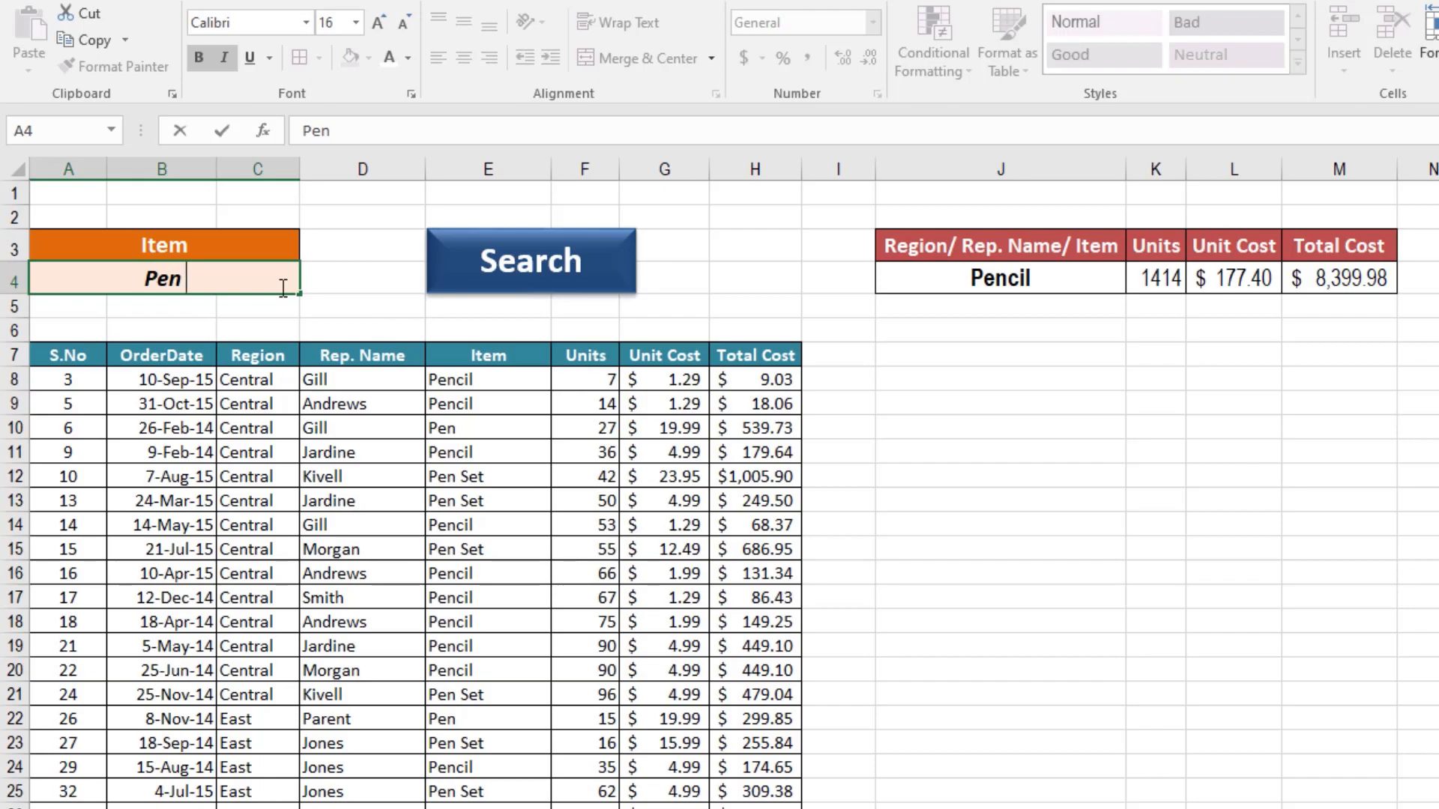
# - Set the Item search value in A4 to Desk and run the search
pyautogui.press('BackSpace')
pyautogui.press('BackSpace')
pyautogui.press('BackSpace')
pyautogui.write('Desk')
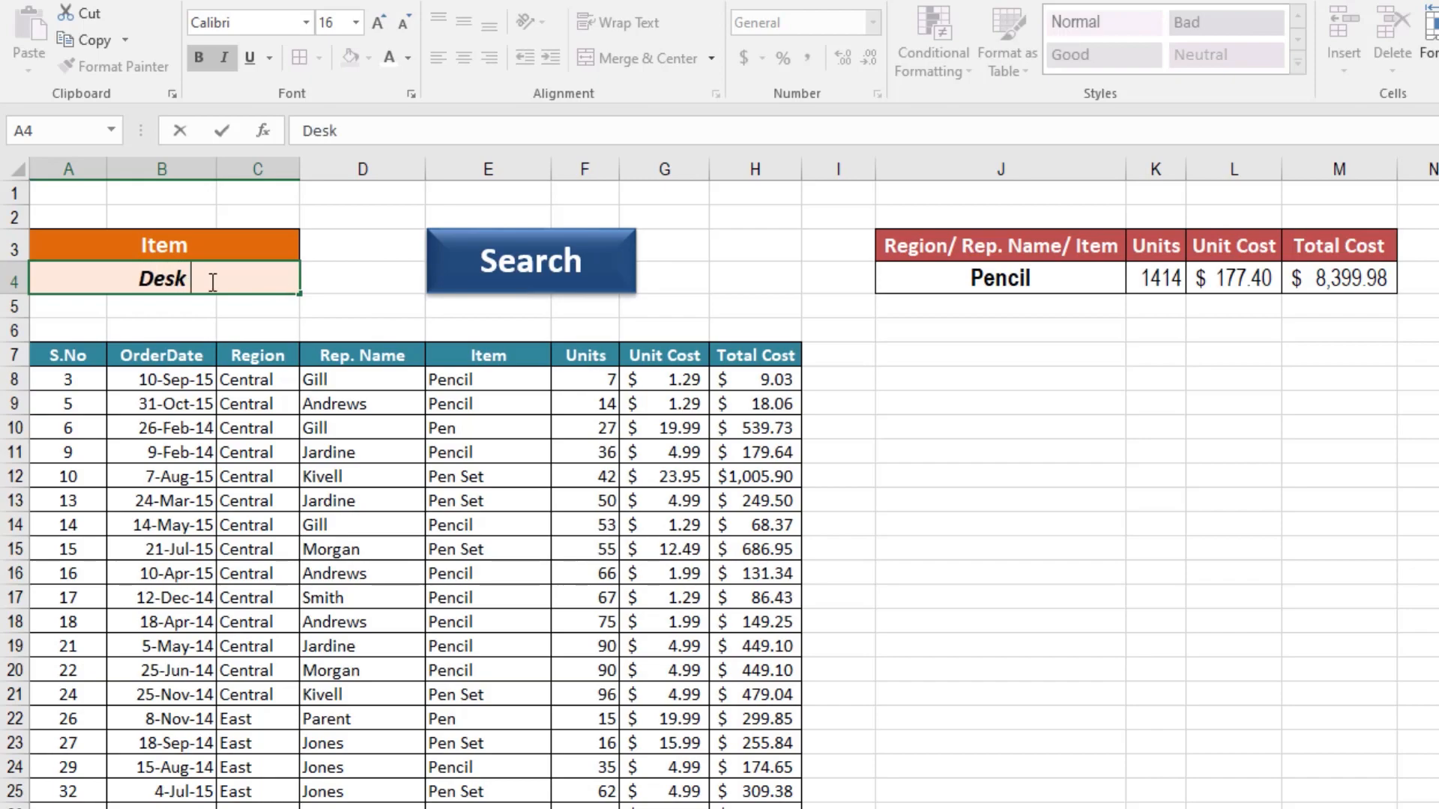
pyautogui.click(558, 285)
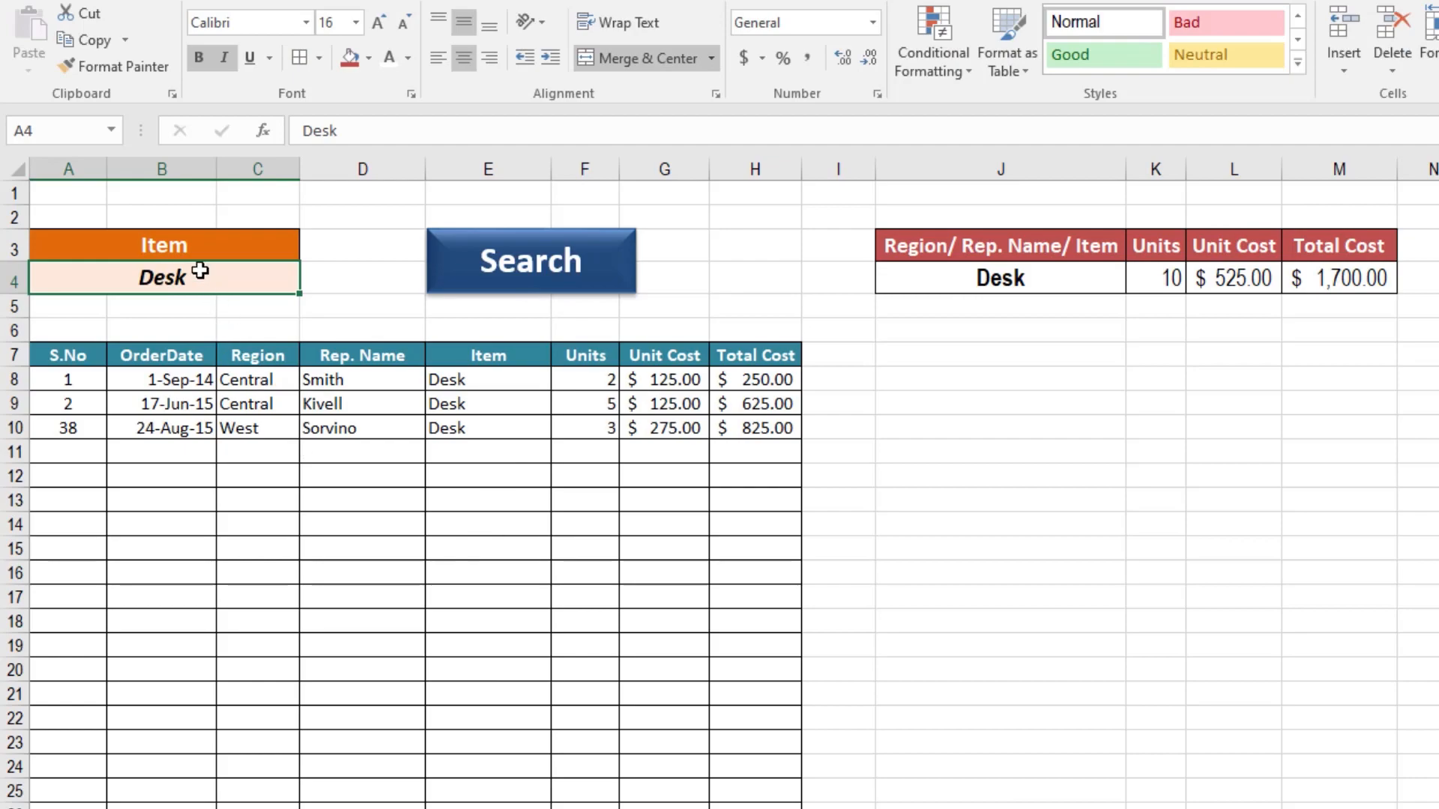
# - Set the Item search value in A4 to Binder and run the search
pyautogui.write('Binder')
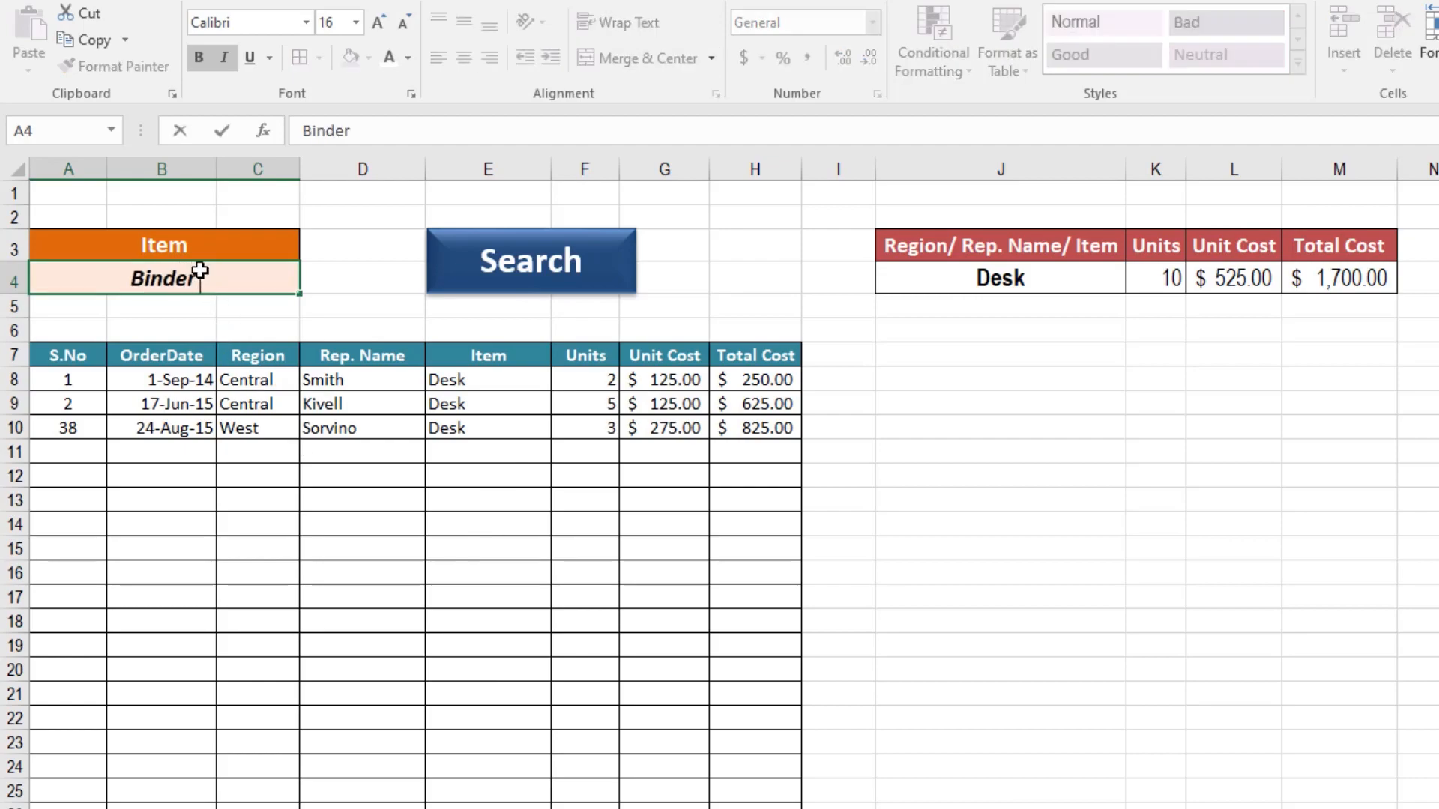
pyautogui.press('Return')
pyautogui.click(562, 287)
# - Switch the search field in A3 to Region, enter East as the value, and run the search
pyautogui.click(203, 248)
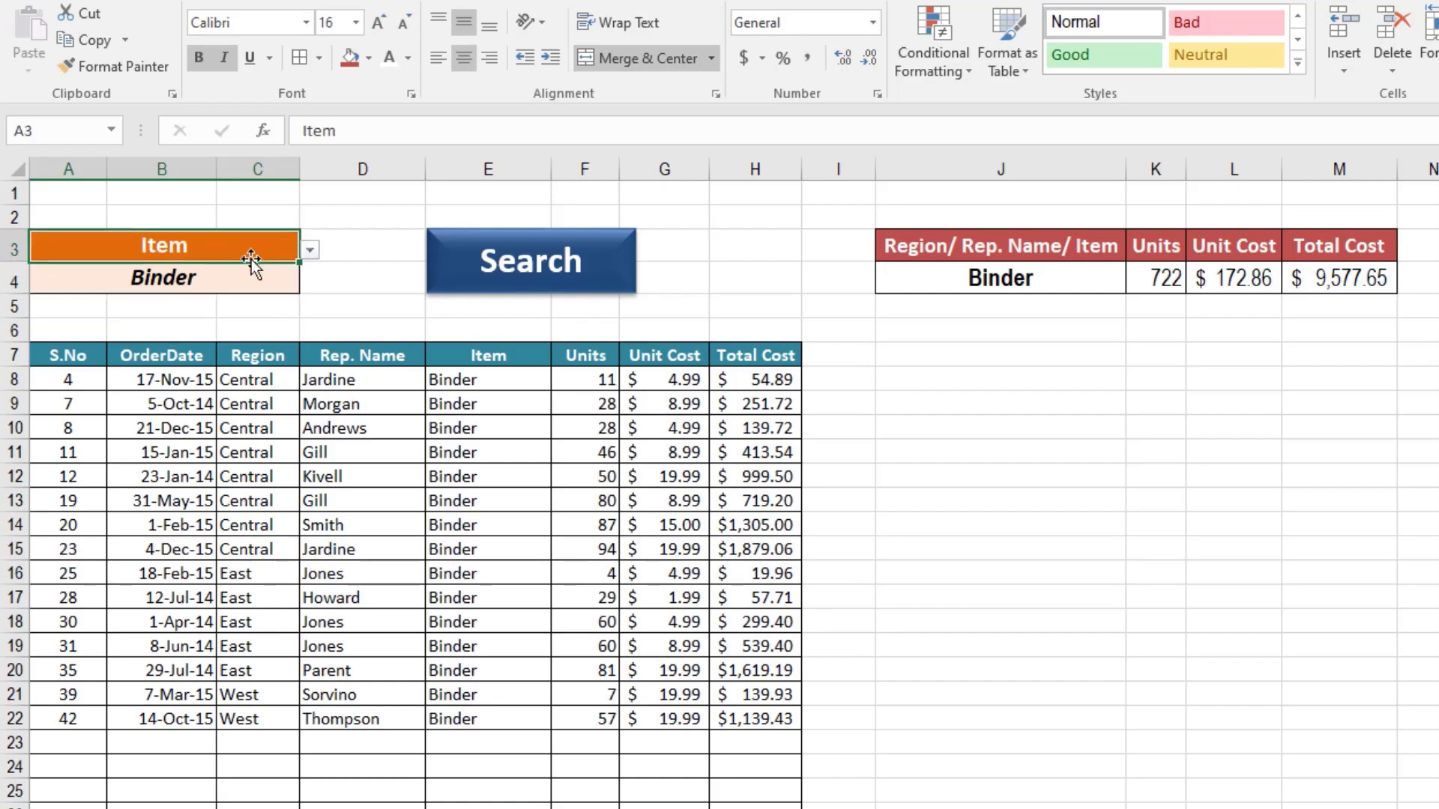
pyautogui.click(310, 250)
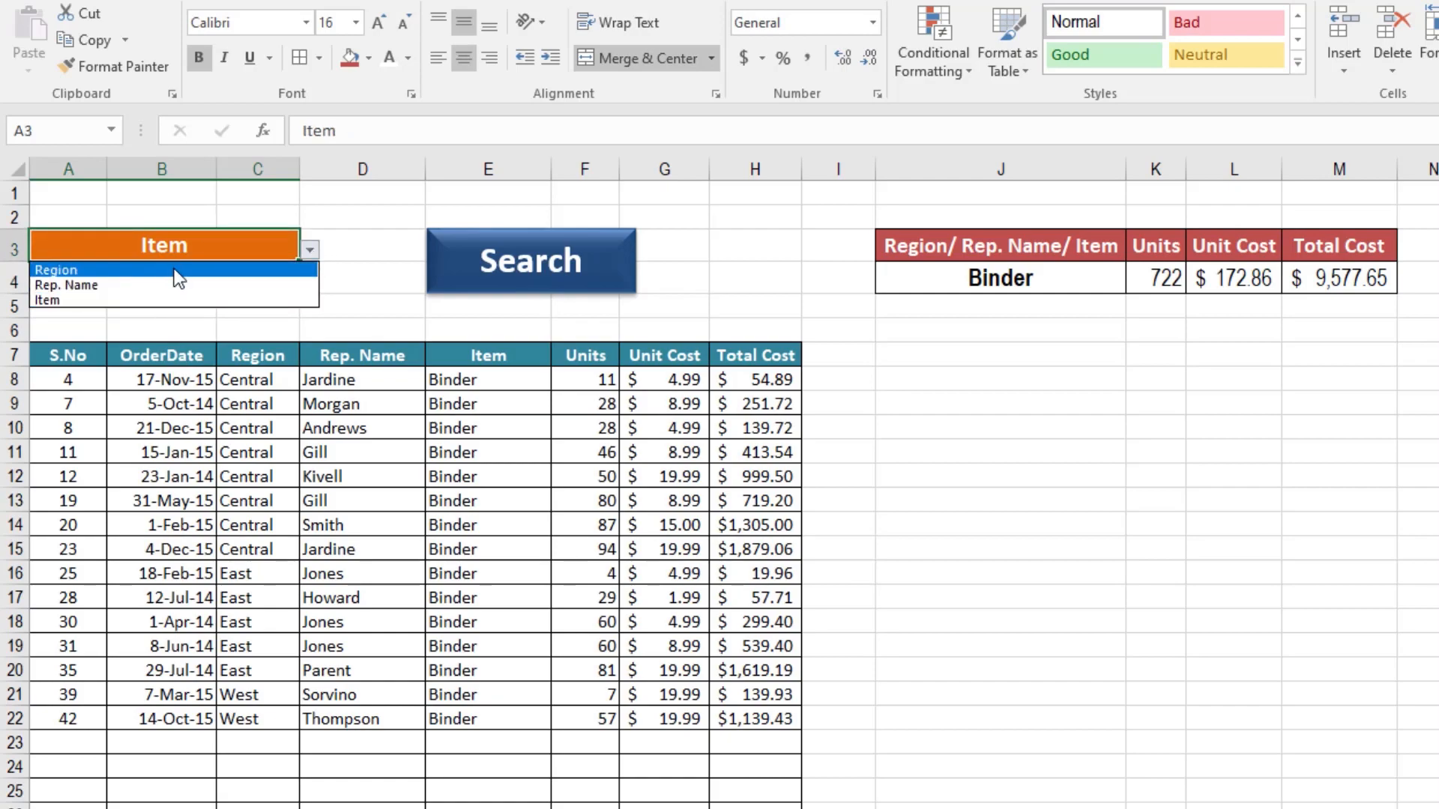
pyautogui.click(174, 271)
pyautogui.click(173, 279)
pyautogui.write('East')
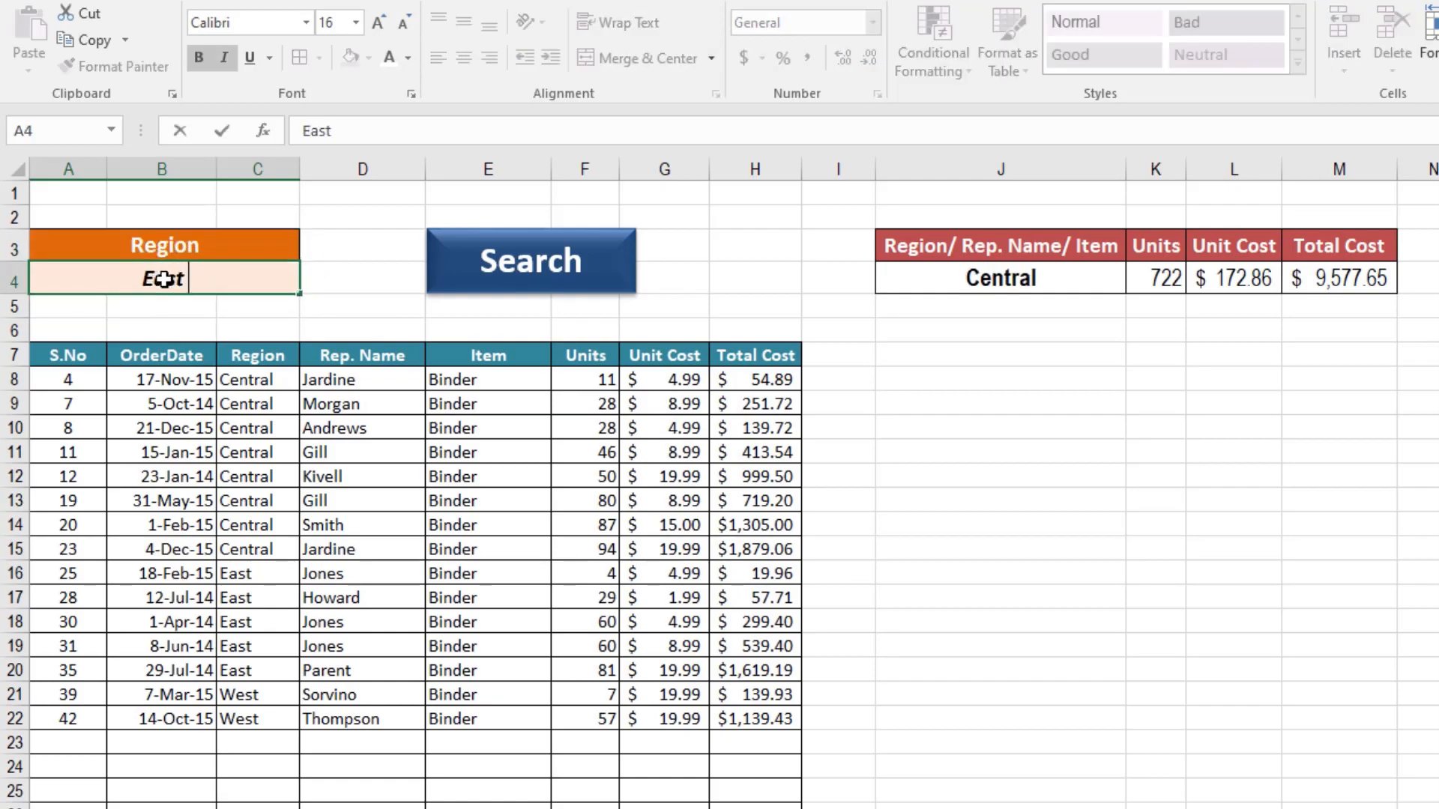
pyautogui.click(486, 266)
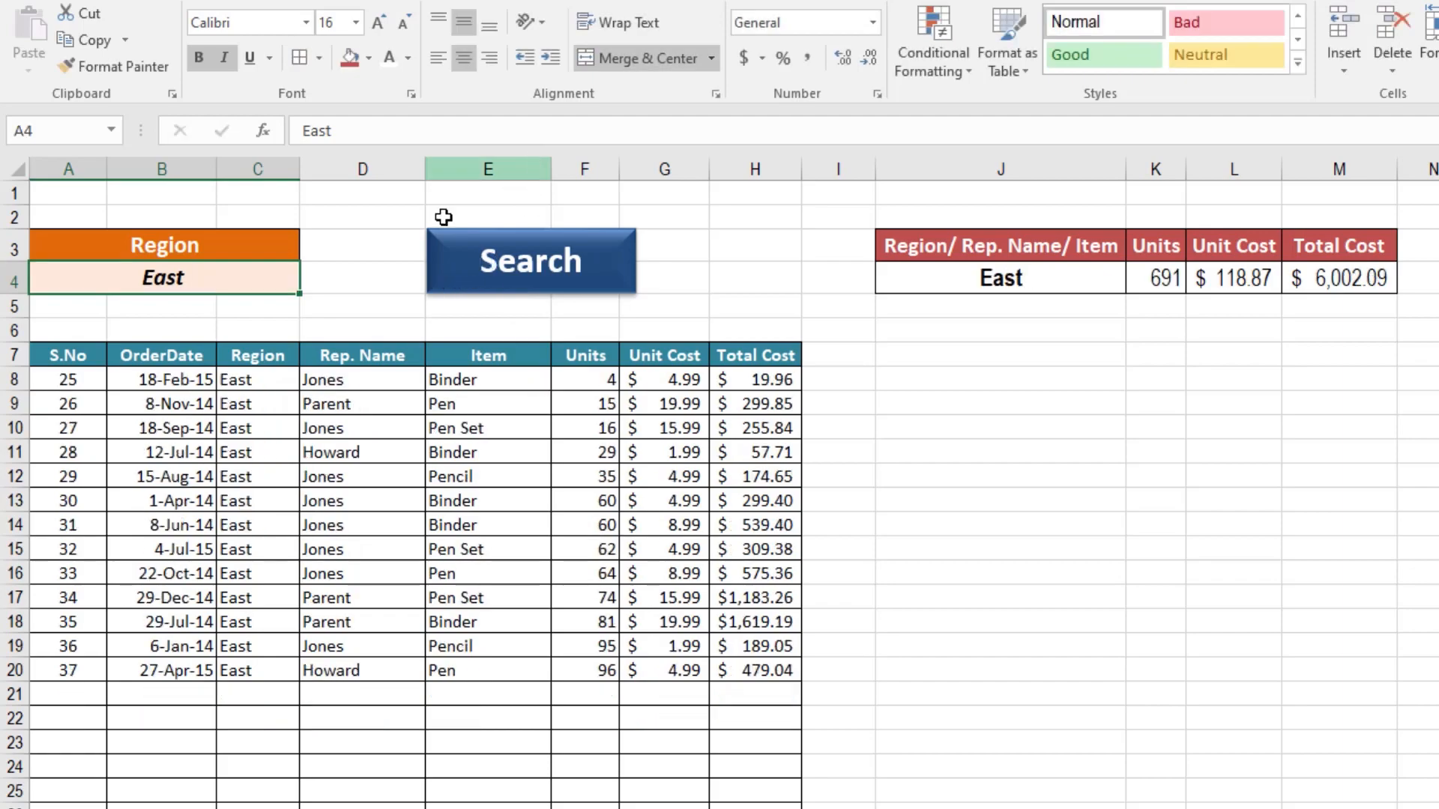
# - Switch the search field in A3 to Rep. Name, enter the representative's name in A4, and run the search
pyautogui.click(278, 234)
pyautogui.click(312, 244)
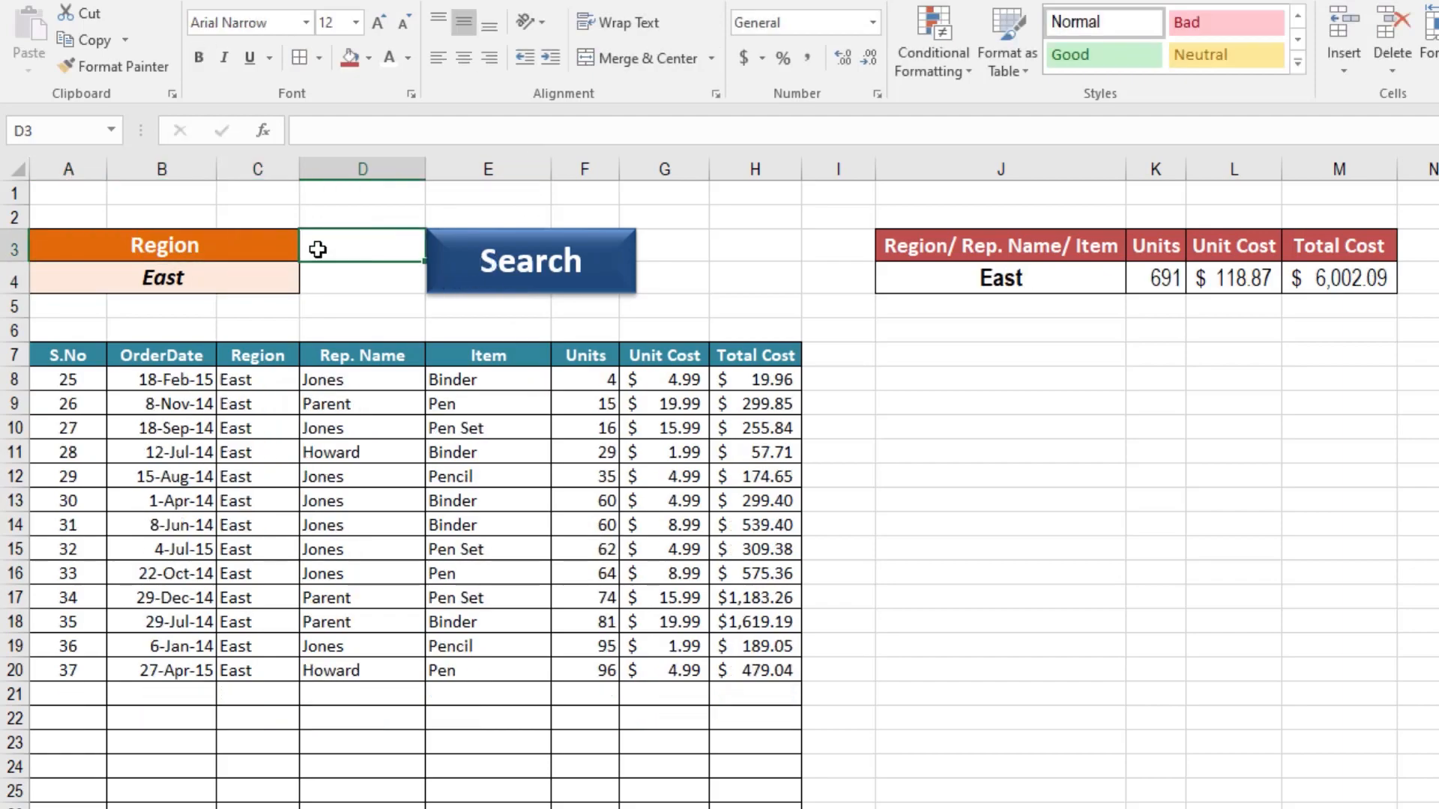
pyautogui.click(290, 249)
pyautogui.click(313, 255)
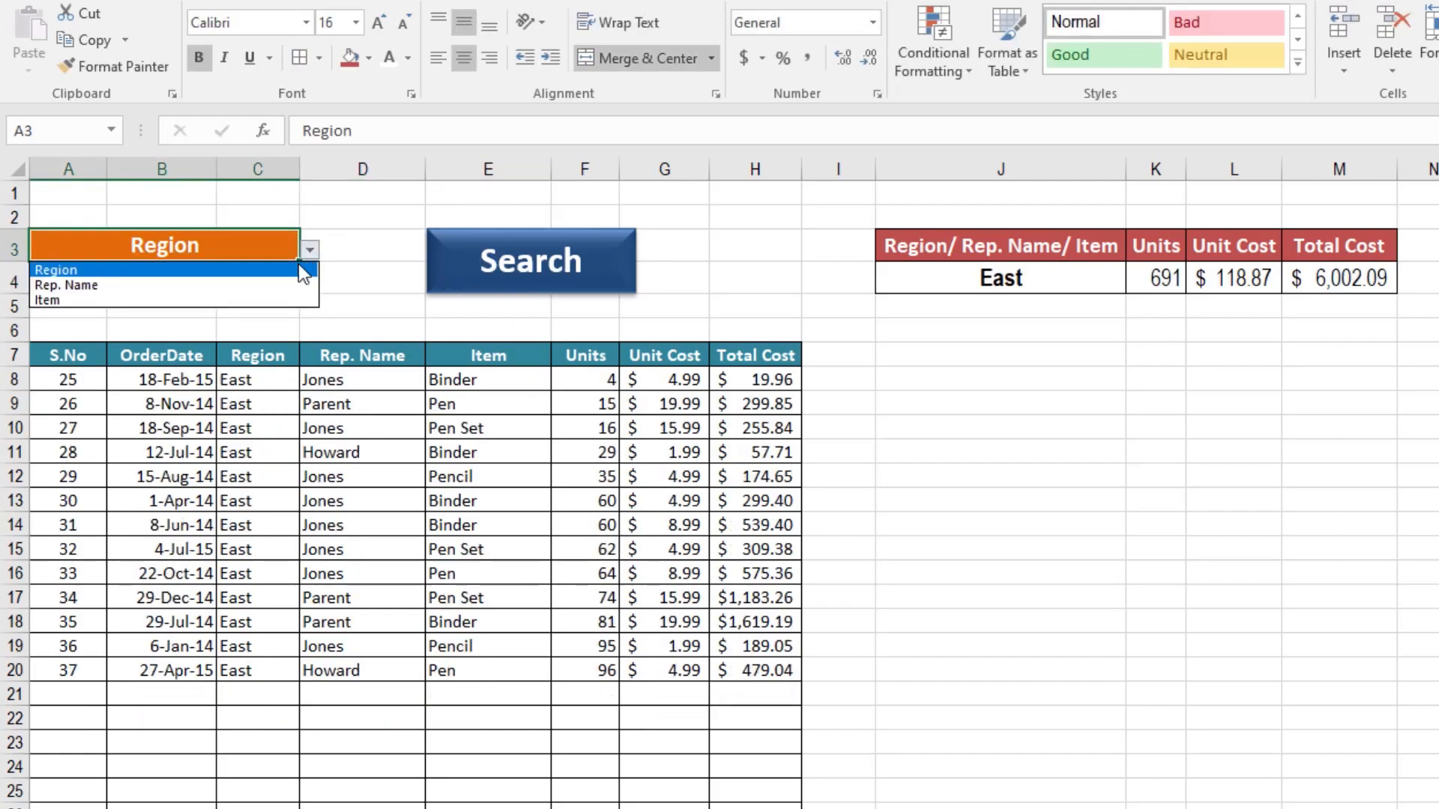
pyautogui.click(240, 278)
pyautogui.click(217, 276)
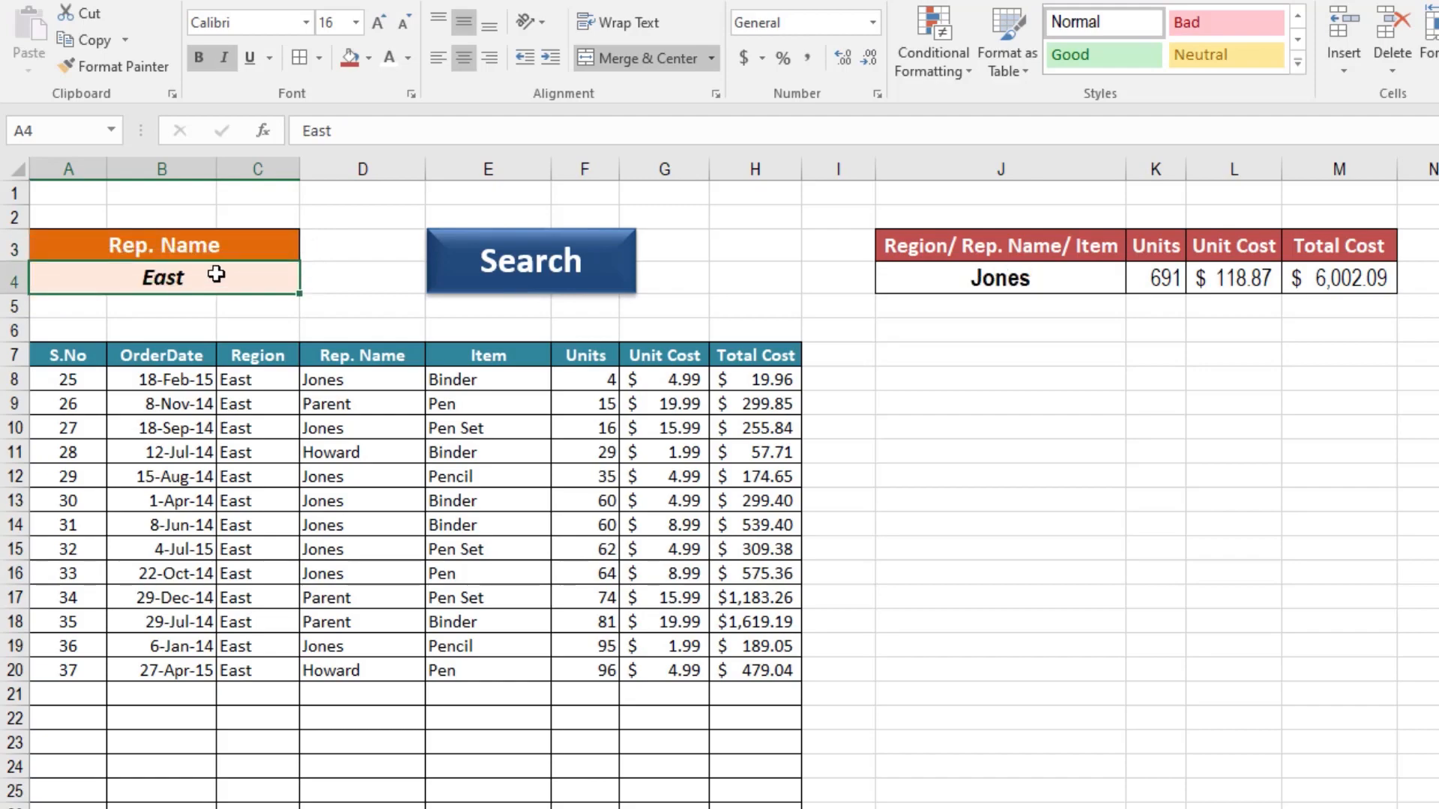
pyautogui.write('Jones')
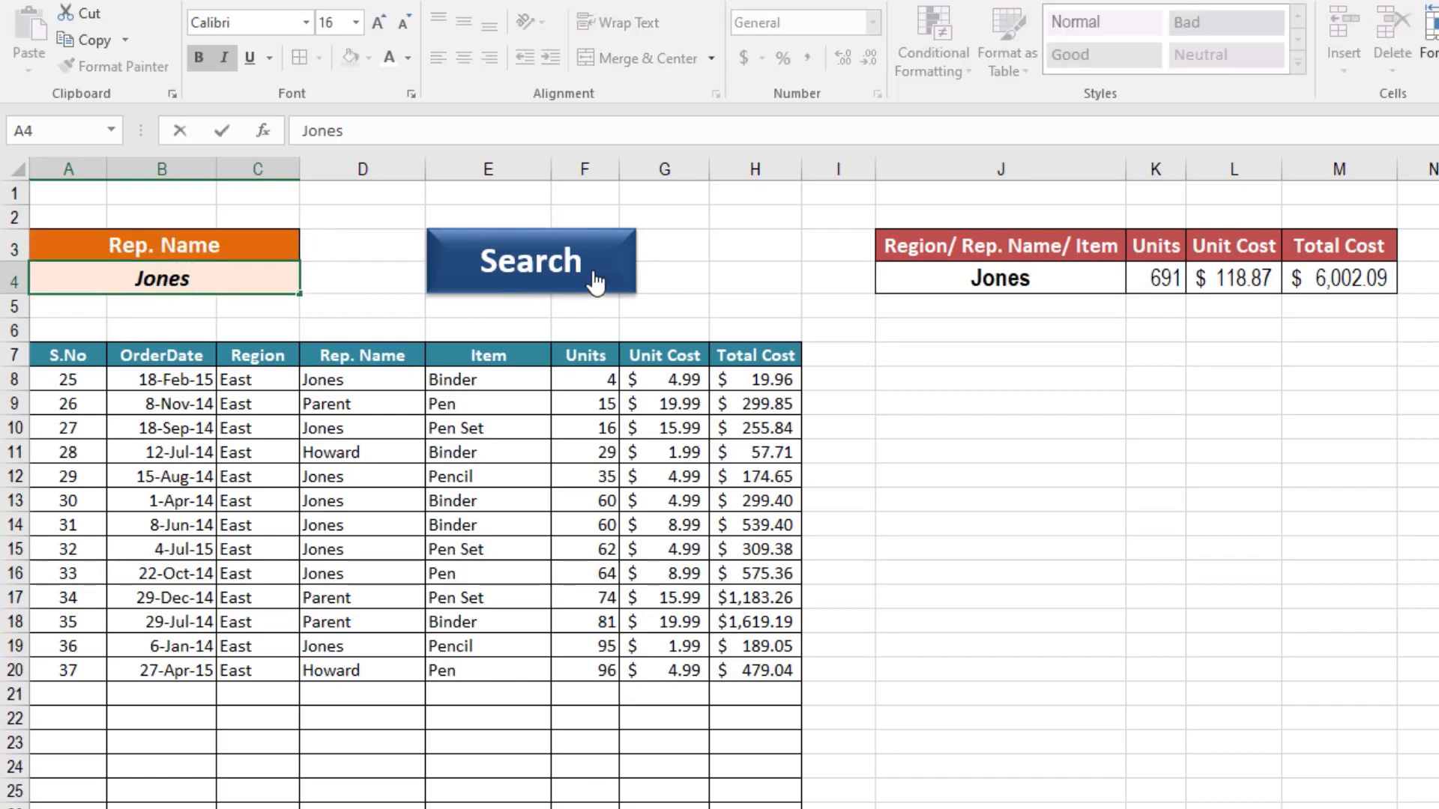
pyautogui.click(596, 283)
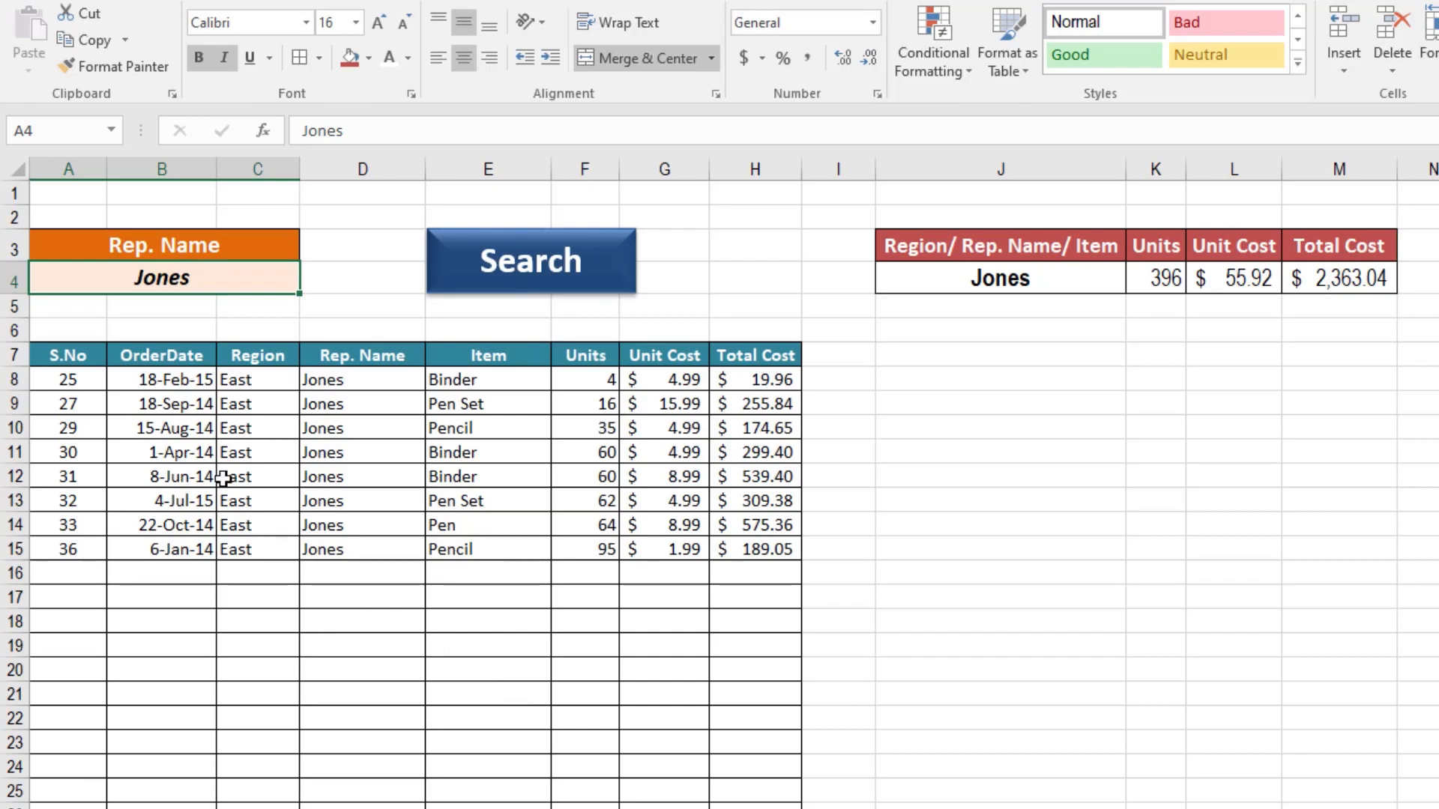
# - Clear the search value in A4 and run the search with it empty
pyautogui.press('Delete')
pyautogui.click(558, 291)
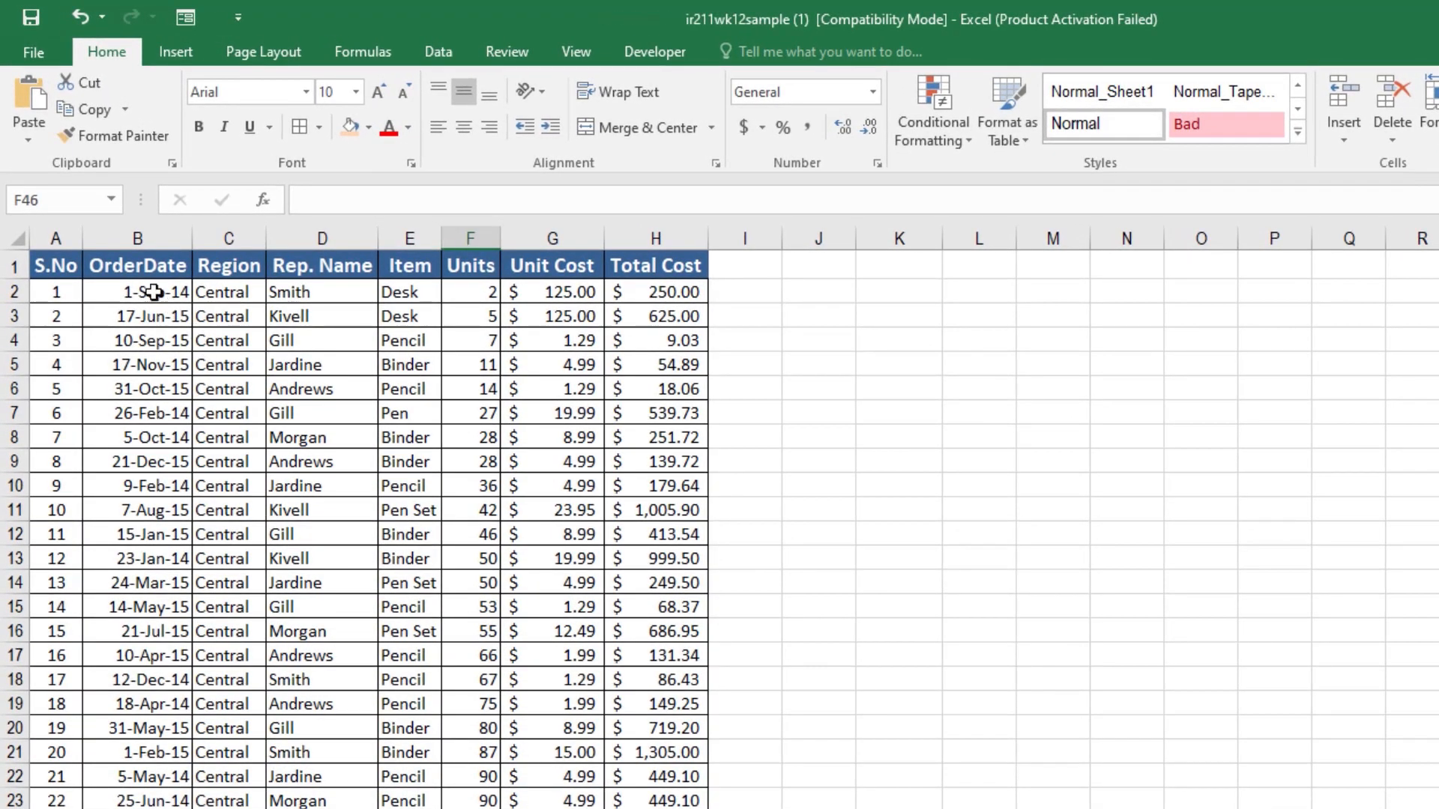
# - Examine the sample order table on the source sheet, from the S.No column through Total Cost
pyautogui.moveTo(67, 266); pyautogui.dragTo(659, 808)
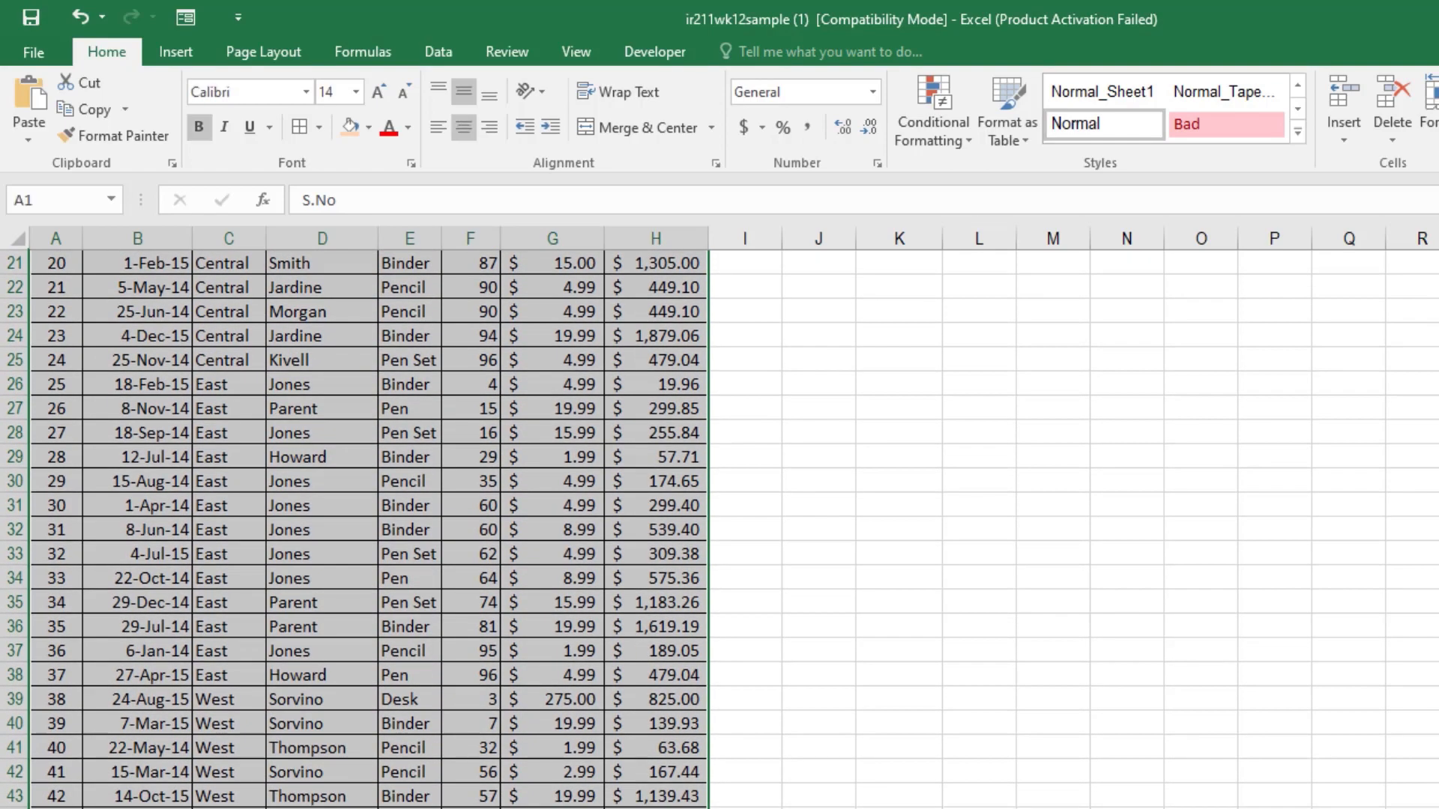
pyautogui.scroll(7, 367, 524)
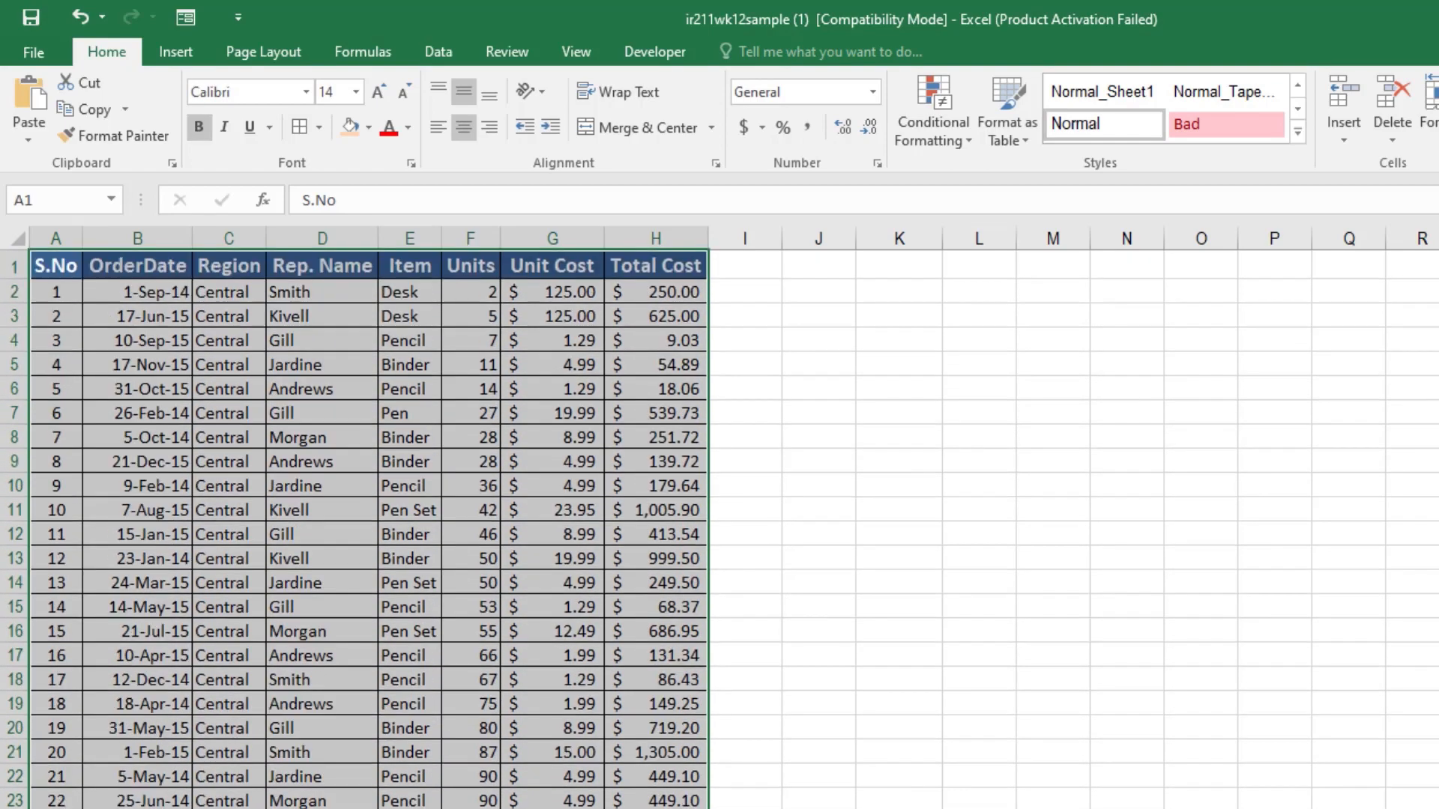
pyautogui.click(567, 632)
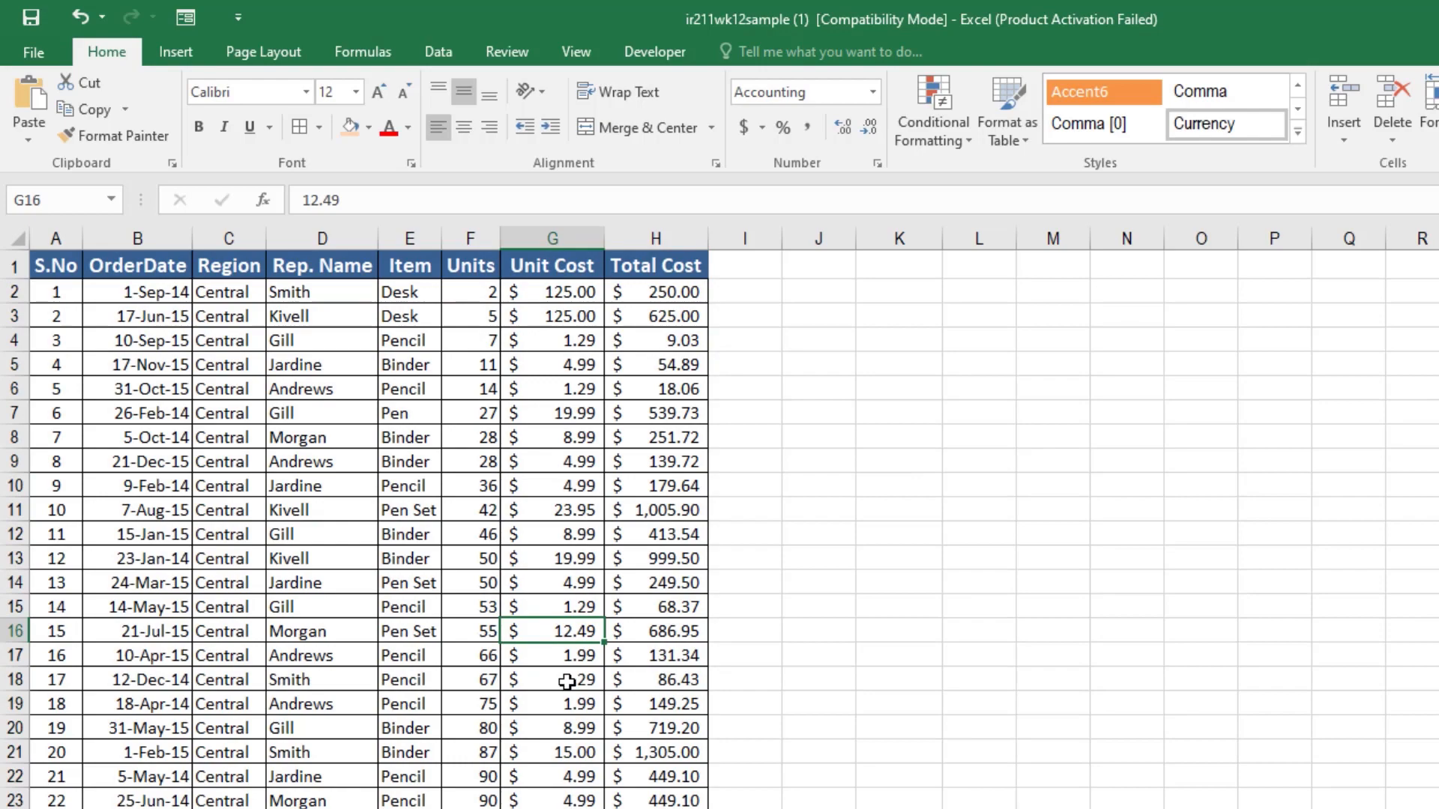
pyautogui.click(380, 515)
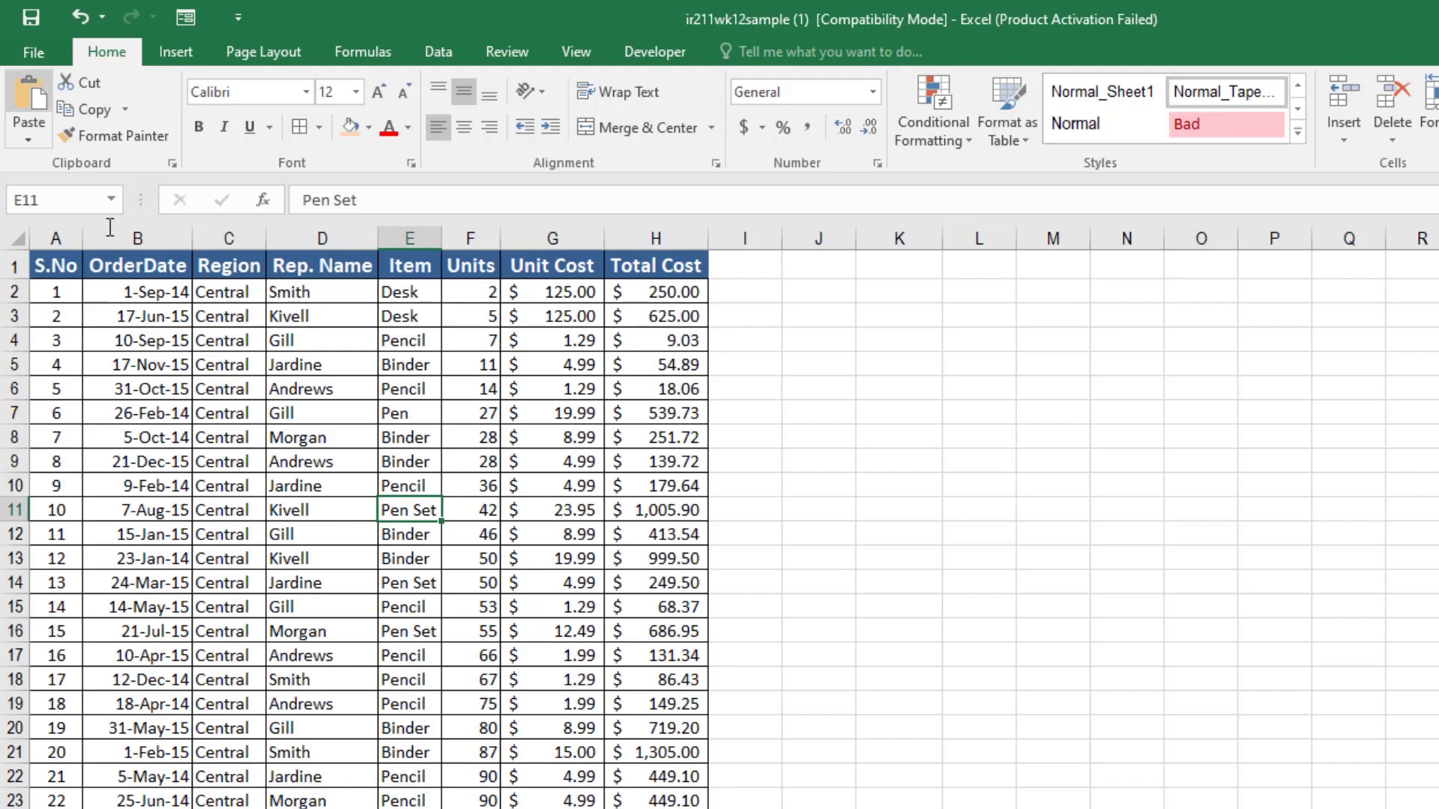
# - Switch to the next worksheet and examine its header row A7:H7
pyautogui.hotkey('ctrl', 'pagedown')
pyautogui.click(179, 673)
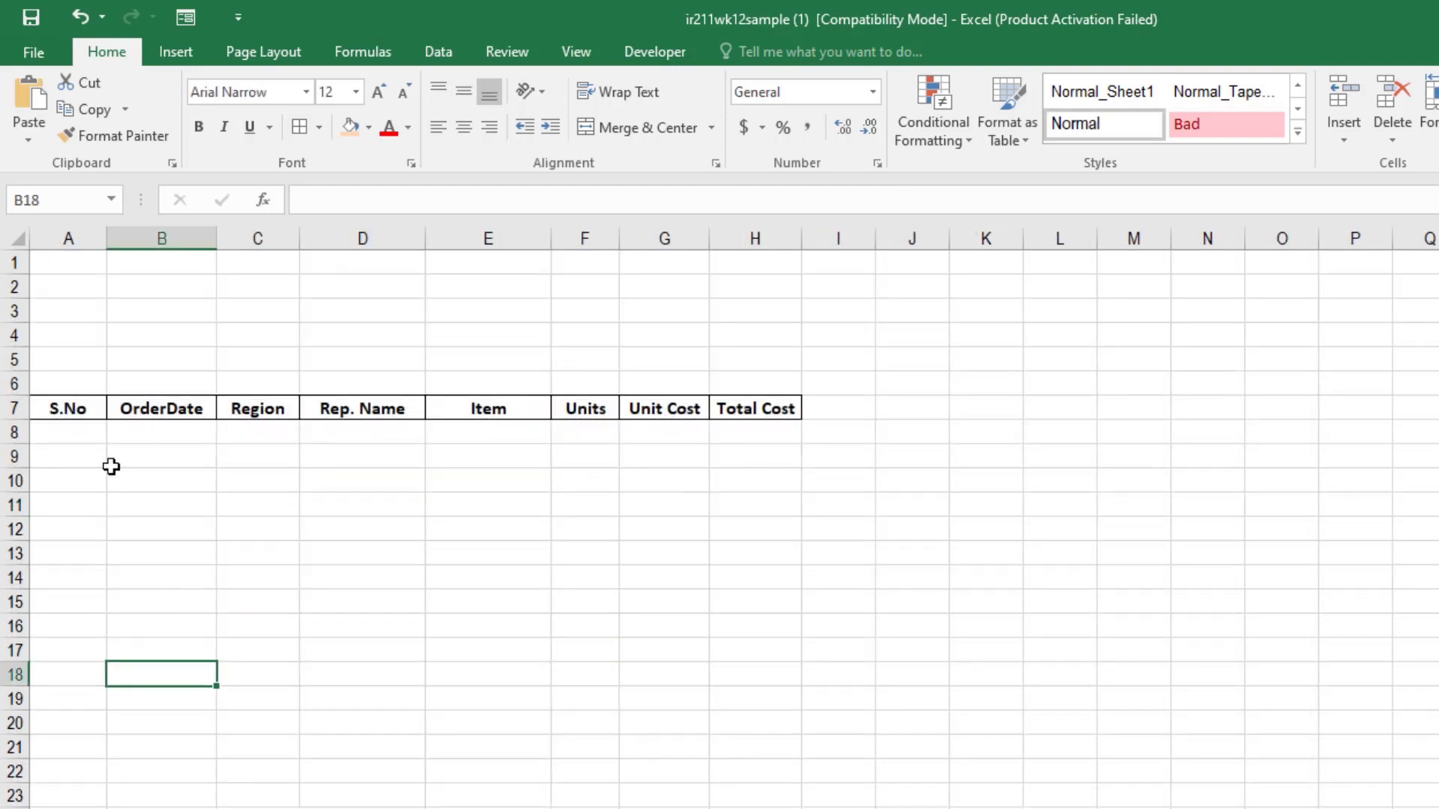
pyautogui.moveTo(84, 410); pyautogui.dragTo(777, 411)
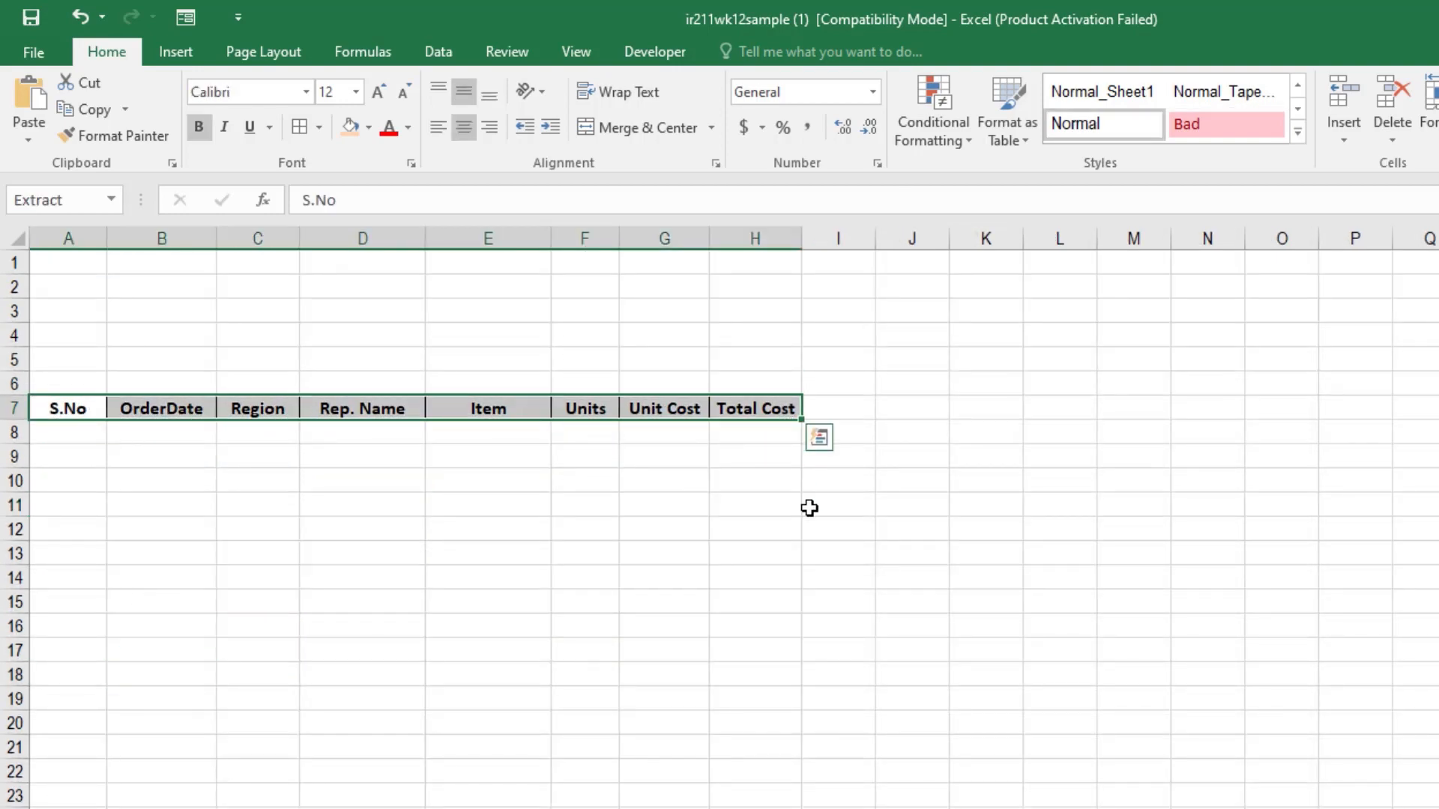
pyautogui.click(669, 537)
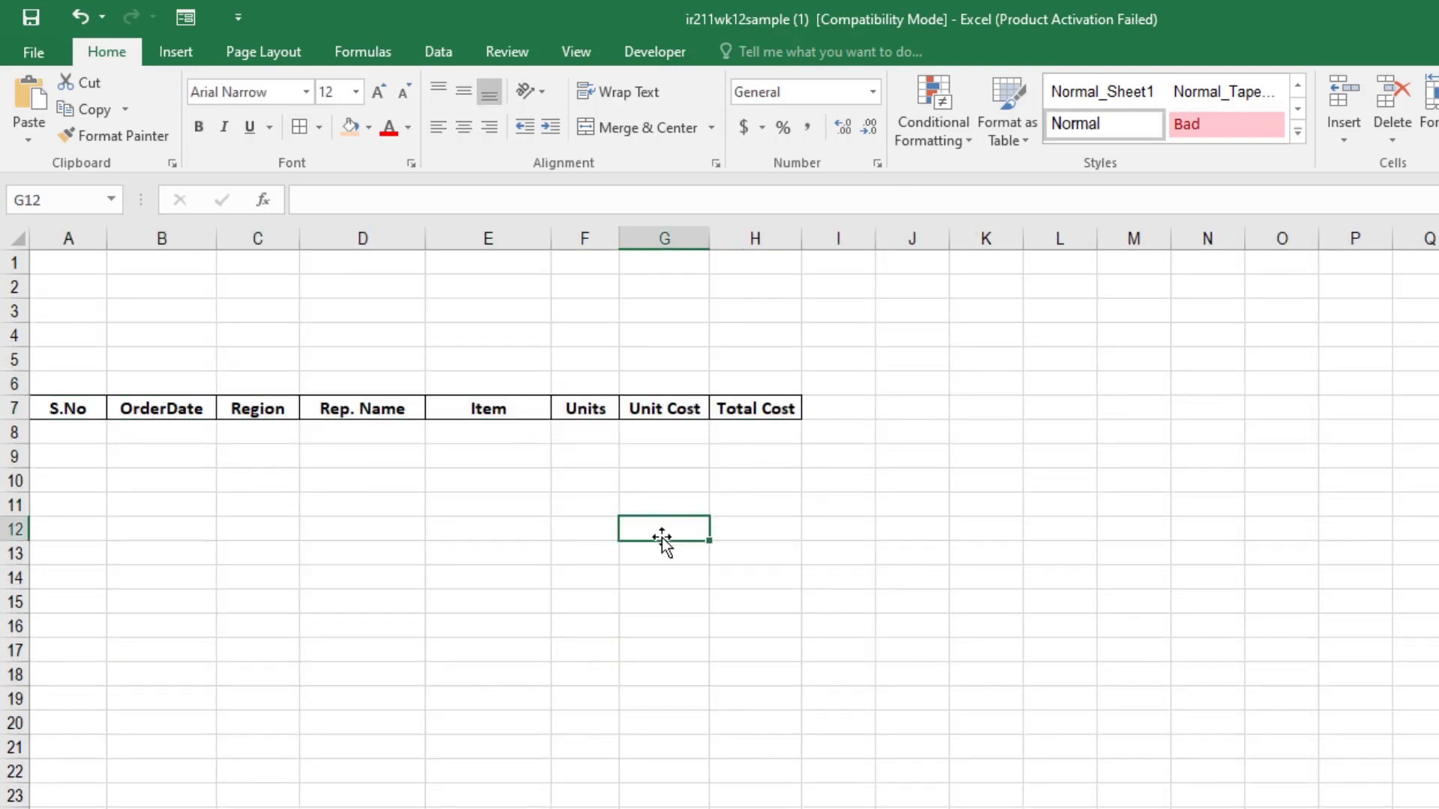
# - Fill the header row A7:H7 with theme green and set its font color to white
pyautogui.click(152, 441)
pyautogui.moveTo(62, 410); pyautogui.dragTo(772, 408)
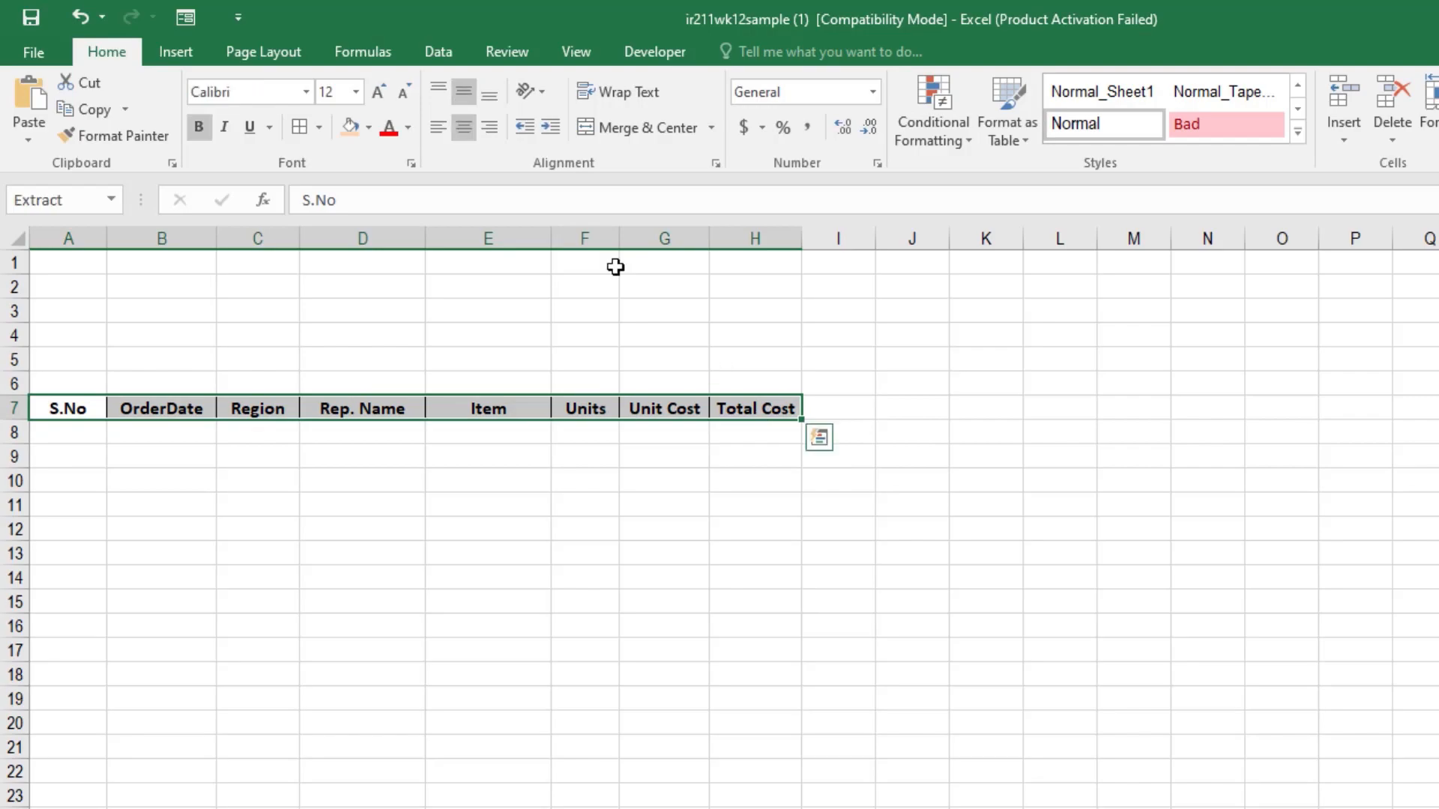
pyautogui.click(368, 127)
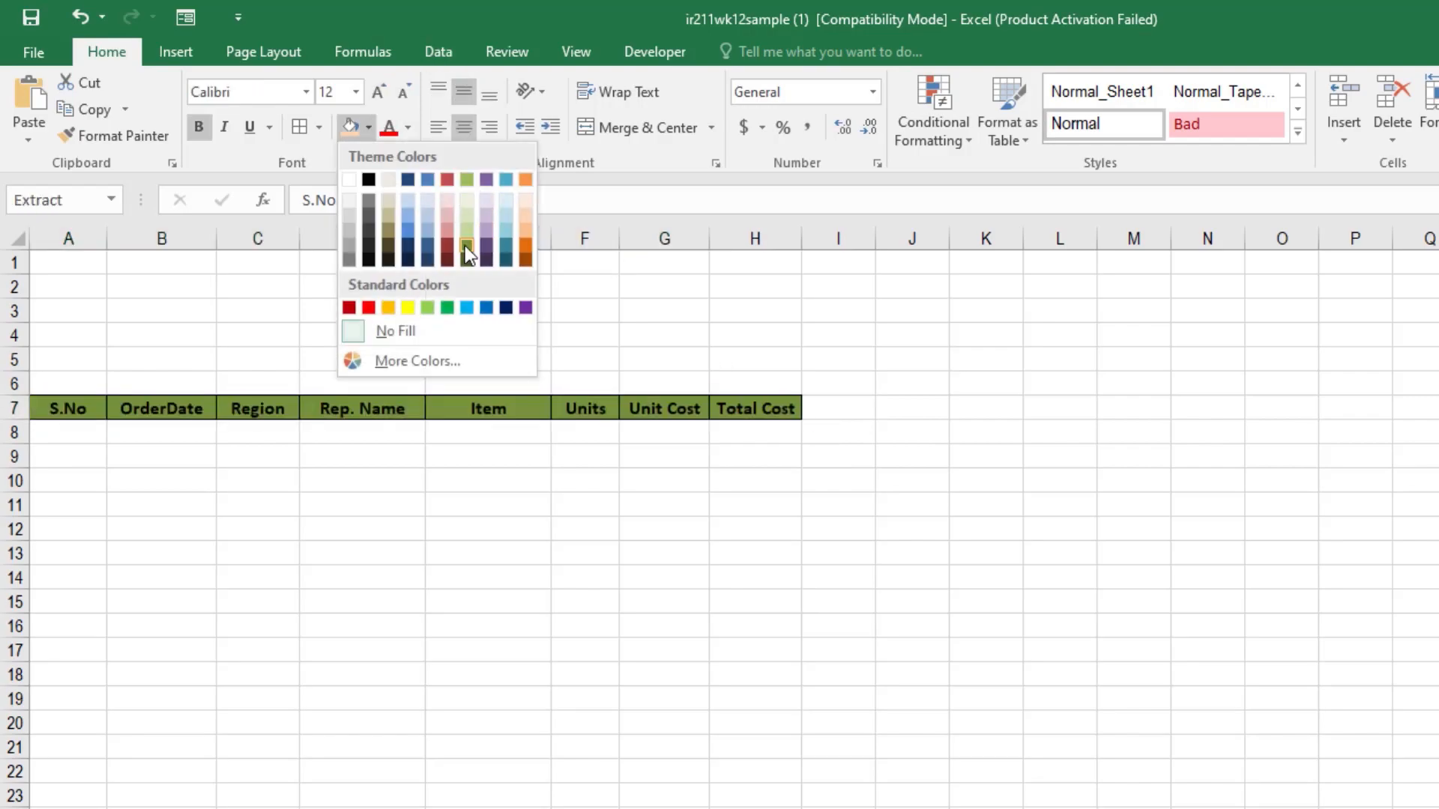
pyautogui.click(465, 246)
pyautogui.click(409, 127)
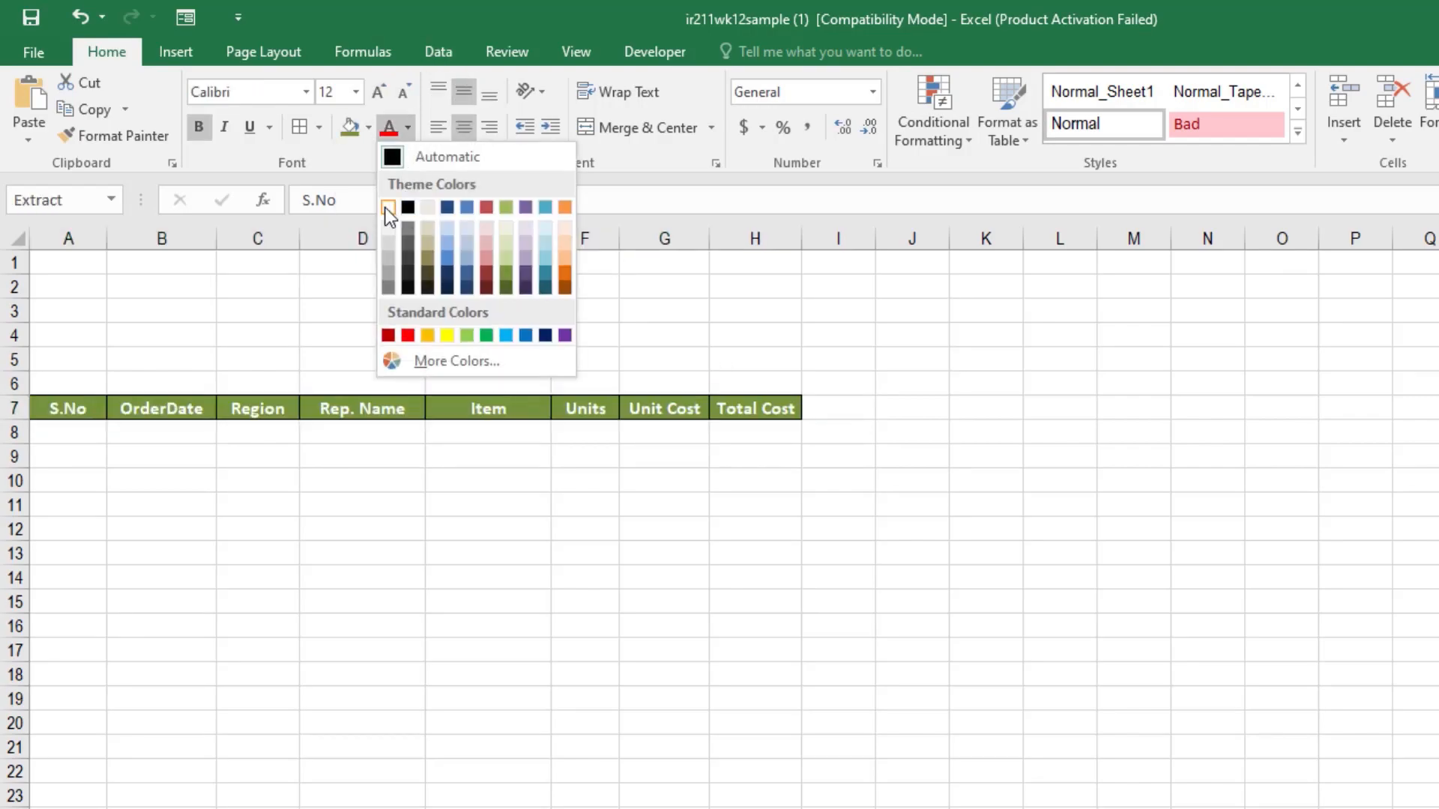
pyautogui.click(388, 207)
pyautogui.click(362, 480)
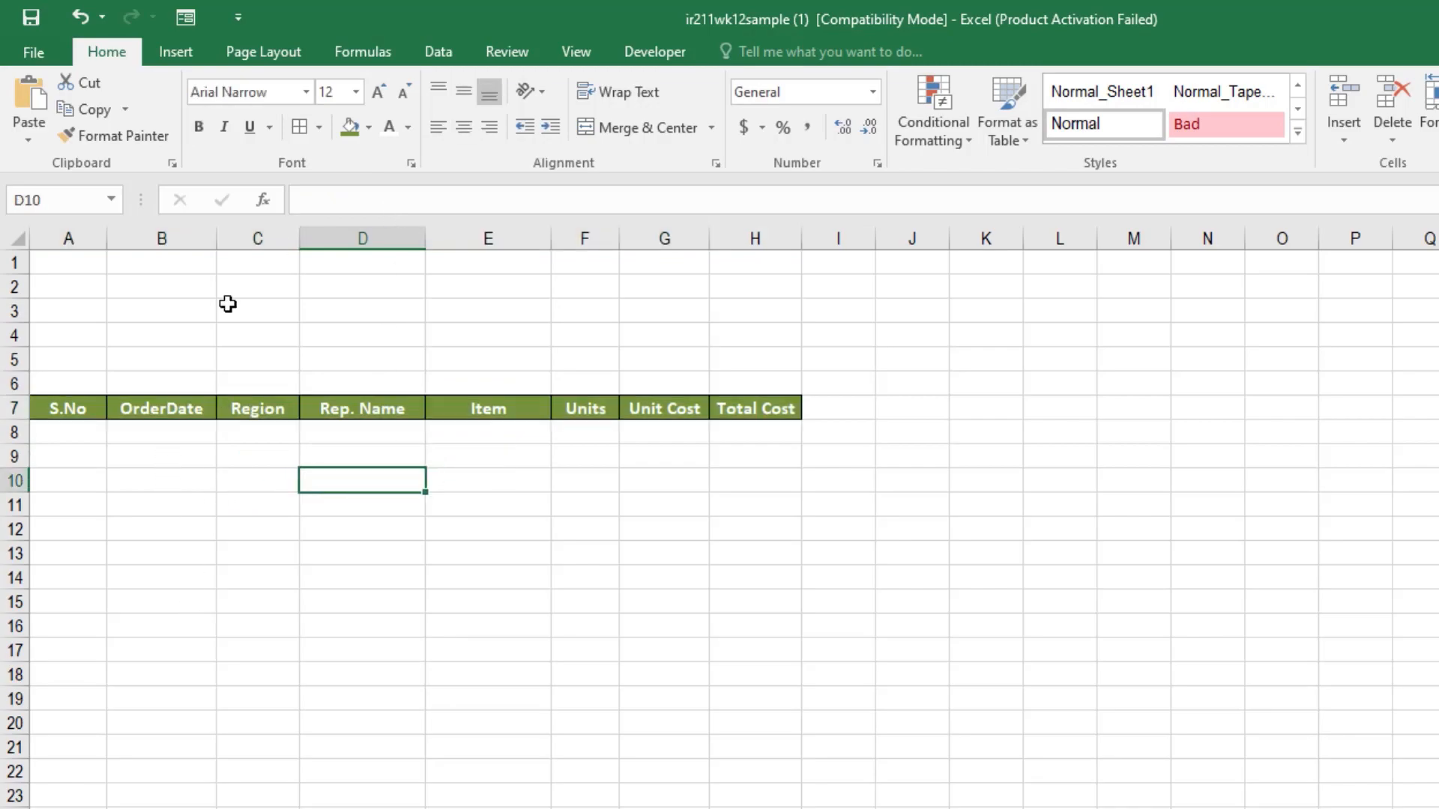
# - Change the fill of header row A7:H7 to the darkest theme green
pyautogui.moveTo(86, 405); pyautogui.dragTo(736, 408)
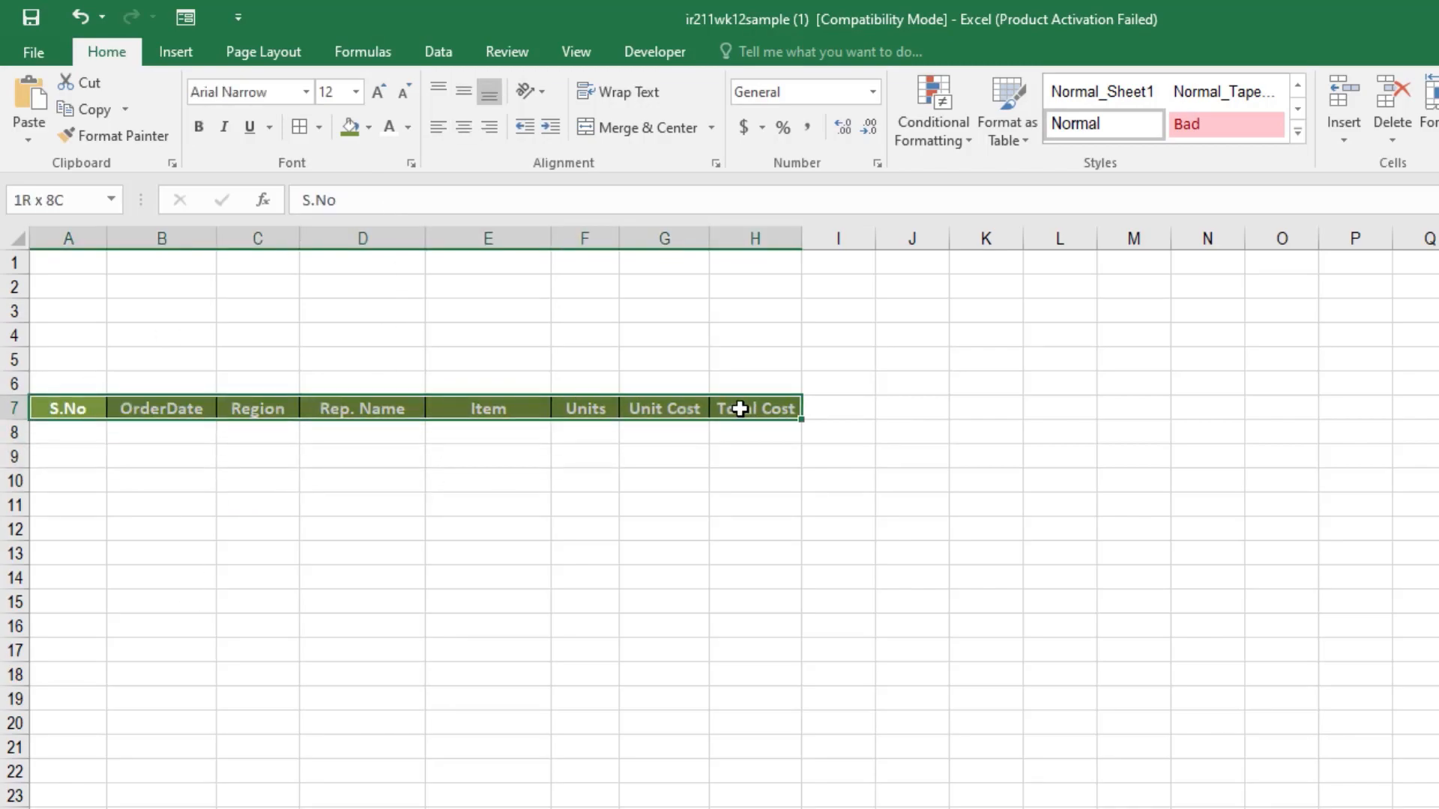
pyautogui.click(368, 127)
pyautogui.click(464, 257)
pyautogui.click(431, 546)
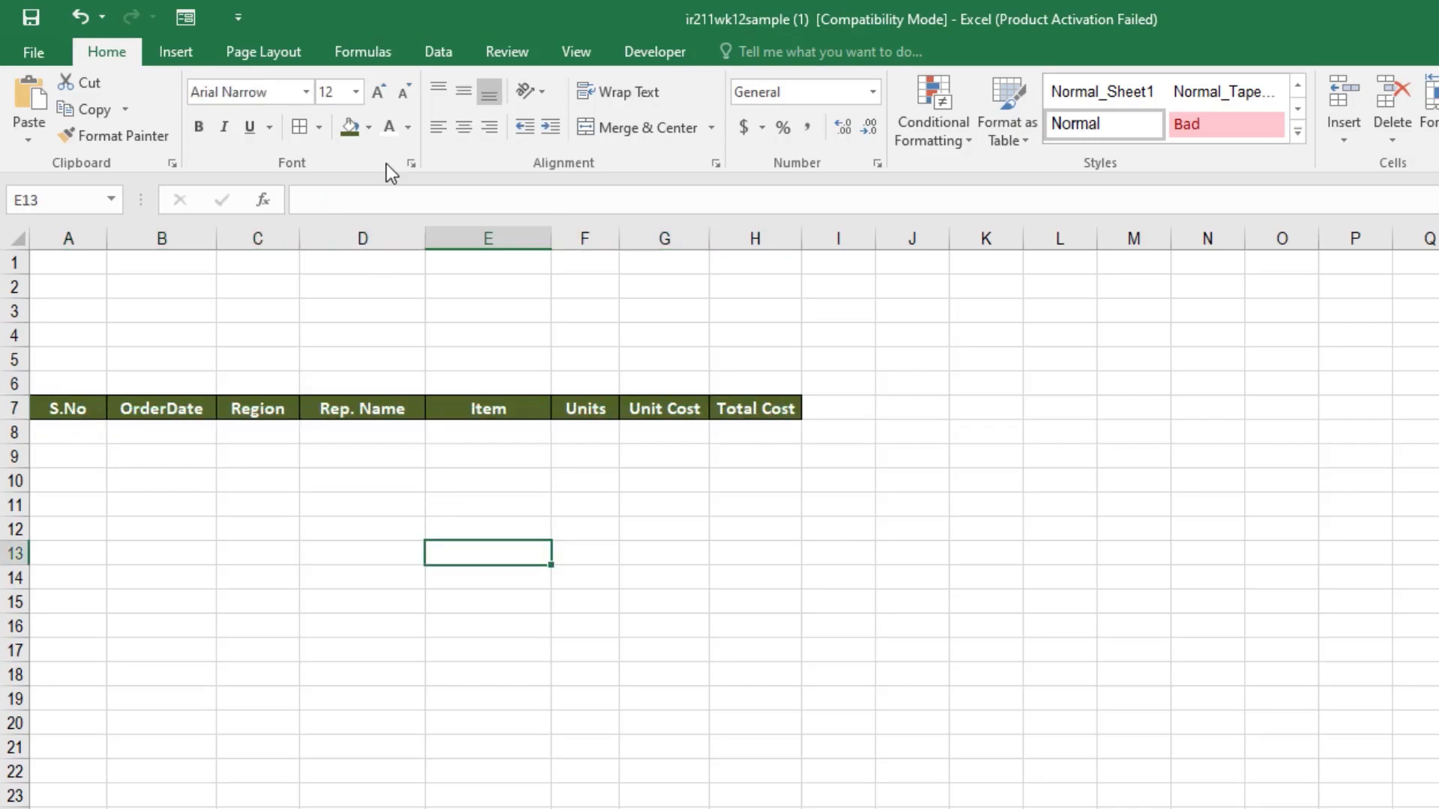
# - Change the fill of header row A7:H7 to dark teal
pyautogui.click(147, 450)
pyautogui.moveTo(36, 405); pyautogui.dragTo(750, 408)
pyautogui.click(368, 126)
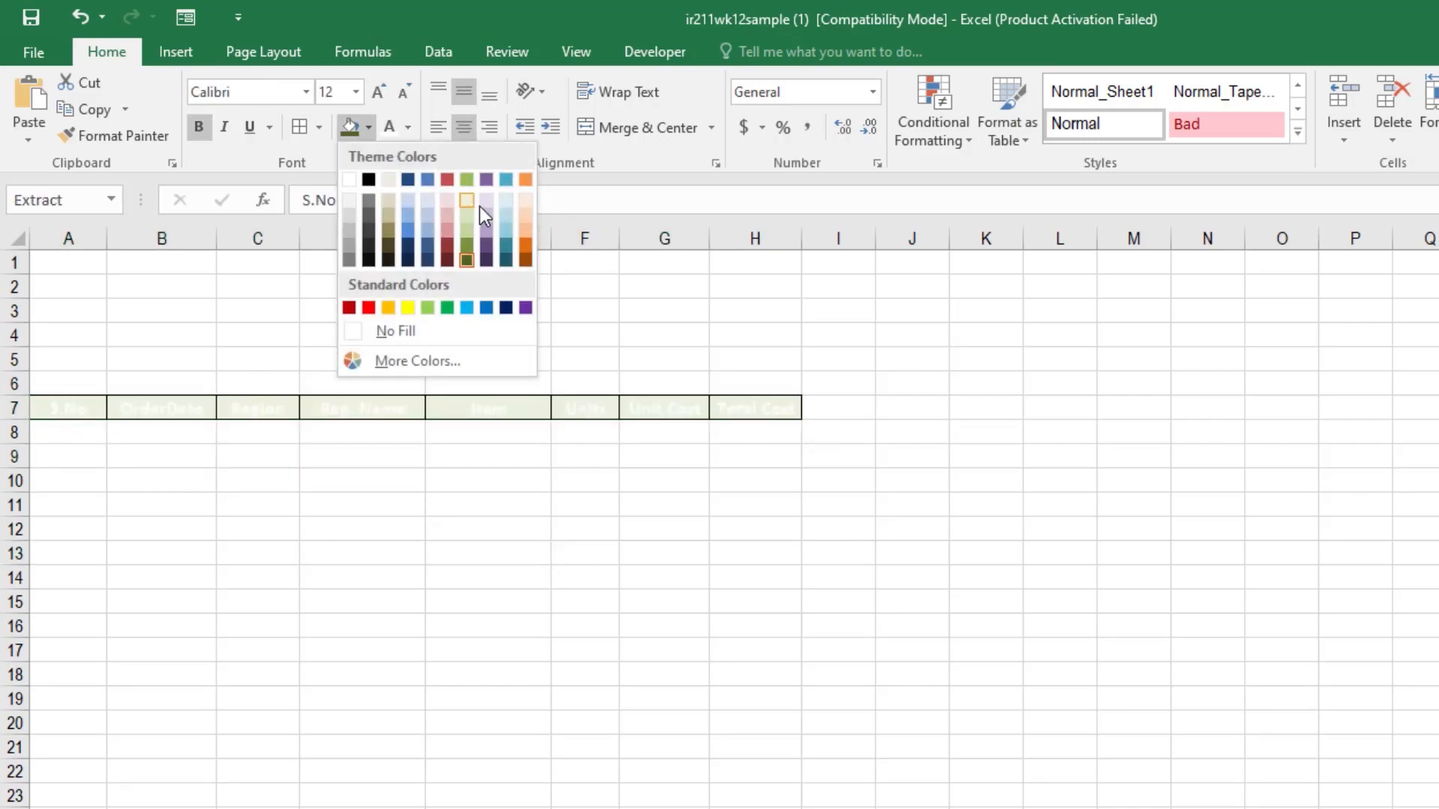
pyautogui.click(505, 243)
pyautogui.click(438, 498)
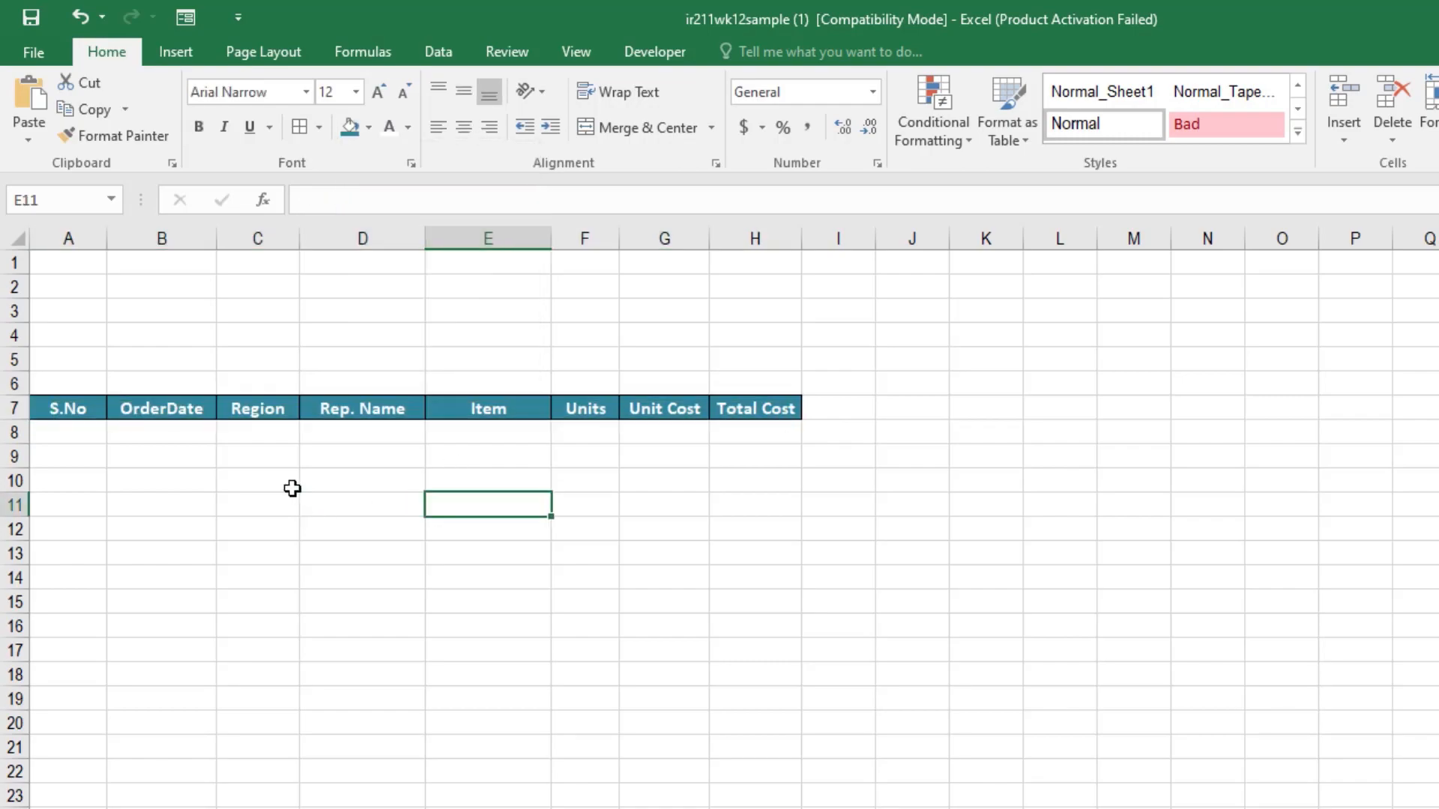
# - Merge and center cells A3:C3 and A4:C4 as two separate blocks above the header row
pyautogui.moveTo(87, 289); pyautogui.dragTo(266, 293)
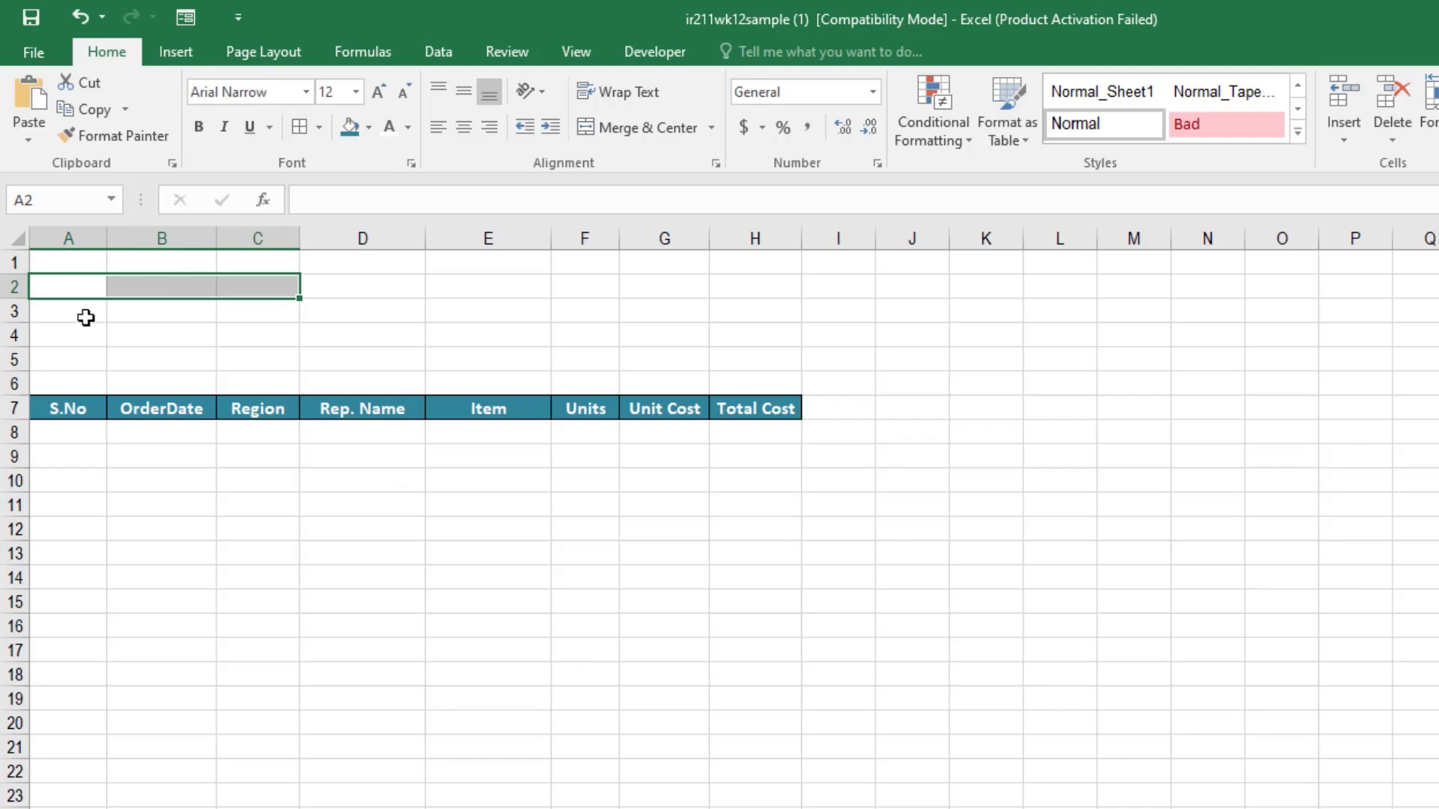
pyautogui.moveTo(86, 318); pyautogui.dragTo(250, 334)
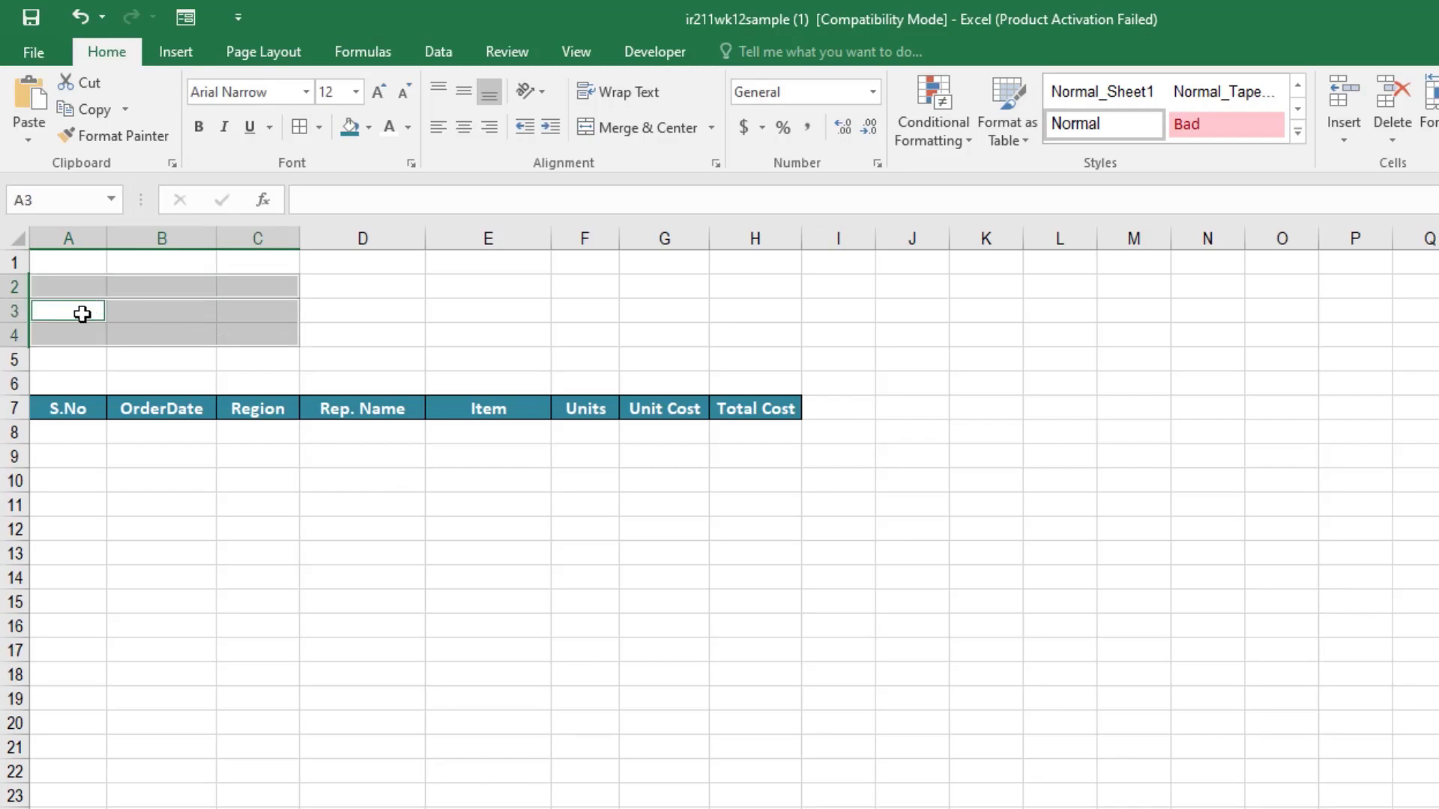
pyautogui.moveTo(82, 314); pyautogui.dragTo(315, 313)
pyautogui.moveTo(79, 312); pyautogui.dragTo(234, 308)
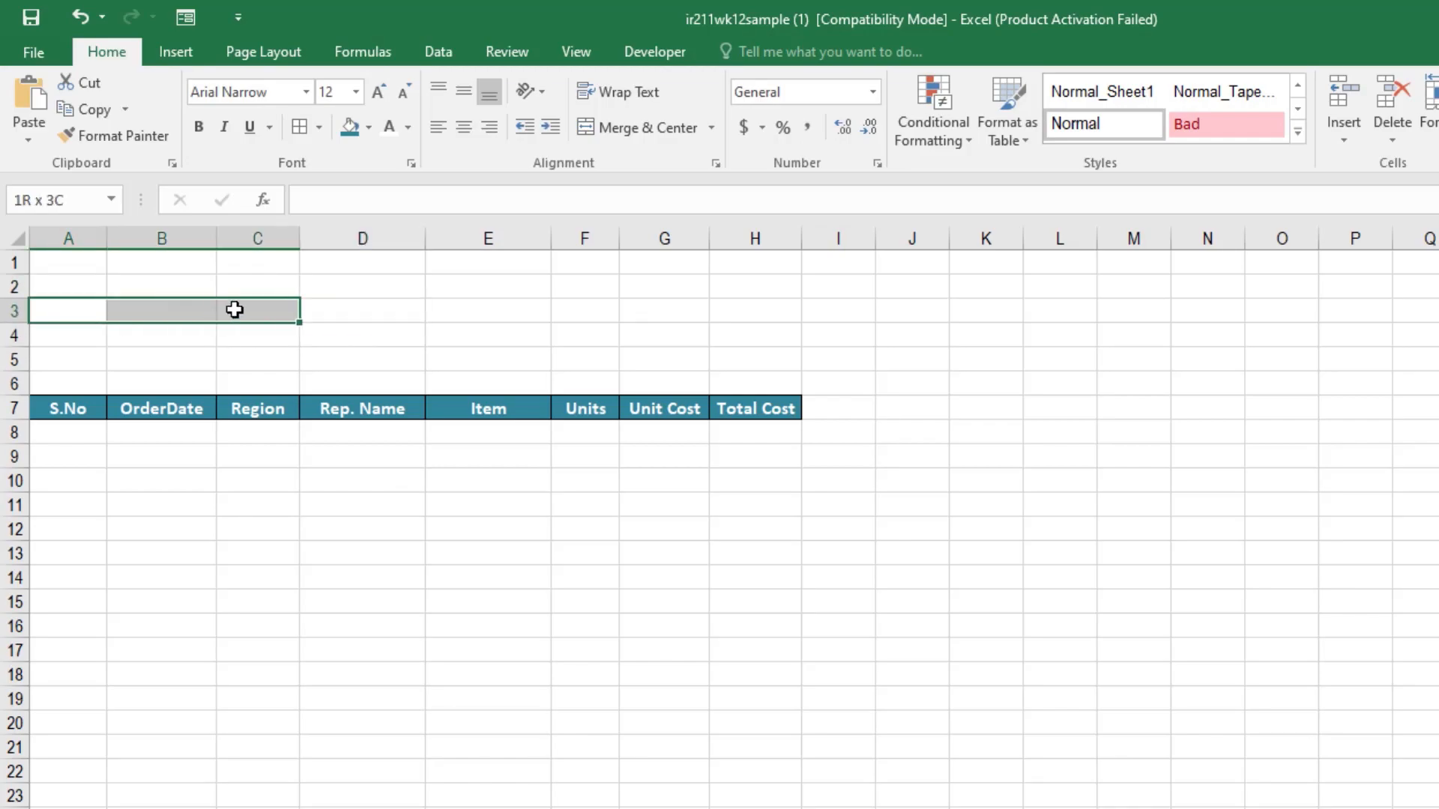
pyautogui.moveTo(83, 340); pyautogui.dragTo(225, 334)
pyautogui.click(622, 126)
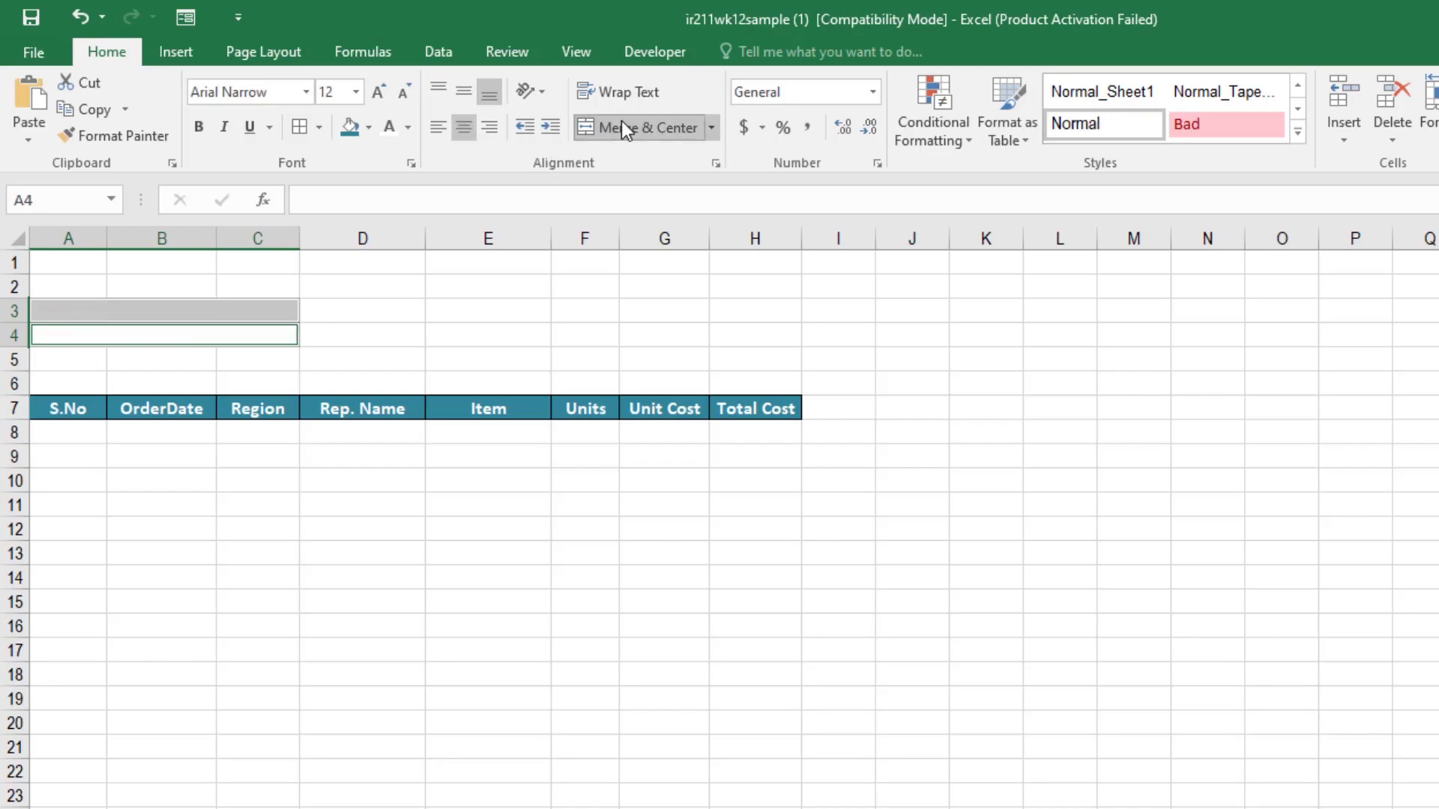
pyautogui.click(14, 237)
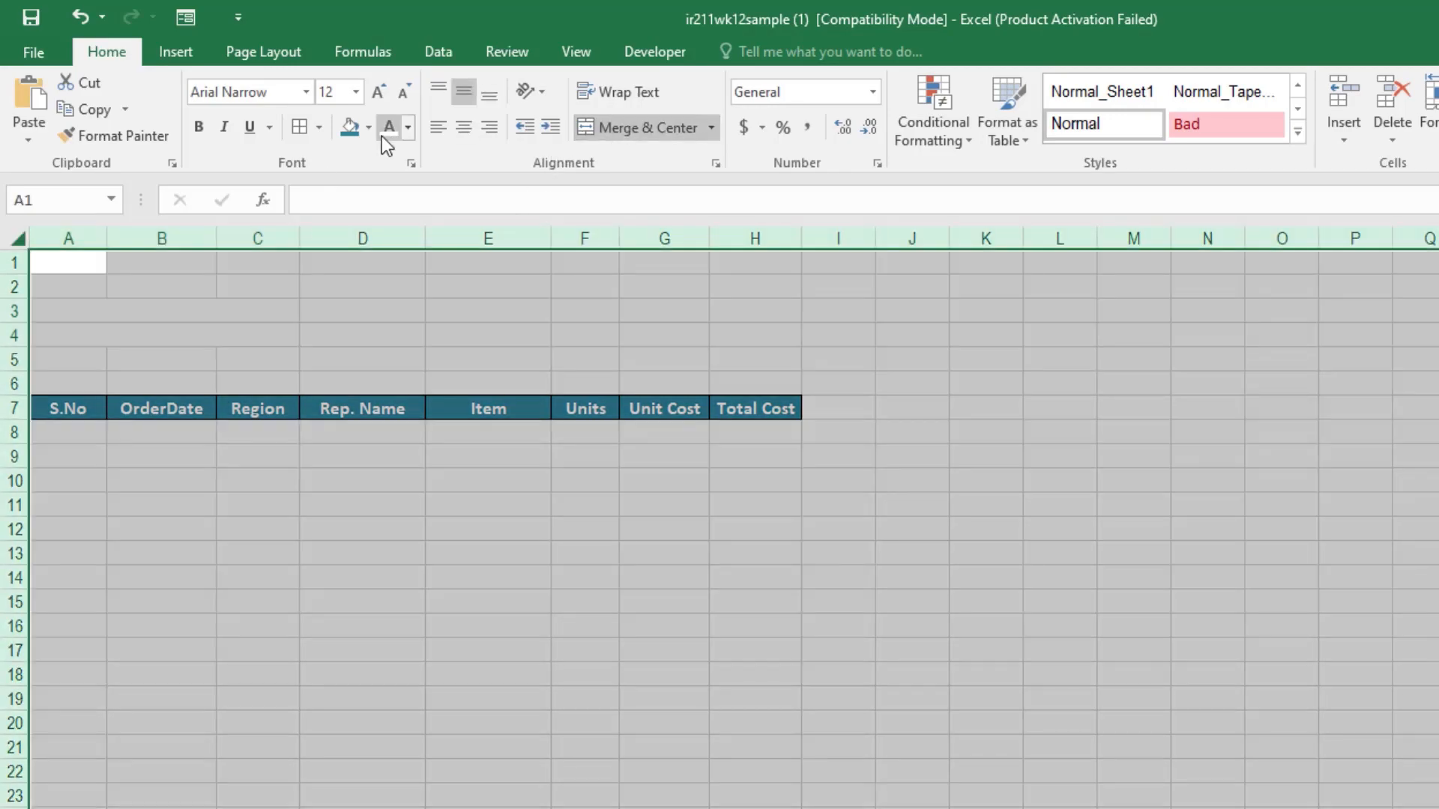
pyautogui.click(378, 368)
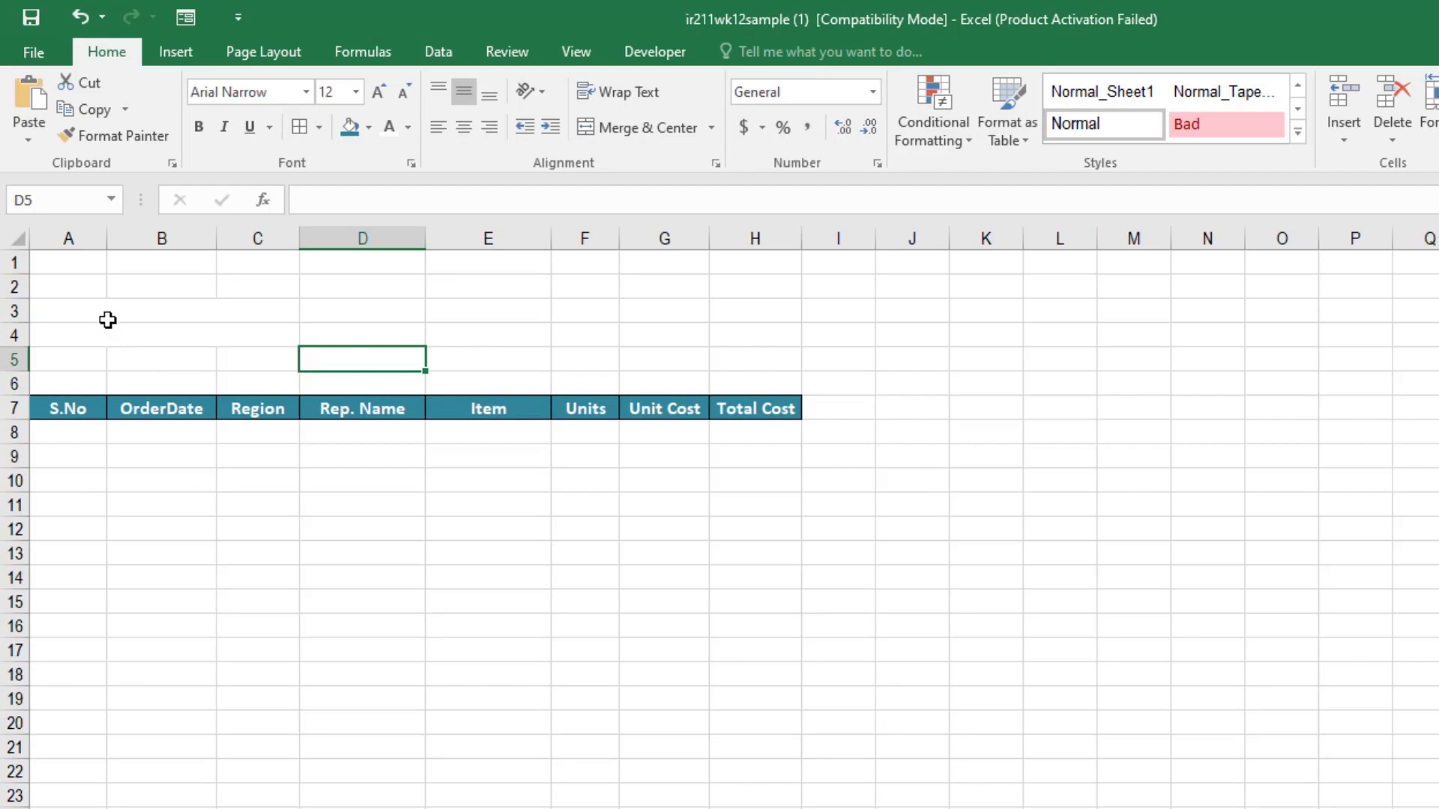
pyautogui.click(278, 307)
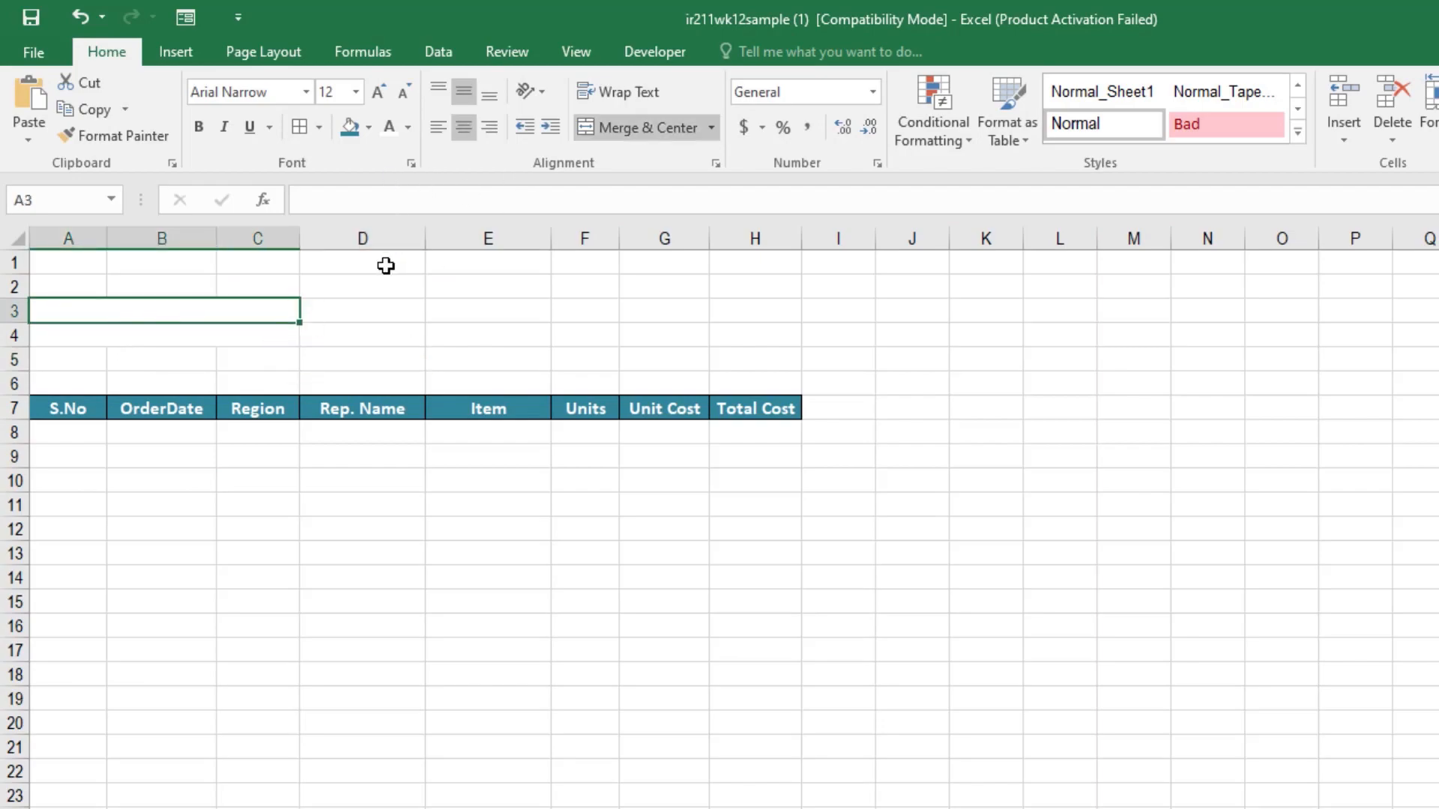
# - Apply all borders to the merged search cells A3:C3 and A4:C4
pyautogui.moveTo(203, 318); pyautogui.dragTo(208, 334)
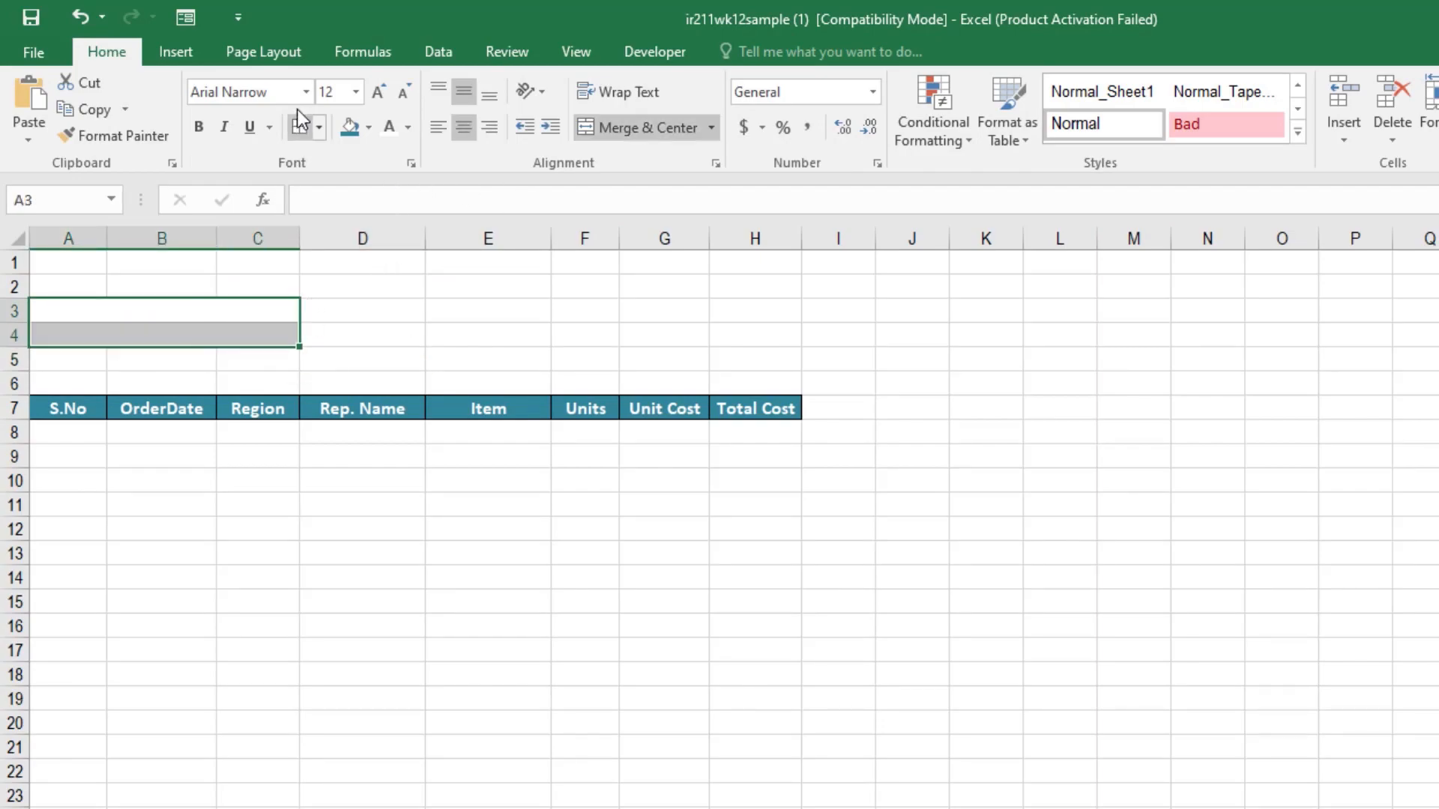
pyautogui.click(403, 309)
pyautogui.click(233, 329)
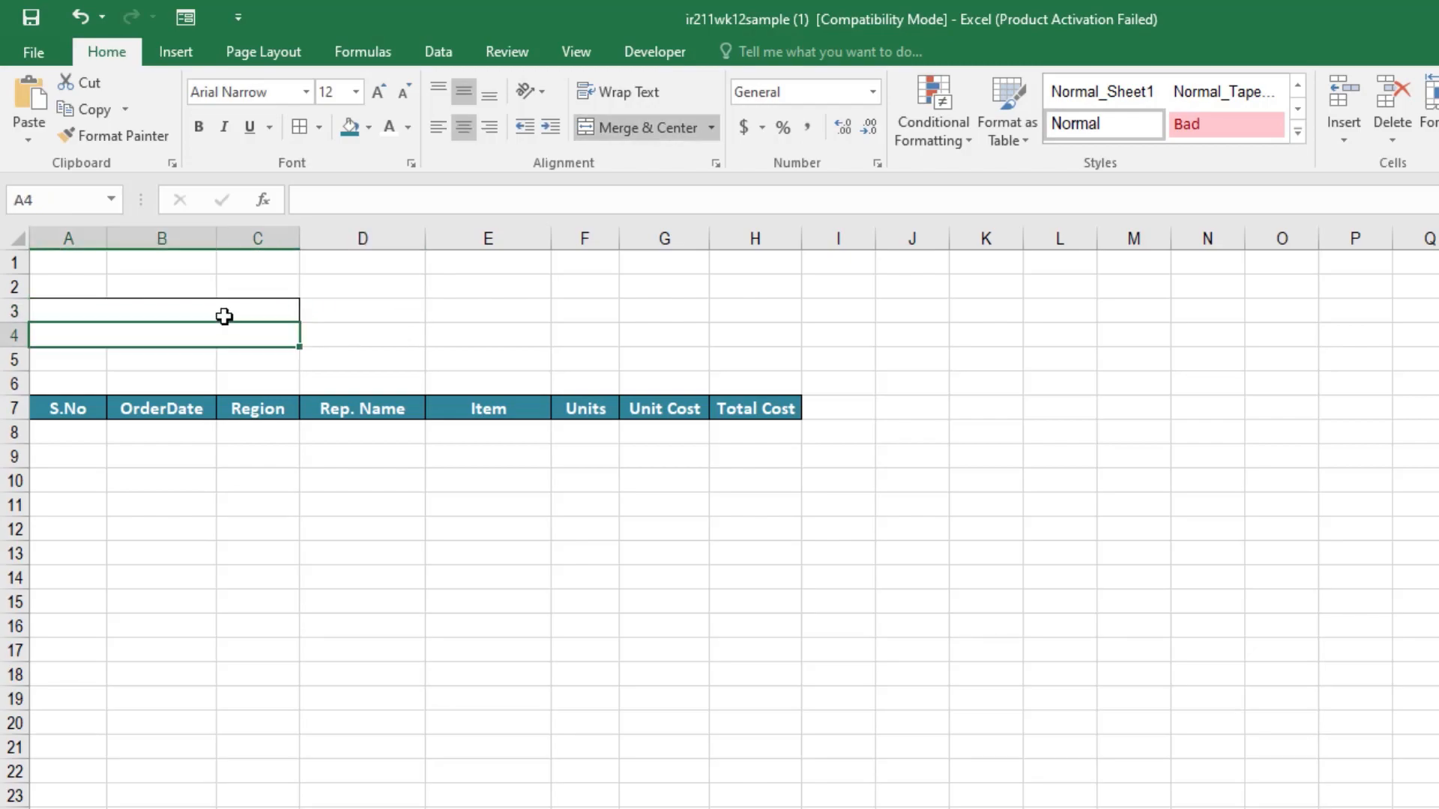
# - Add a list data validation to cell A3 with source =$C$7:$E$7 and choose Region from its dropdown
pyautogui.click(234, 308)
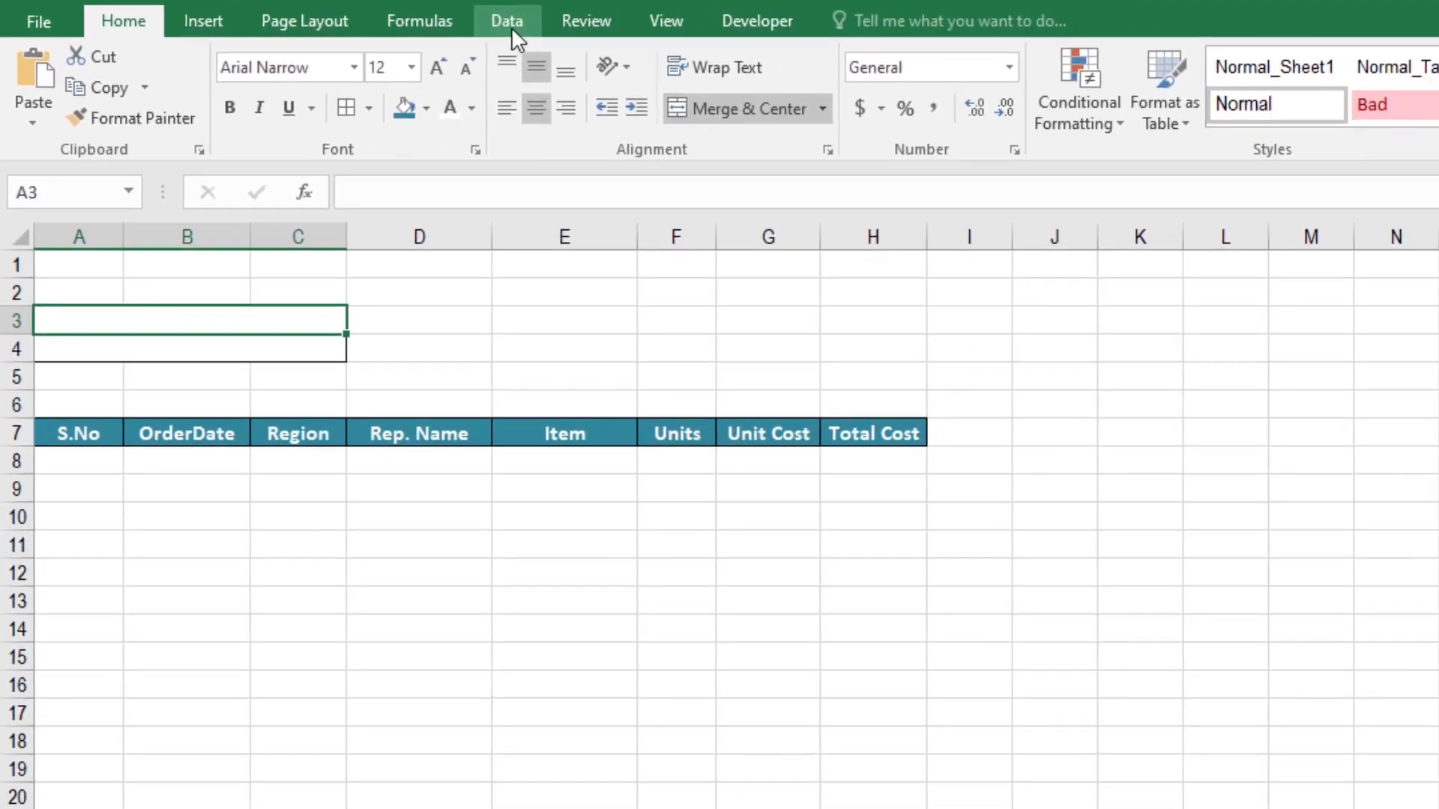
pyautogui.click(511, 27)
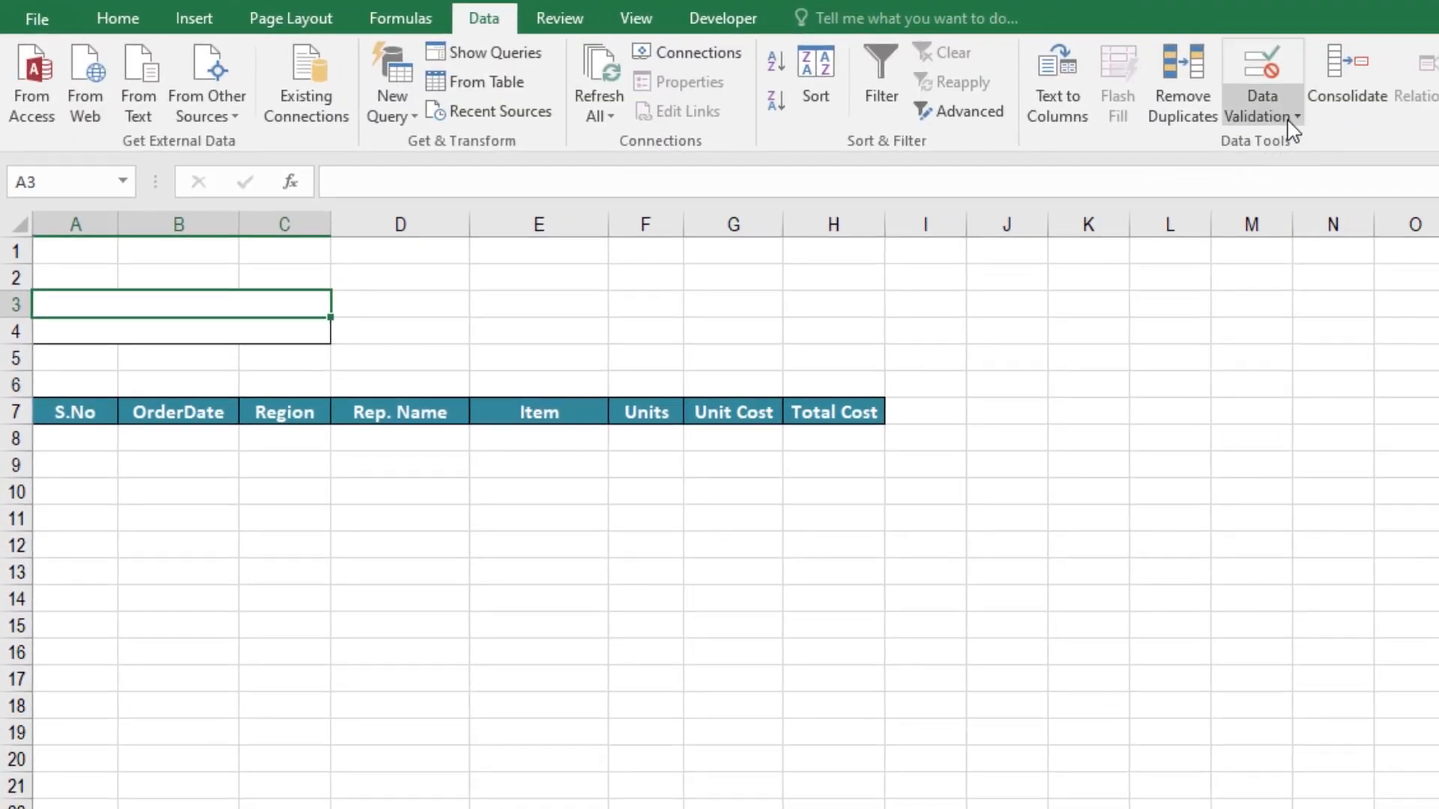
pyautogui.click(1325, 119)
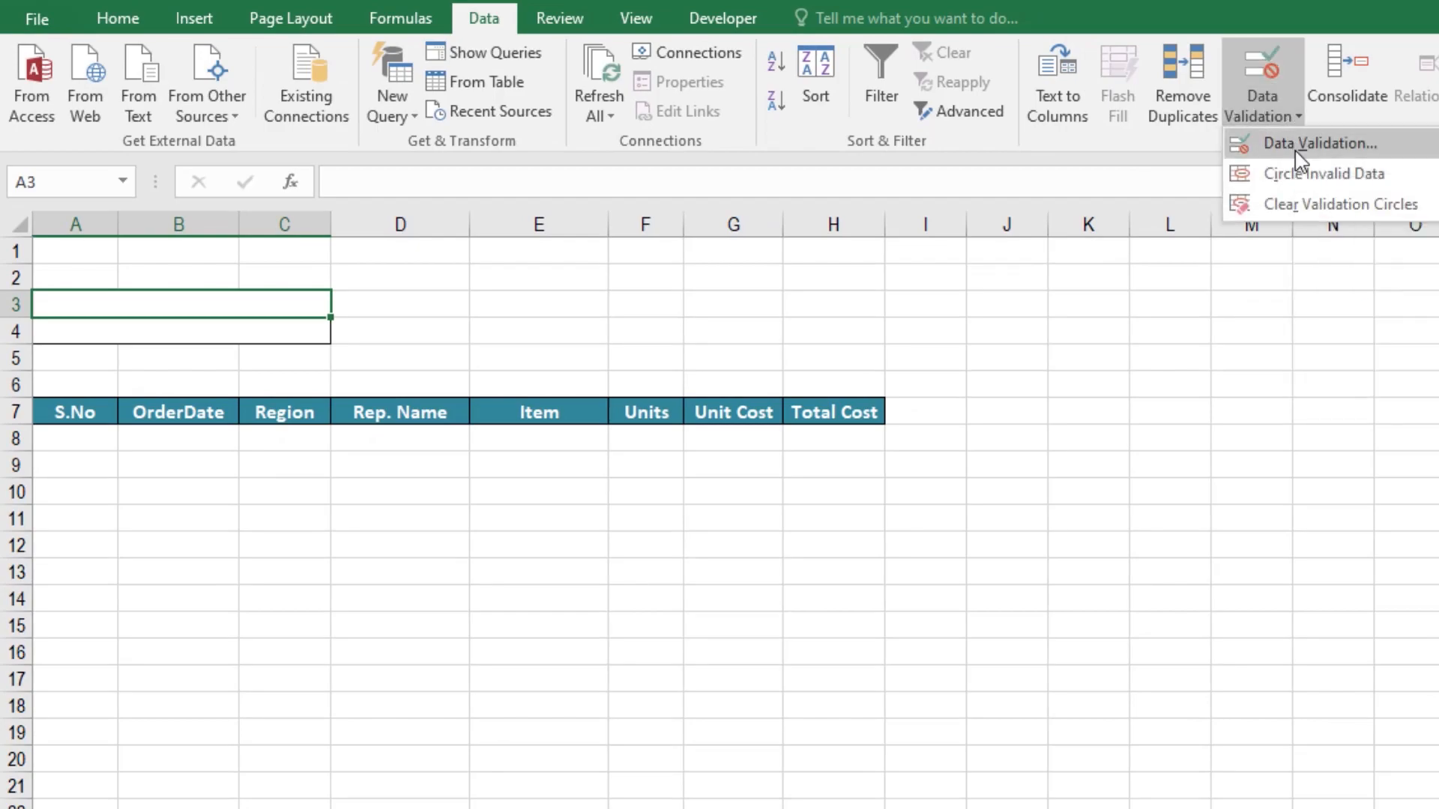
pyautogui.click(1297, 152)
pyautogui.click(921, 348)
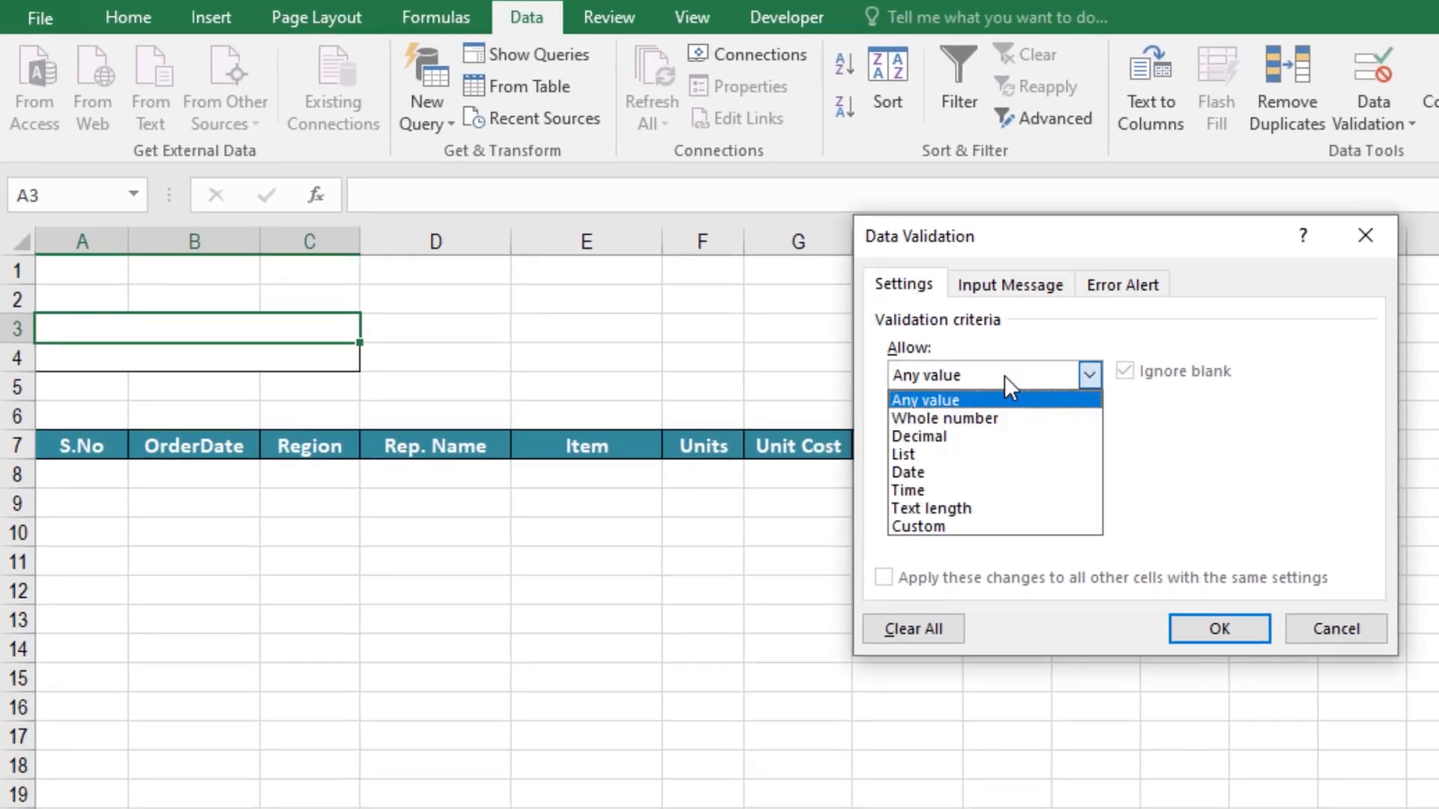
pyautogui.click(929, 457)
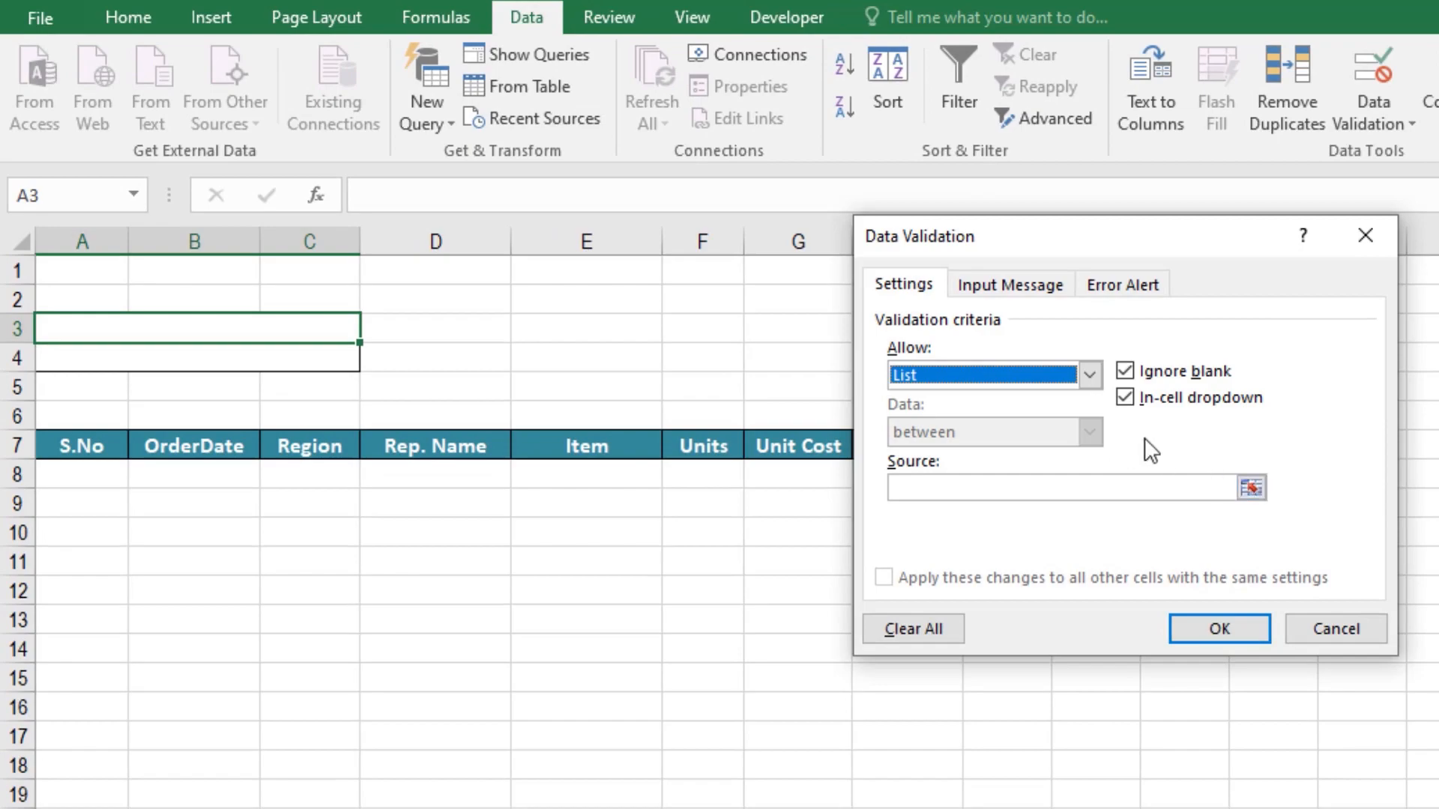
pyautogui.click(1251, 490)
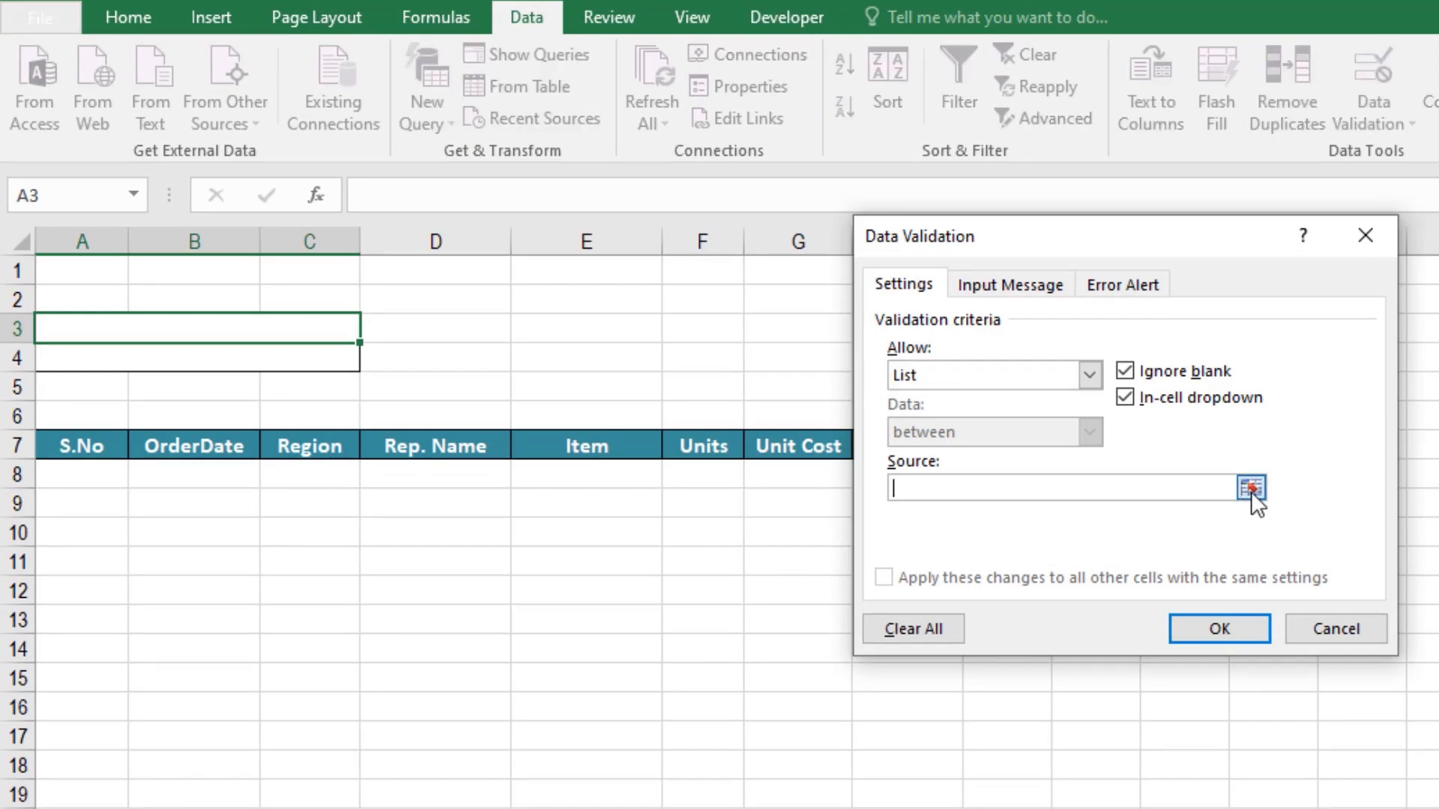
pyautogui.moveTo(320, 449); pyautogui.dragTo(573, 458)
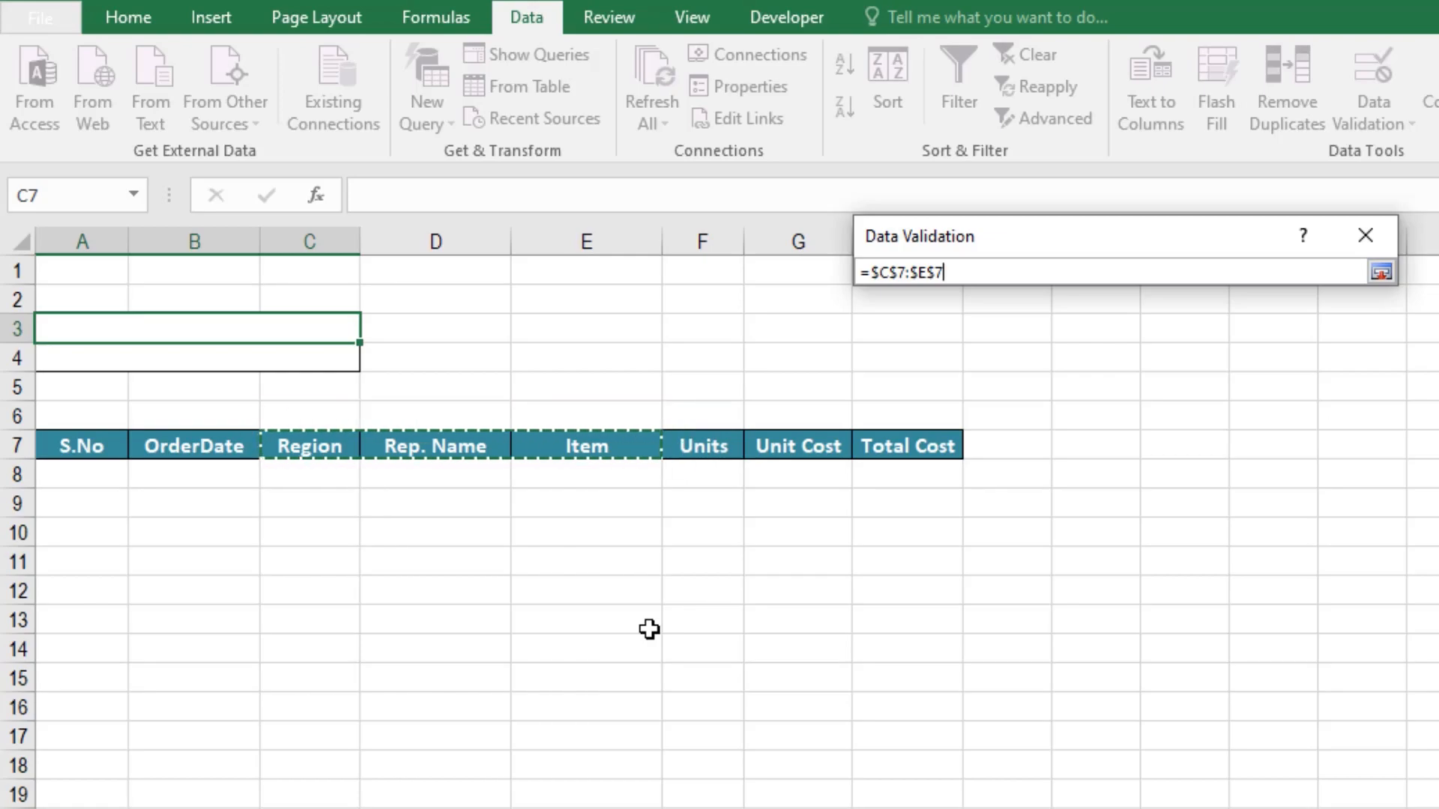
pyautogui.press('Return')
pyautogui.click(1223, 630)
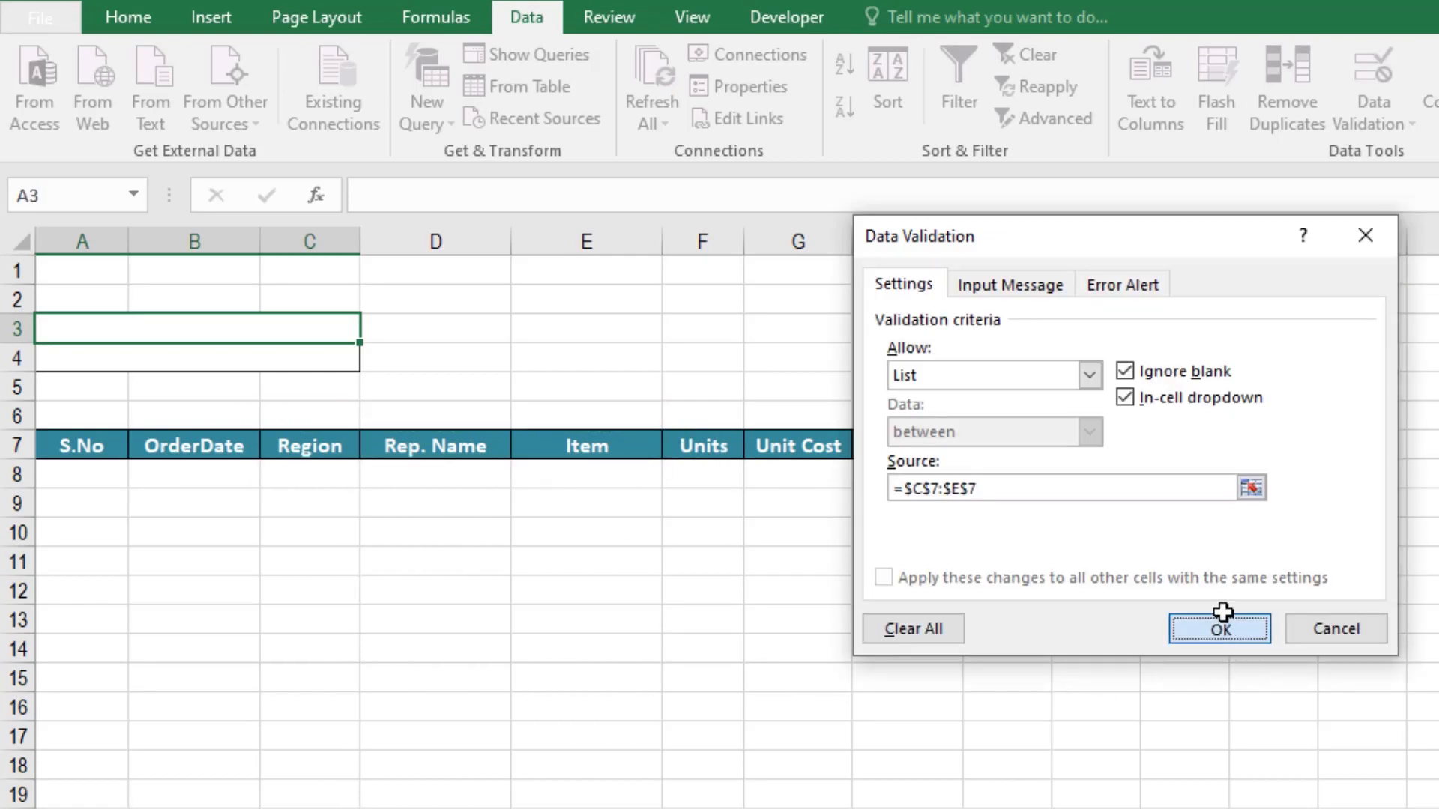
pyautogui.click(372, 330)
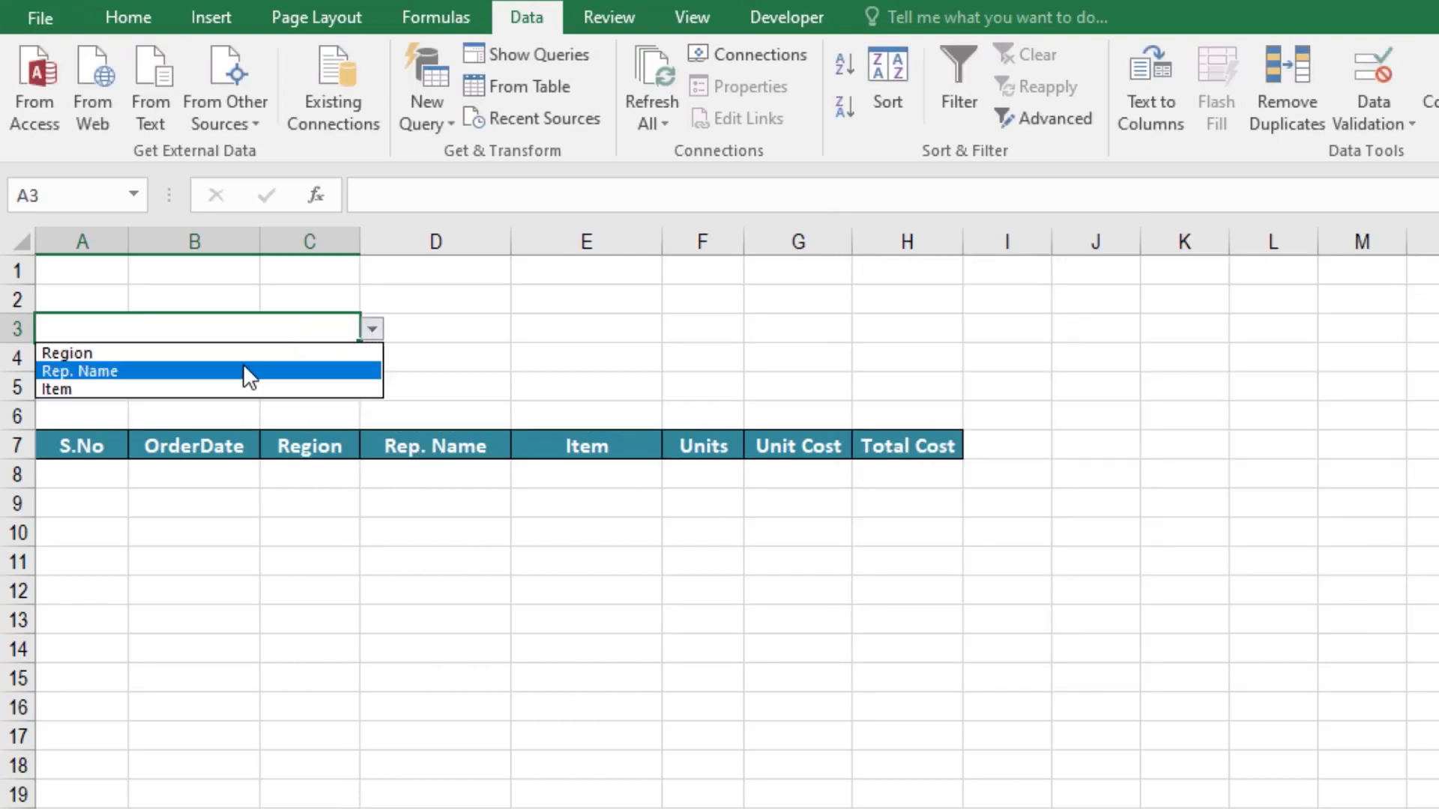
pyautogui.click(246, 353)
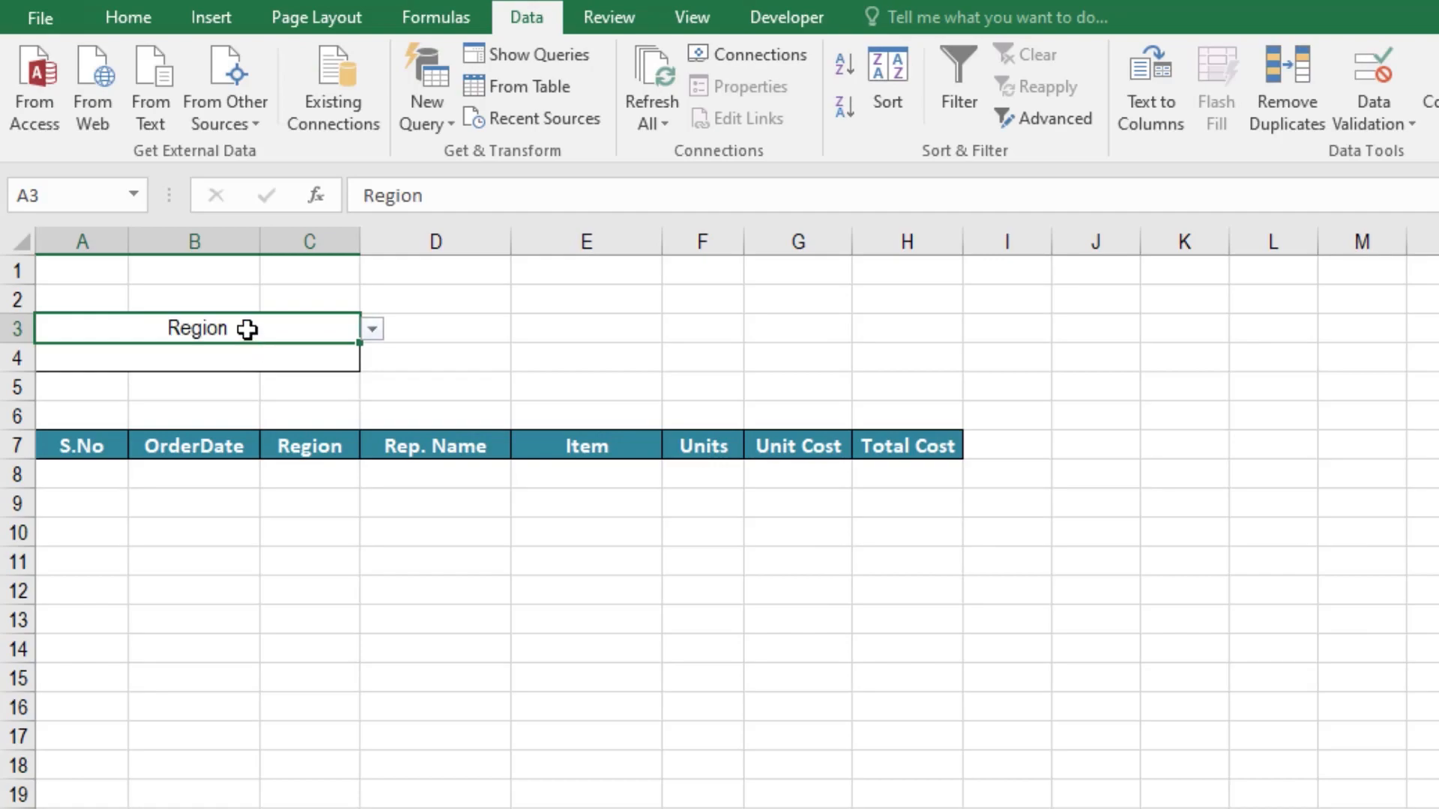
# - Change the font of cells A3 and A4 to Calibri
pyautogui.click(122, 18)
pyautogui.click(367, 65)
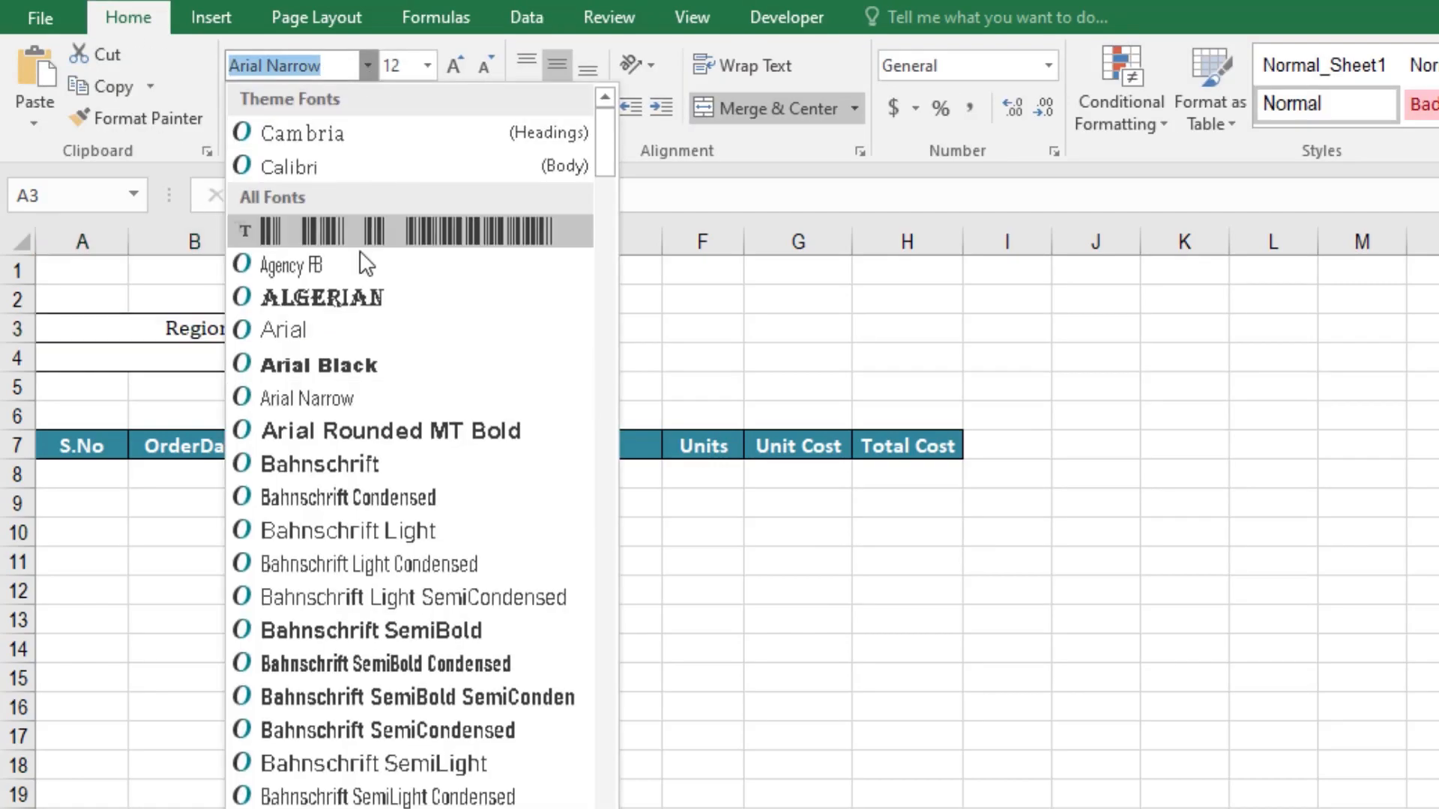
pyautogui.click(348, 177)
pyautogui.click(241, 358)
pyautogui.click(368, 65)
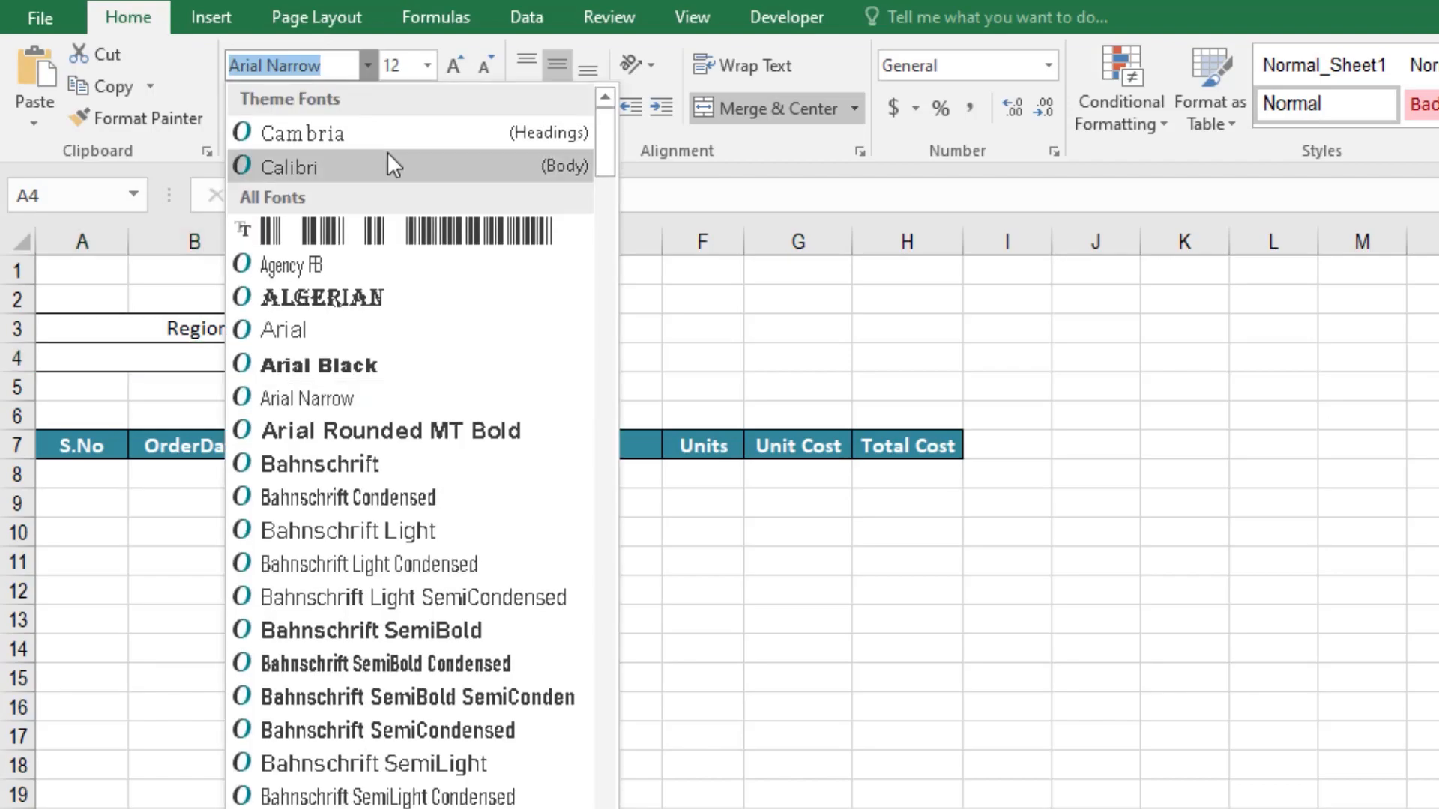
pyautogui.click(388, 161)
# - Set cells A3 and A4 to bold at font size 16, and italicize A4
pyautogui.moveTo(277, 328); pyautogui.dragTo(267, 359)
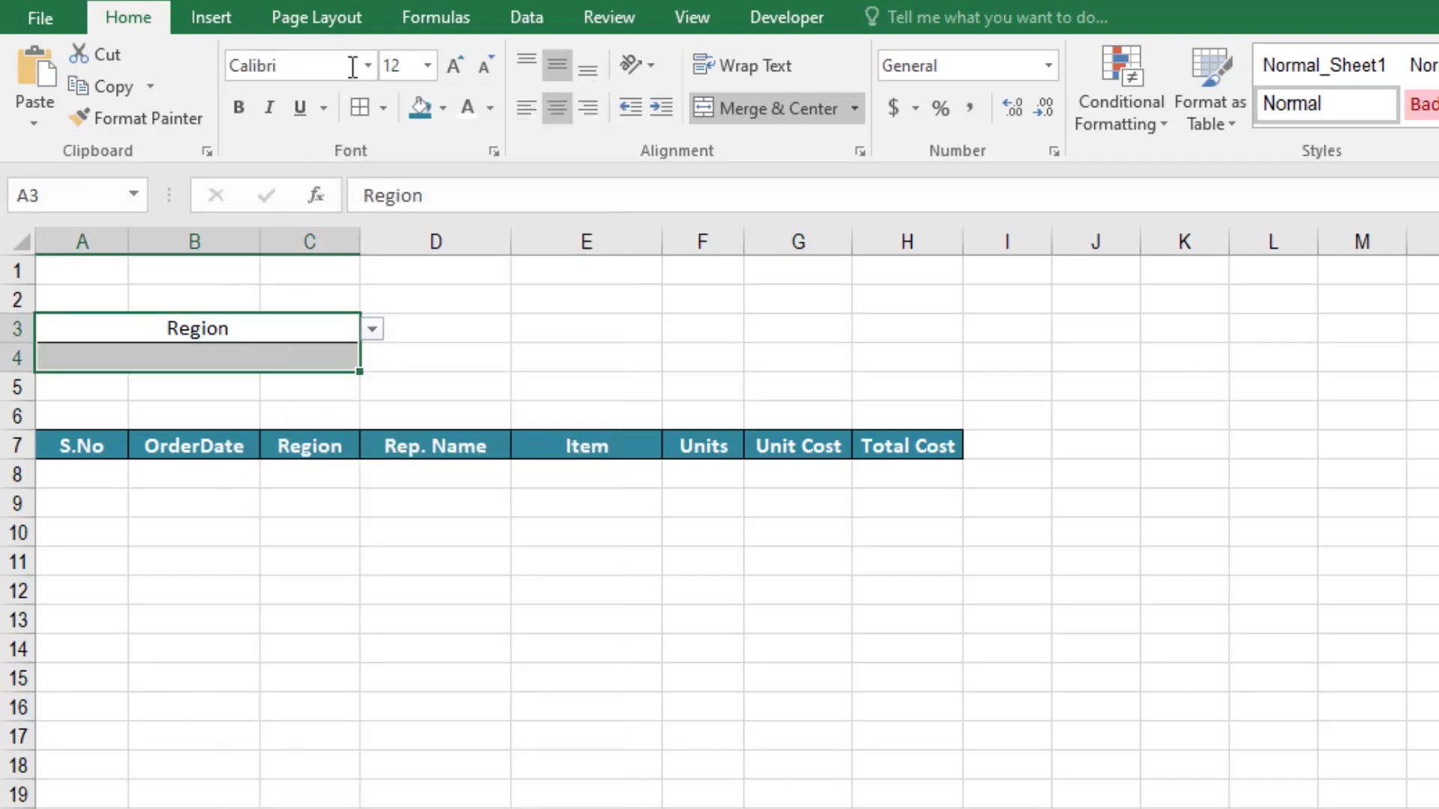
pyautogui.click(427, 65)
pyautogui.click(452, 65)
pyautogui.click(453, 66)
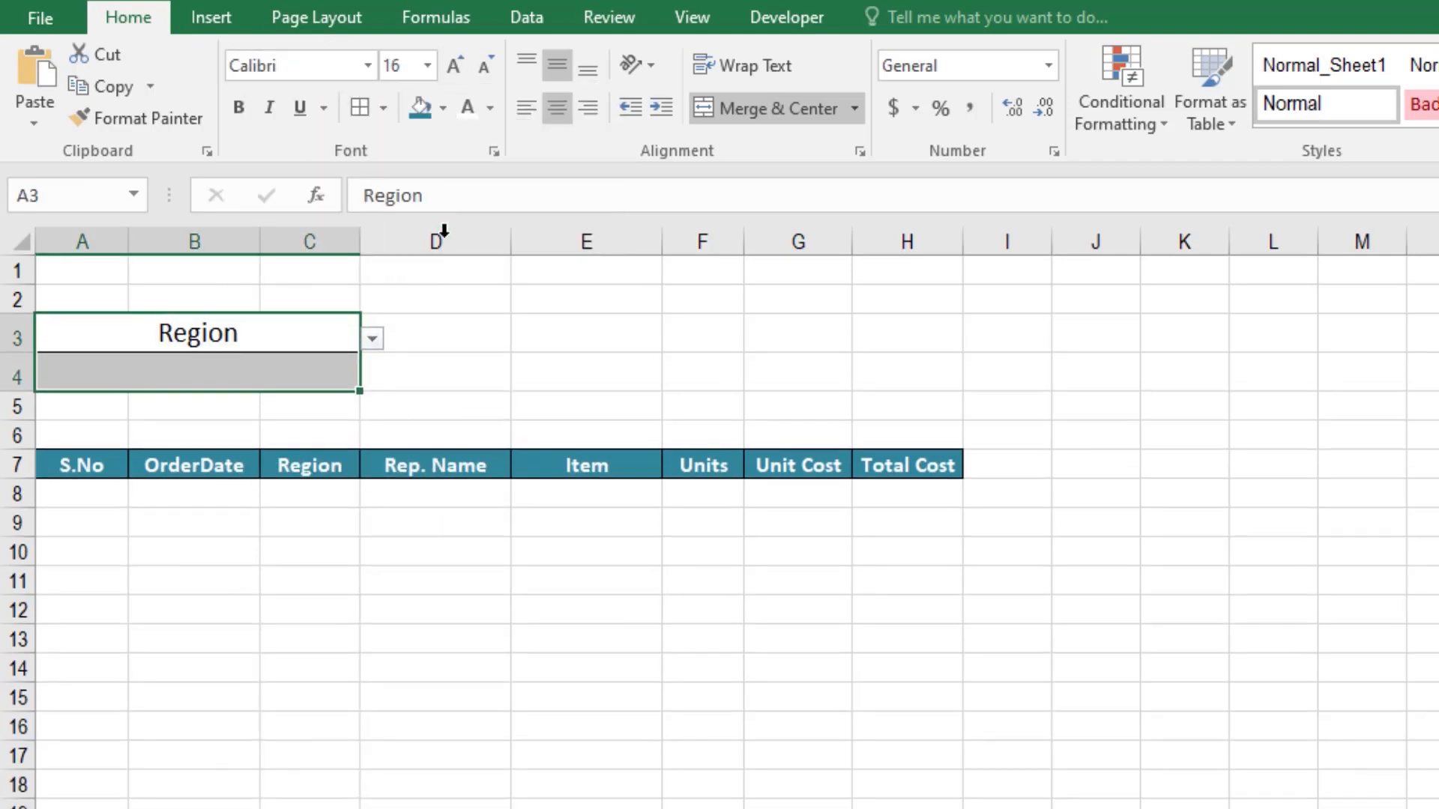
pyautogui.click(238, 107)
pyautogui.click(258, 375)
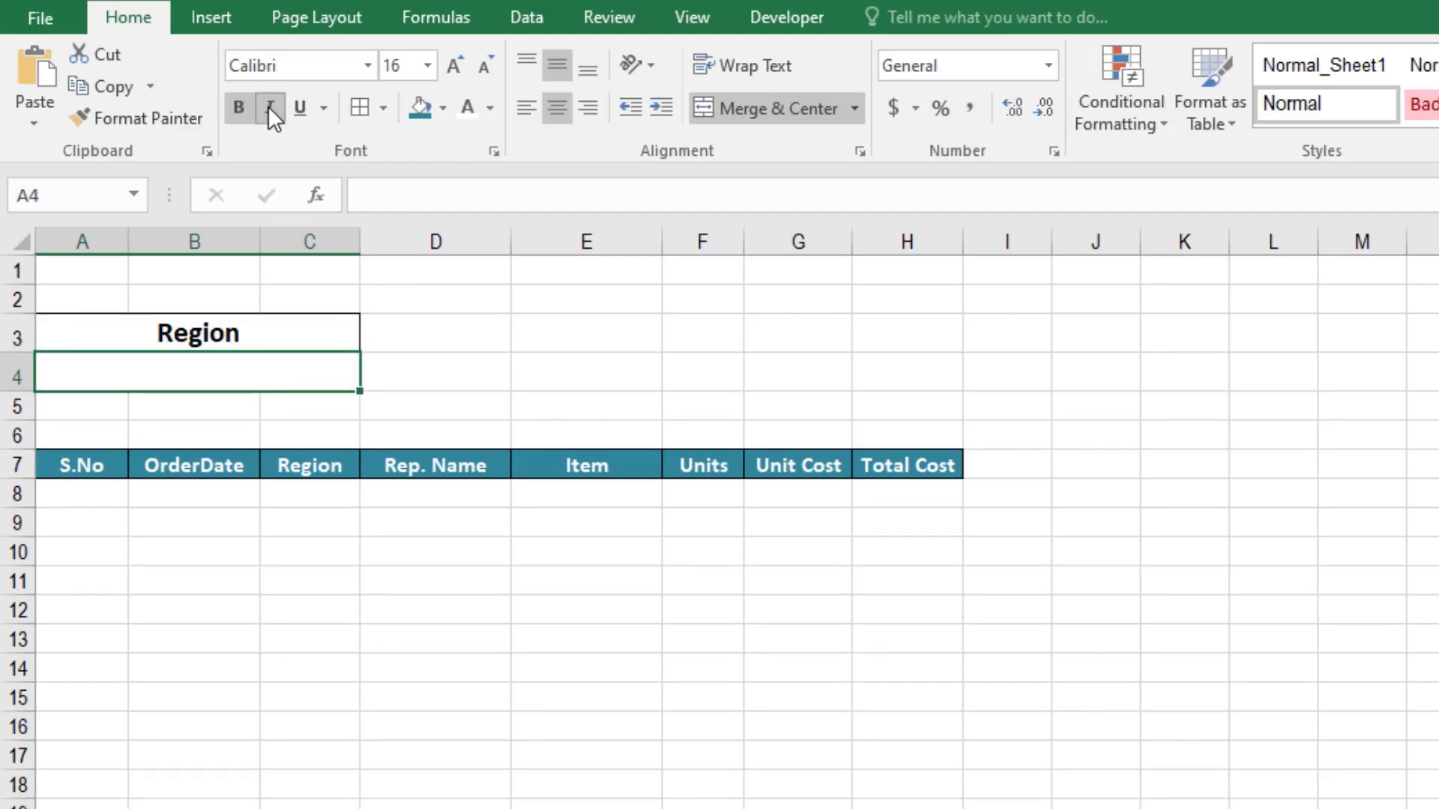
# - Set the font color of cell A3 to white and its fill to the darker theme orange
pyautogui.click(260, 334)
pyautogui.click(461, 114)
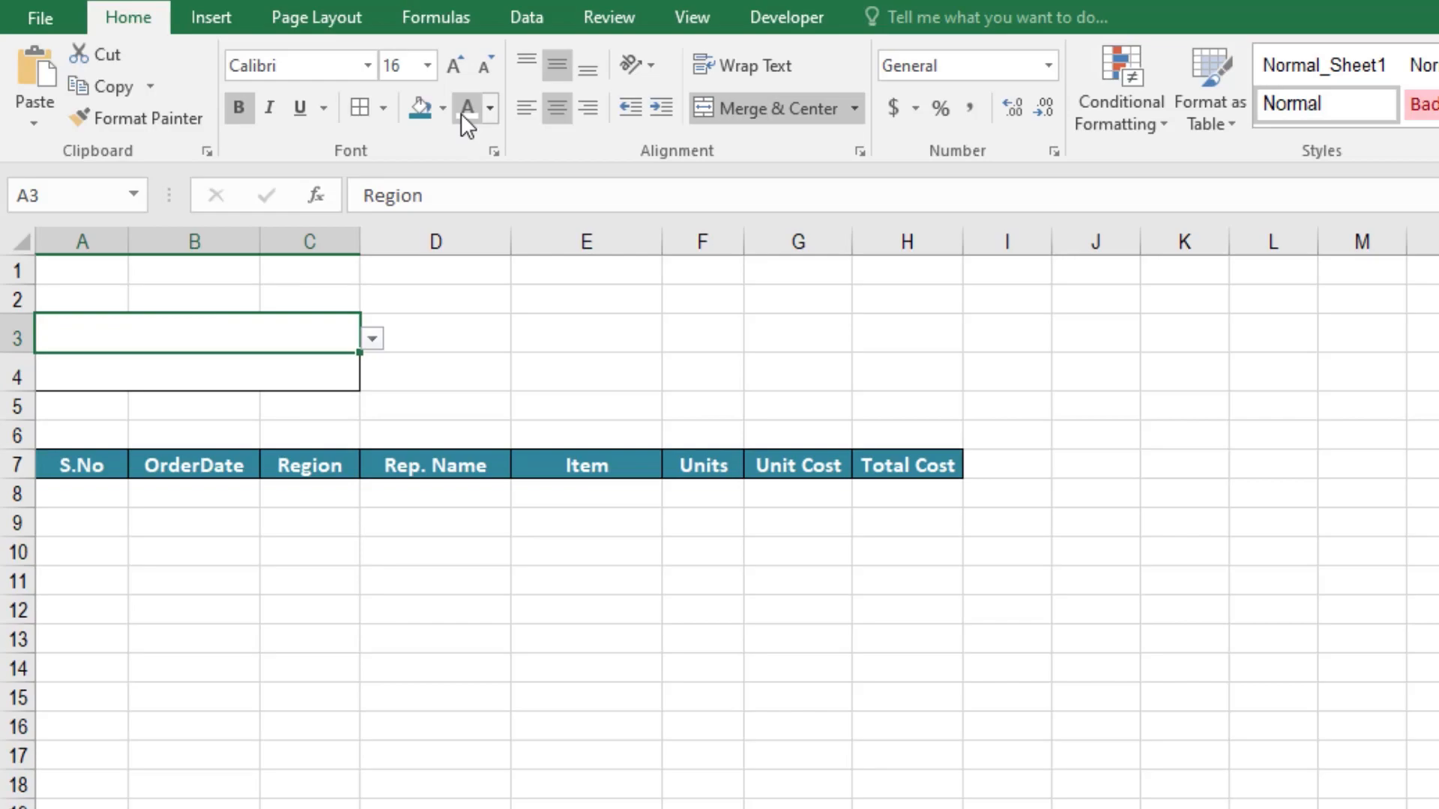
pyautogui.click(444, 106)
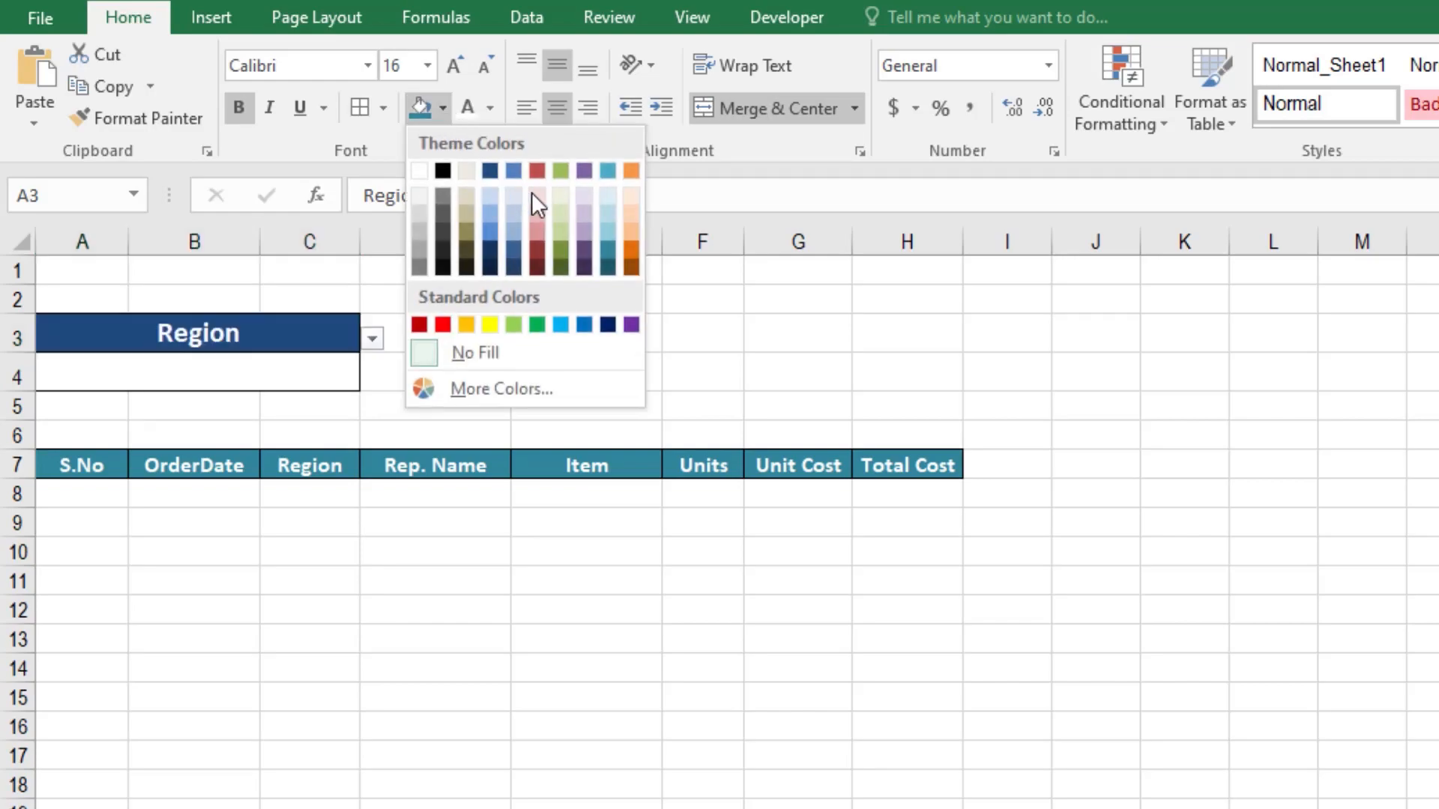
pyautogui.click(631, 249)
pyautogui.press('Return')
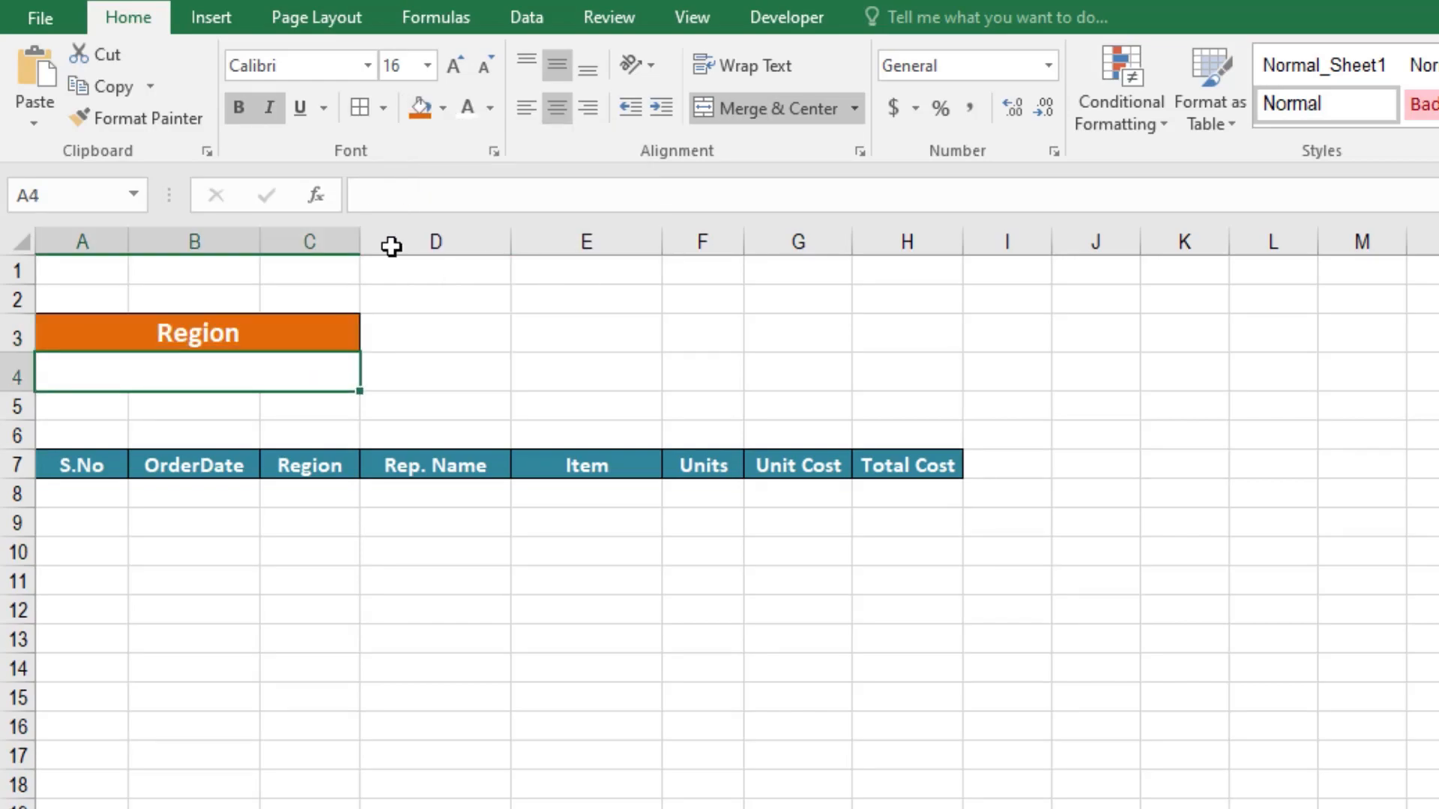
# - Fill cell A4 with the lightest theme orange
pyautogui.click(443, 107)
pyautogui.click(636, 201)
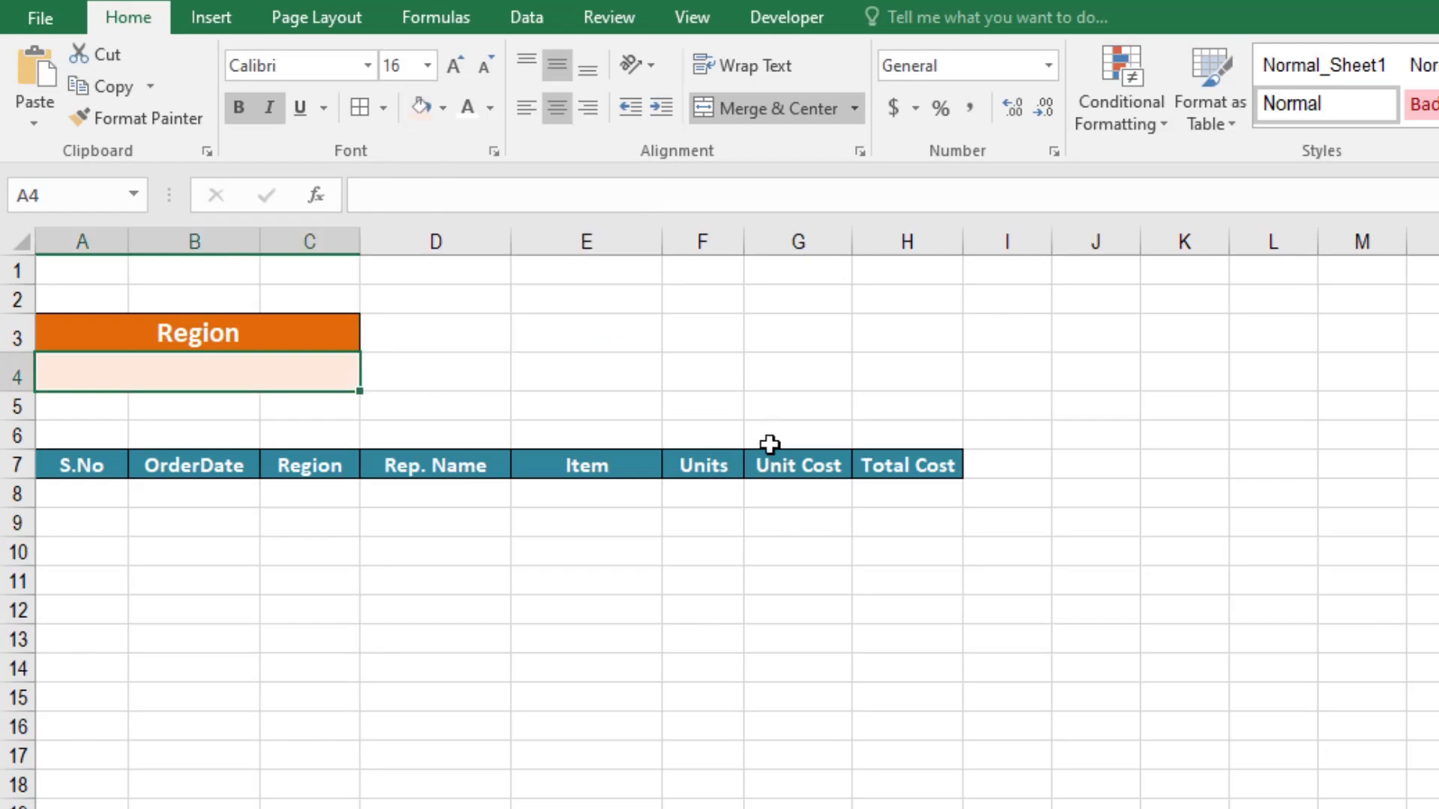
pyautogui.click(769, 445)
# - Try the dropdown in cell A3 by choosing Rep. Name, and leave it set to Item
pyautogui.click(337, 309)
pyautogui.click(340, 330)
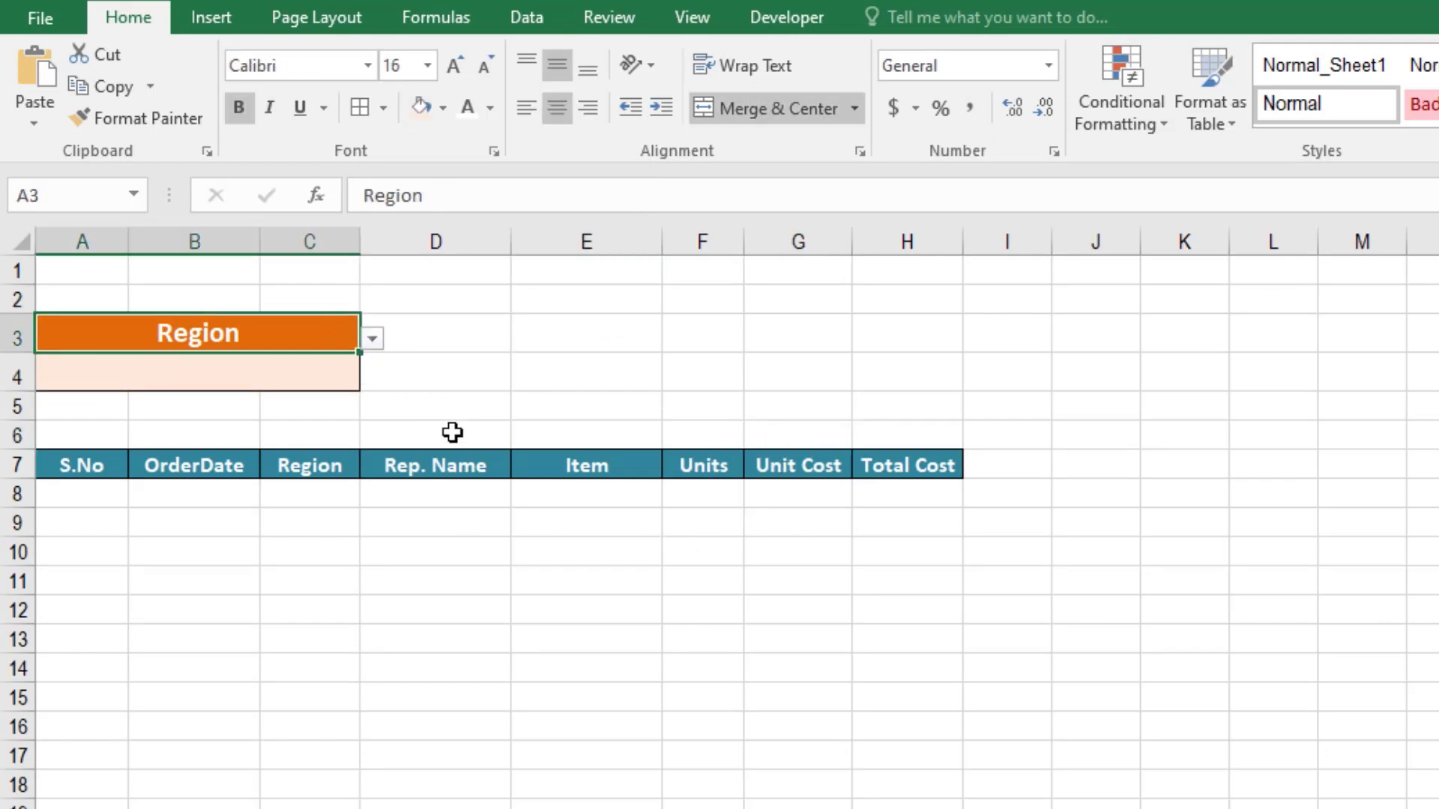
pyautogui.click(372, 339)
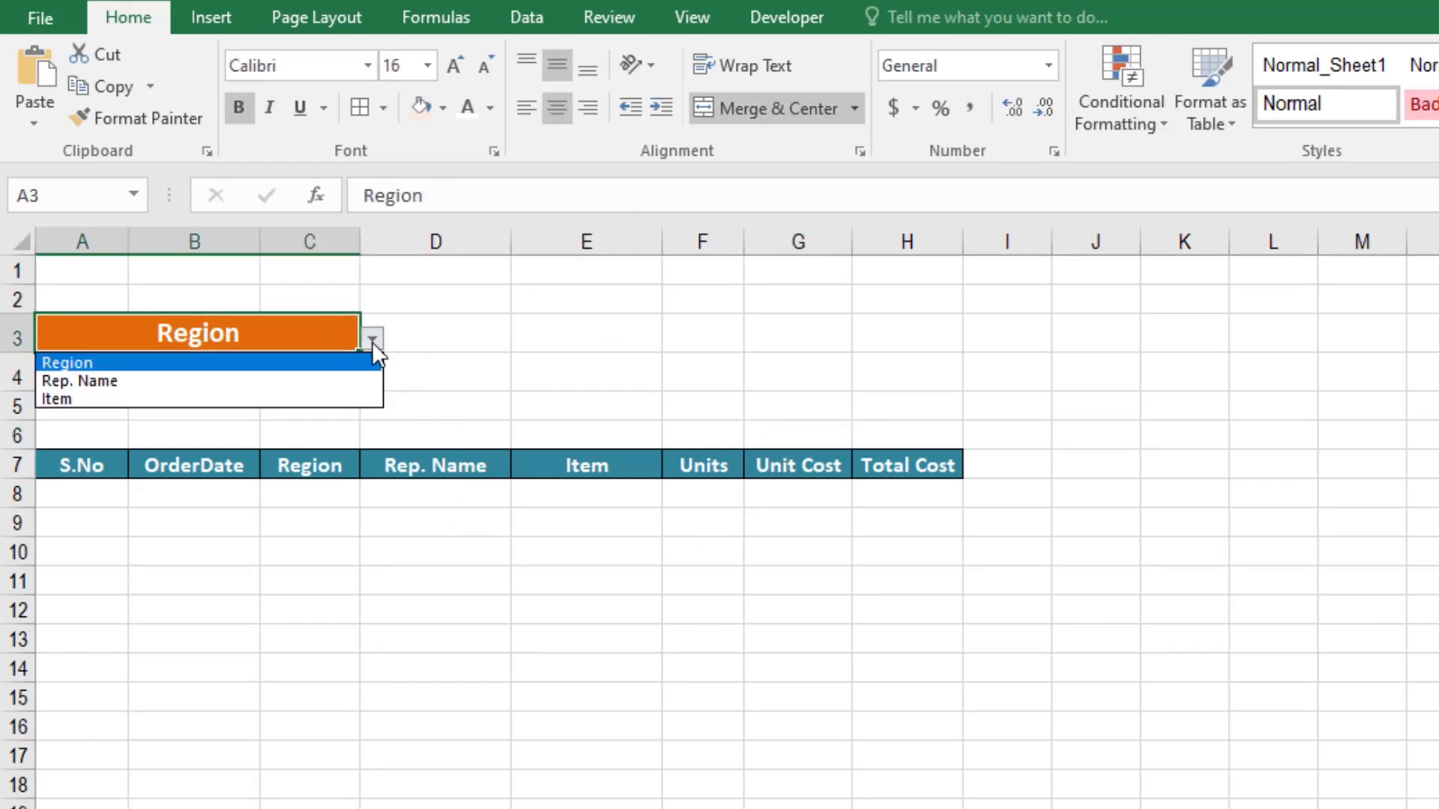
pyautogui.click(313, 381)
pyautogui.click(372, 339)
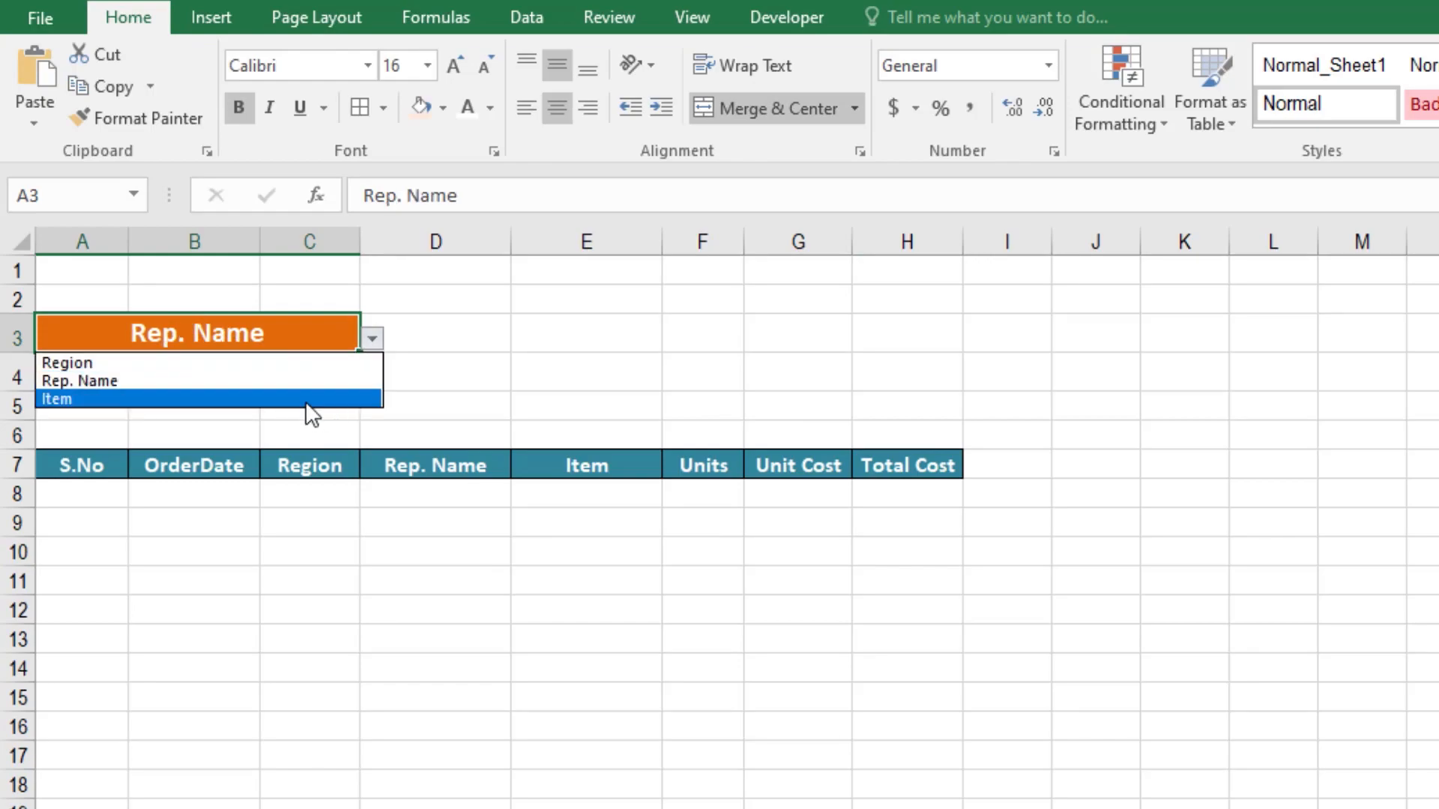
pyautogui.click(307, 401)
pyautogui.click(322, 492)
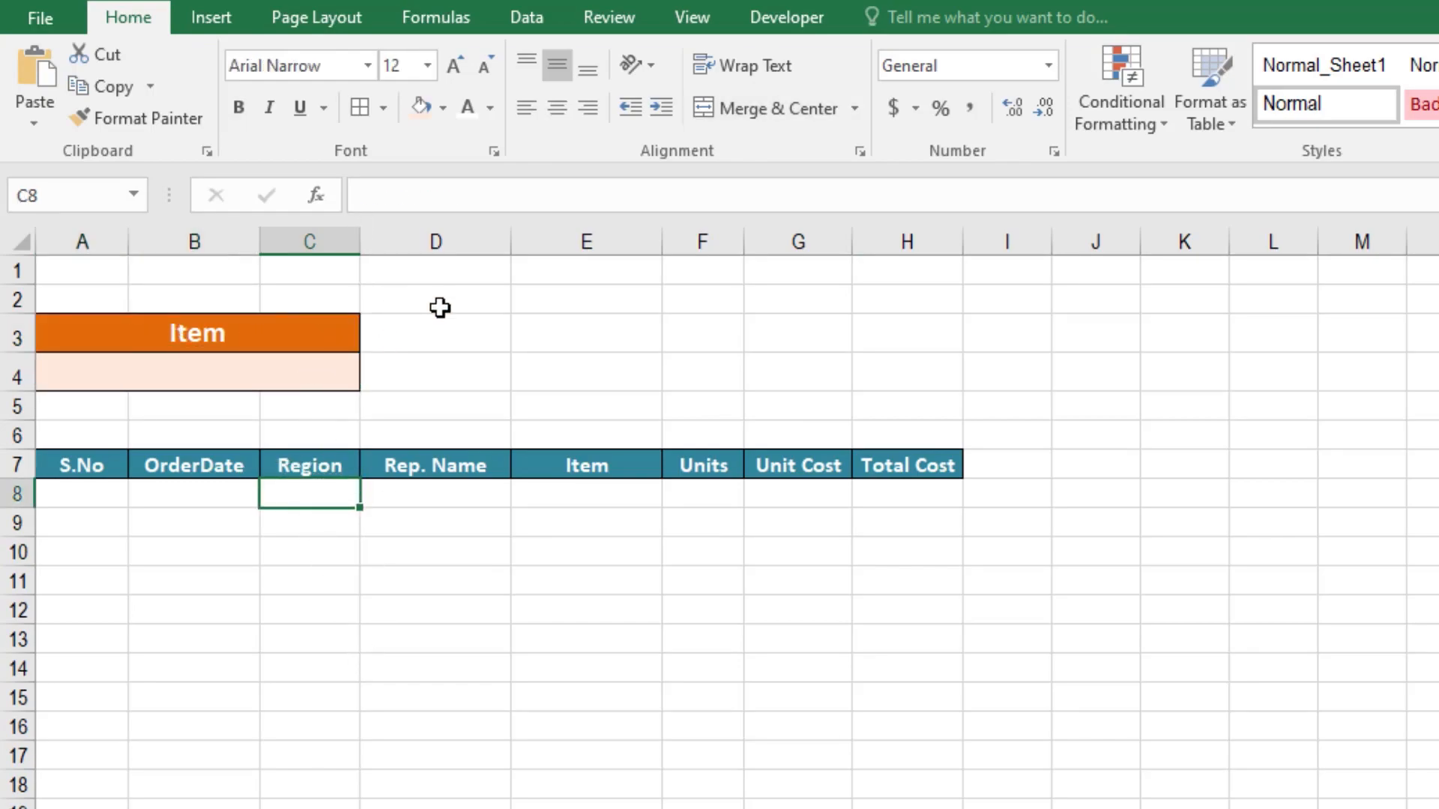
# - Insert a rectangle shape over rows 2 to 4, starting at the edge of column E and reaching into column G
pyautogui.click(214, 17)
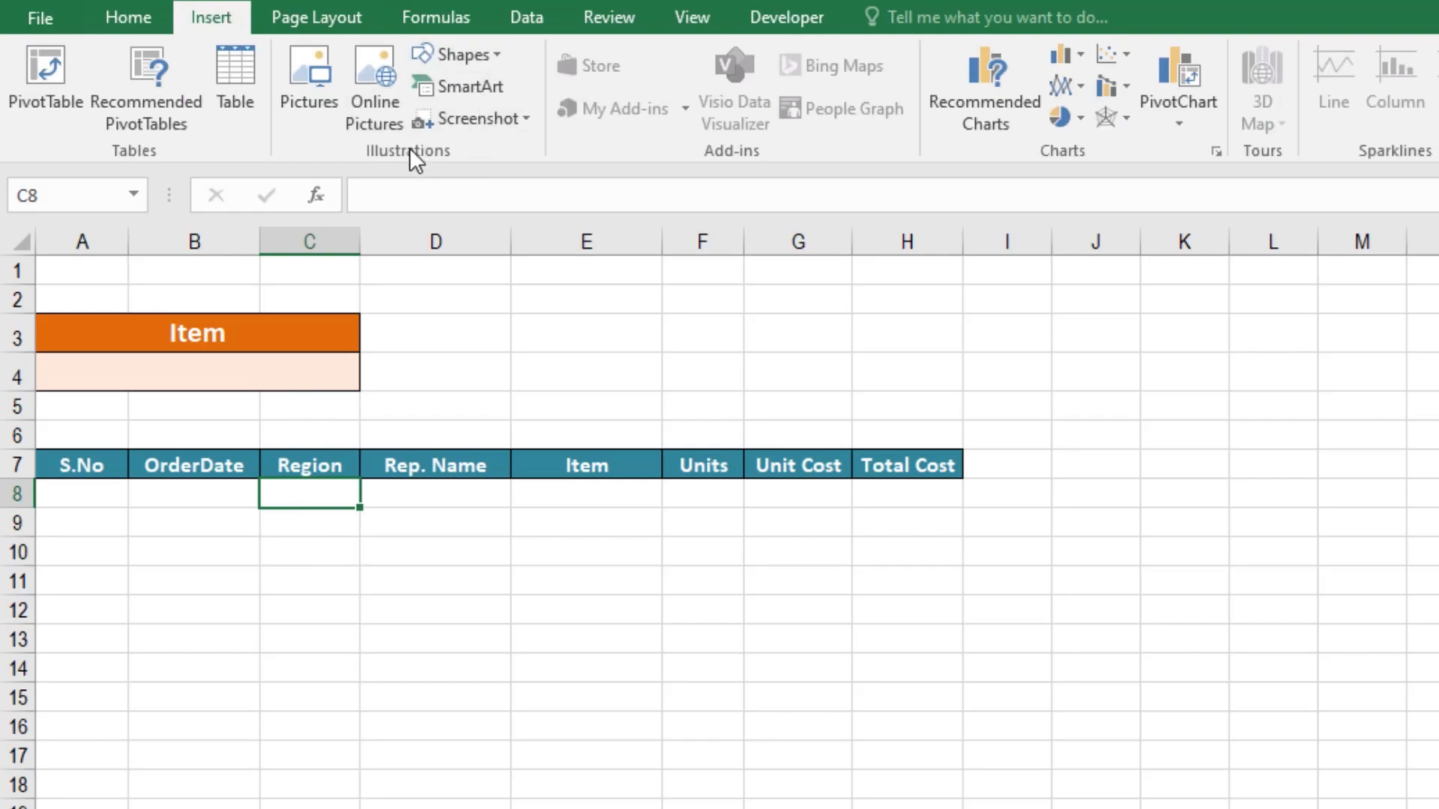
pyautogui.click(493, 57)
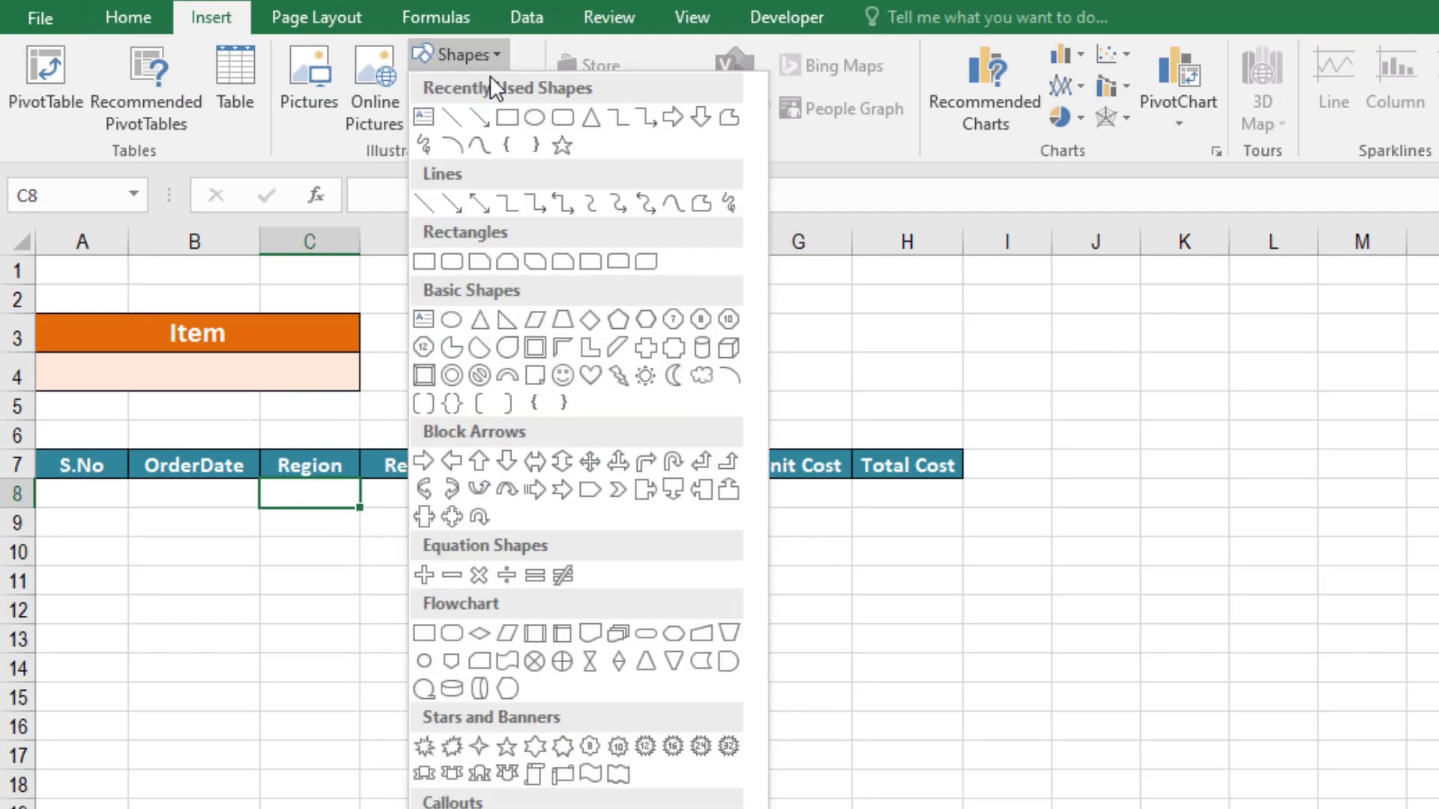
pyautogui.click(507, 117)
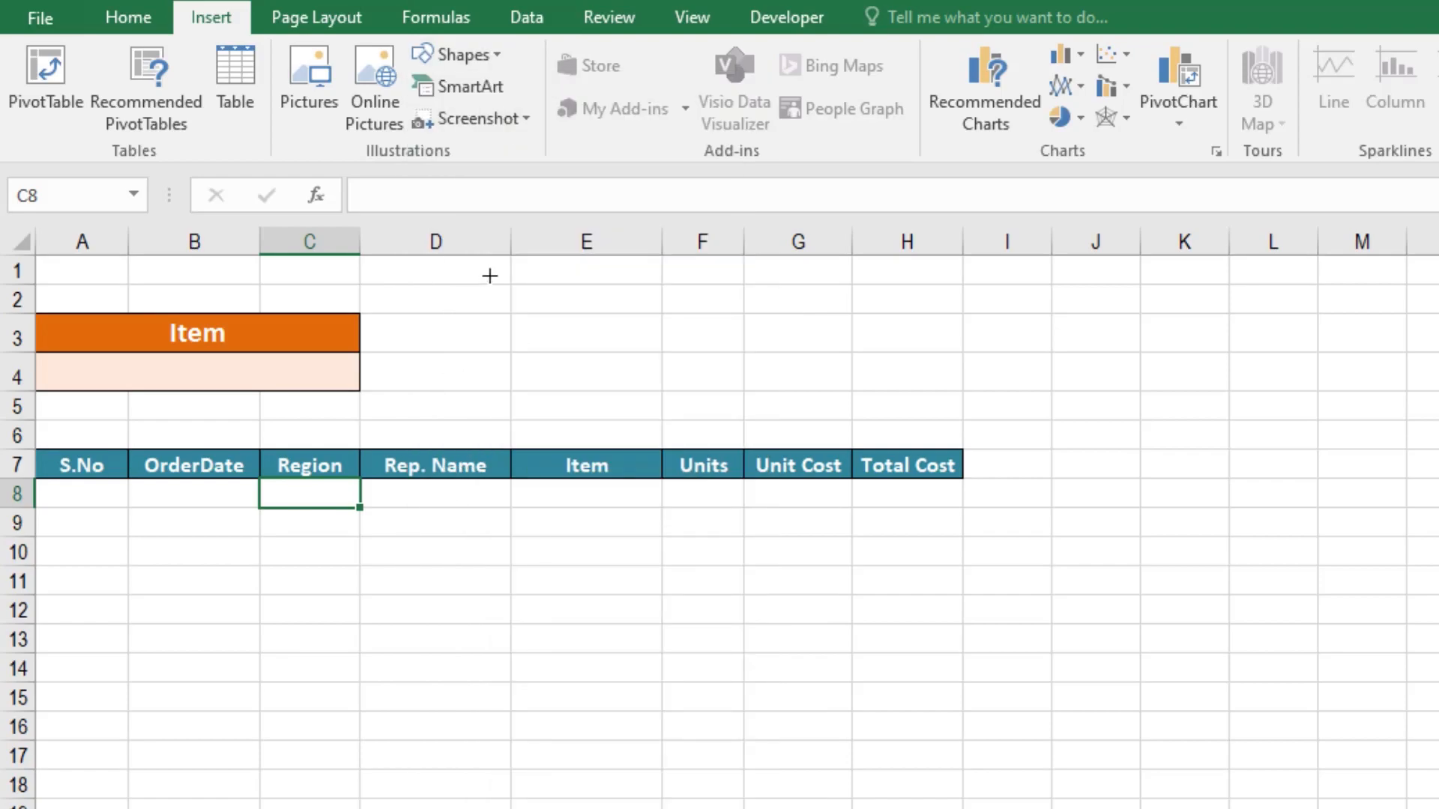
pyautogui.moveTo(489, 282)
pyautogui.mouseDown()
pyautogui.moveTo(694, 334)
pyautogui.moveTo(741, 363)
pyautogui.mouseUp()
pyautogui.moveTo(664, 330)
pyautogui.mouseDown()
pyautogui.moveTo(658, 344)
pyautogui.moveTo(707, 335)
pyautogui.mouseUp()
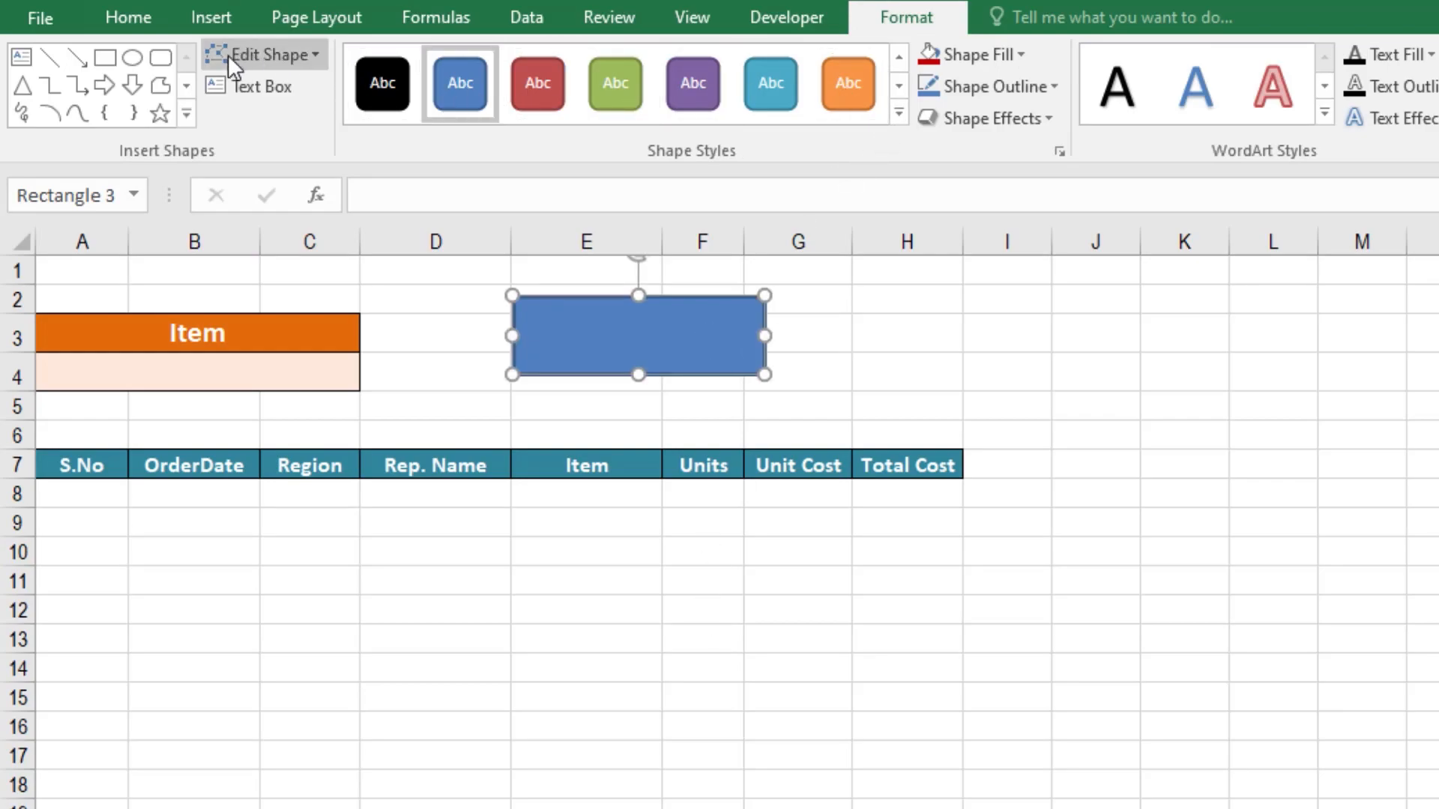
# - Apply the second preset shape effect to the rectangle and add the text "Search" to it
pyautogui.click(1038, 116)
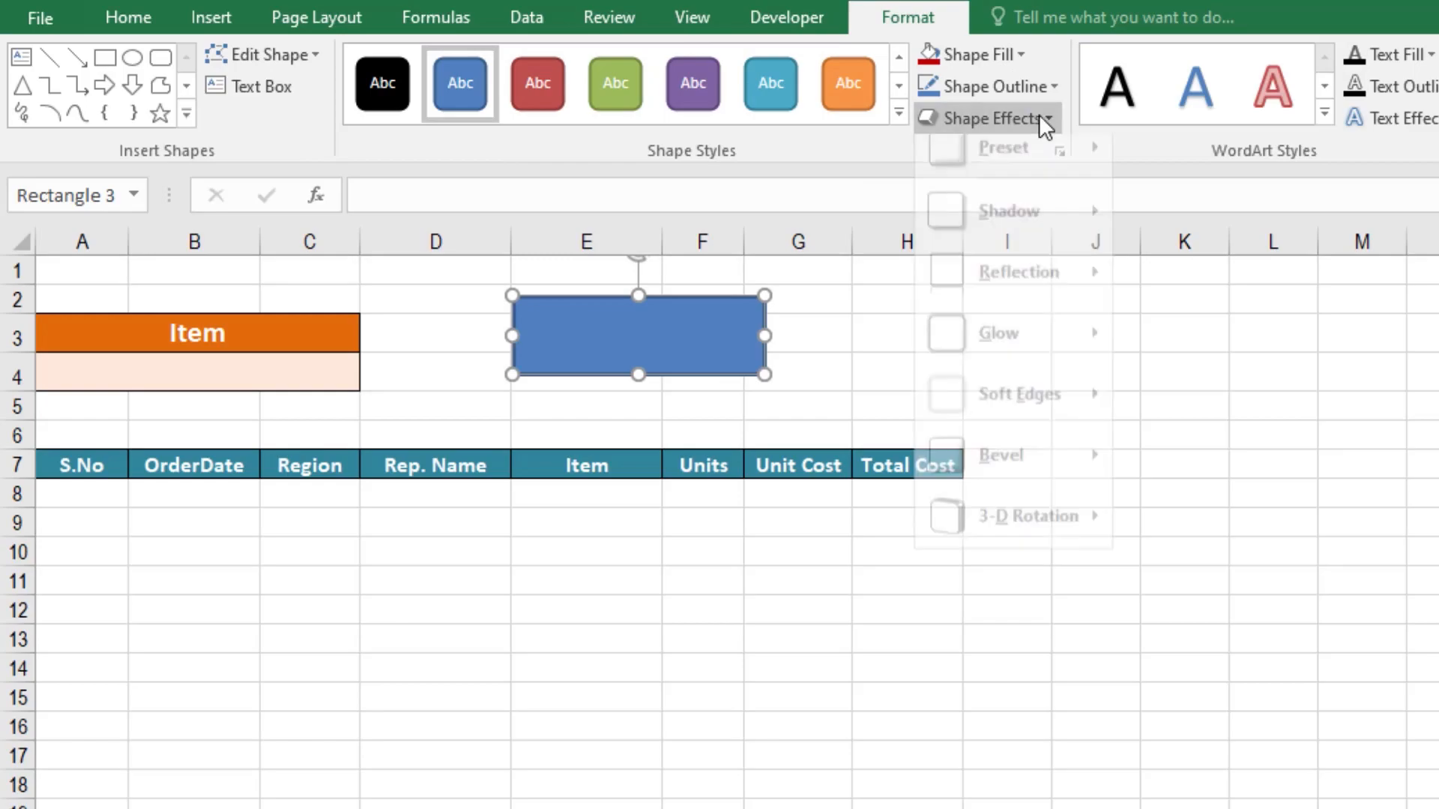
pyautogui.moveTo(1086, 186)
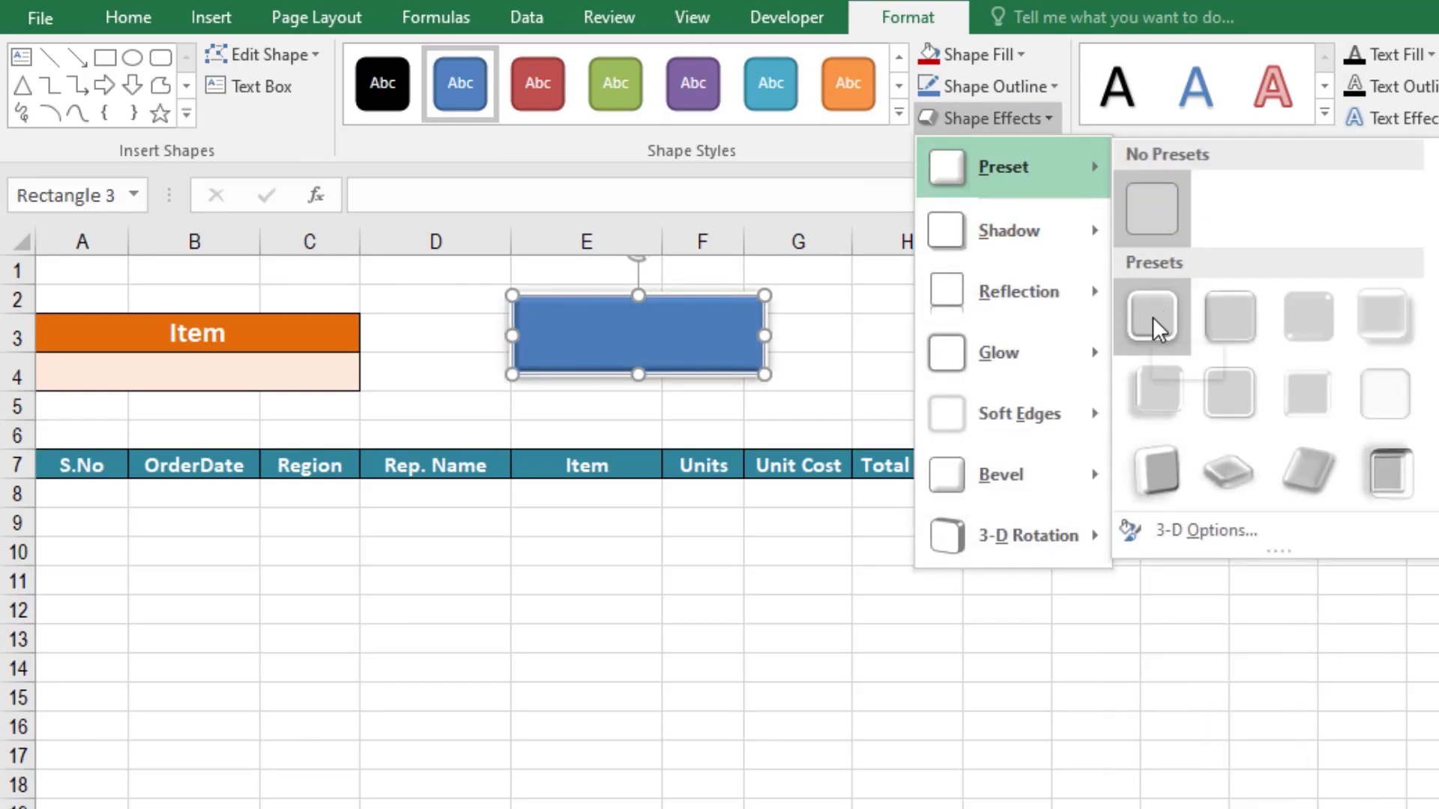
pyautogui.click(1217, 317)
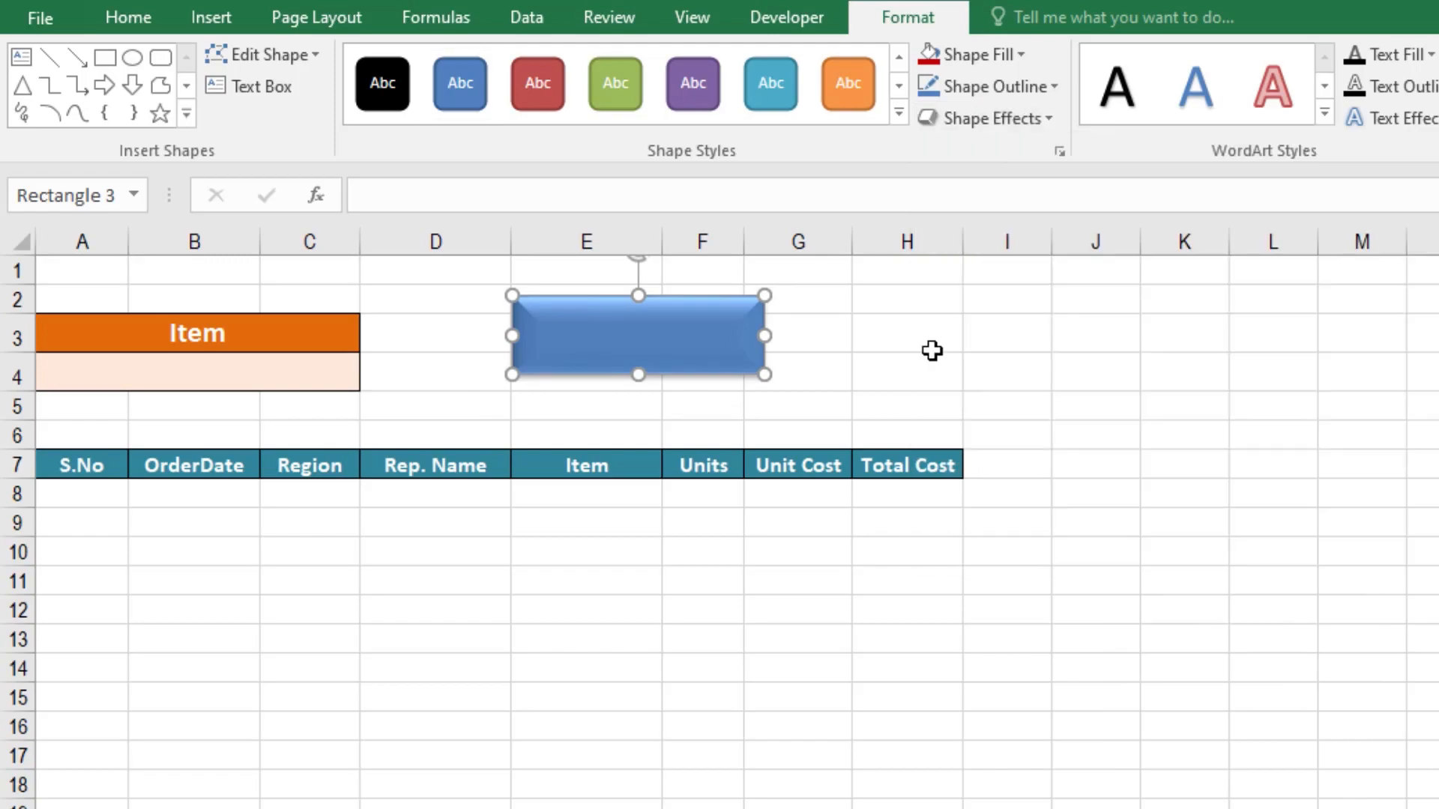
pyautogui.rightClick(610, 326)
pyautogui.click(673, 488)
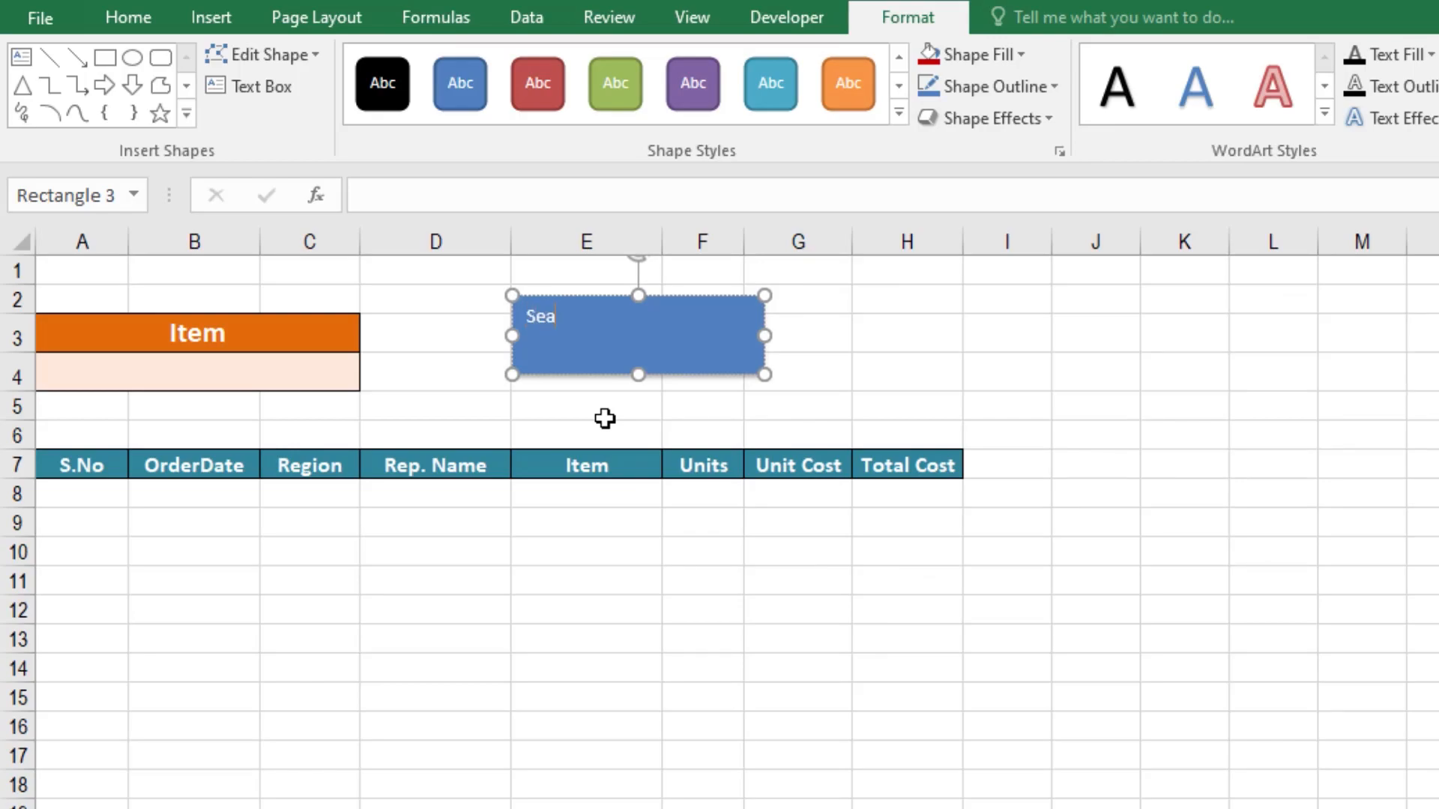
# - Center the "Search" text horizontally and vertically inside the rectangle
pyautogui.doubleClick(570, 321)
pyautogui.click(142, 16)
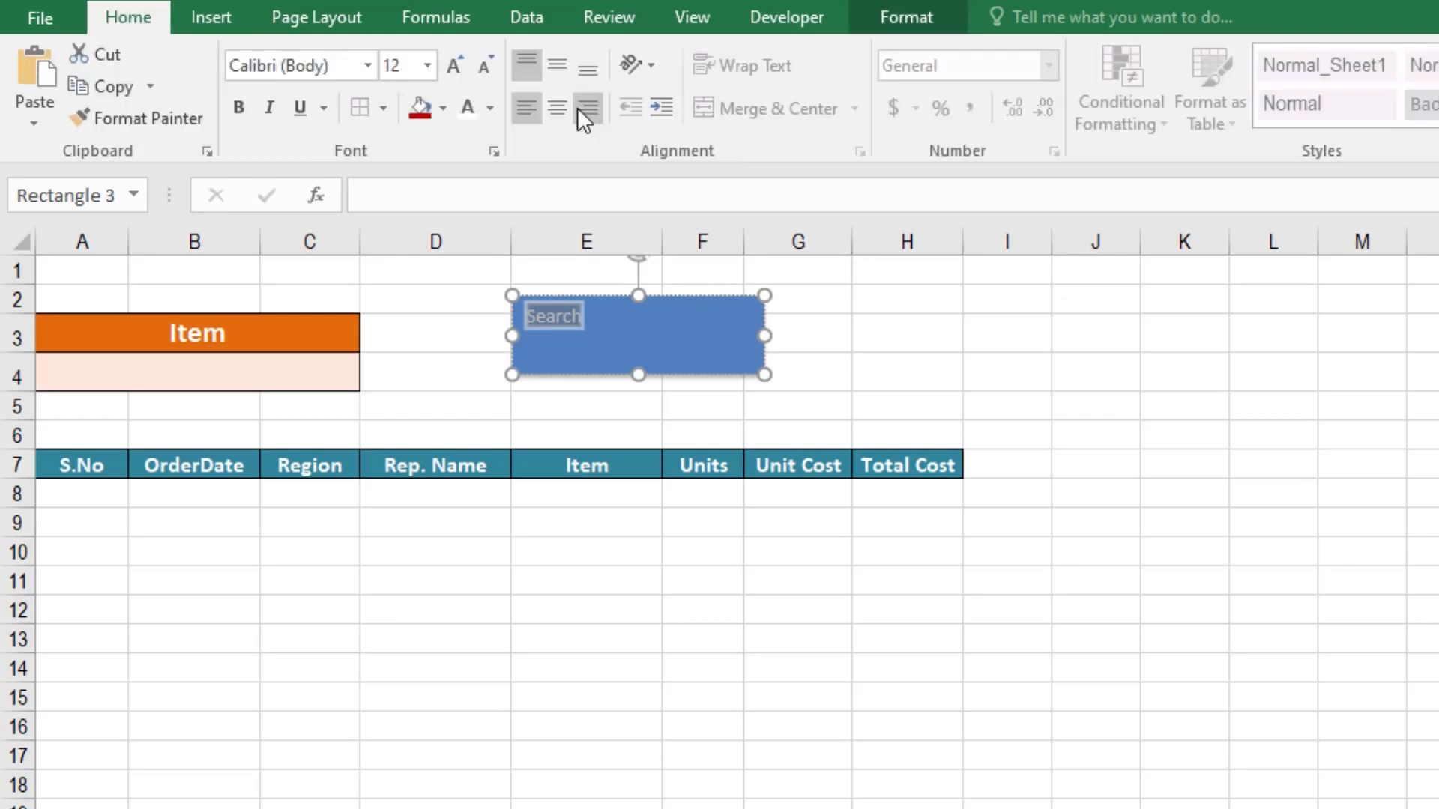
pyautogui.click(556, 69)
pyautogui.click(556, 108)
# - Enlarge the rectangle's "Search" text to size 24 and make it bold
pyautogui.click(455, 66)
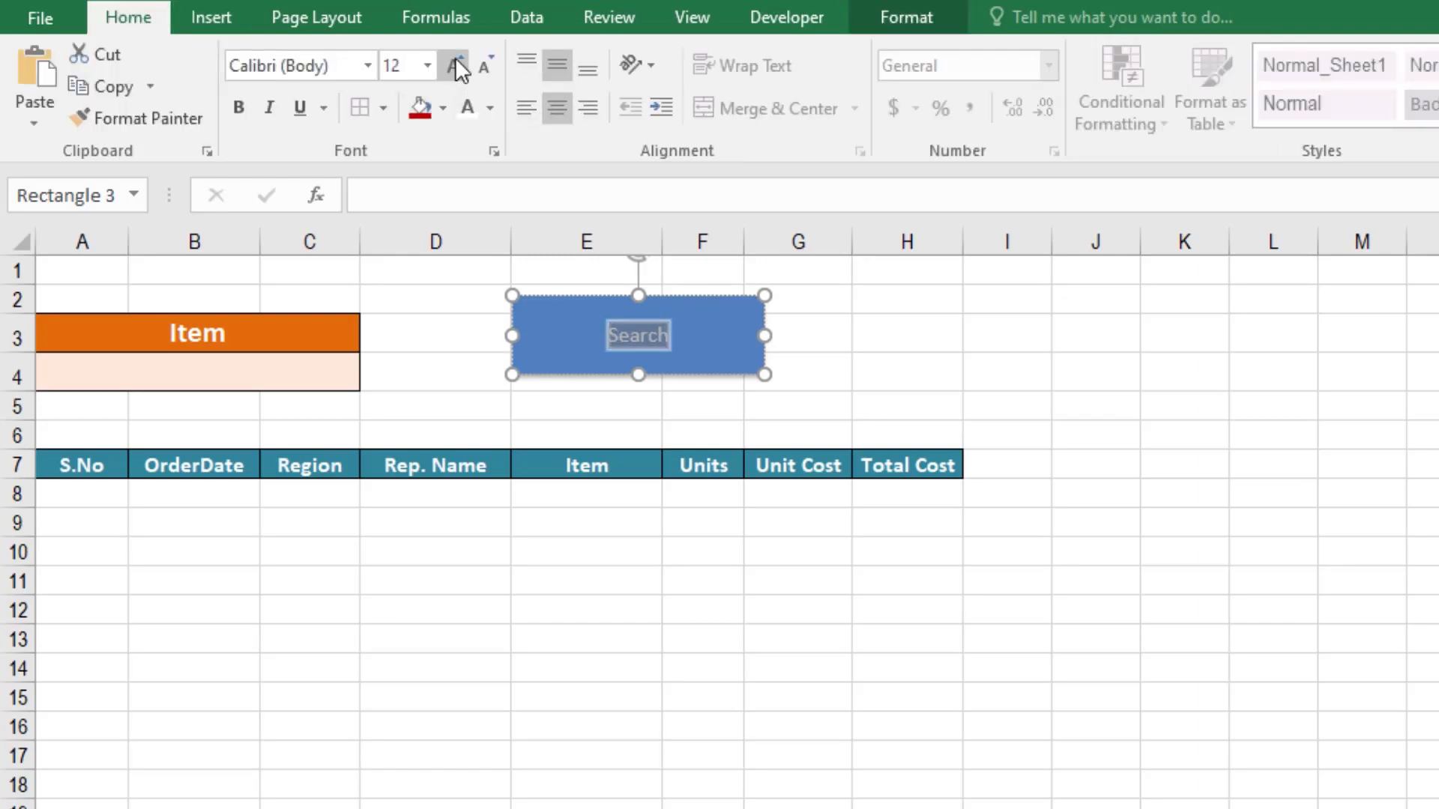
pyautogui.click(455, 66)
pyautogui.click(456, 66)
pyautogui.click(456, 66)
pyautogui.click(455, 66)
pyautogui.click(456, 66)
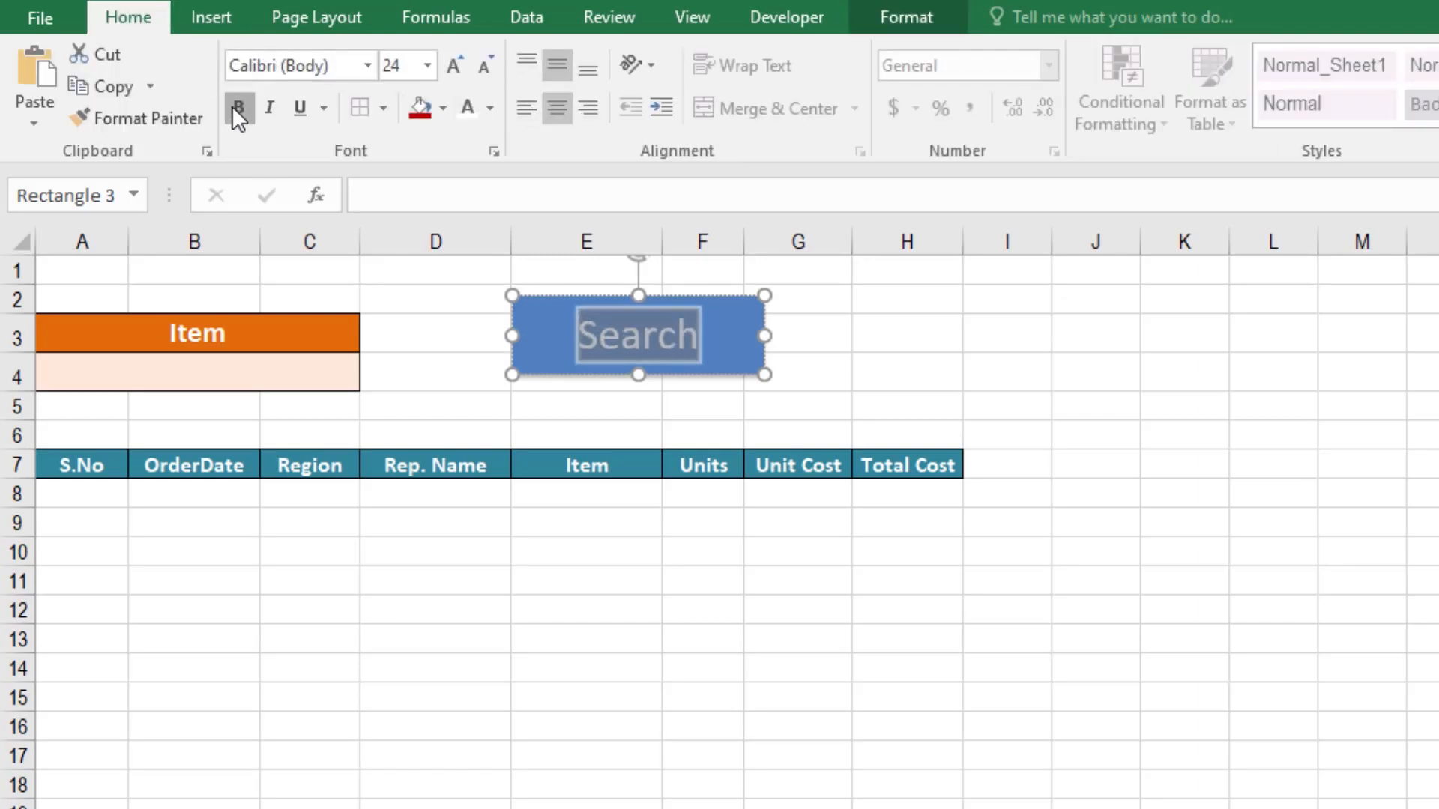
pyautogui.click(234, 109)
pyautogui.click(671, 609)
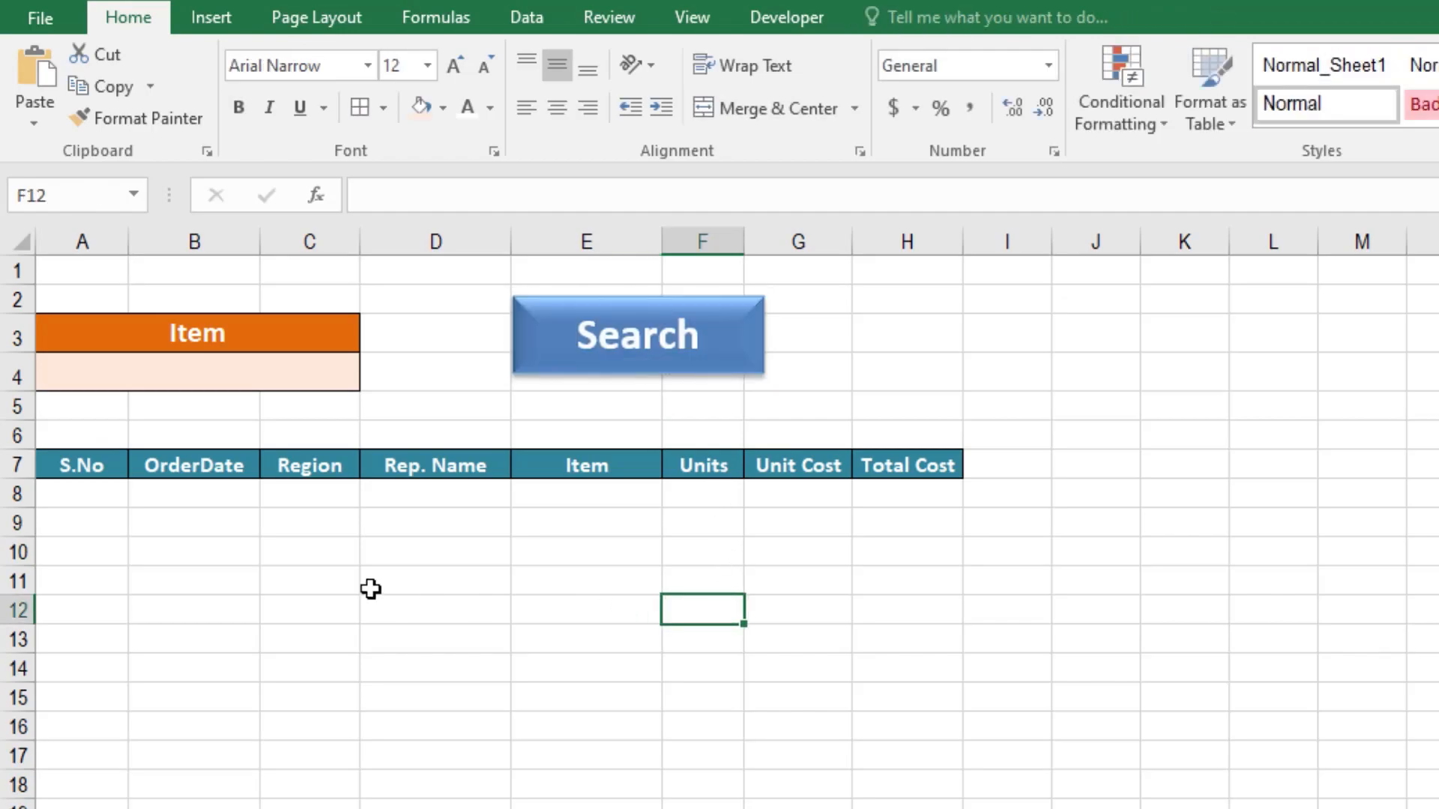
# - Nudge the Search rectangle slightly down and fill it with the dark blue theme color, leaving cell A5 selected
pyautogui.moveTo(569, 312); pyautogui.dragTo(577, 318)
pyautogui.click(906, 17)
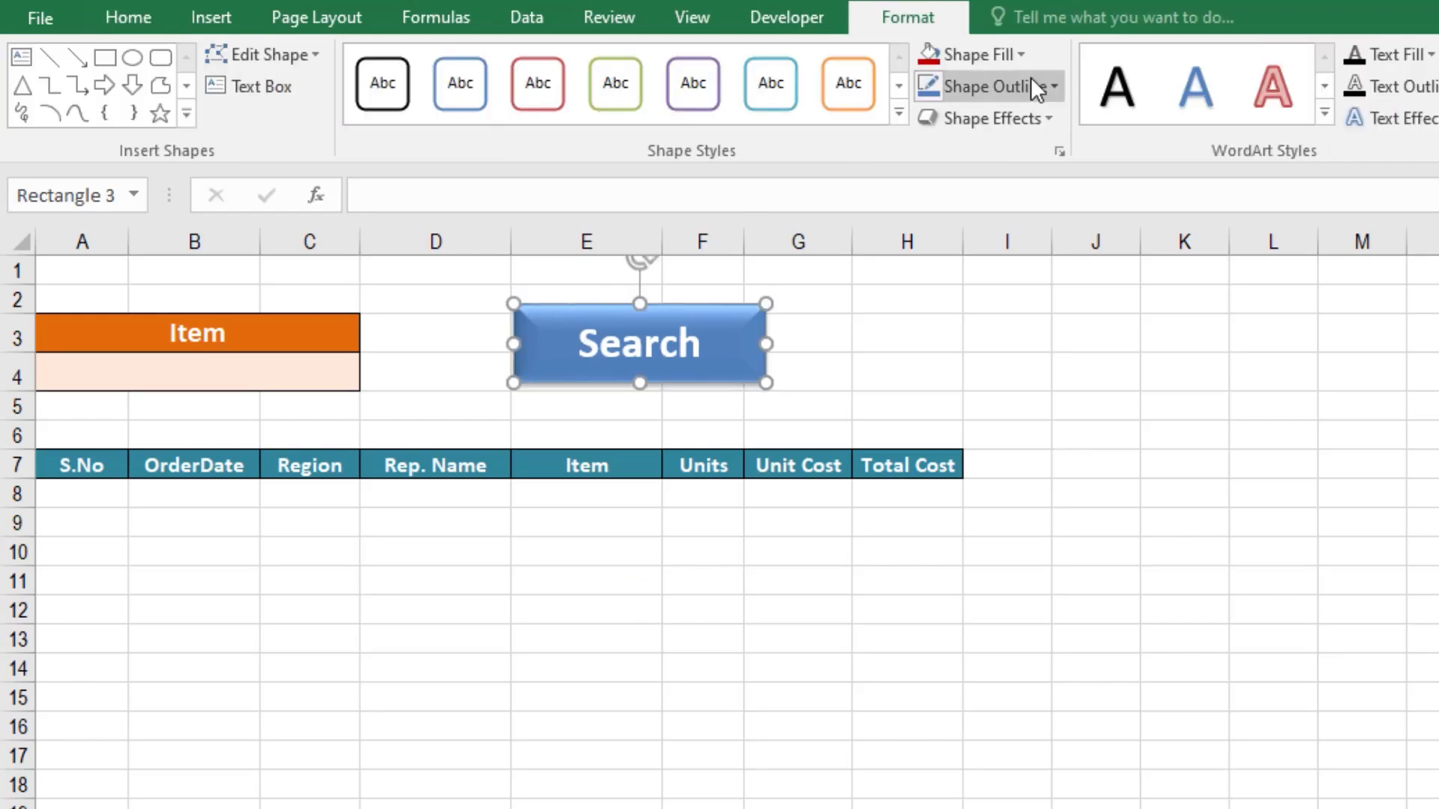
pyautogui.click(1019, 55)
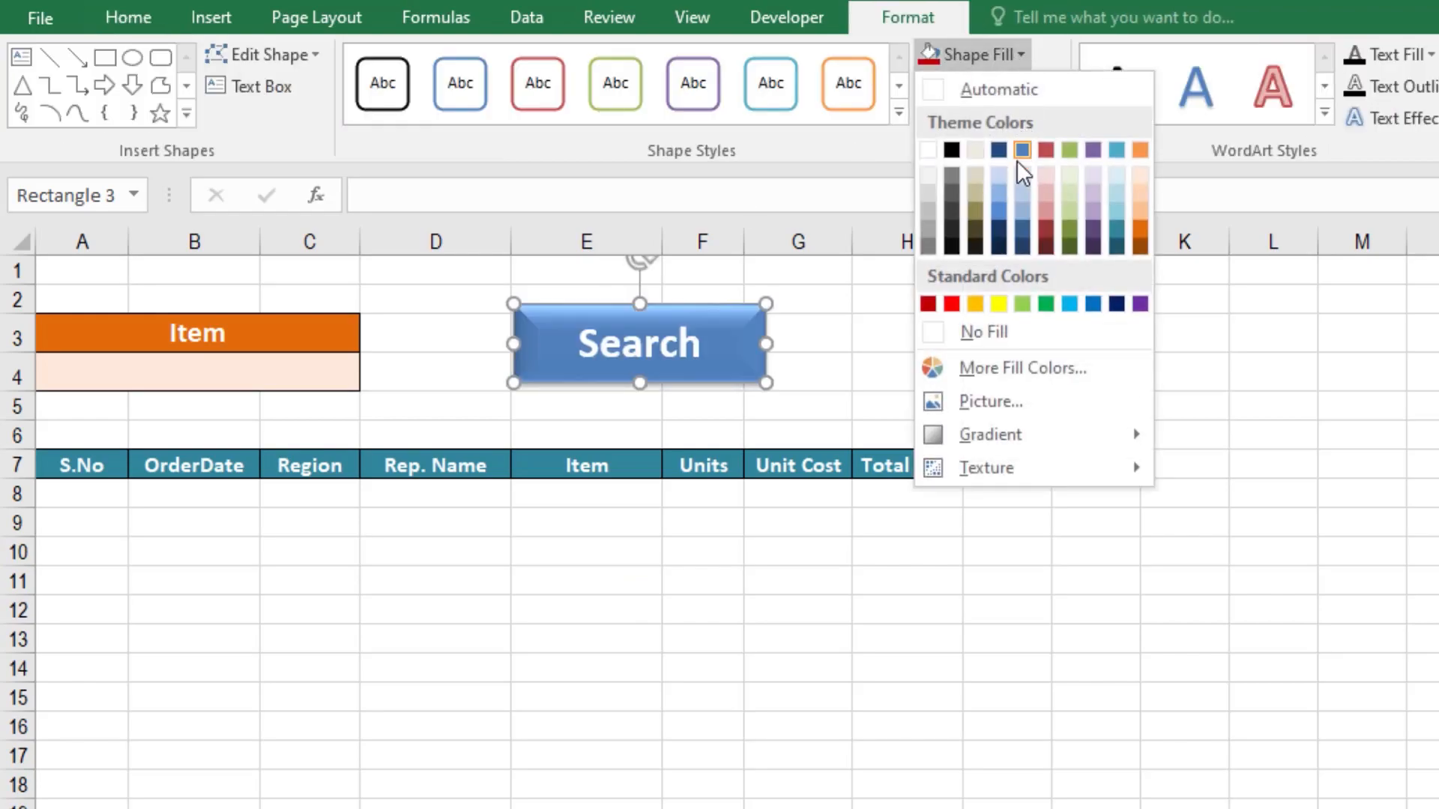
pyautogui.click(1000, 150)
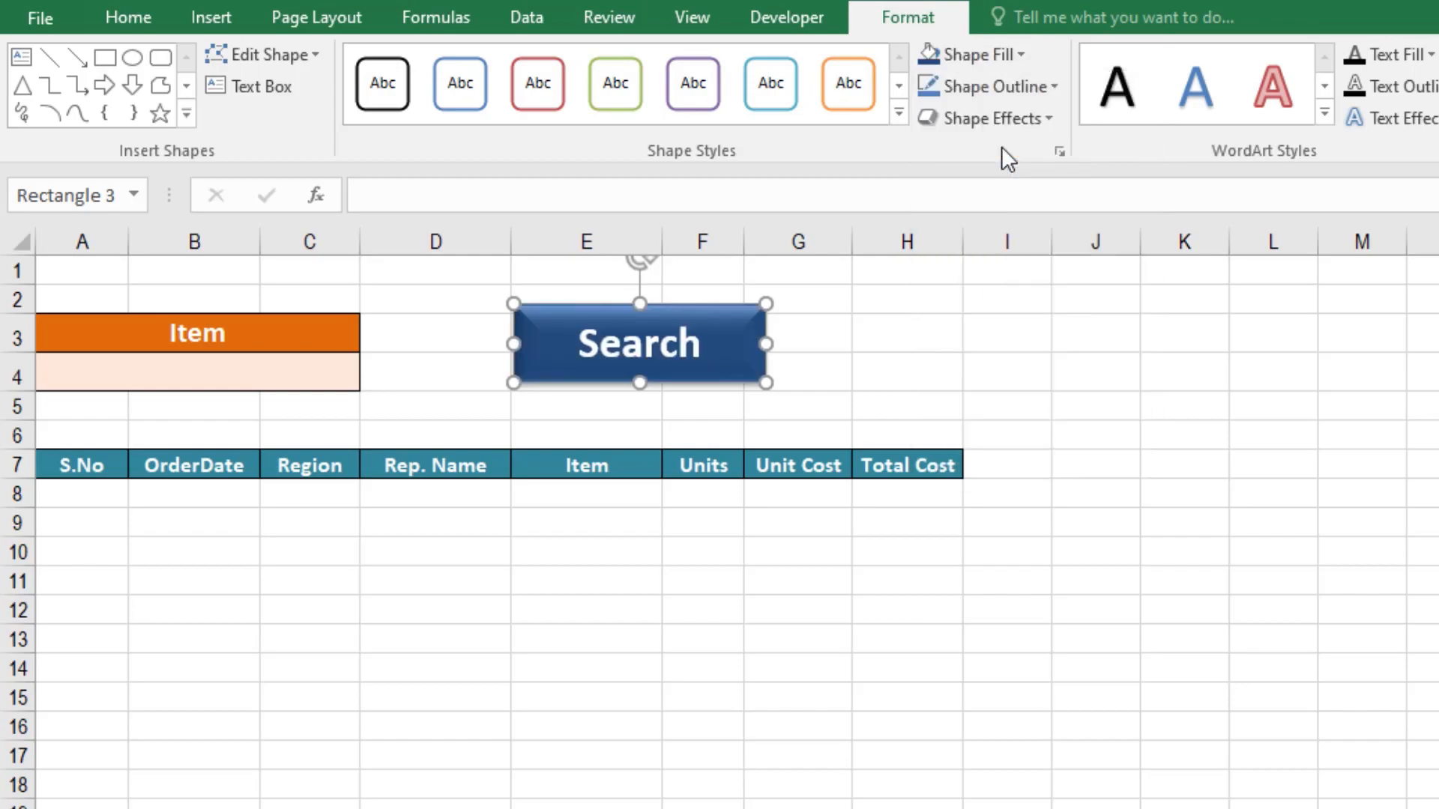
pyautogui.click(575, 523)
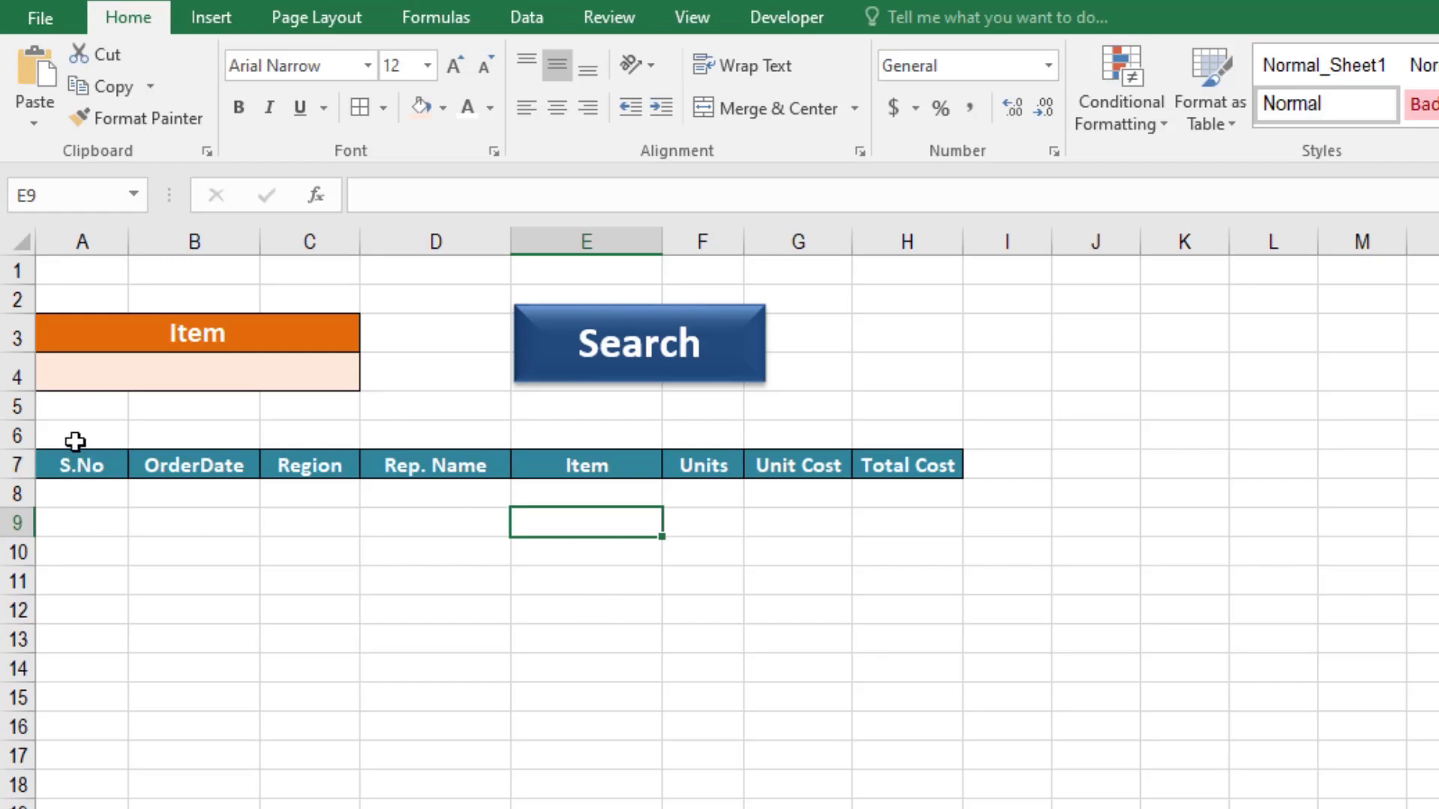
pyautogui.click(96, 419)
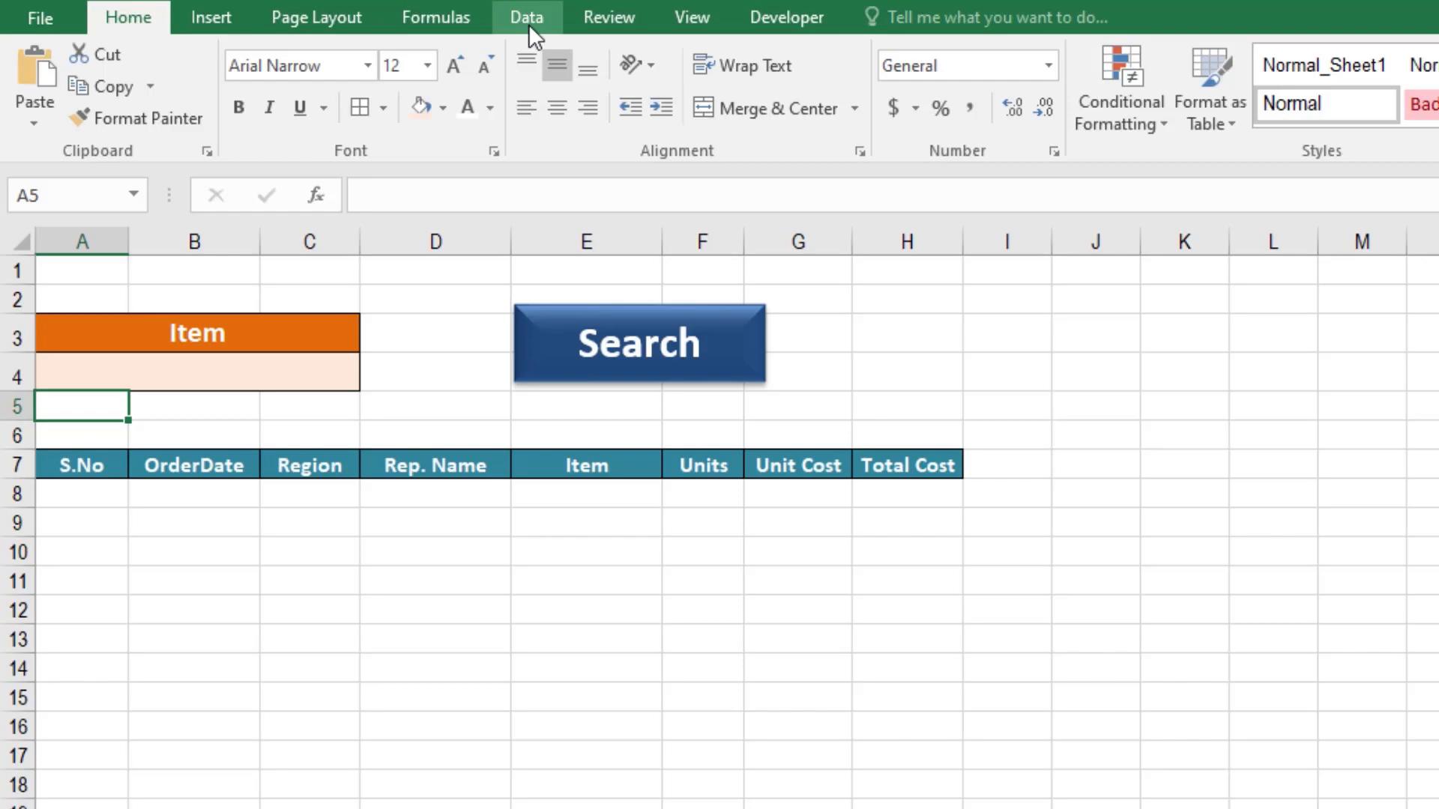
# - Check in the ribbon customization options whether Developer is enabled among the main tabs
pyautogui.click(811, 16)
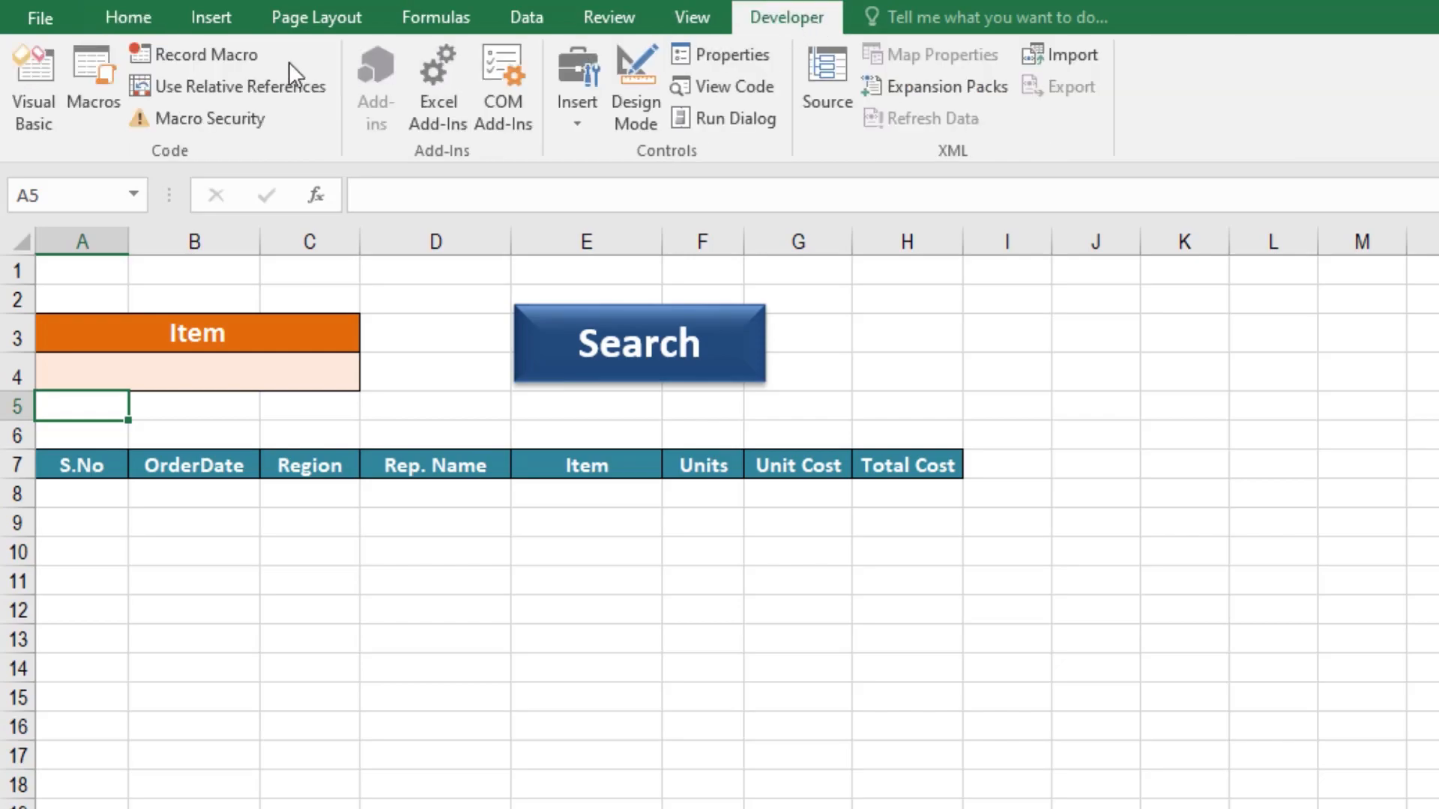
pyautogui.click(47, 18)
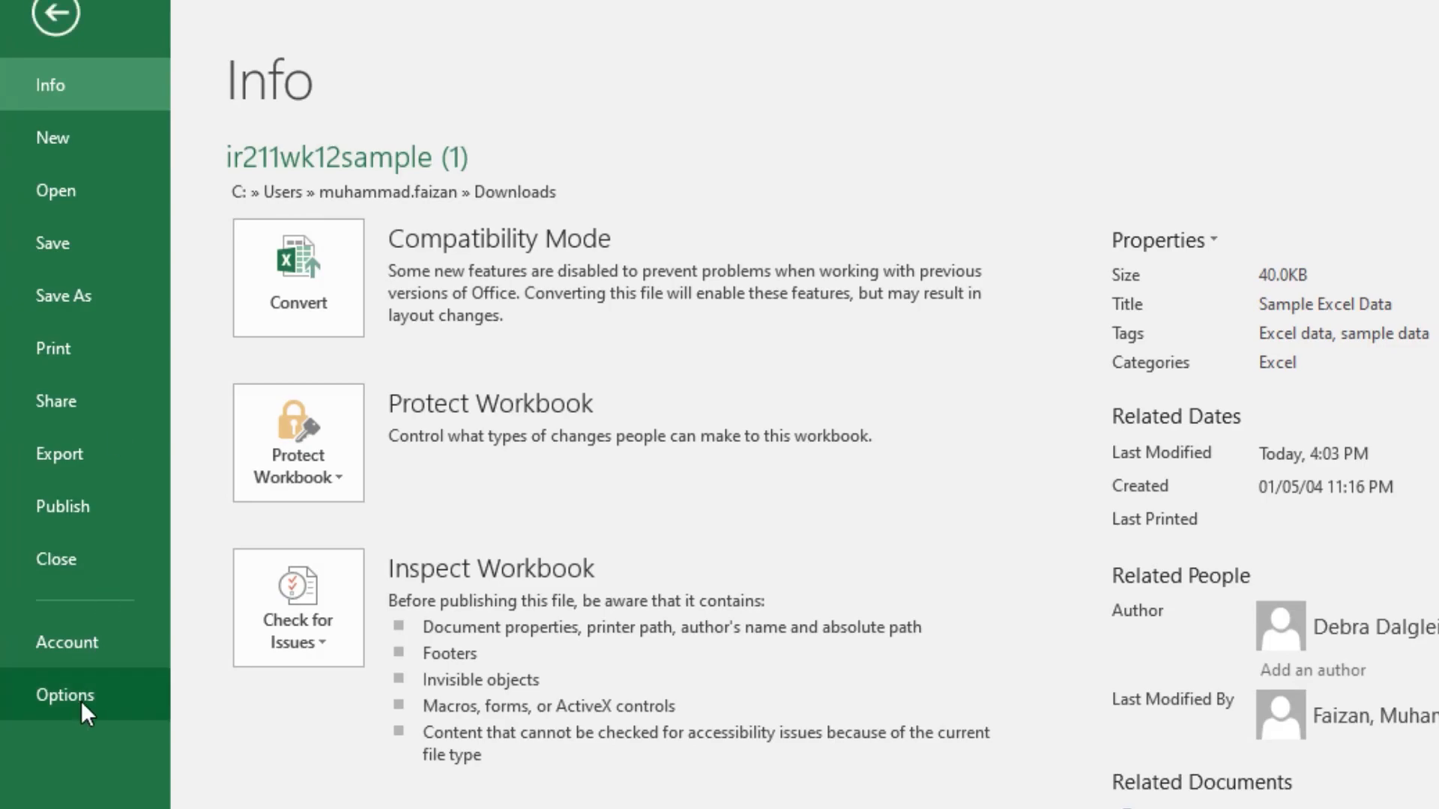
pyautogui.click(81, 699)
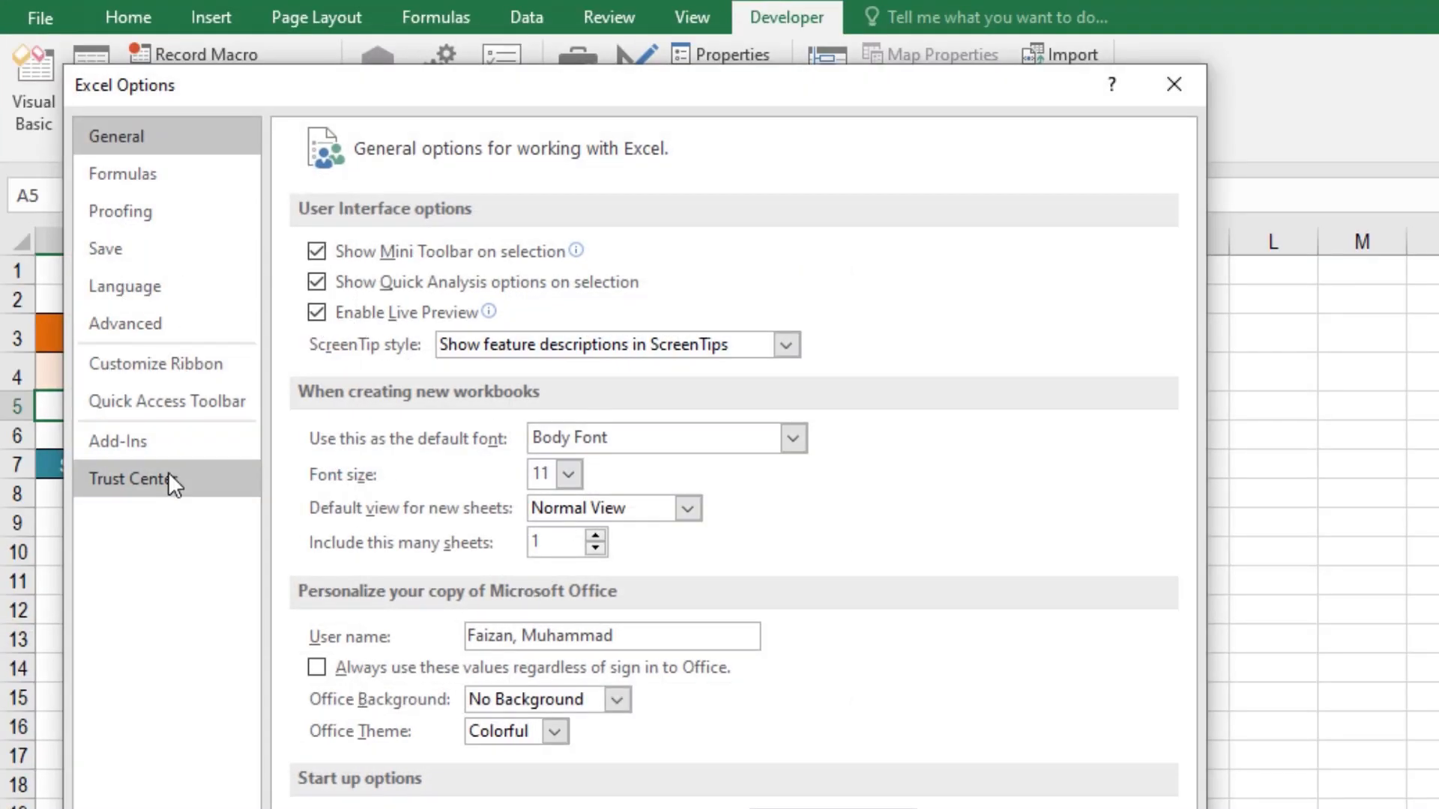
pyautogui.click(159, 367)
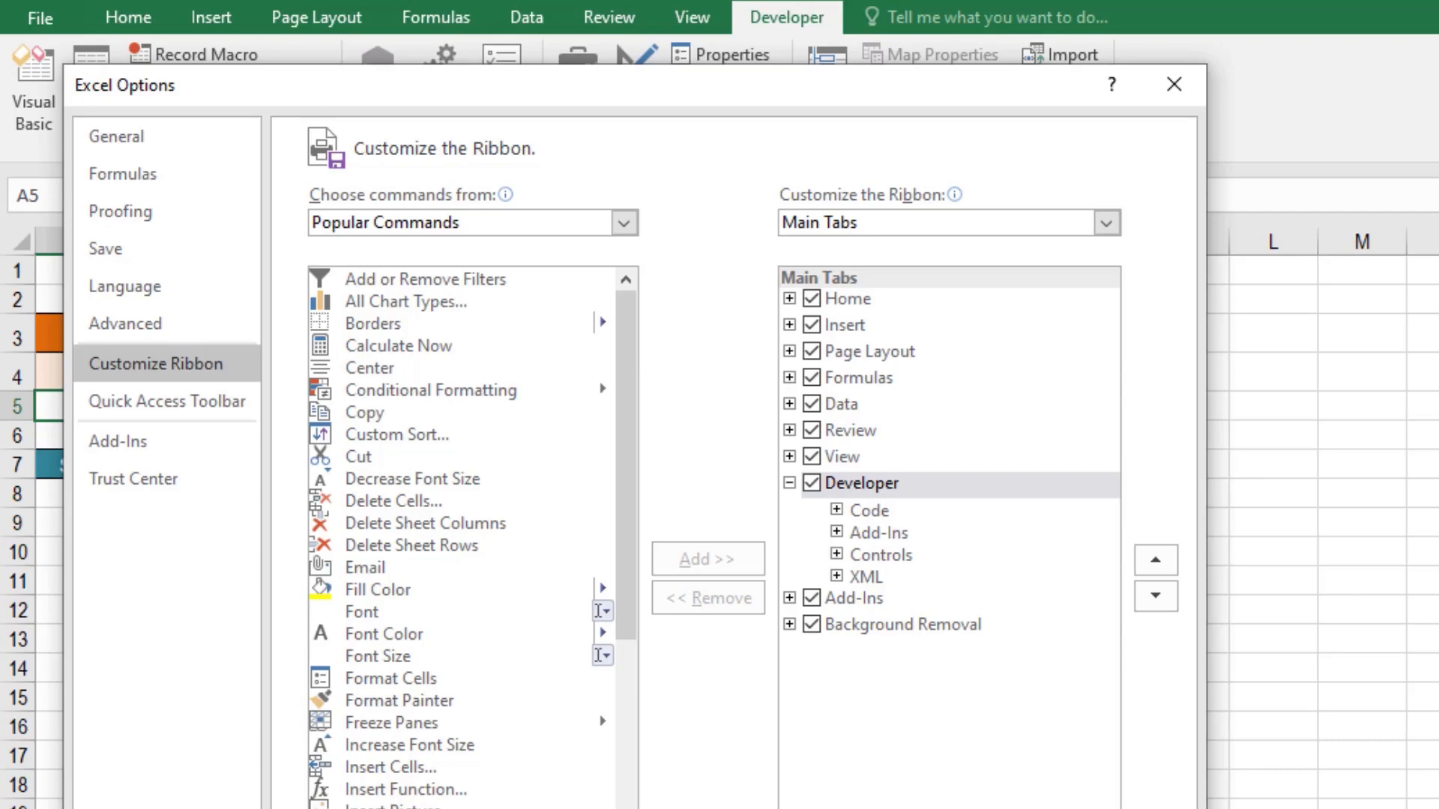
pyautogui.click(1027, 808)
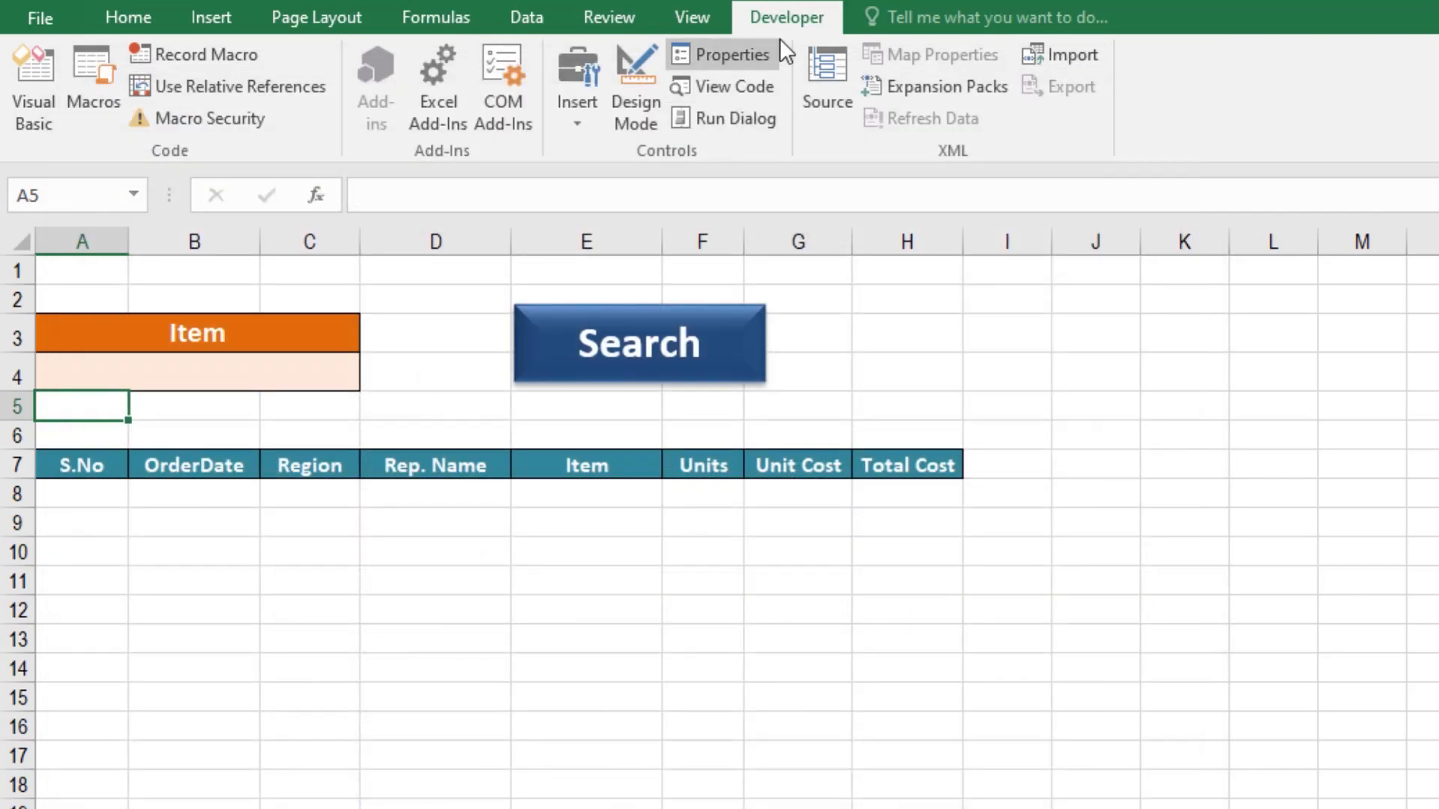
# - Start recording a macro named "Search" stored in This Workbook, replacing the existing macro of that name
pyautogui.click(222, 50)
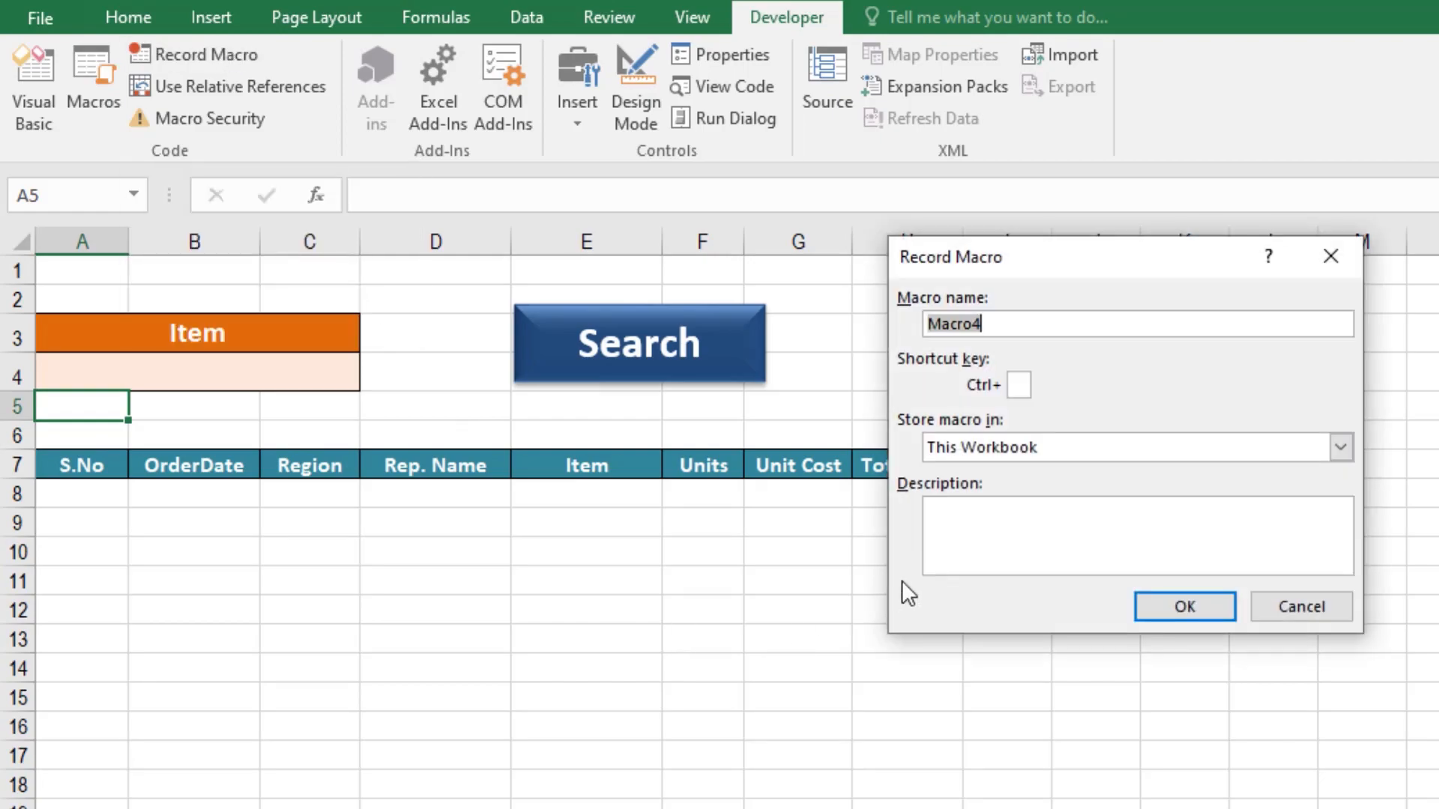
pyautogui.write('Search')
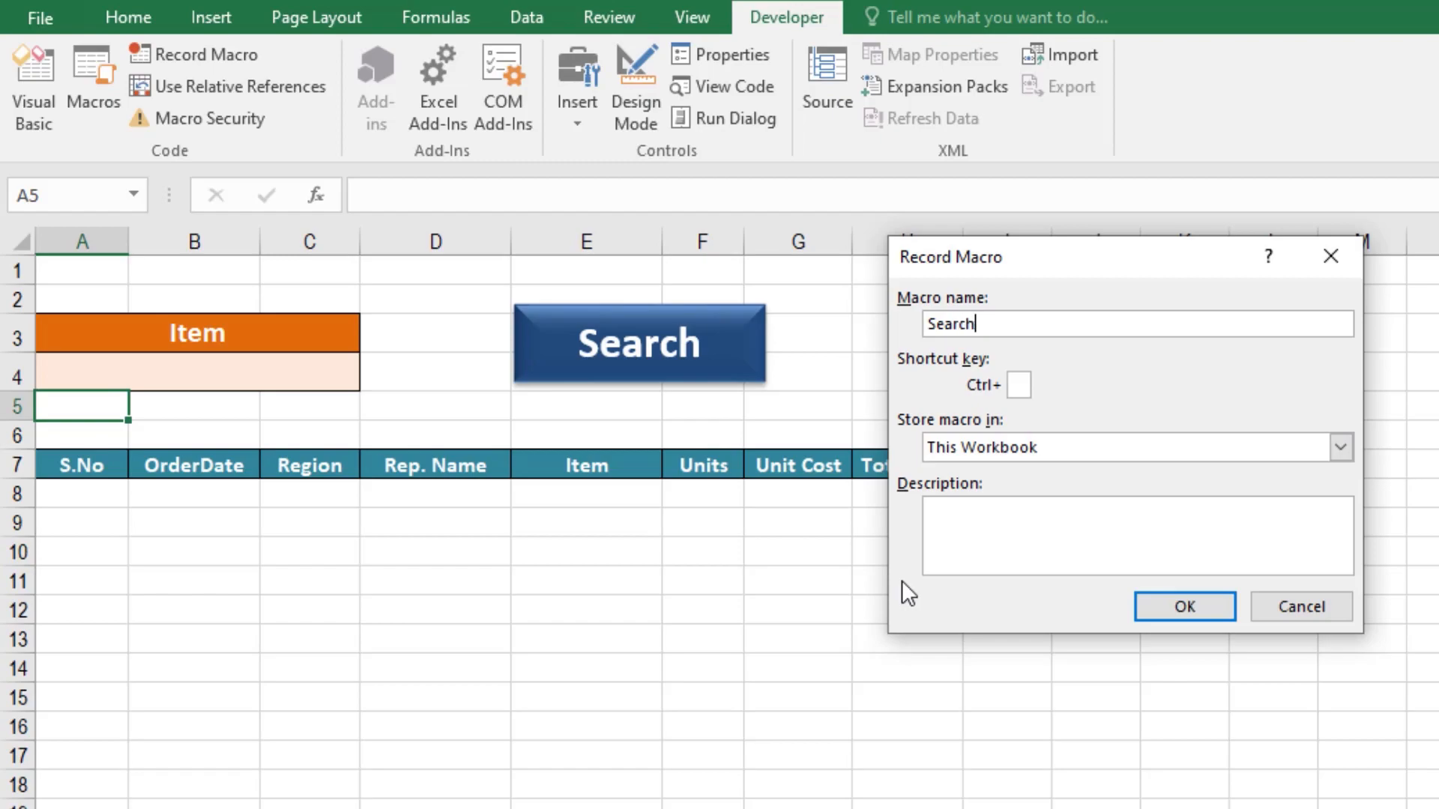
pyautogui.click(1163, 605)
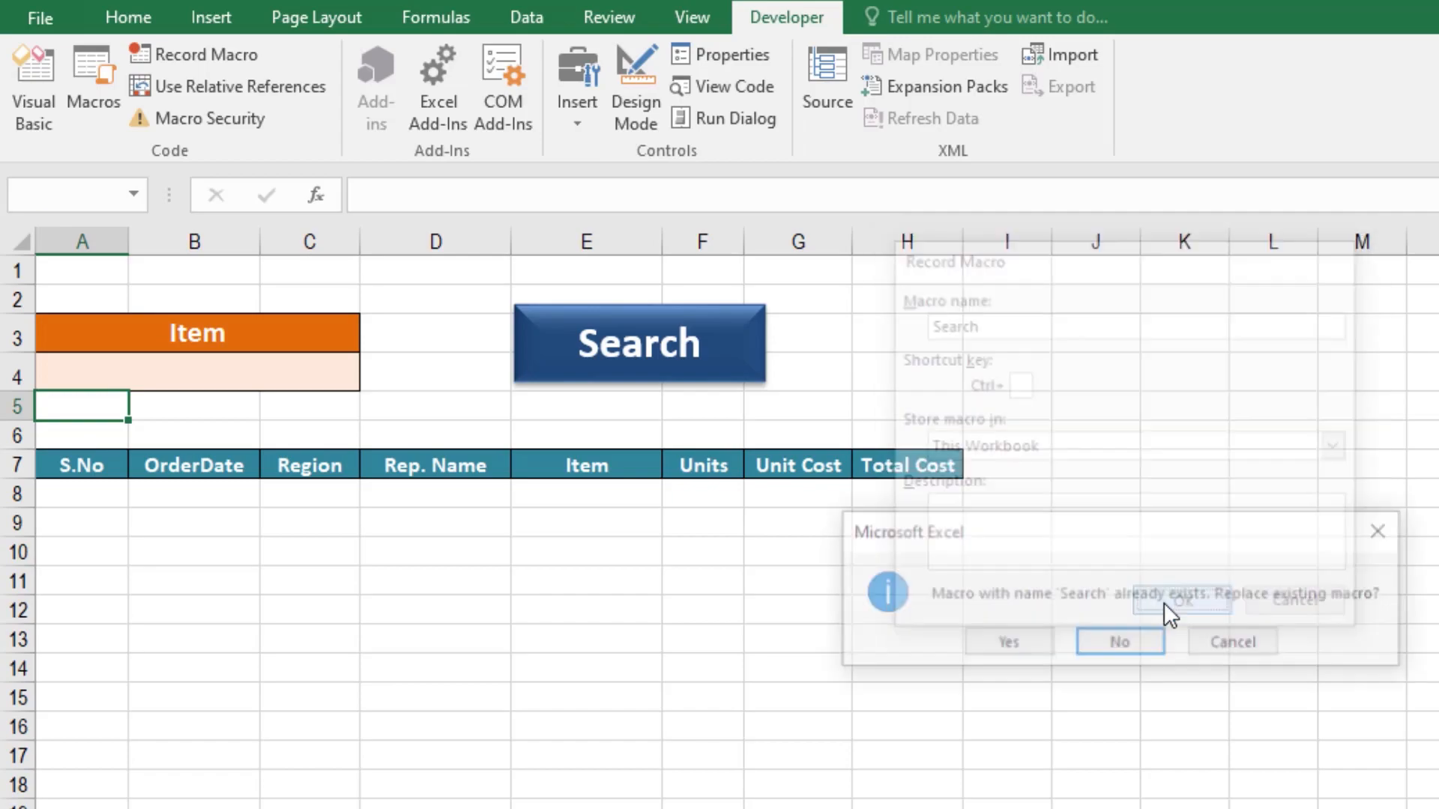
pyautogui.click(985, 643)
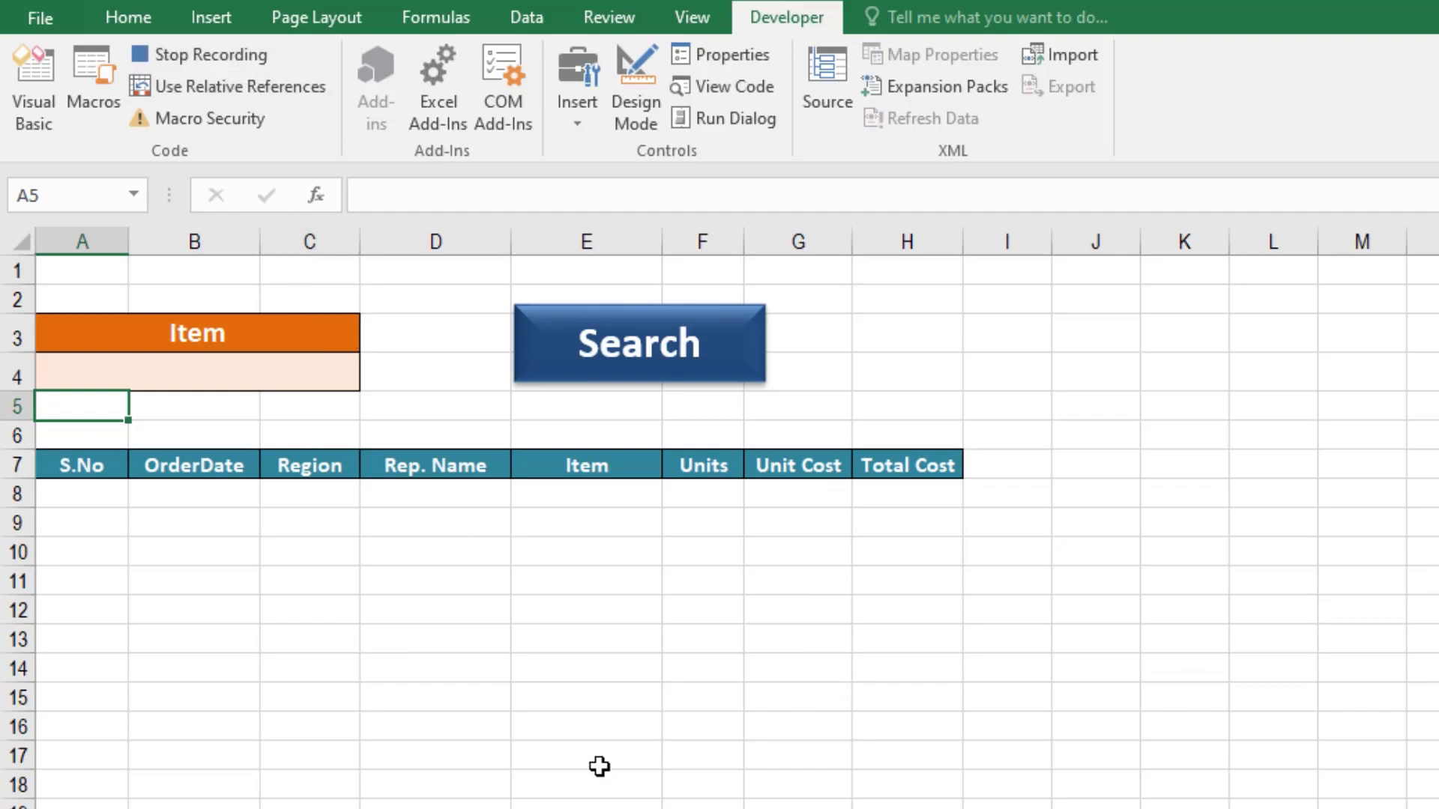
# - Set up an Advanced Filter that copies to another location, and empty its list, criteria and copy-to ranges
pyautogui.click(535, 21)
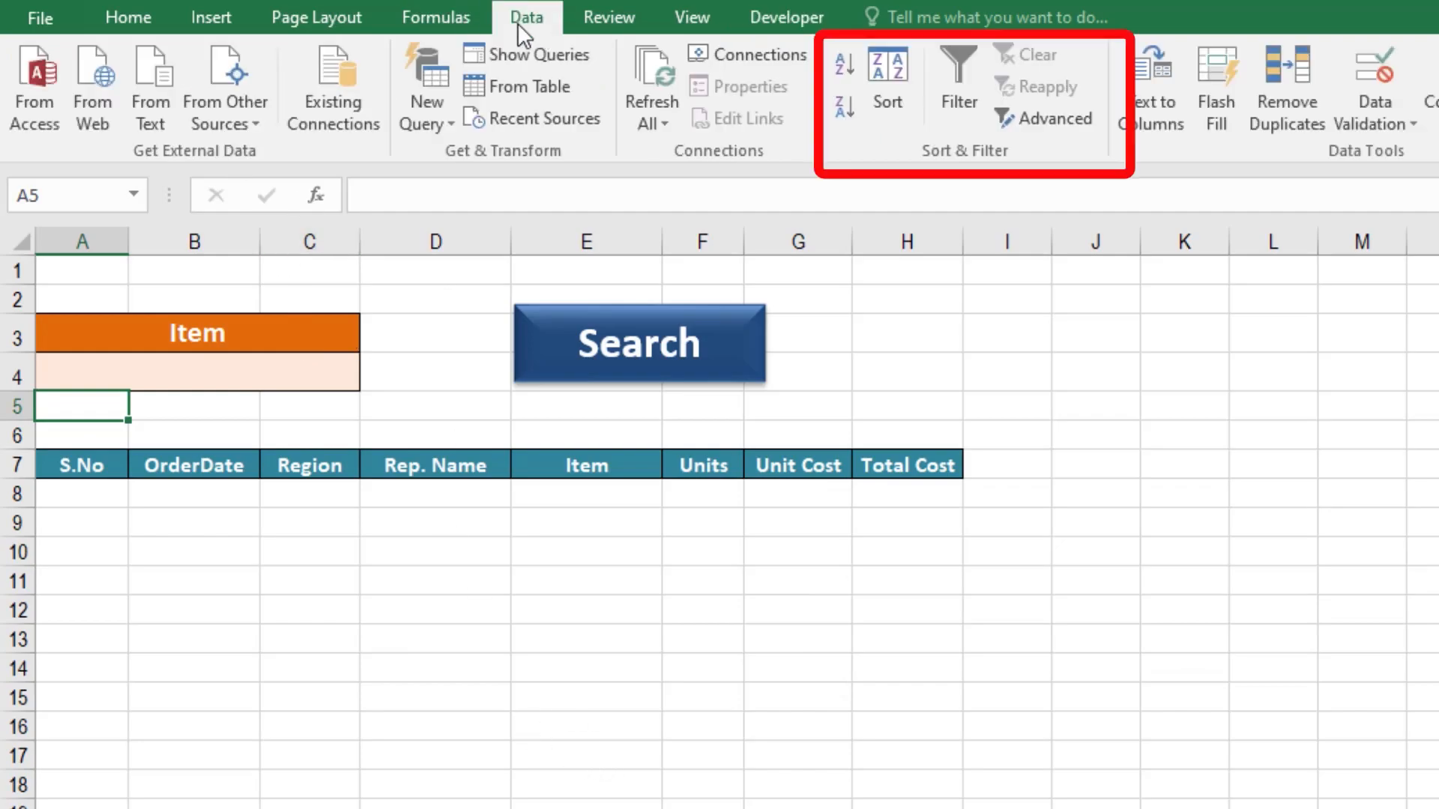
pyautogui.click(1067, 125)
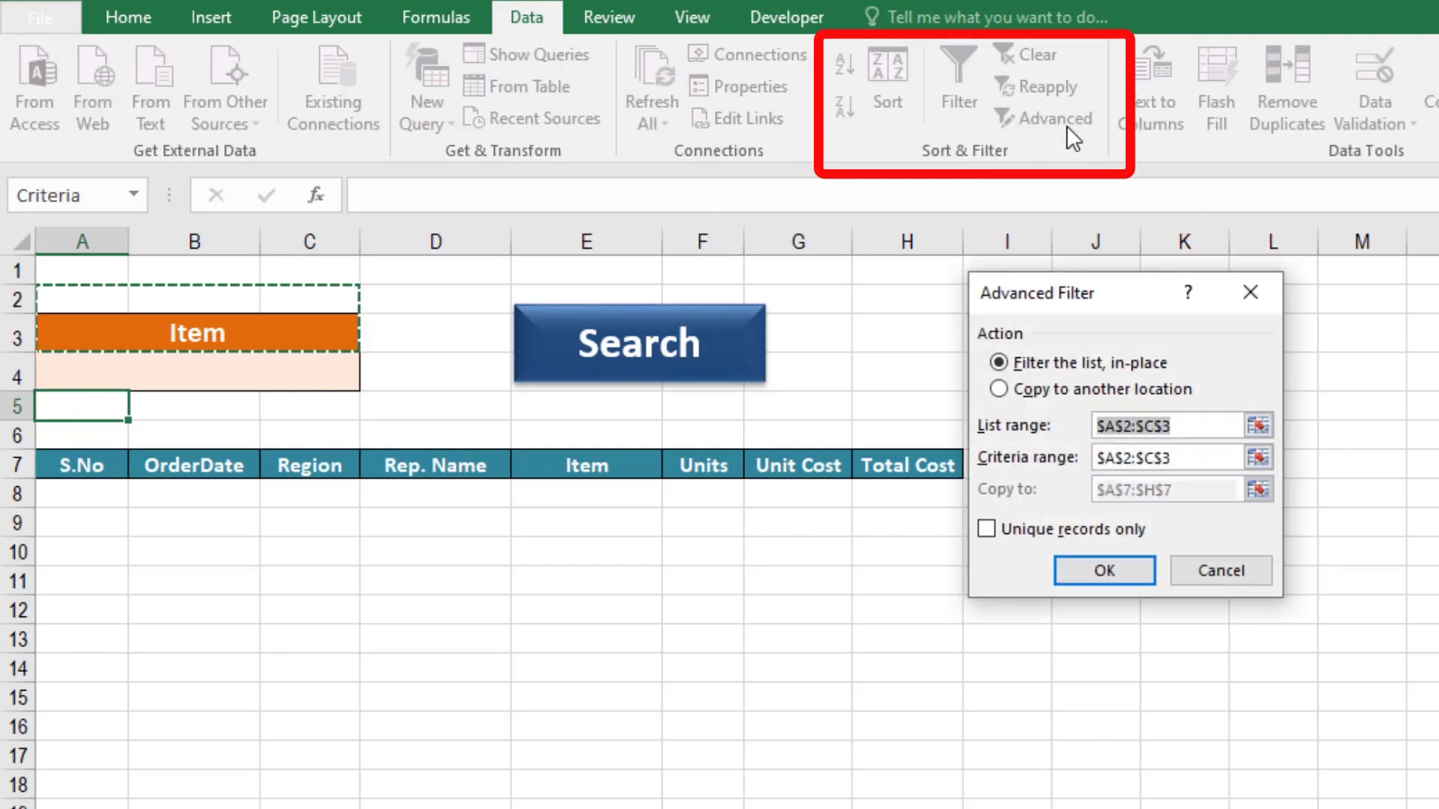
pyautogui.click(1073, 388)
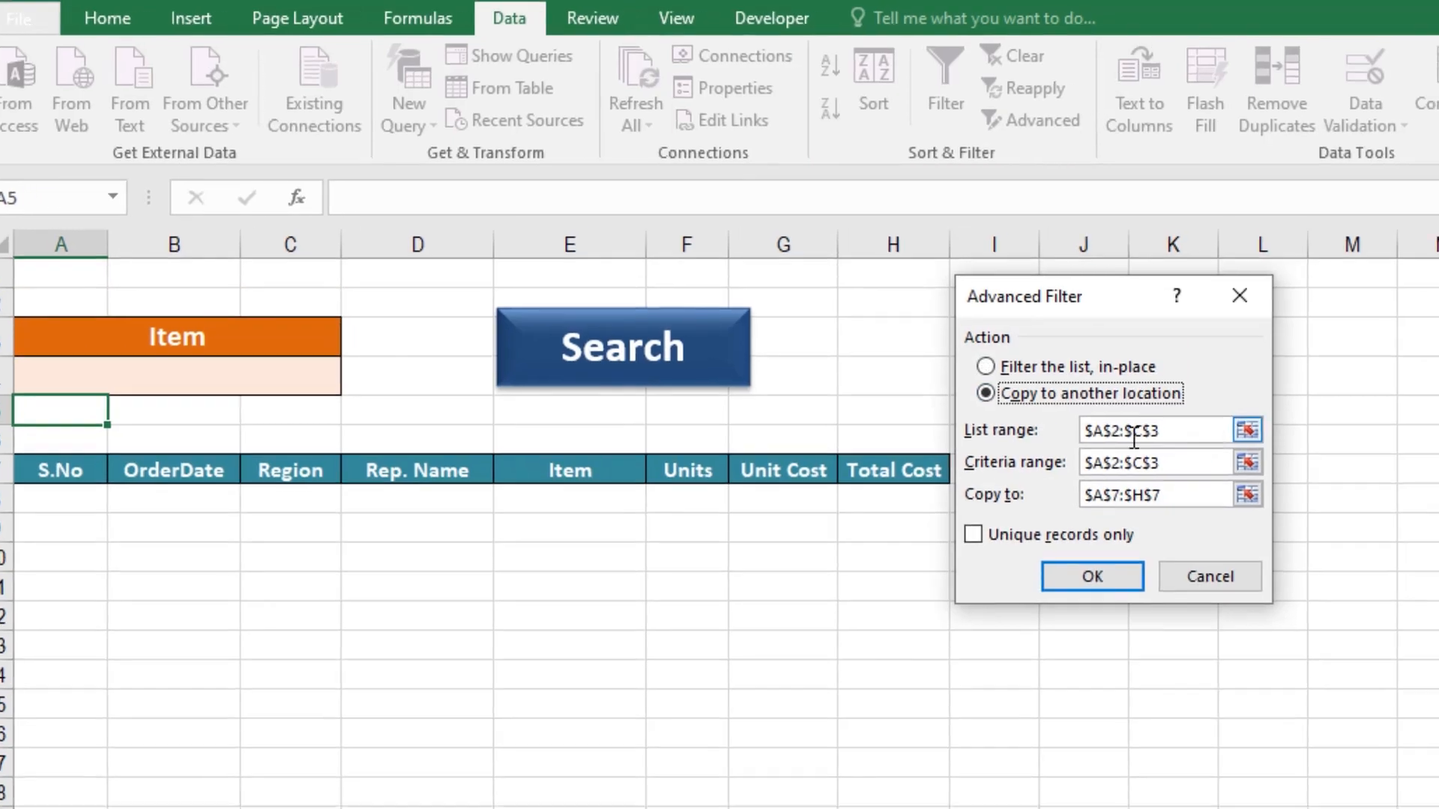
pyautogui.moveTo(1172, 432); pyautogui.dragTo(1053, 438)
pyautogui.press('BackSpace')
pyautogui.moveTo(1172, 462); pyautogui.dragTo(1045, 465)
pyautogui.press('BackSpace')
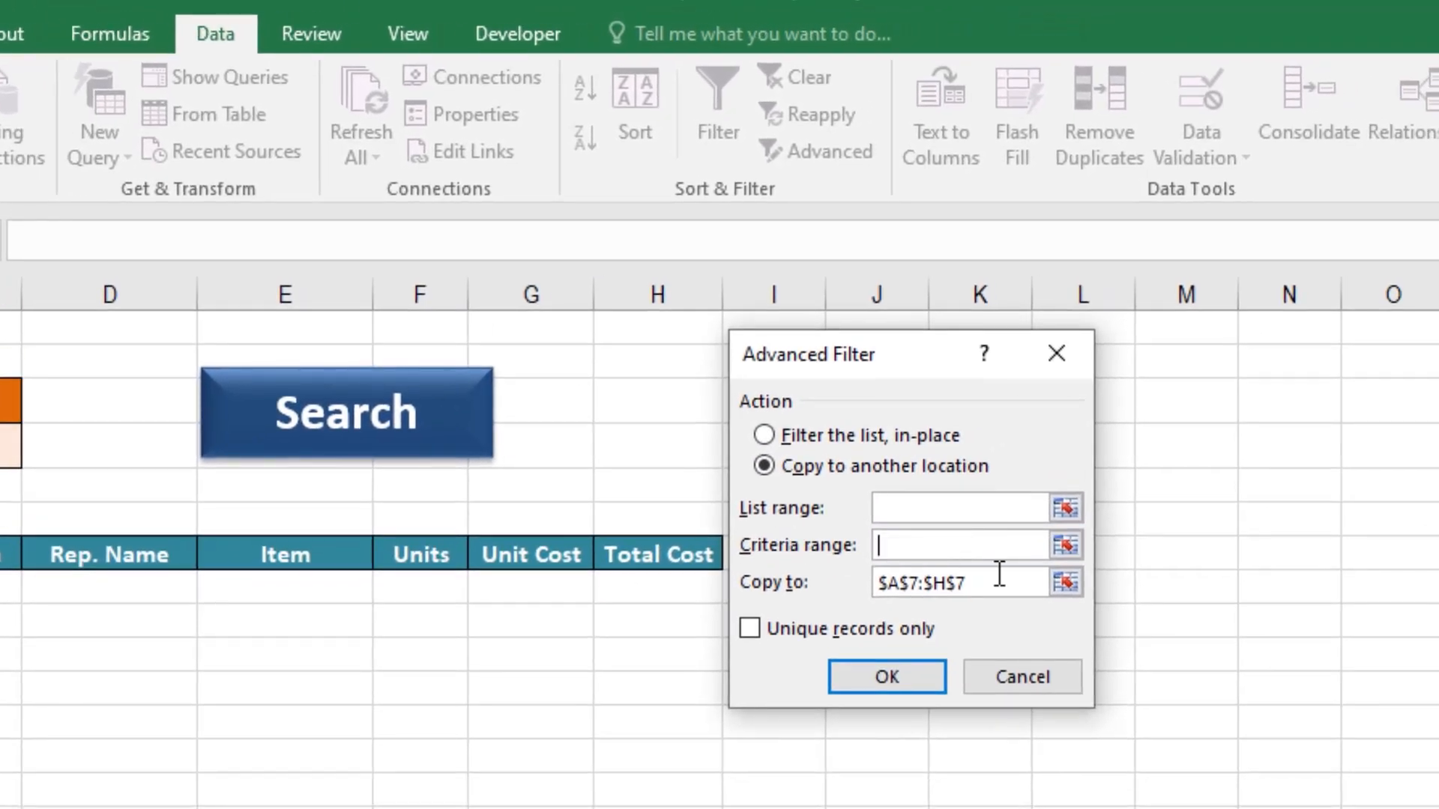
pyautogui.moveTo(1189, 492); pyautogui.dragTo(997, 472)
pyautogui.press('BackSpace')
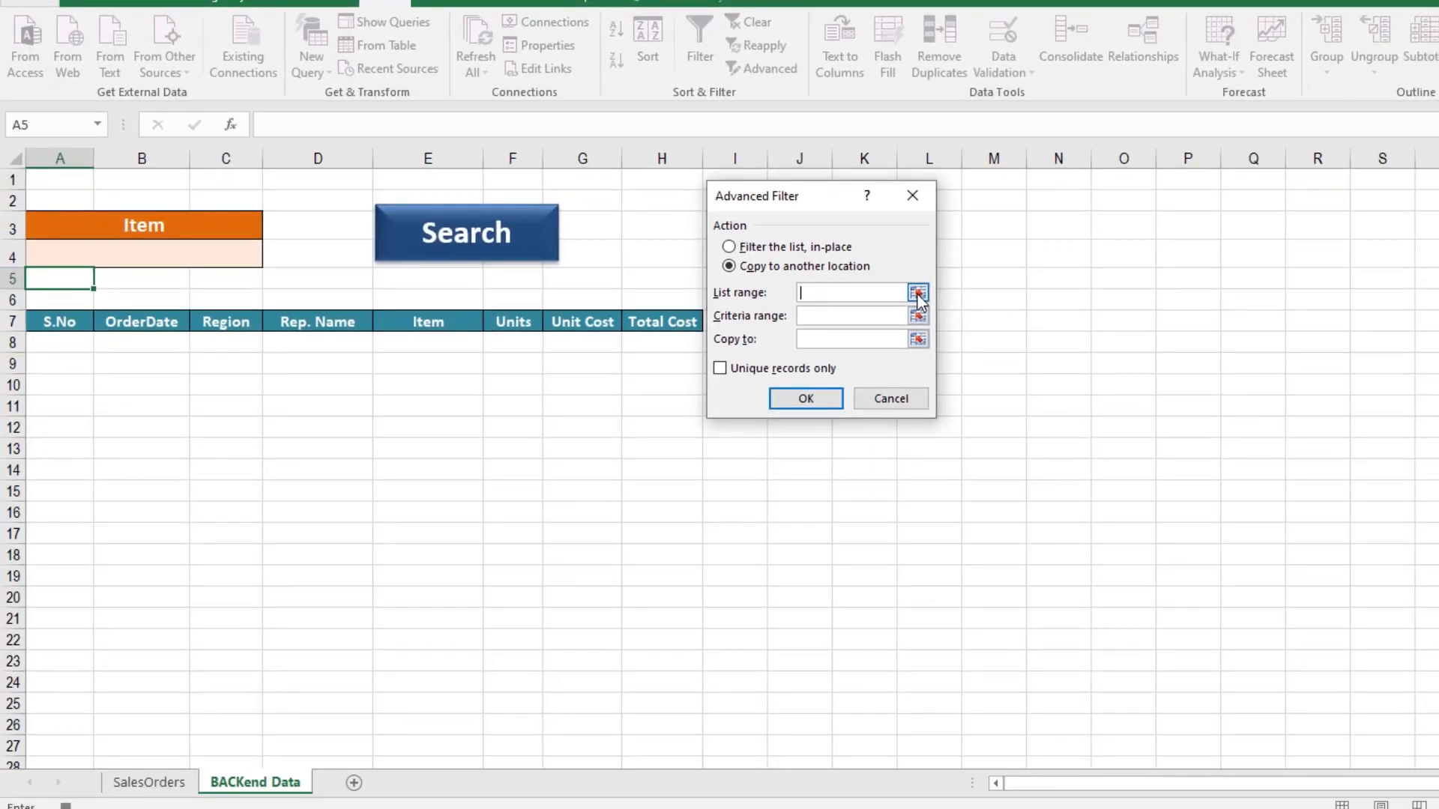
# - Set the filter's list range to the whole order table, SalesOrders!$A$1:$H$45
pyautogui.click(918, 293)
pyautogui.click(168, 782)
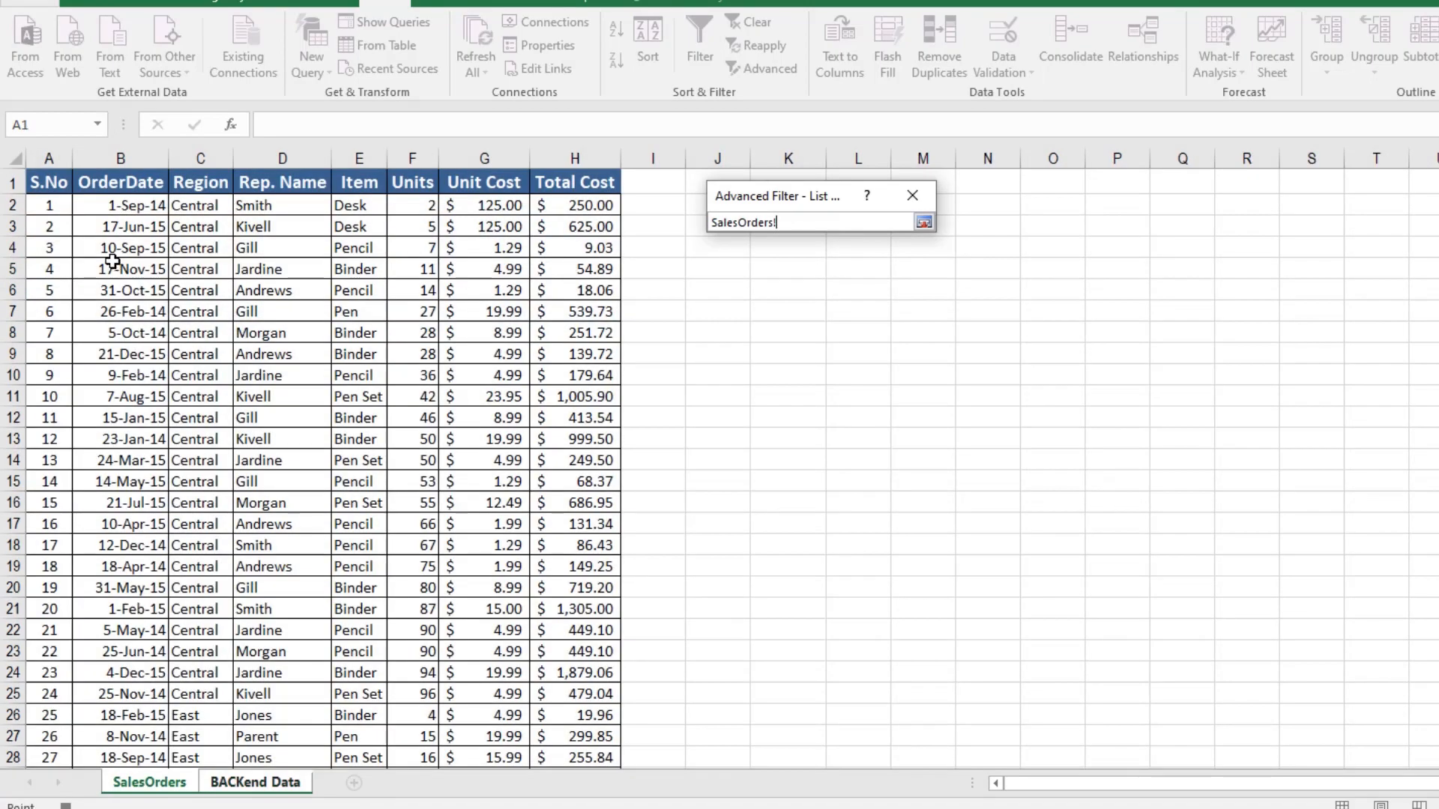
pyautogui.click(57, 188)
pyautogui.hotkey('ctrl', 'shift', 'Right')
pyautogui.hotkey('ctrl', 'shift', 'Down')
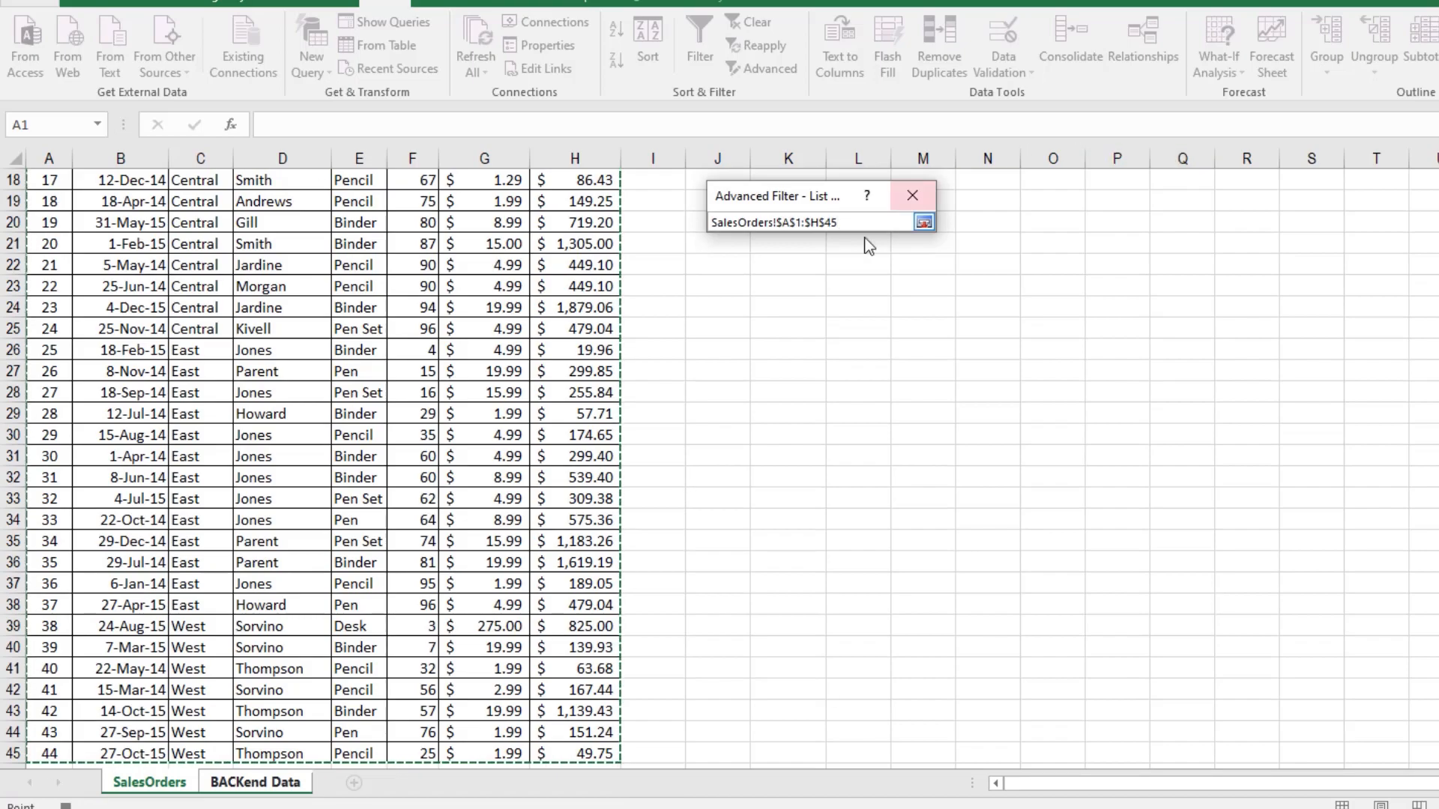
pyautogui.click(924, 222)
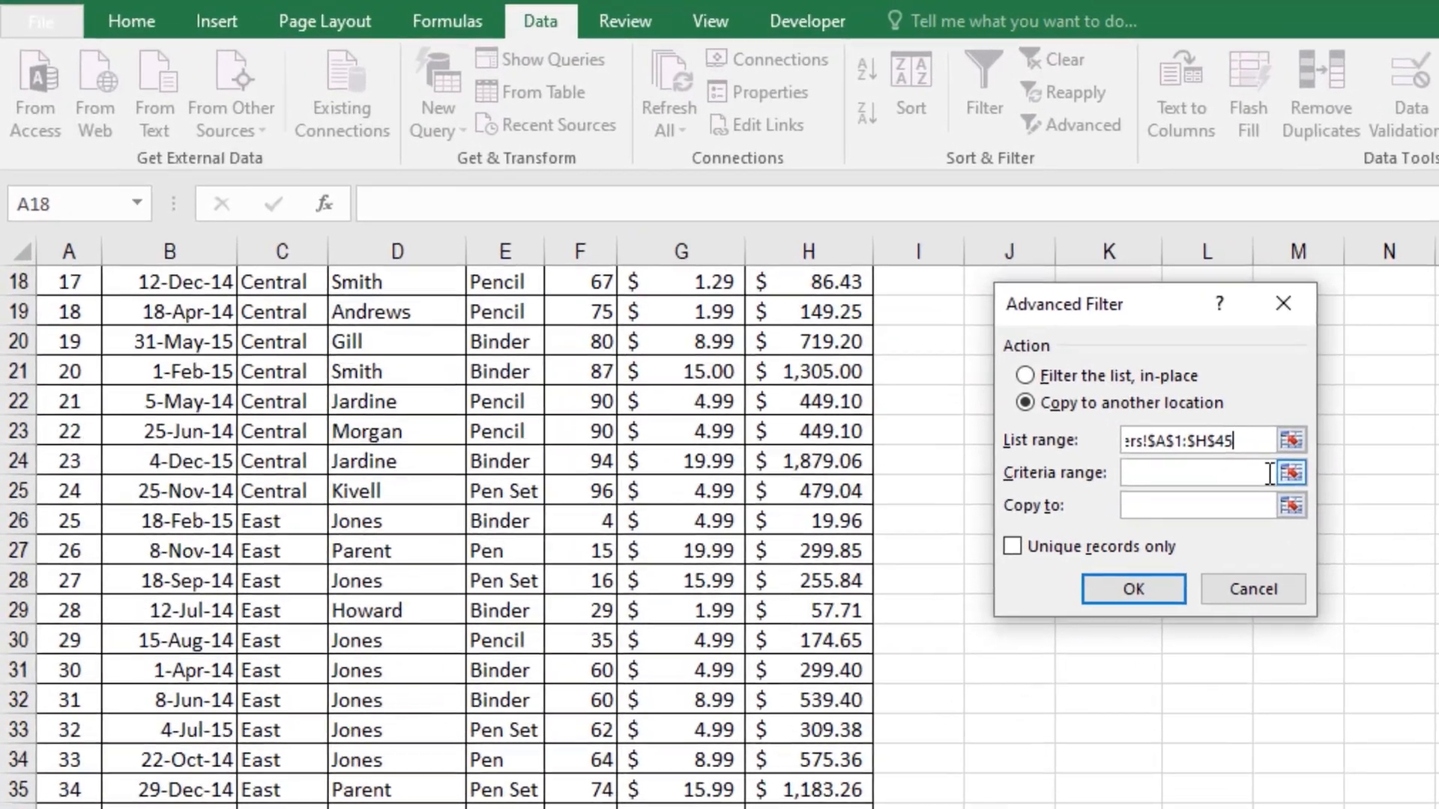
# - Set the filter's criteria range to the Item heading and search cell, 'BACKend Data'!$A$3:$C$4
pyautogui.click(1291, 473)
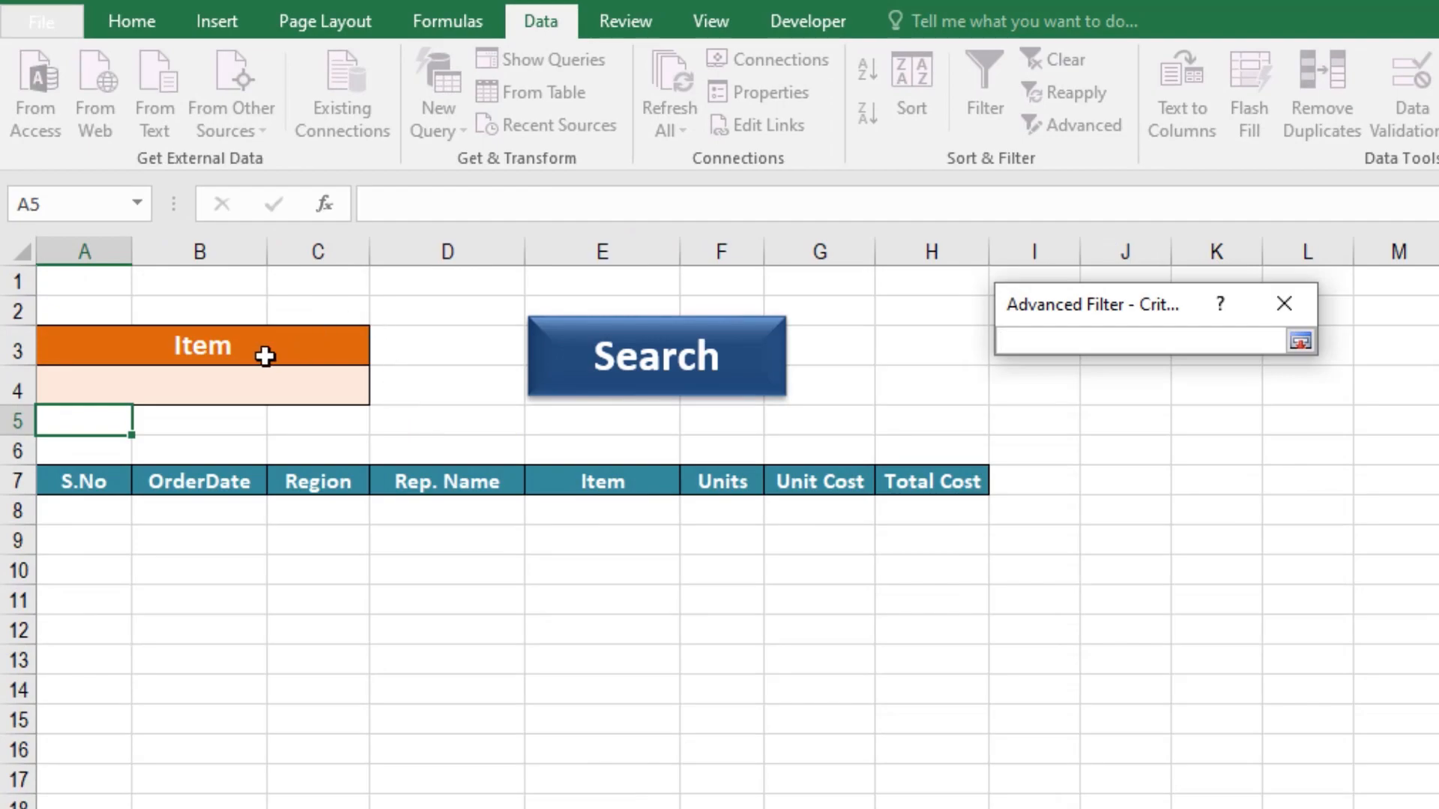
pyautogui.moveTo(264, 357); pyautogui.dragTo(267, 389)
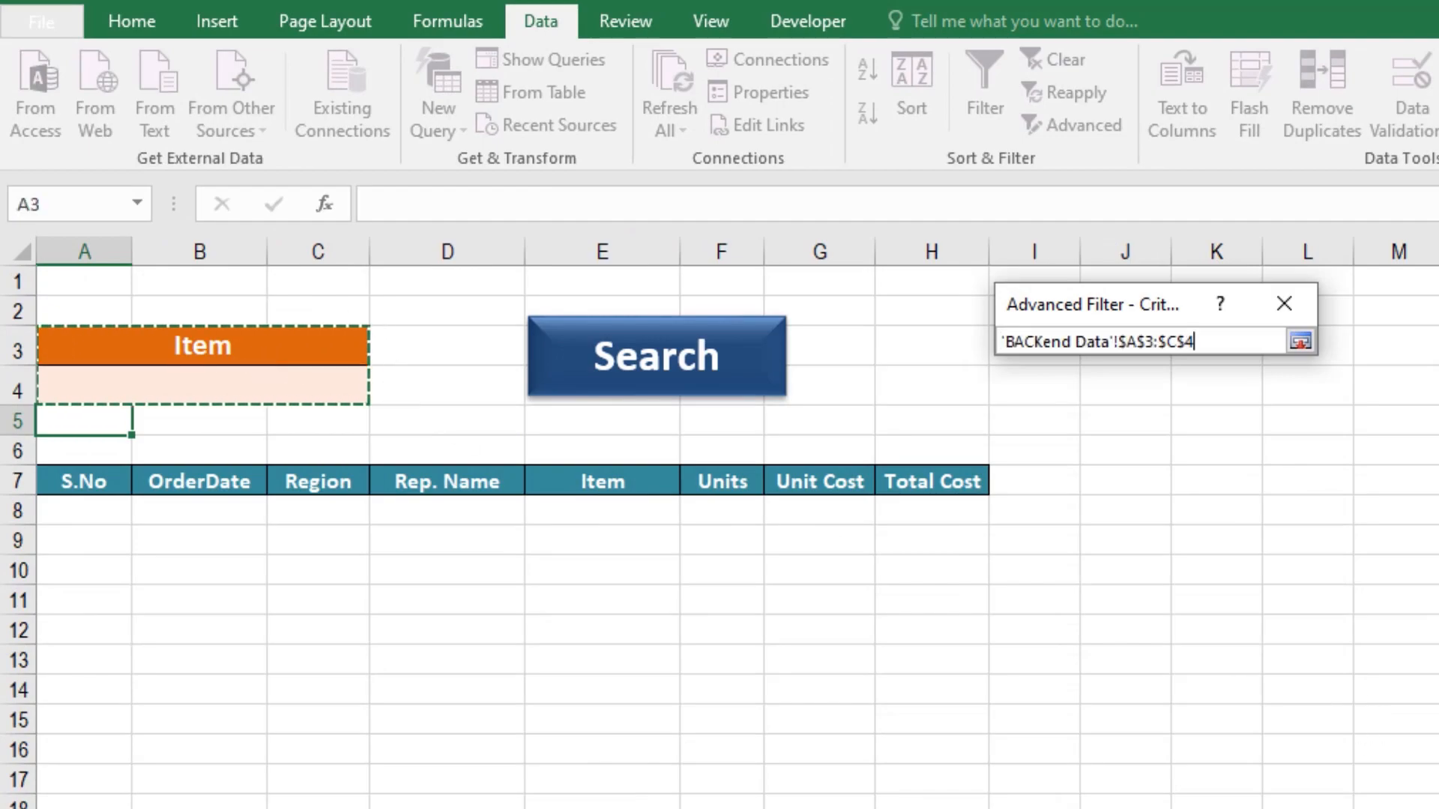
pyautogui.click(1299, 343)
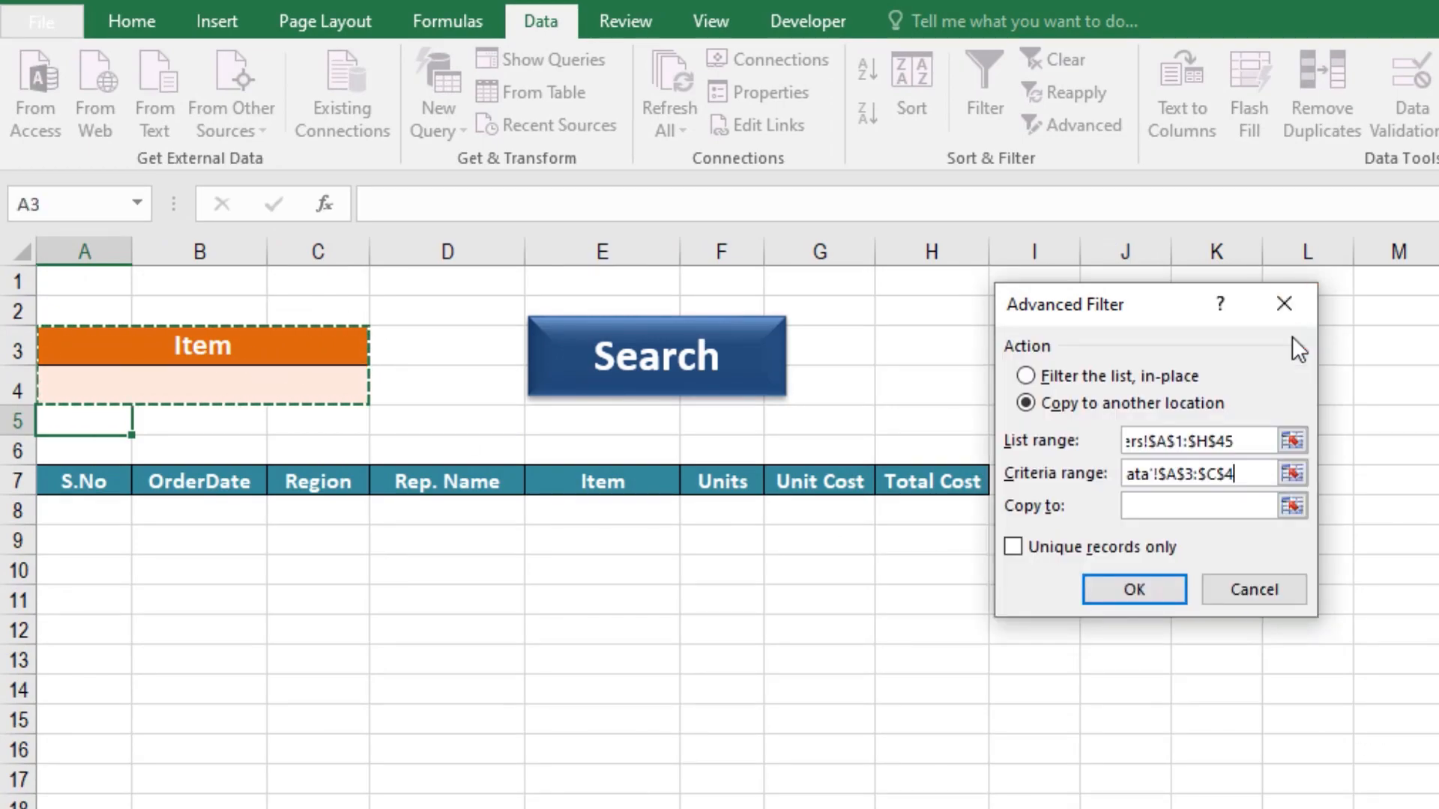
# - Set the filter's copy-to range to the header row A7:H7 on BACKend Data, run the filter and review the extracted records
pyautogui.click(1291, 508)
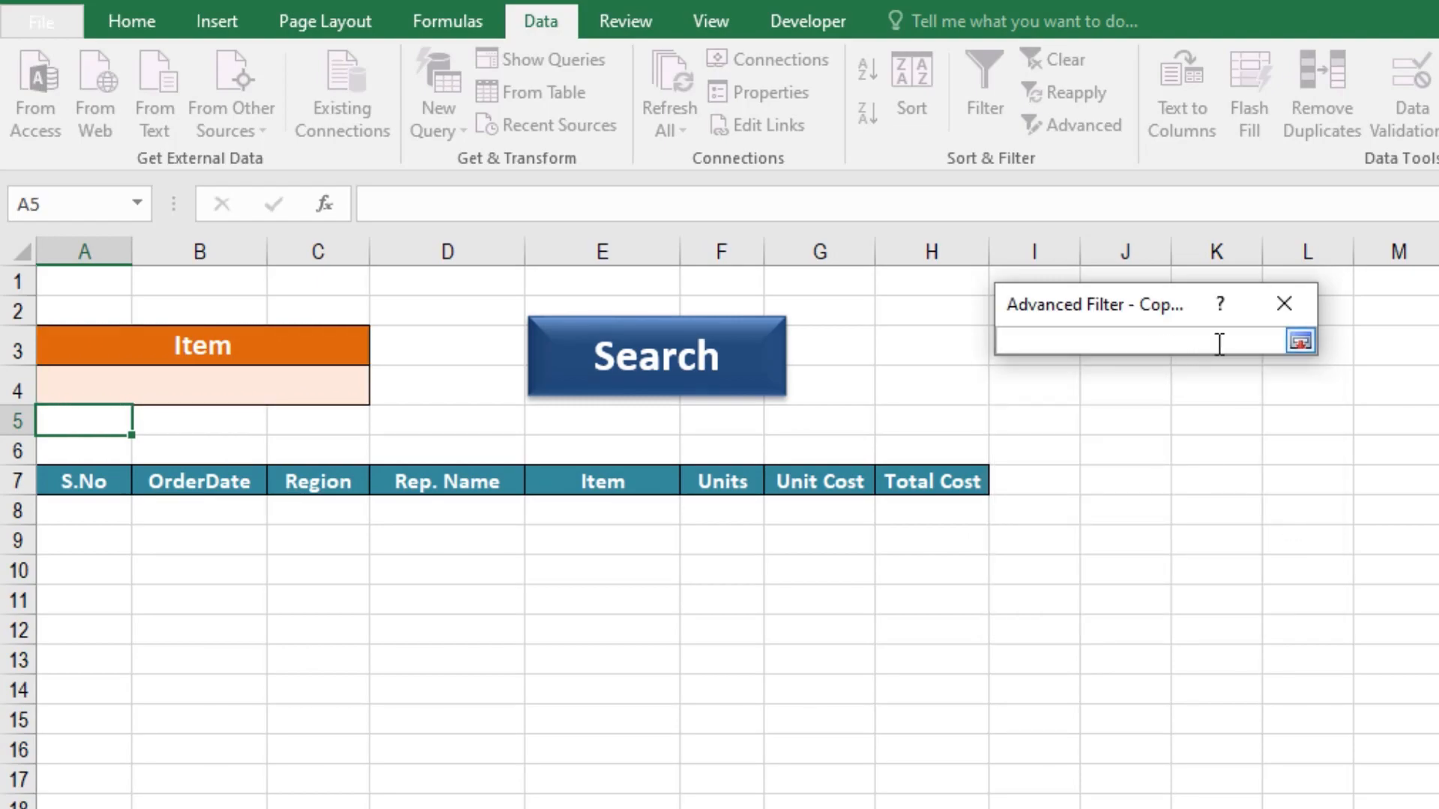
pyautogui.click(1286, 308)
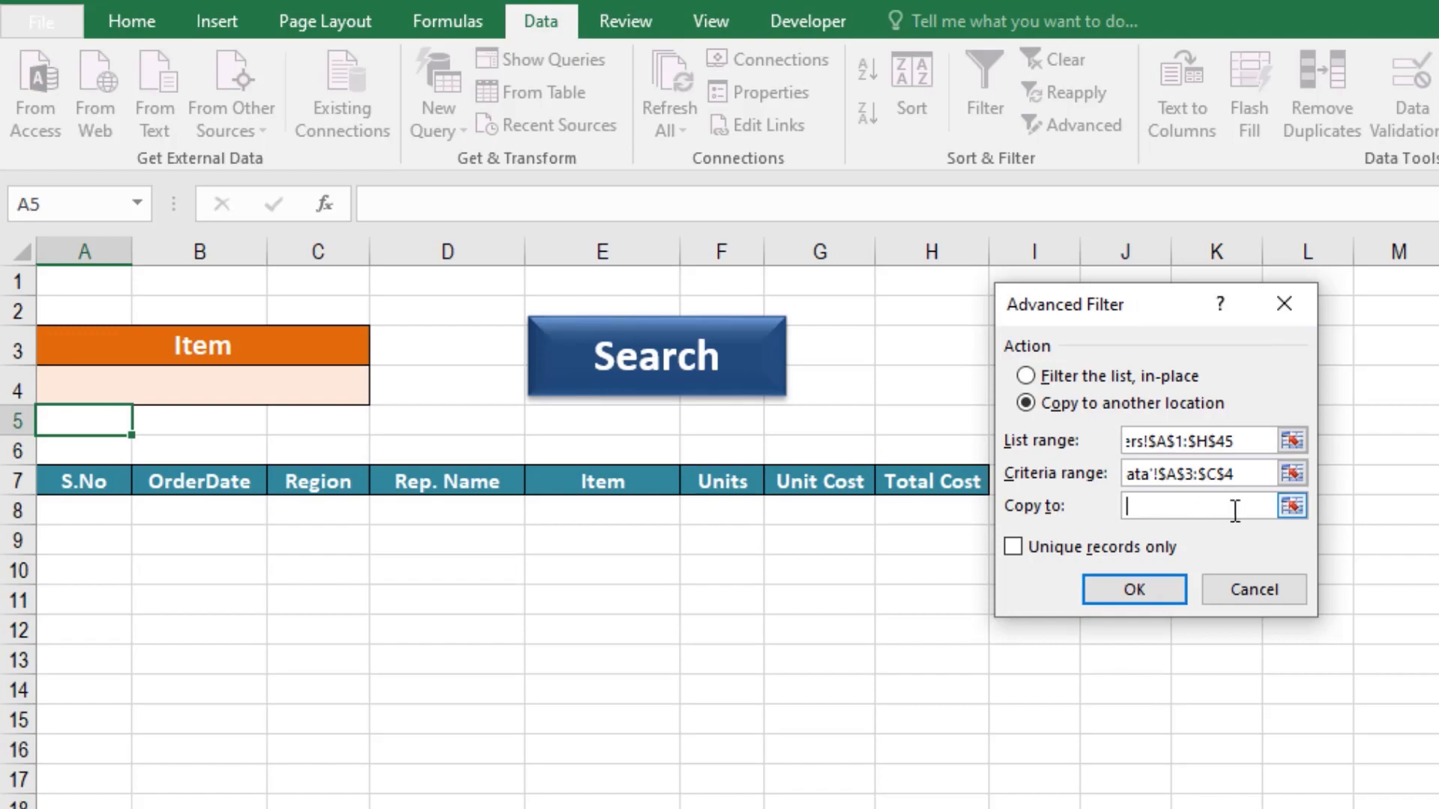
pyautogui.click(1290, 509)
pyautogui.moveTo(84, 480); pyautogui.dragTo(932, 488)
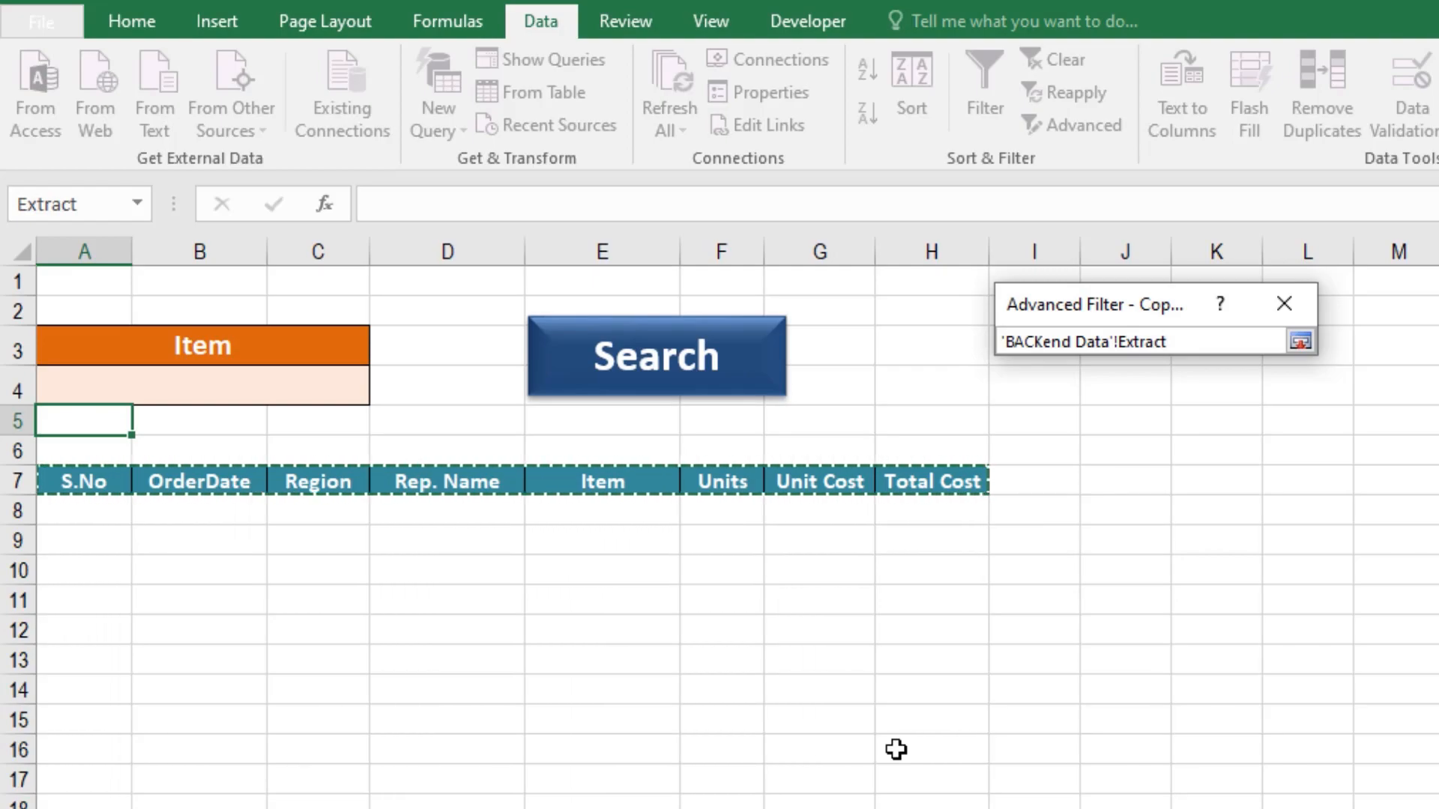
pyautogui.click(1303, 341)
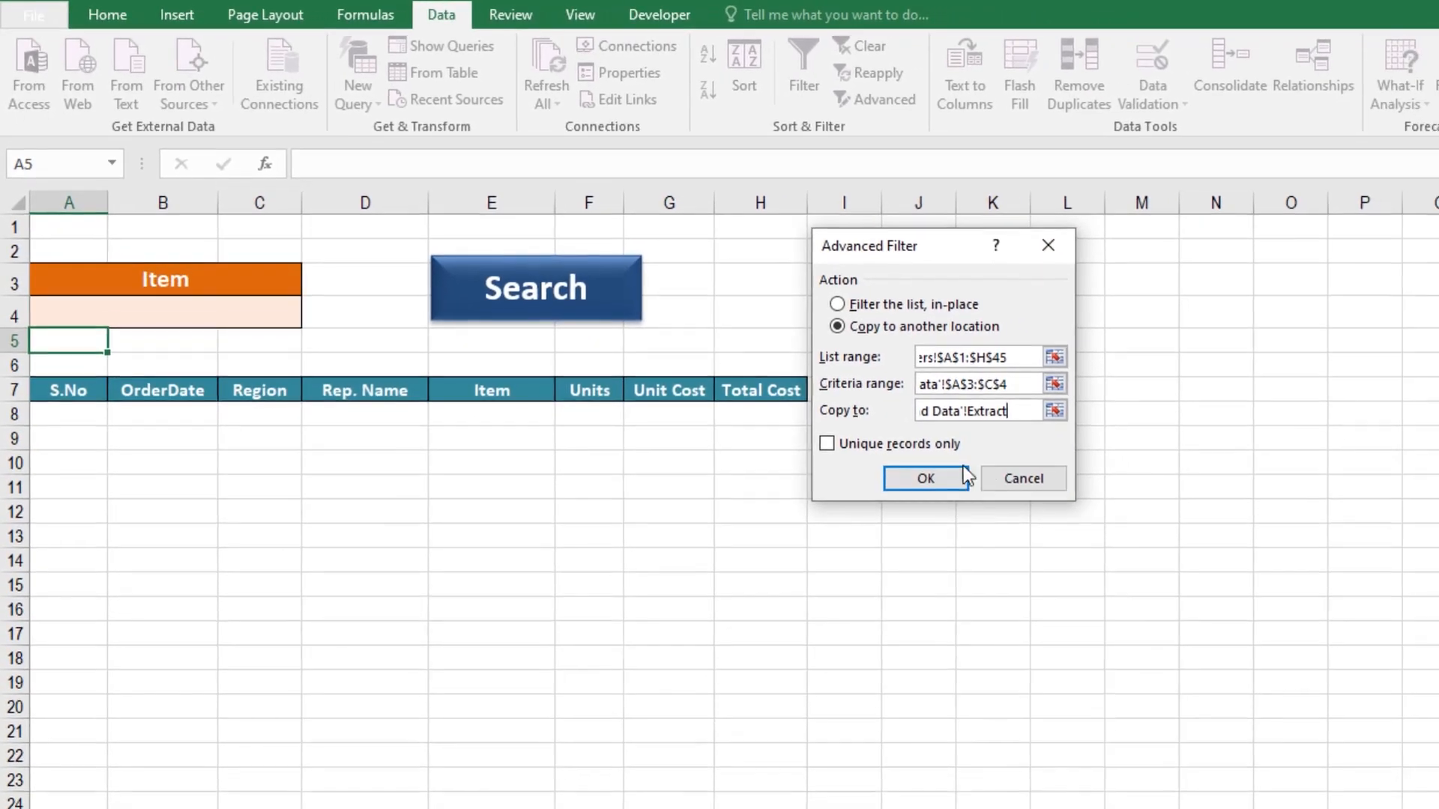
pyautogui.click(933, 487)
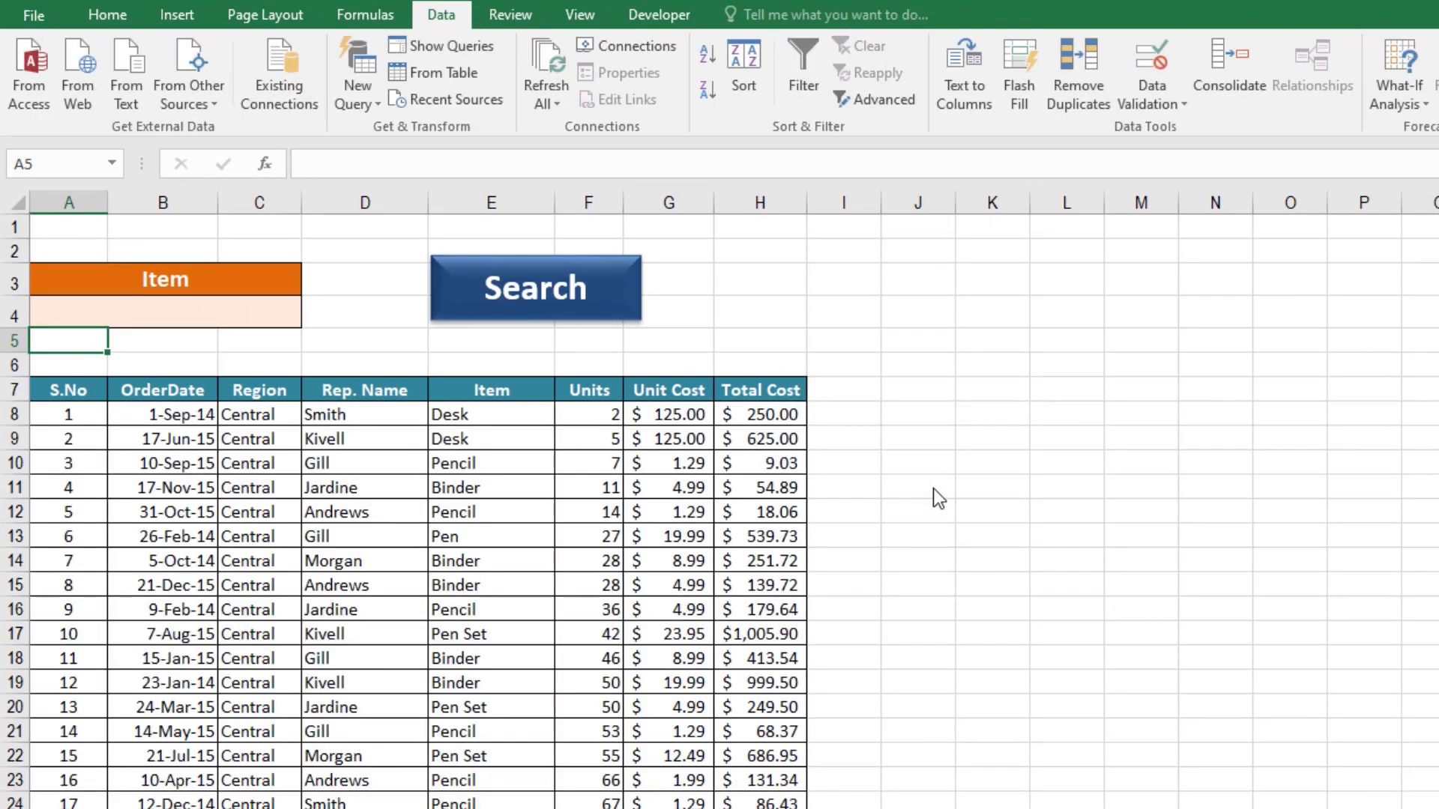
pyautogui.scroll(-11, 933, 495)
pyautogui.scroll(11, 726, 710)
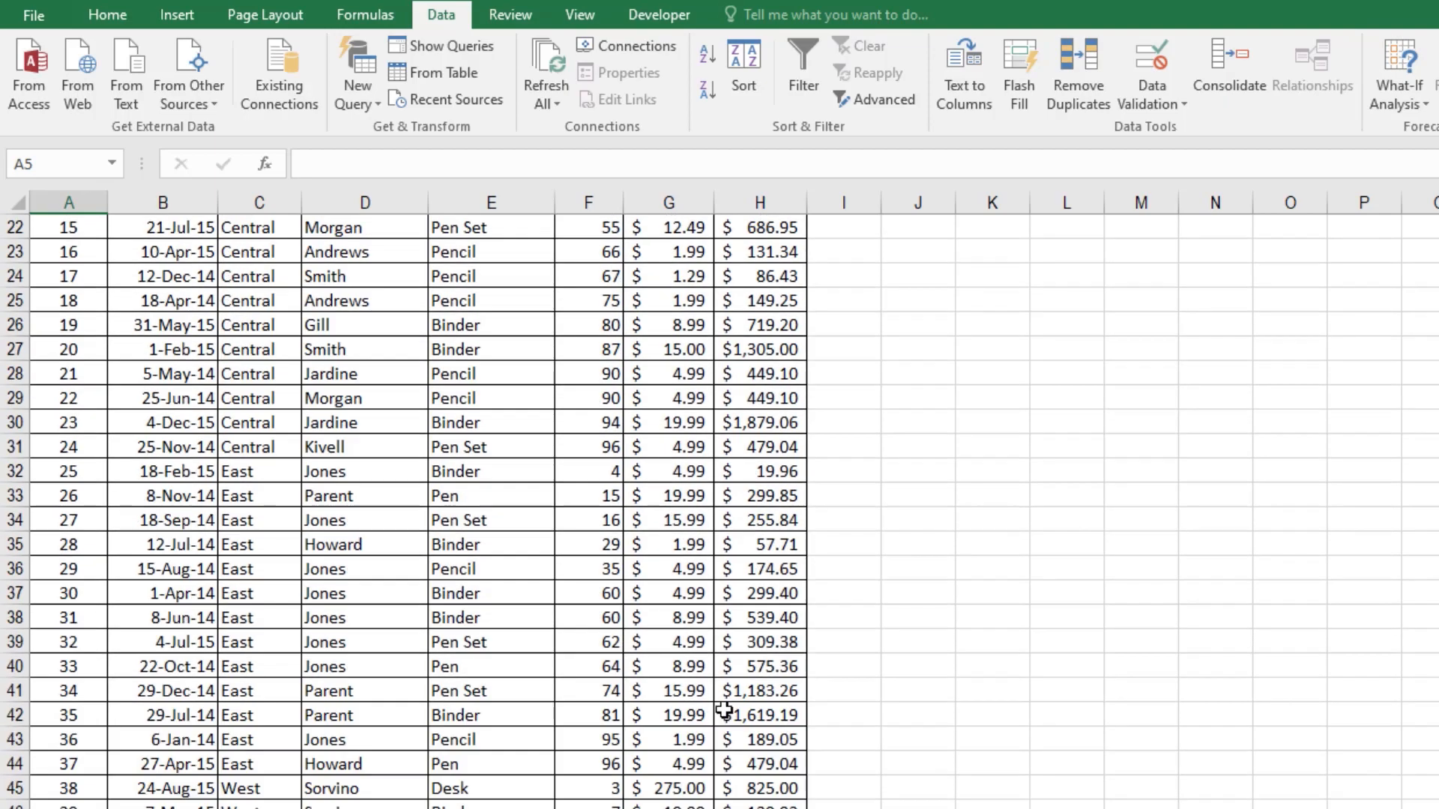
# - Select the empty search cell A4 below the Item heading and stop recording the macro
pyautogui.click(195, 310)
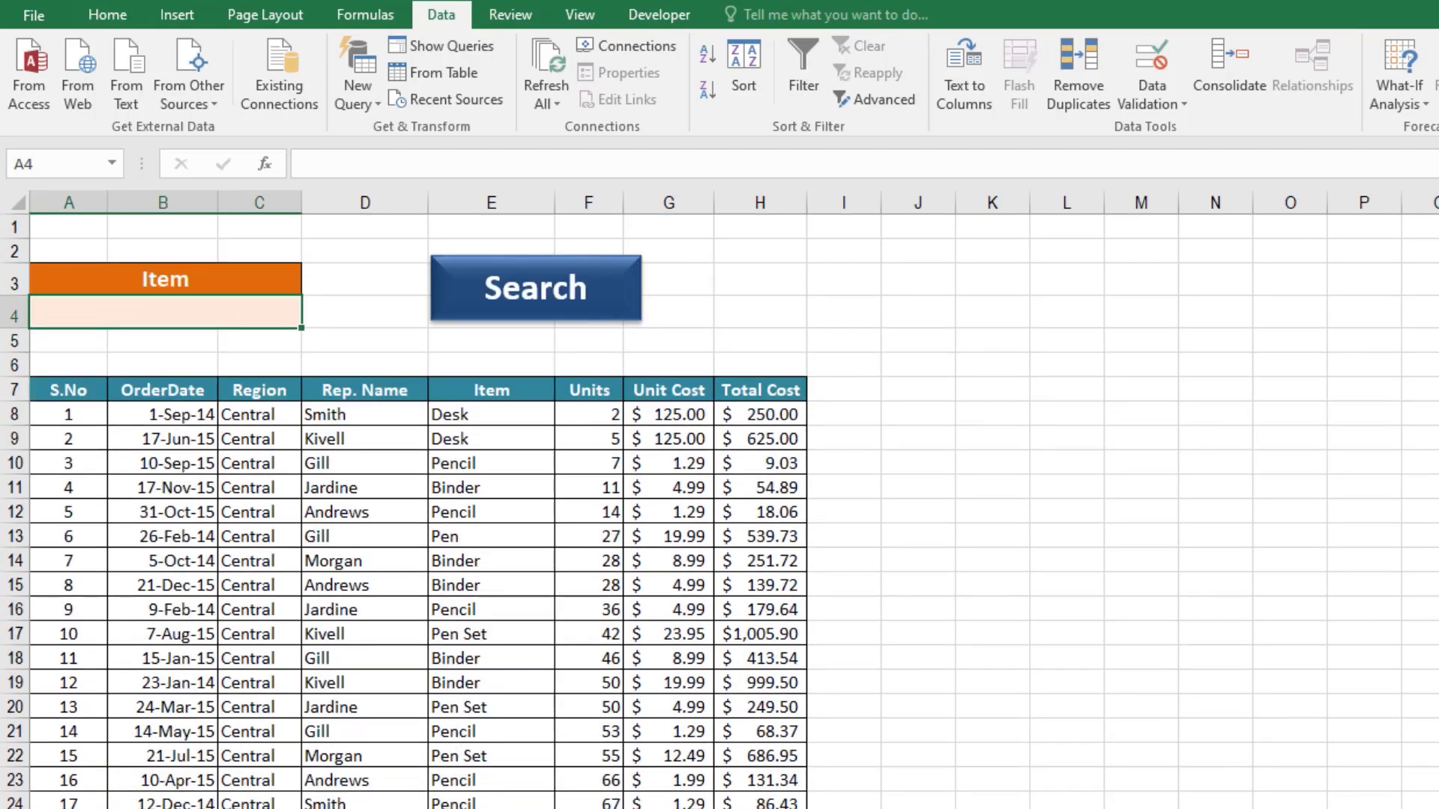
pyautogui.click(674, 16)
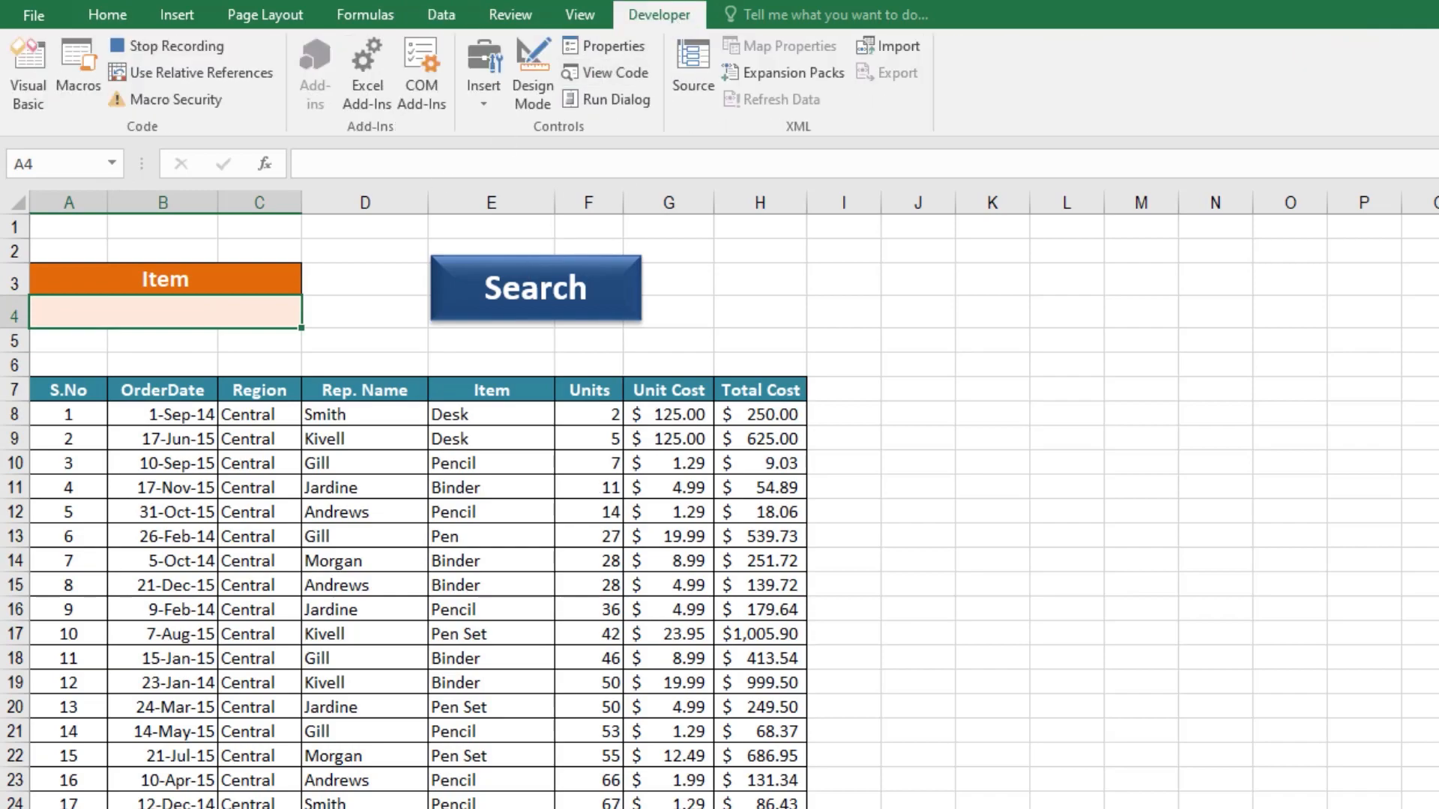
pyautogui.click(187, 52)
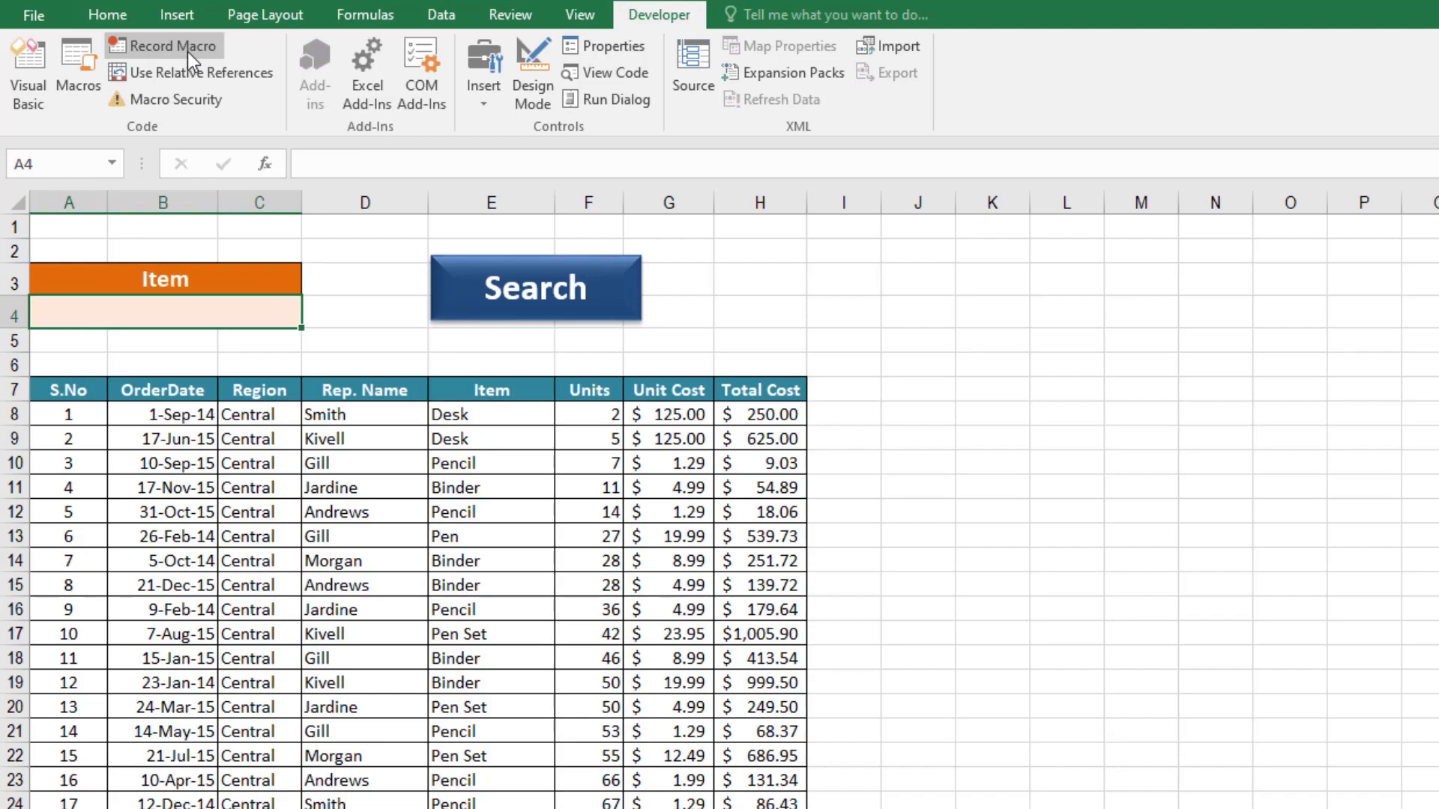
pyautogui.click(326, 315)
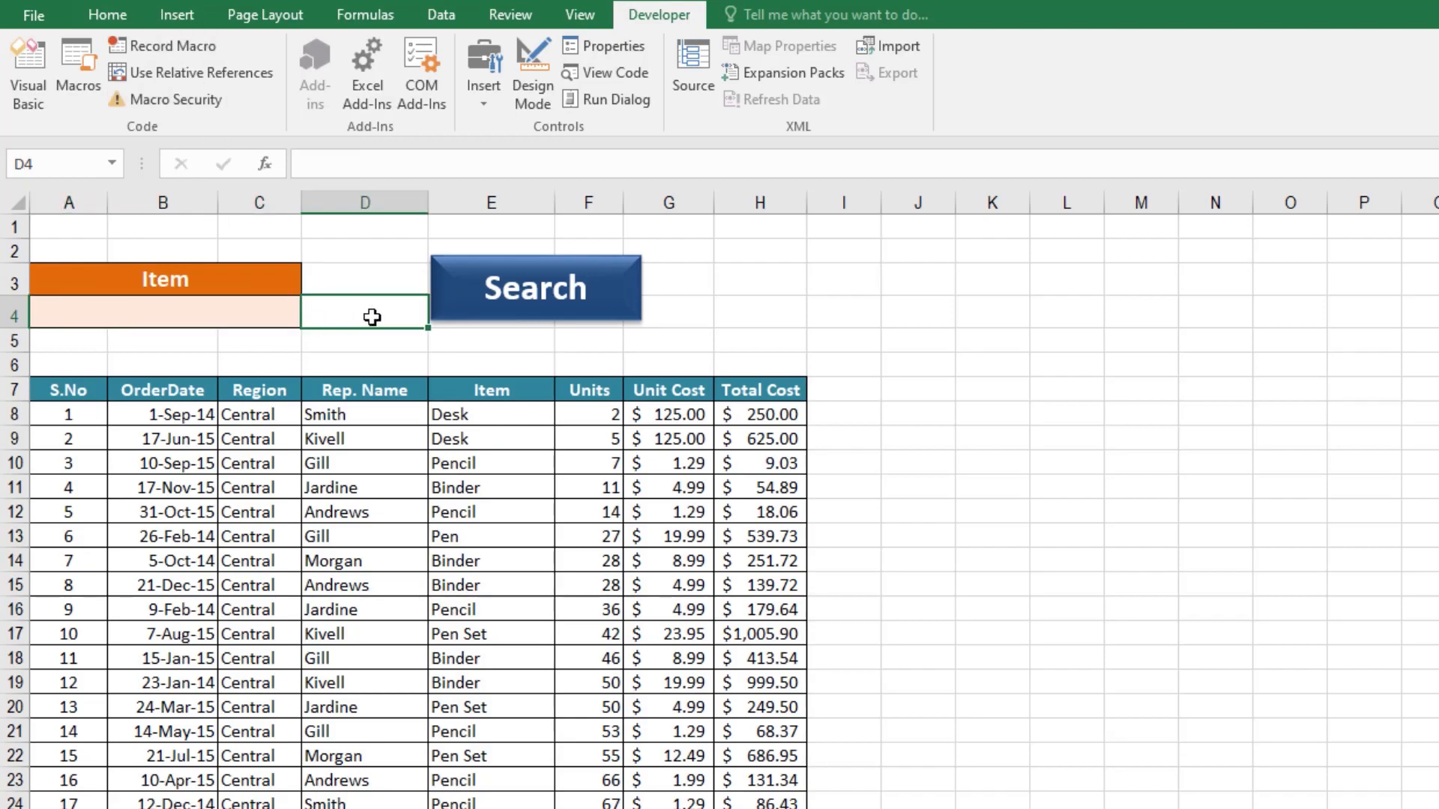
# - Assign the Search macro to the Search button, with the macro list set to This Workbook
pyautogui.rightClick(461, 287)
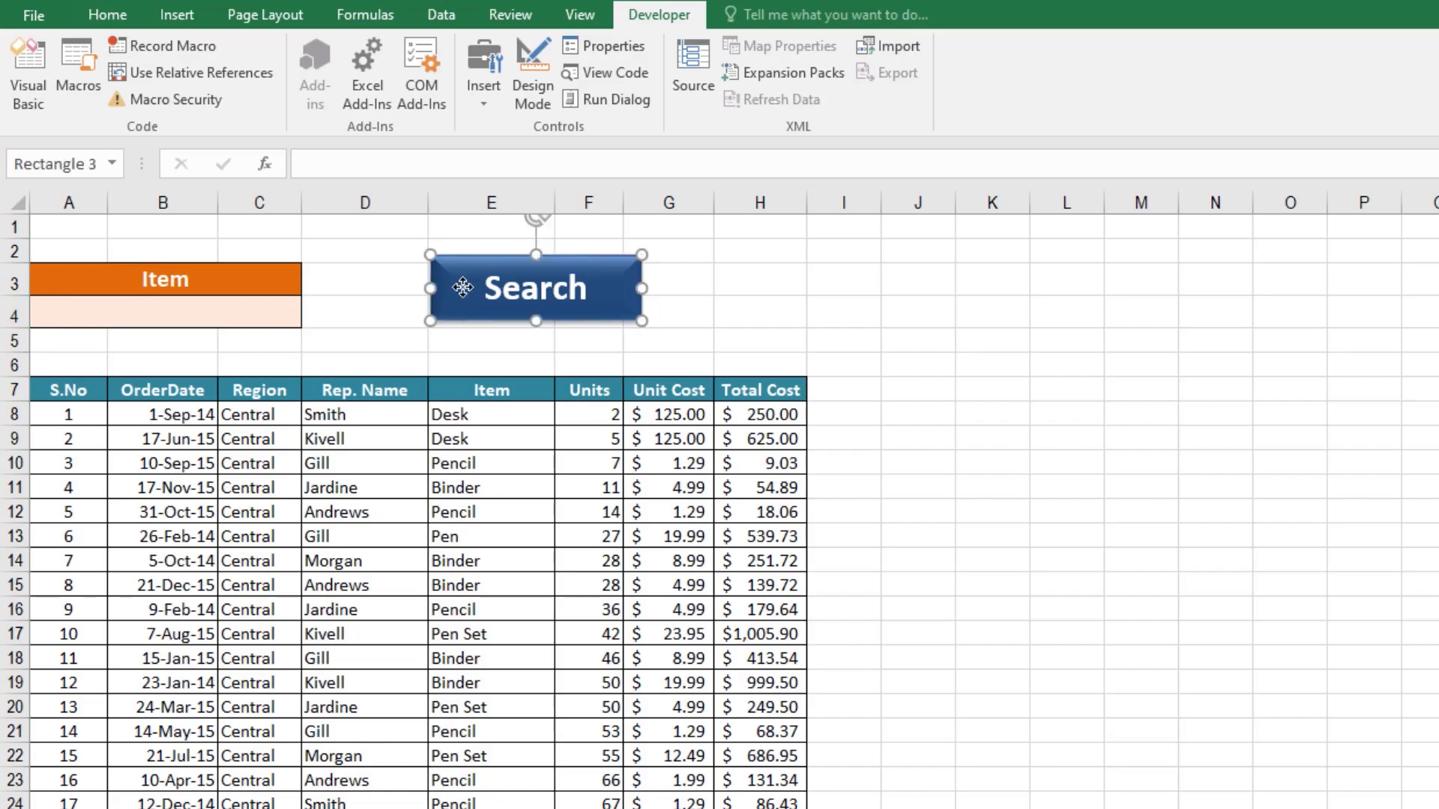
pyautogui.click(424, 296)
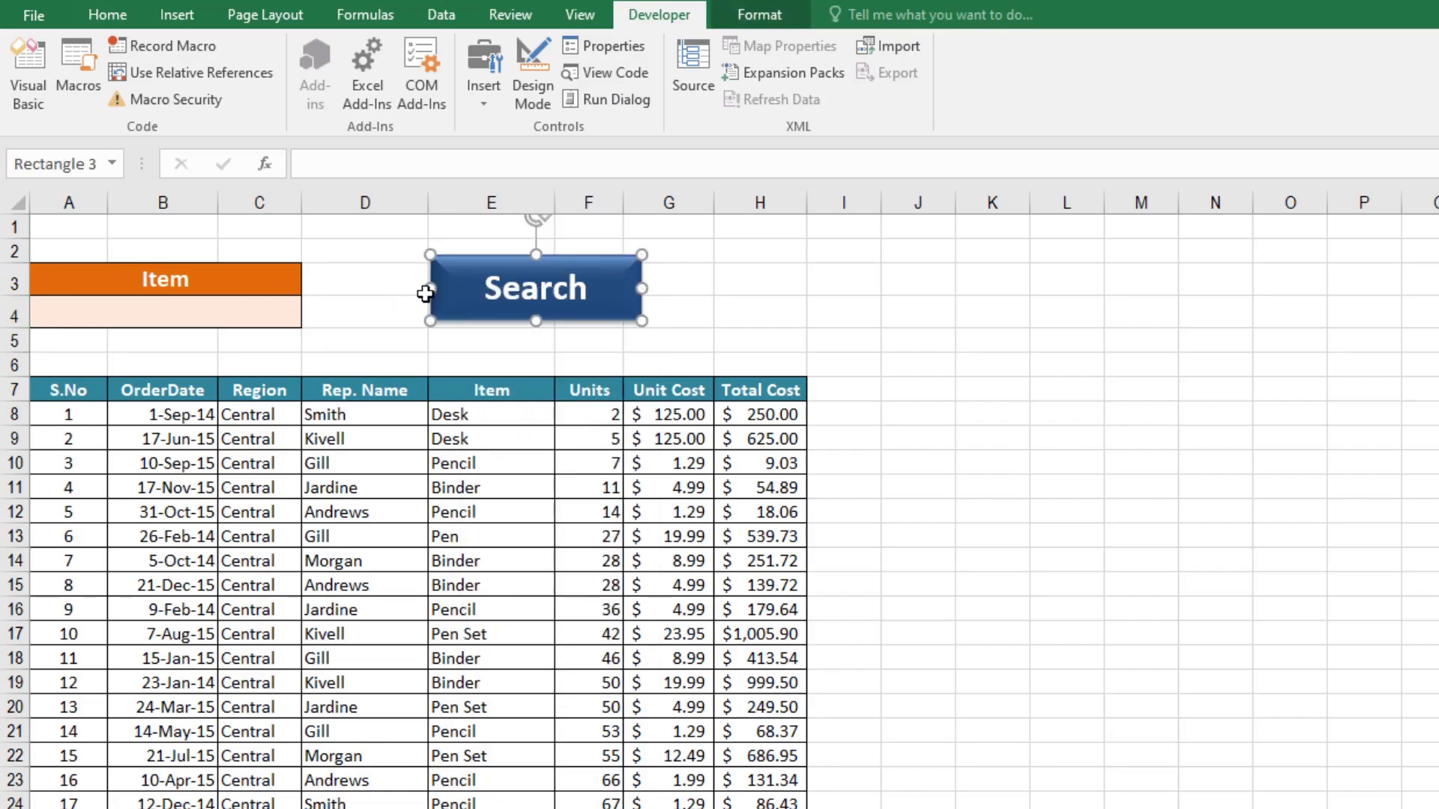
pyautogui.rightClick(480, 289)
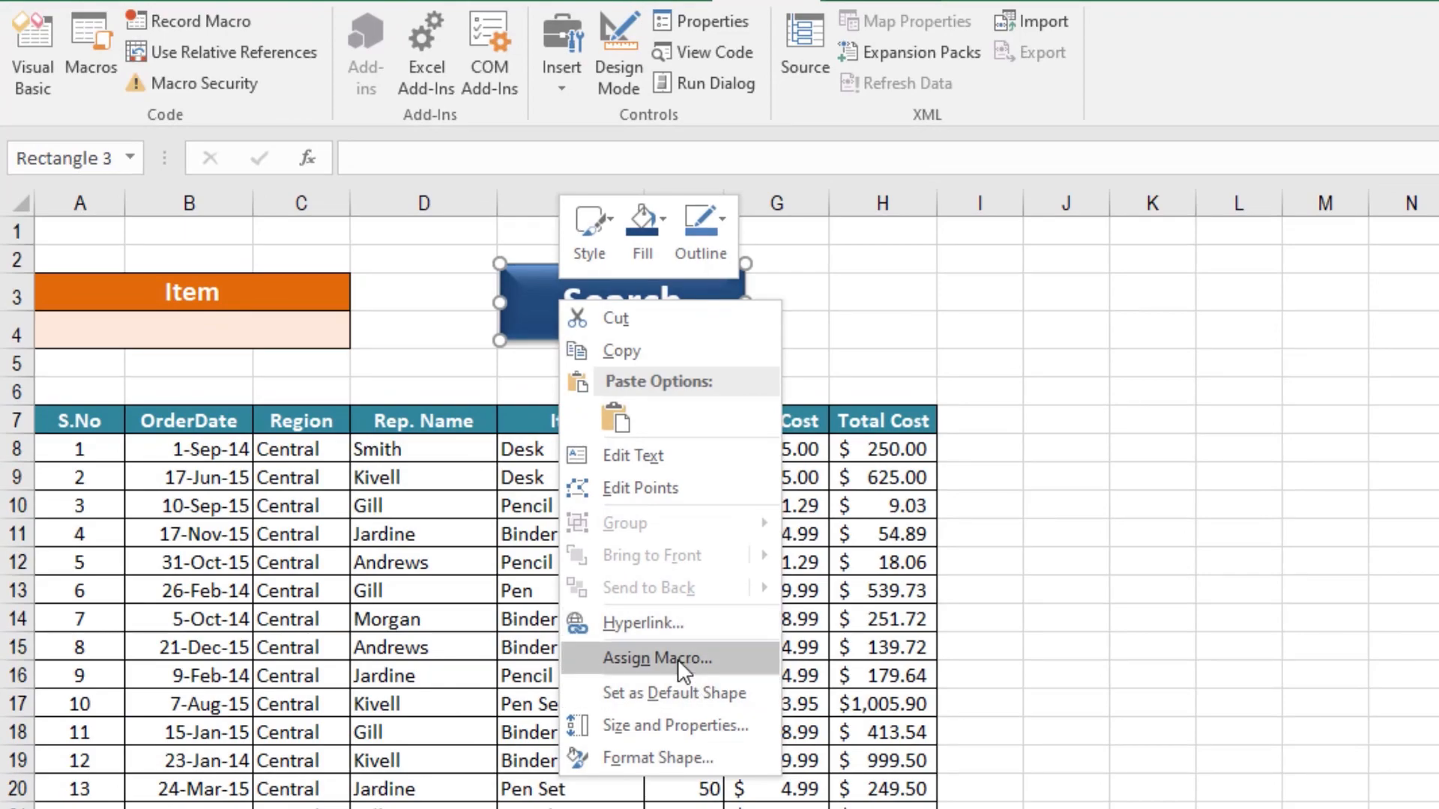
pyautogui.click(678, 659)
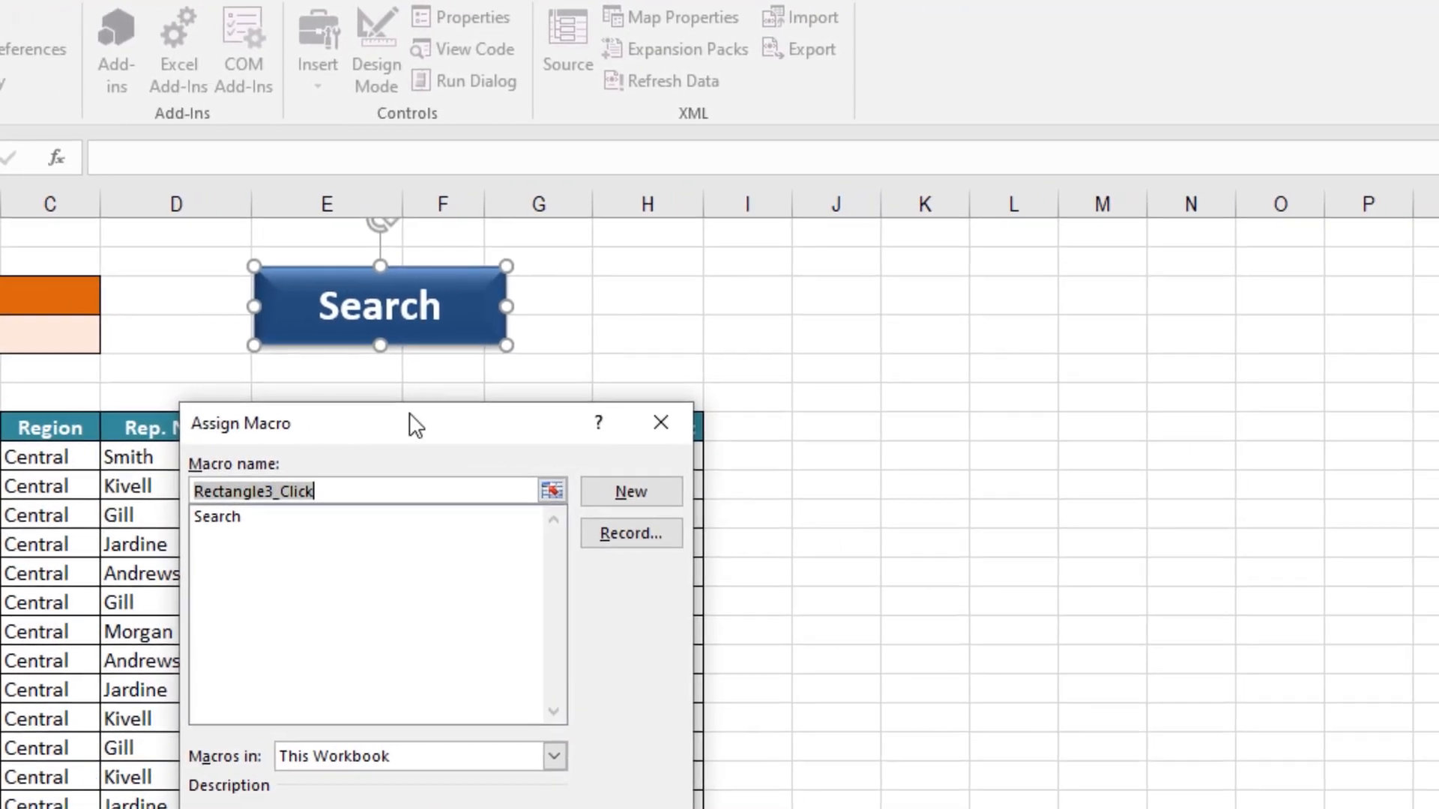
pyautogui.moveTo(411, 420); pyautogui.dragTo(951, 261)
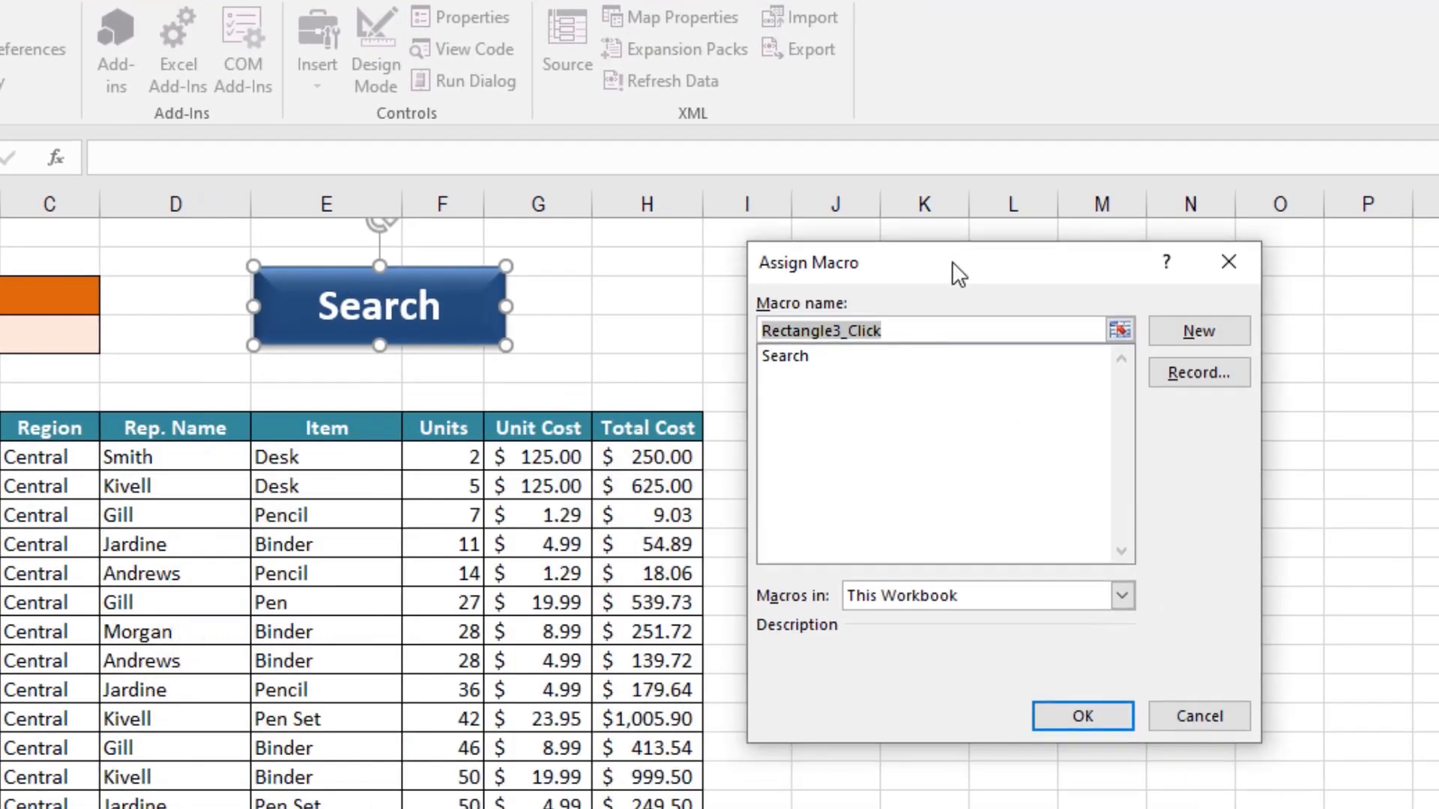
pyautogui.click(806, 361)
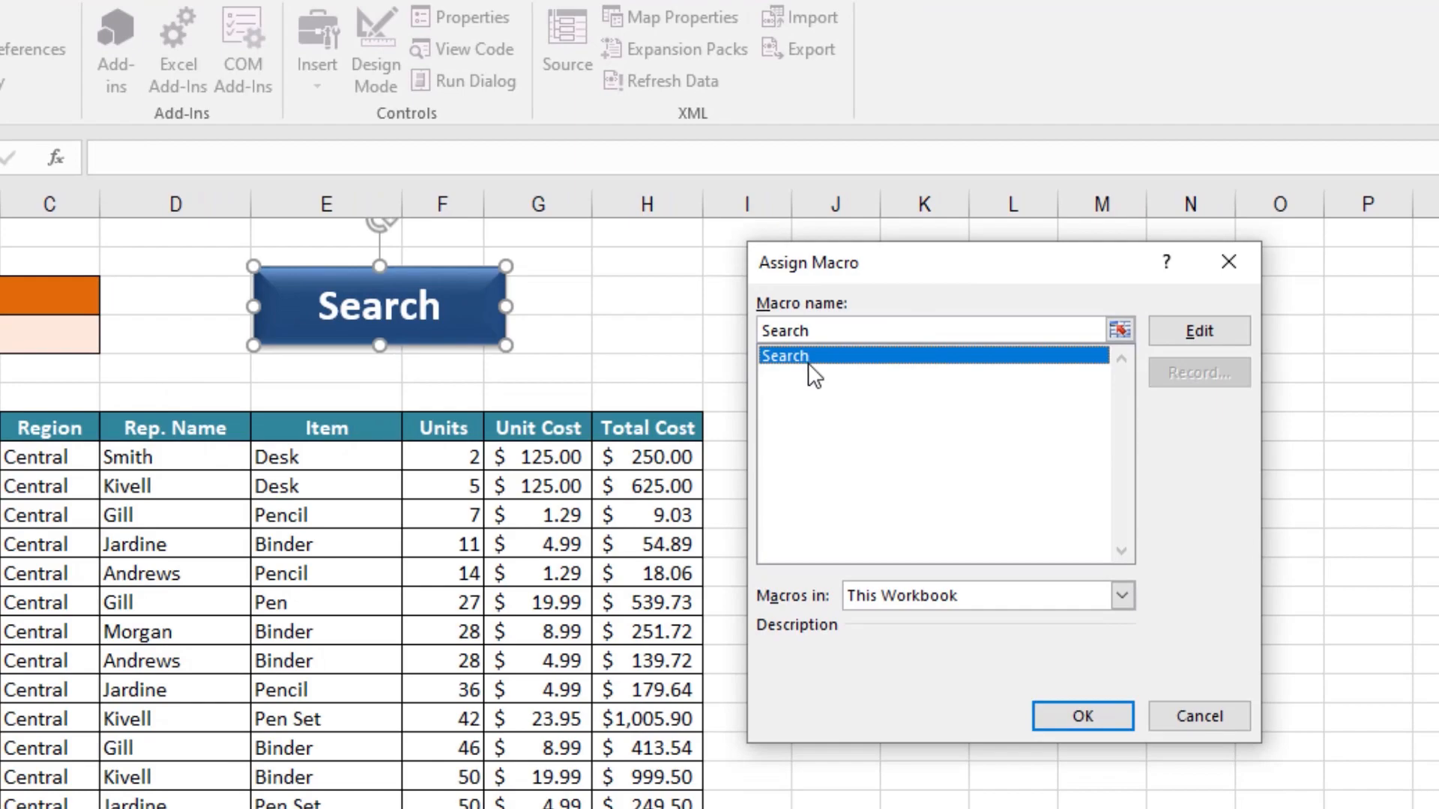
pyautogui.click(1023, 601)
pyautogui.click(979, 617)
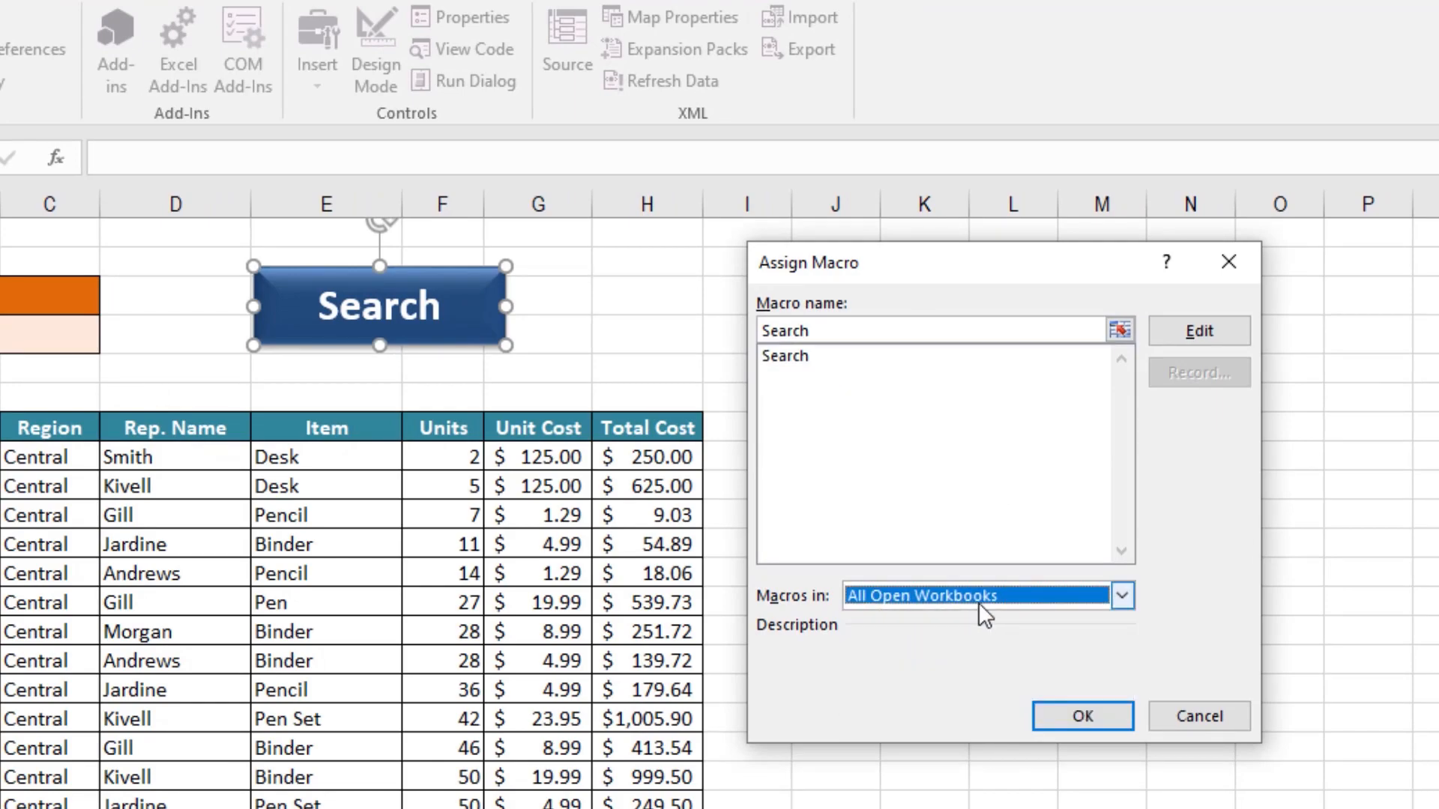
pyautogui.click(978, 599)
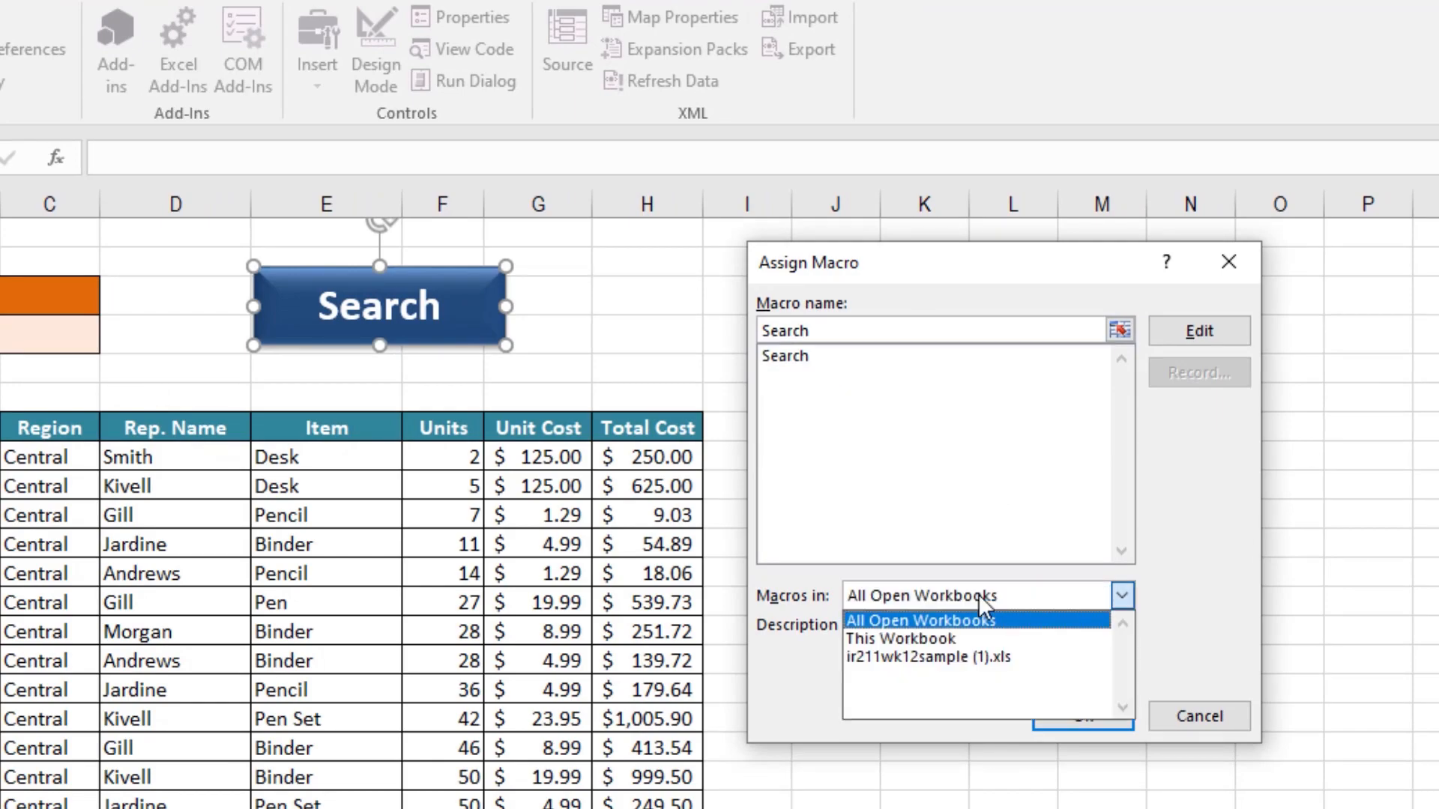
pyautogui.click(895, 643)
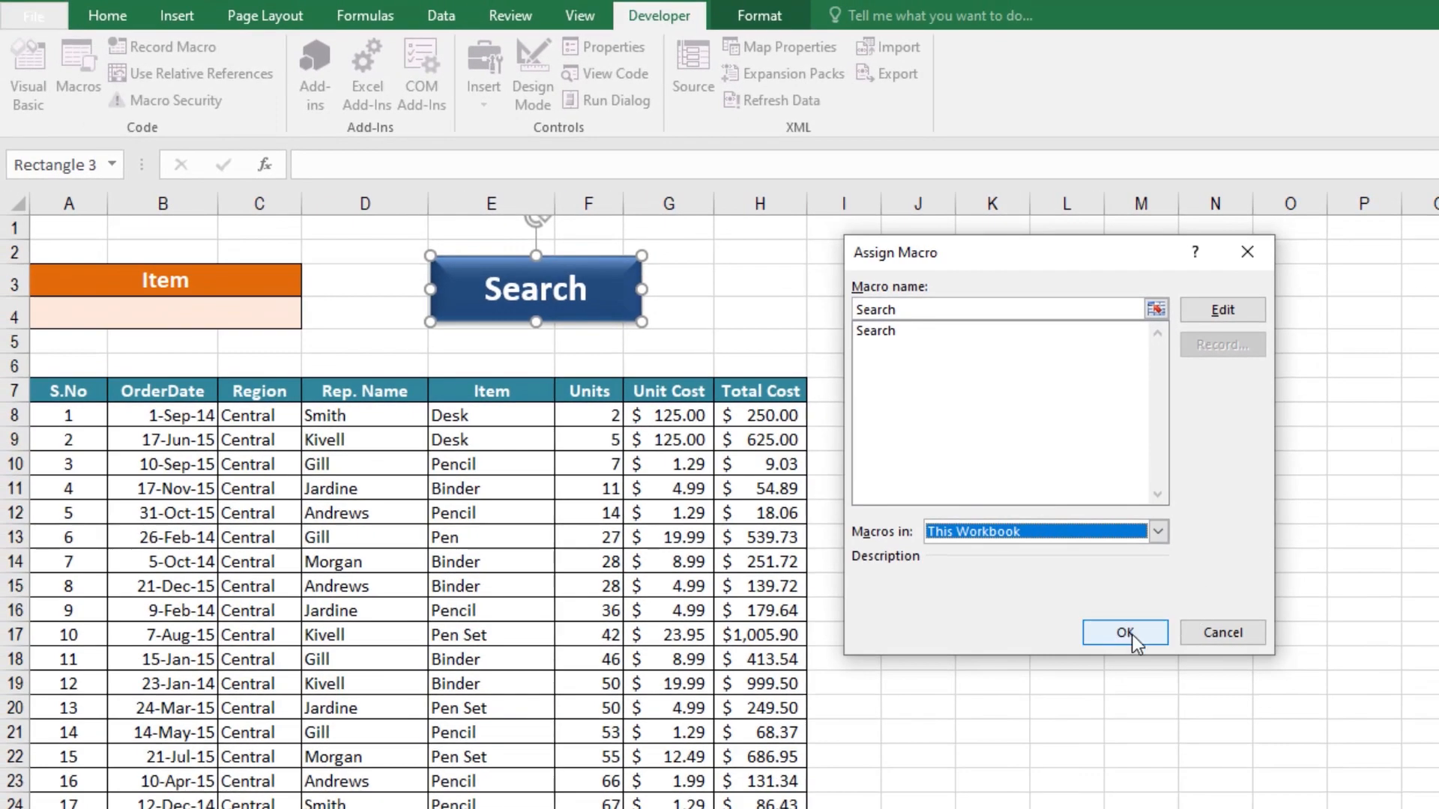
pyautogui.click(1125, 632)
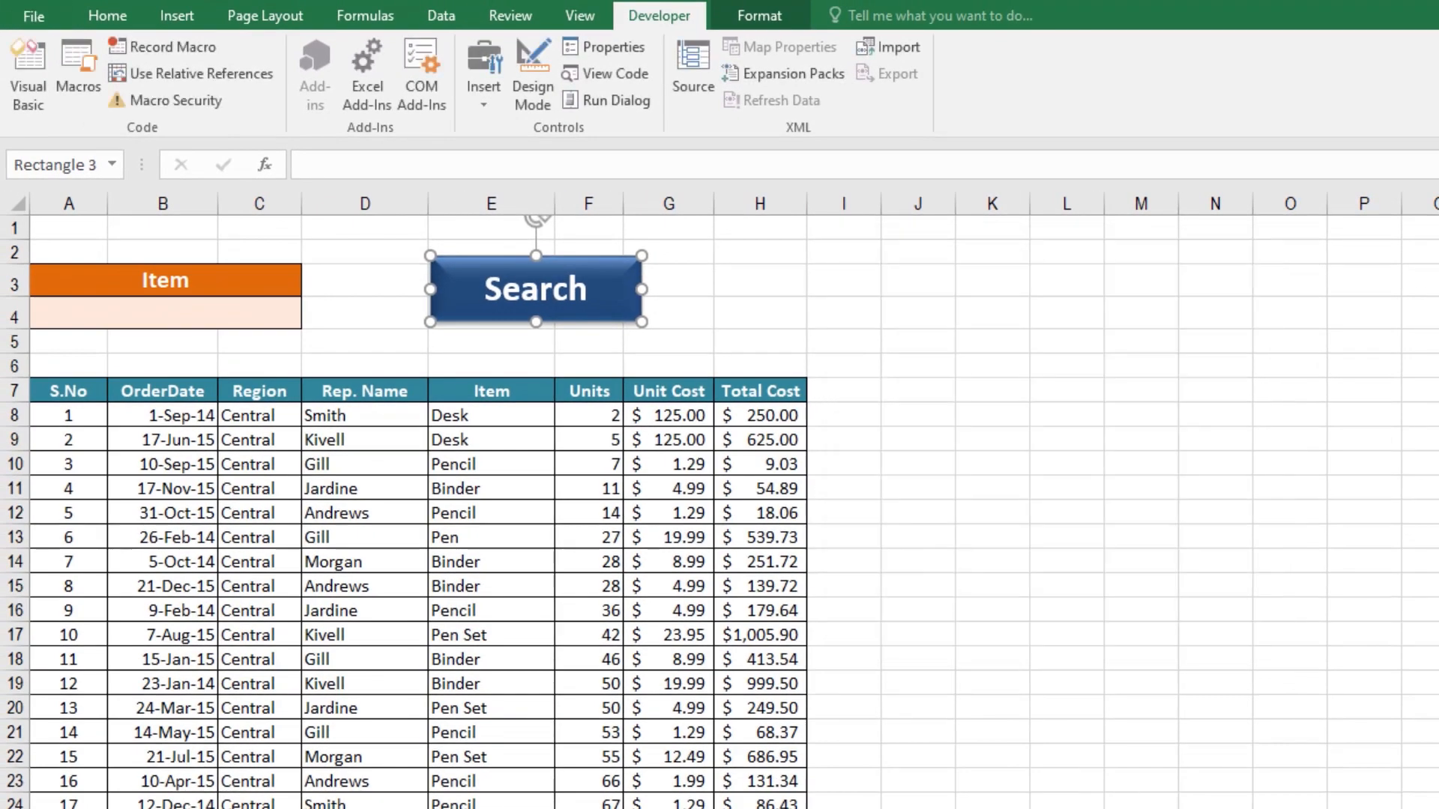
pyautogui.click(986, 369)
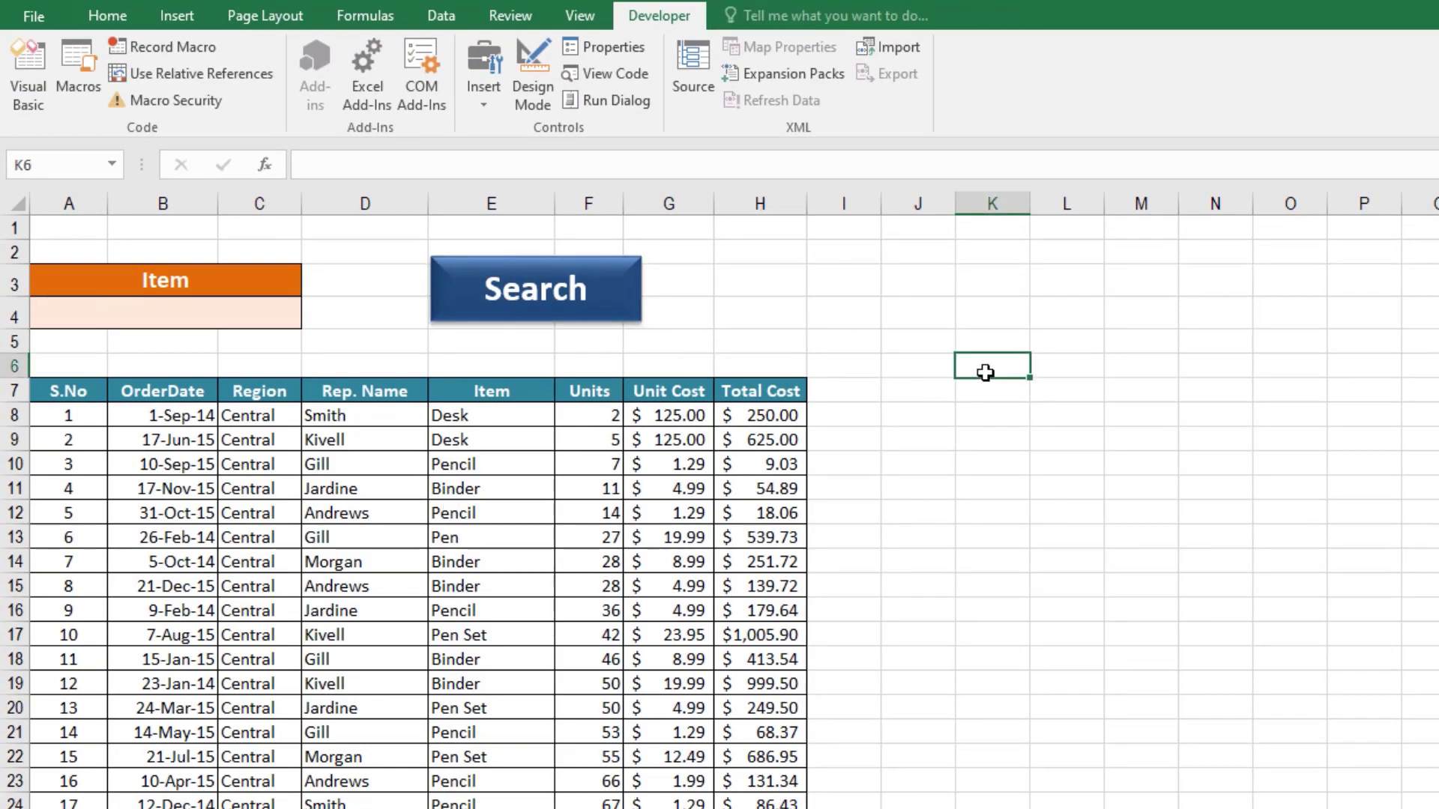
# - Run the macro once from the Search button and move the button slightly down to align with rows 3 and 4
pyautogui.click(476, 307)
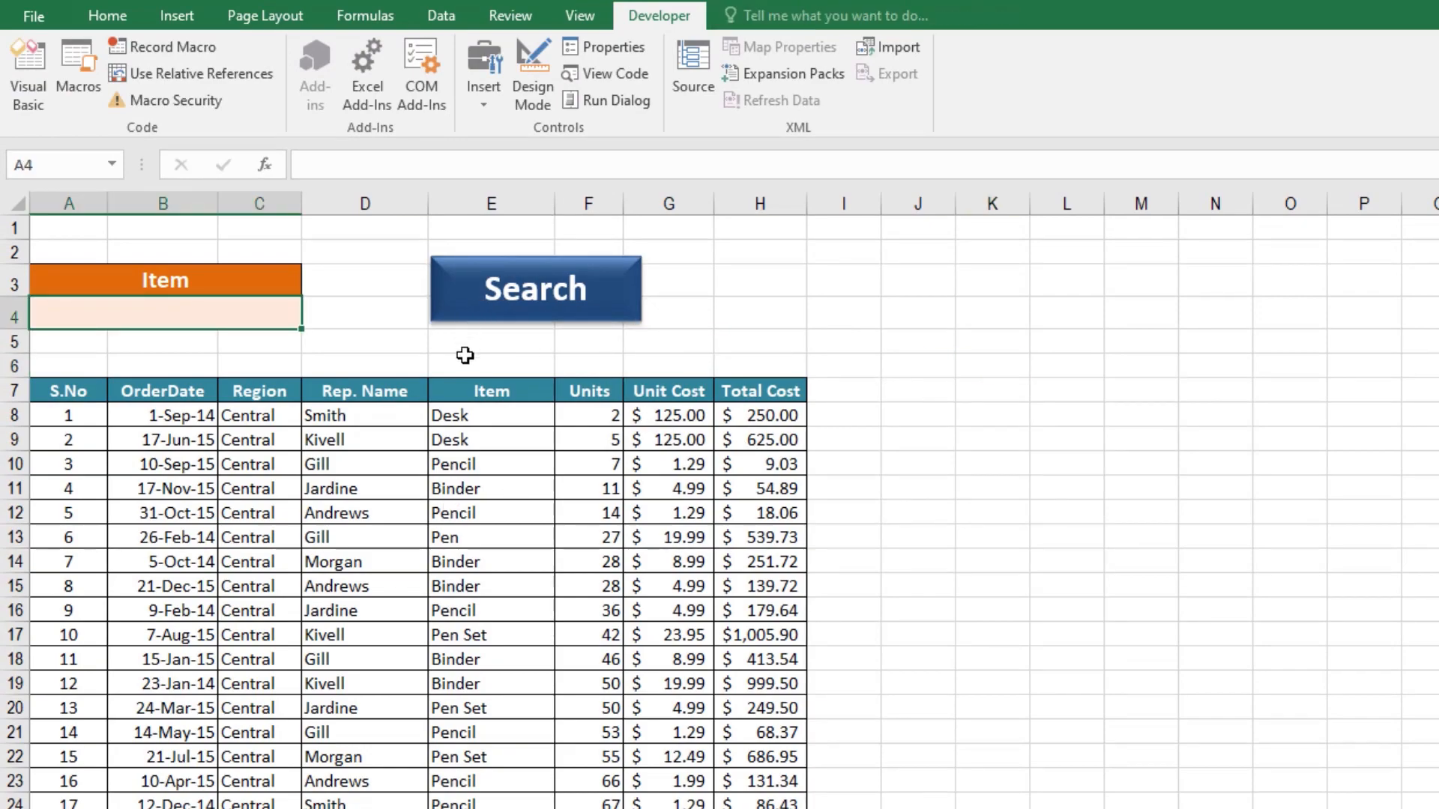
pyautogui.click(796, 289)
pyautogui.rightClick(595, 289)
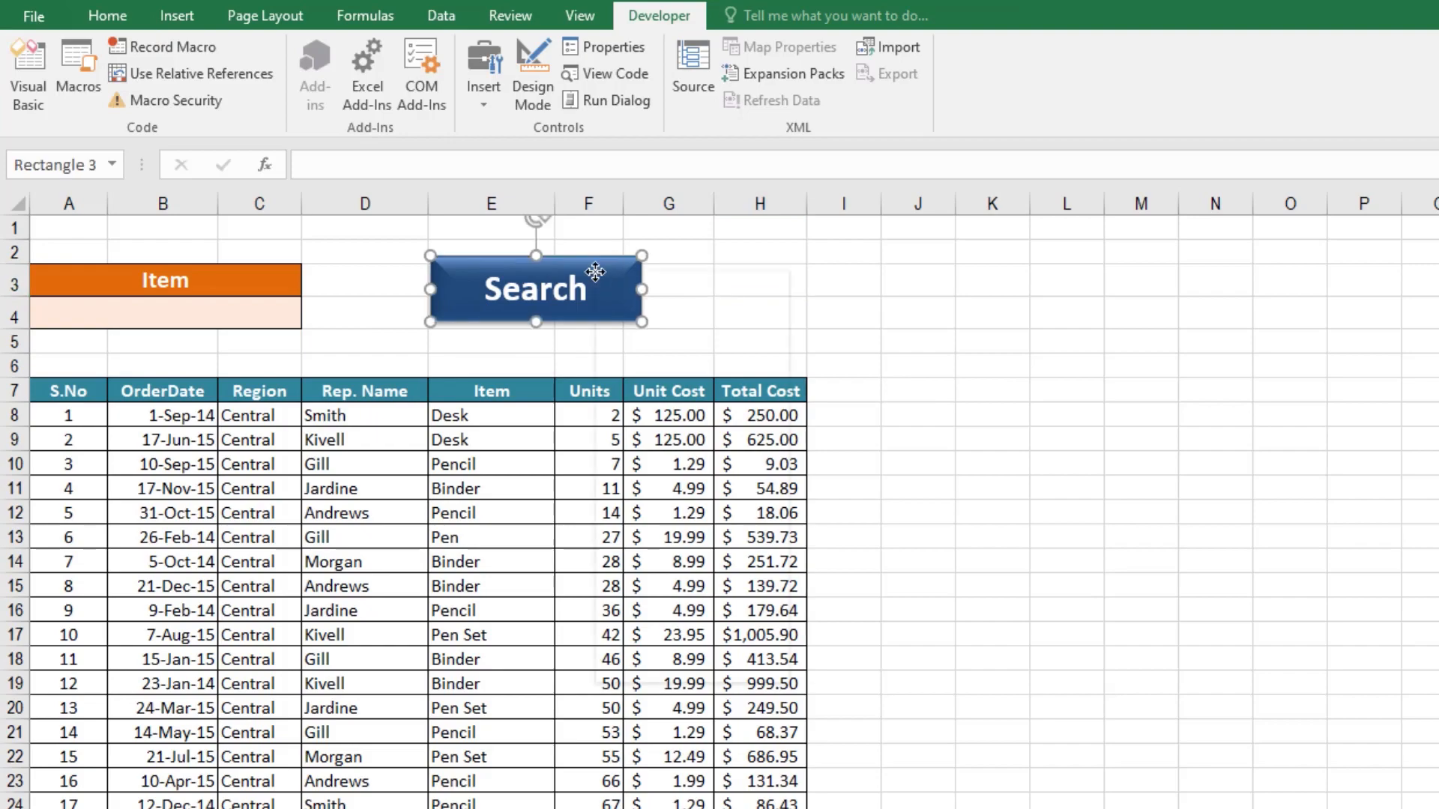
pyautogui.press('Escape')
pyautogui.click(466, 289)
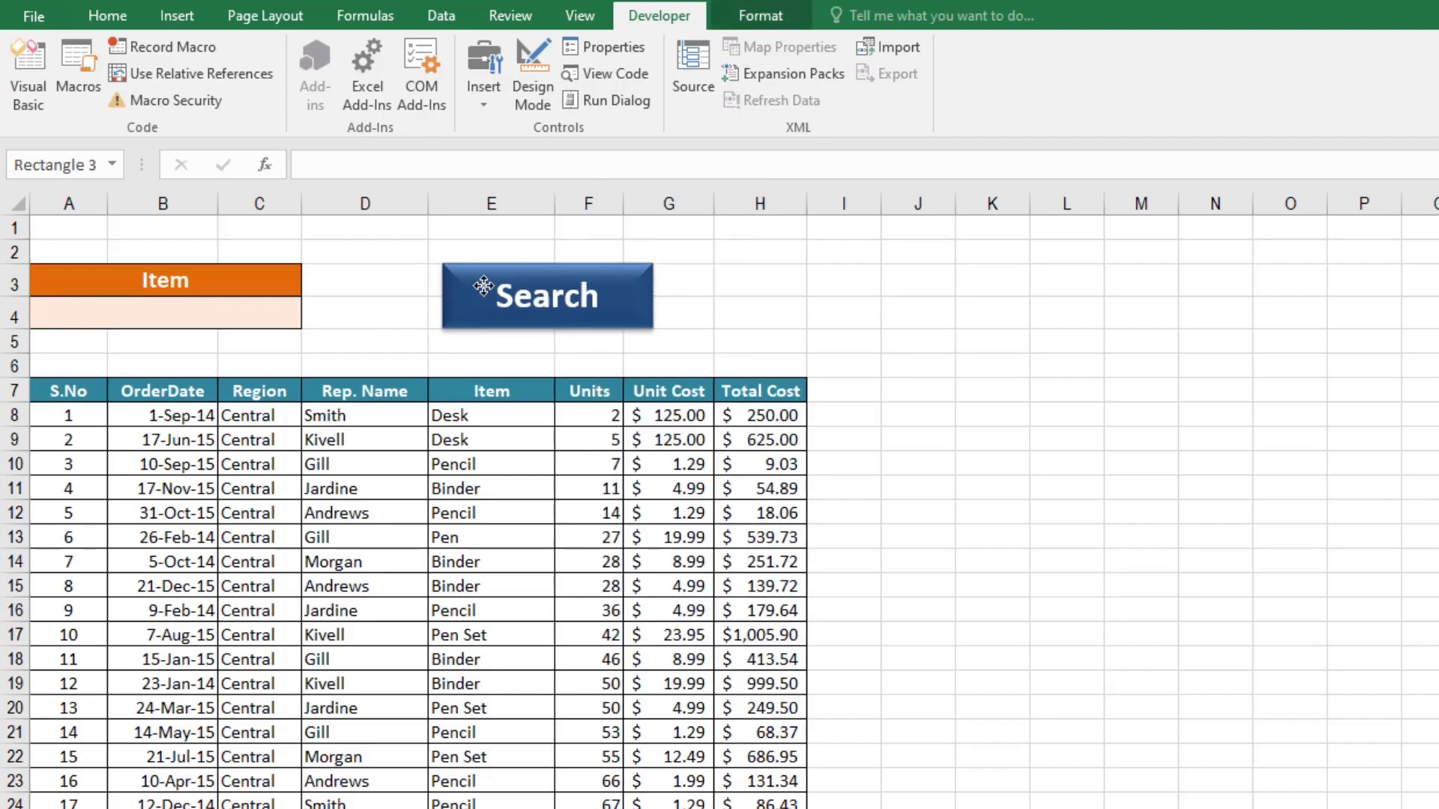
pyautogui.moveTo(468, 289); pyautogui.dragTo(467, 286)
pyautogui.click(729, 274)
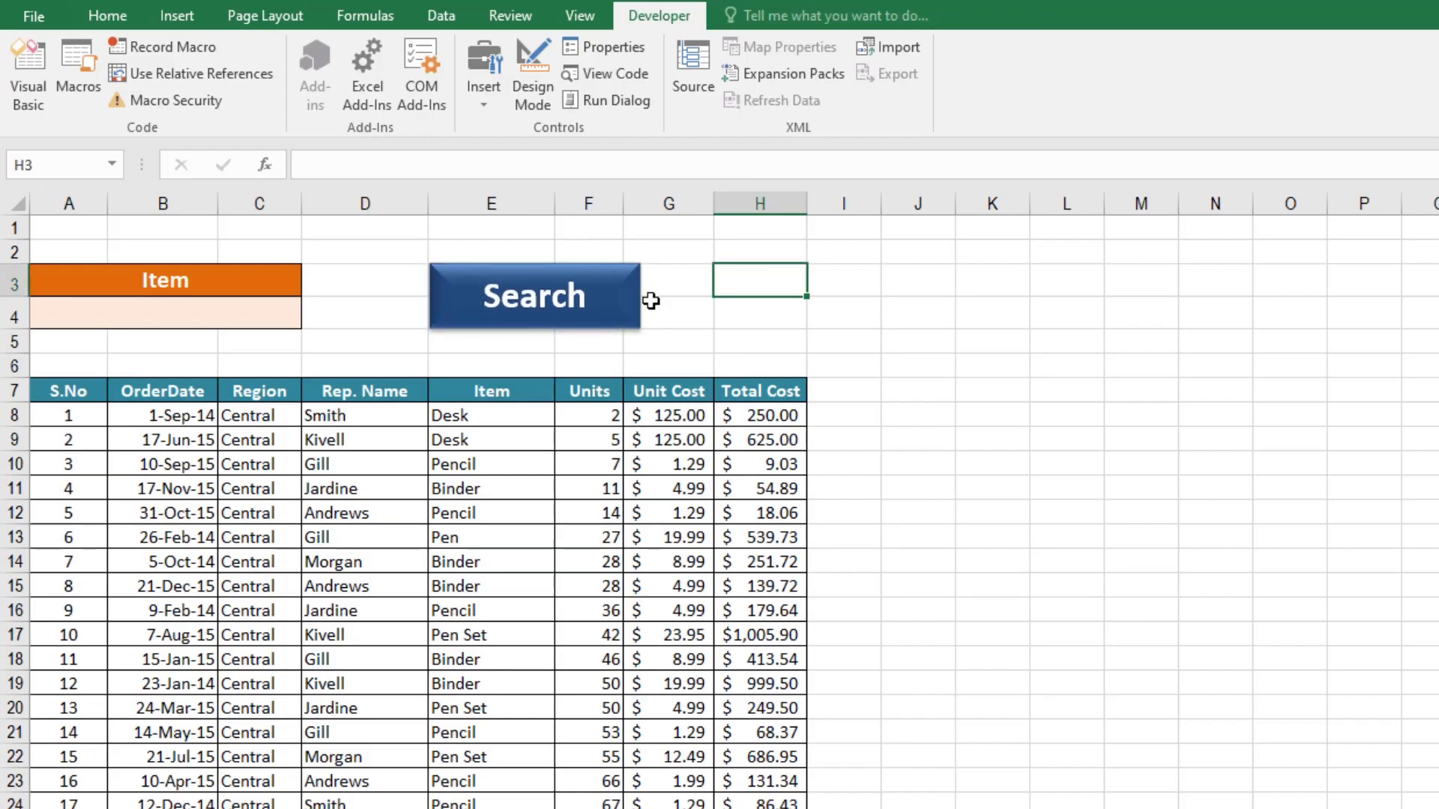
# - Set the search heading in cell A3 to Rep. Name
pyautogui.click(287, 288)
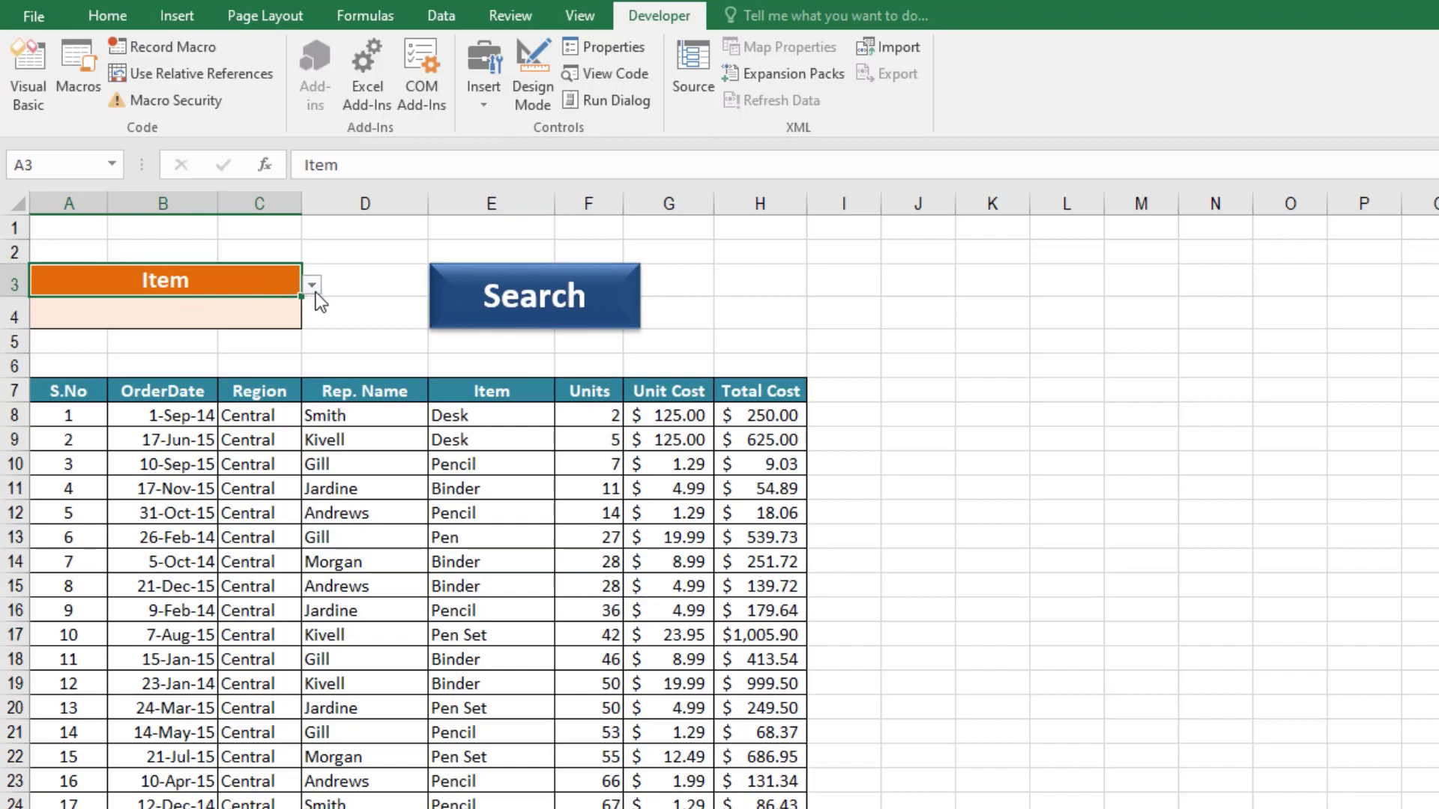
pyautogui.click(315, 291)
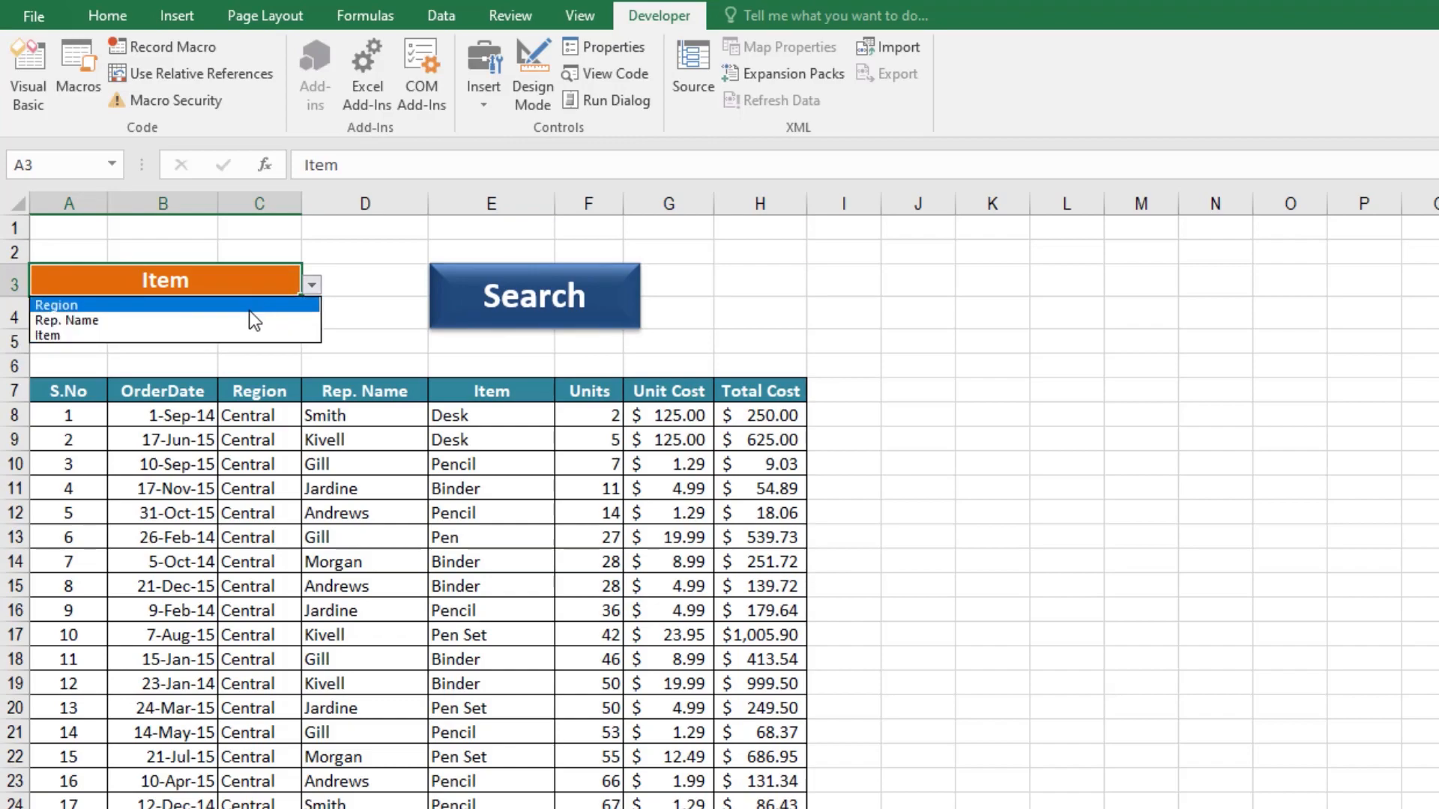
pyautogui.click(208, 322)
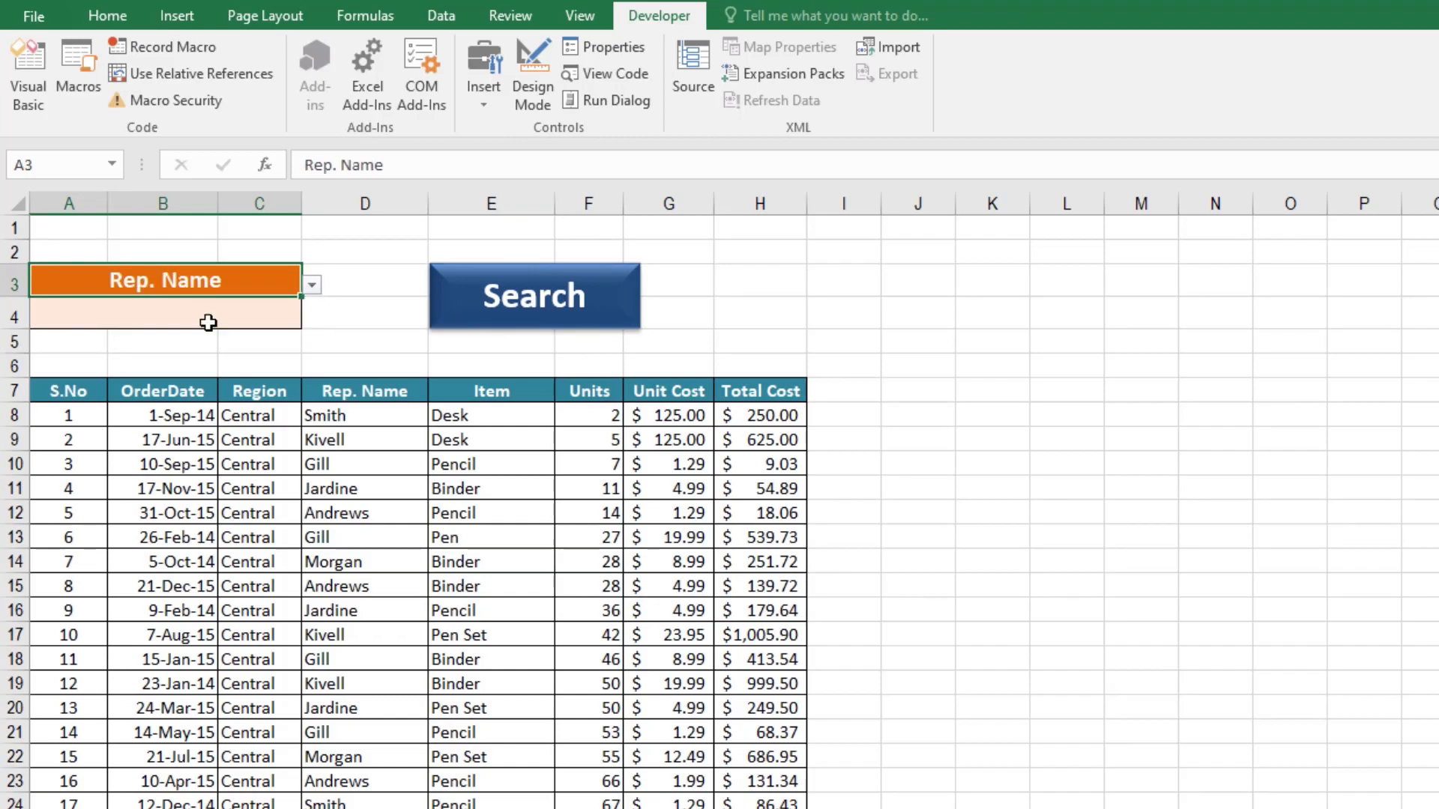
# - Look through the Rep. Name column, enter one representative's surname in search cell A4 and run the search
pyautogui.click(228, 310)
pyautogui.scroll(-2, 397, 732)
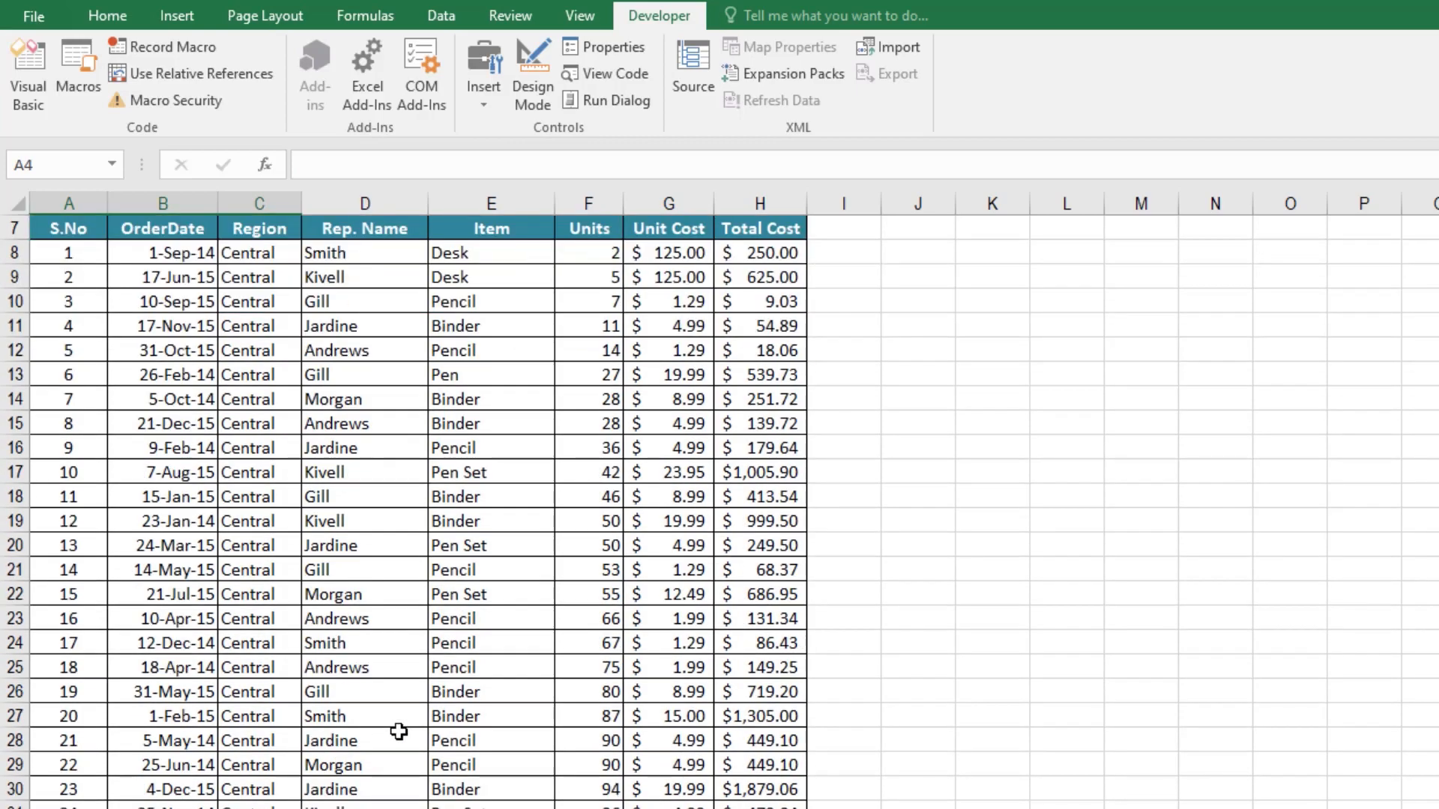
pyautogui.scroll(2, 386, 719)
pyautogui.click(342, 463)
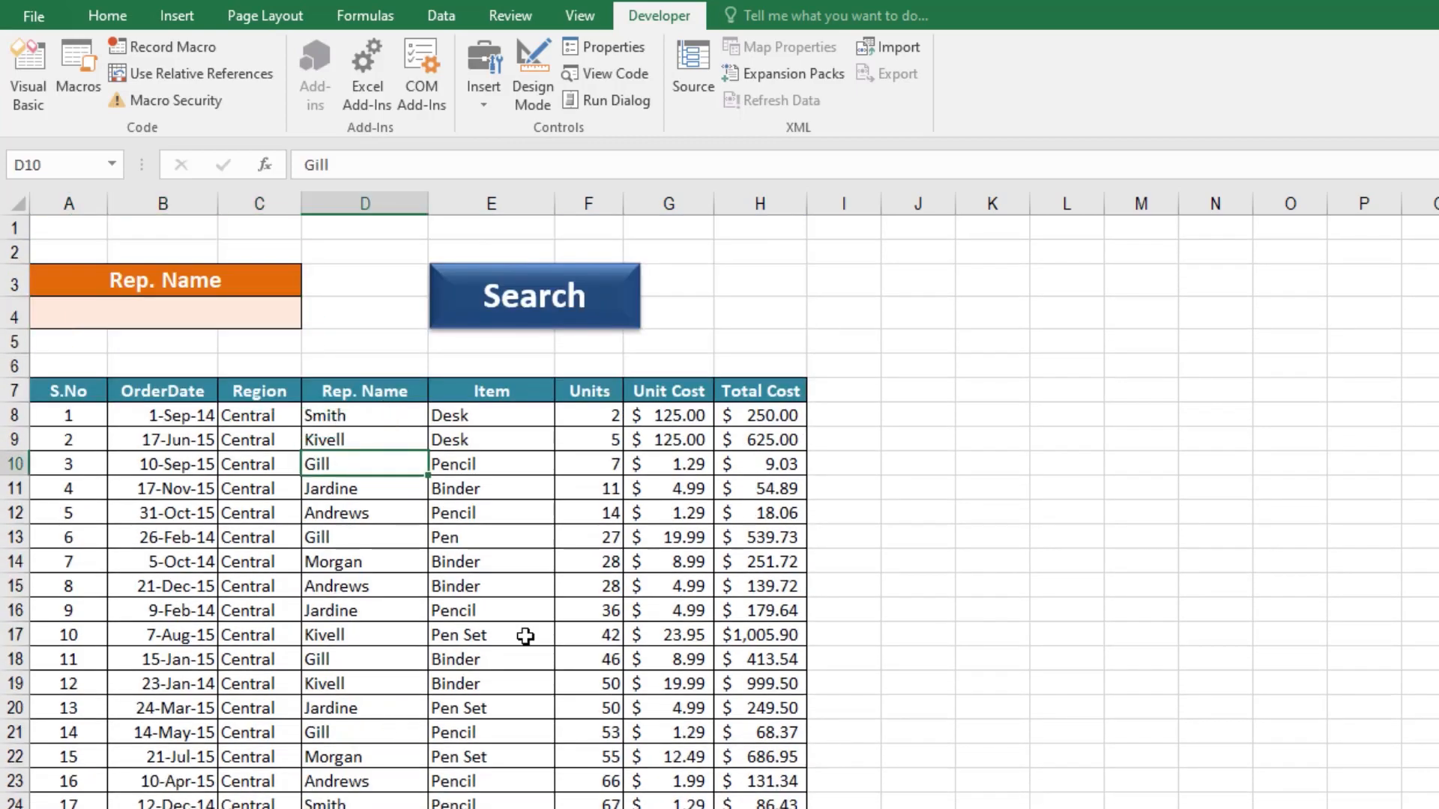
pyautogui.click(148, 309)
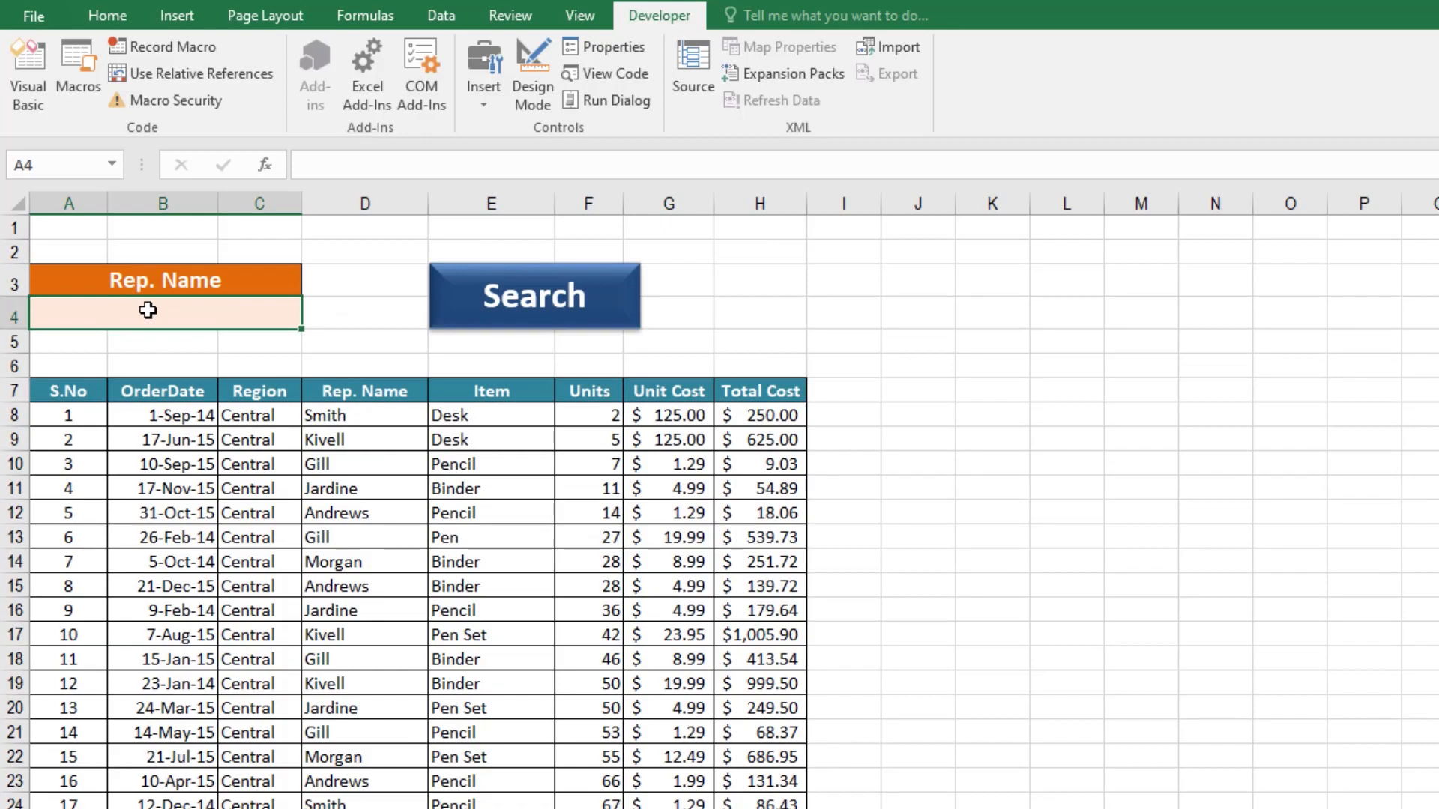
pyautogui.write('Smith')
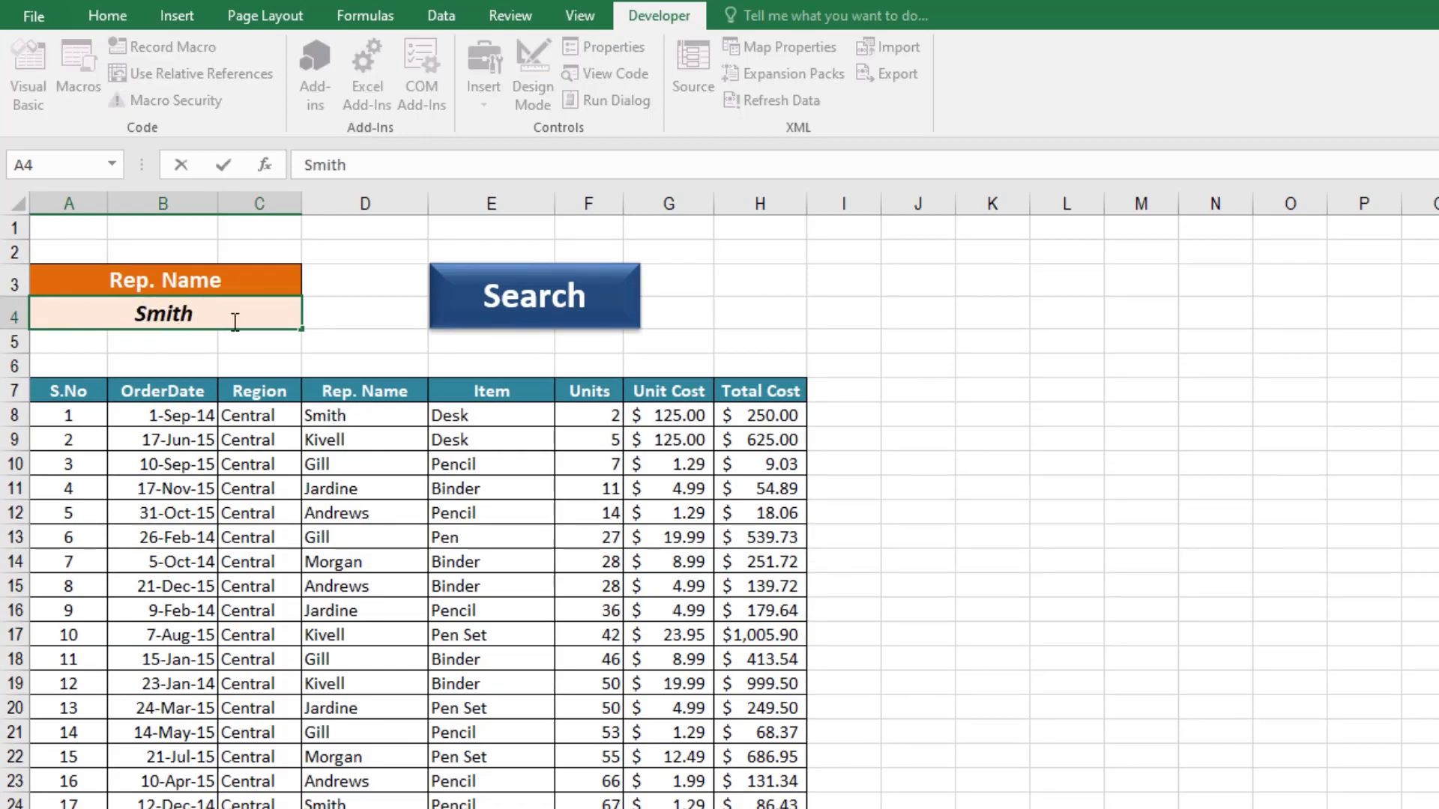
pyautogui.click(464, 313)
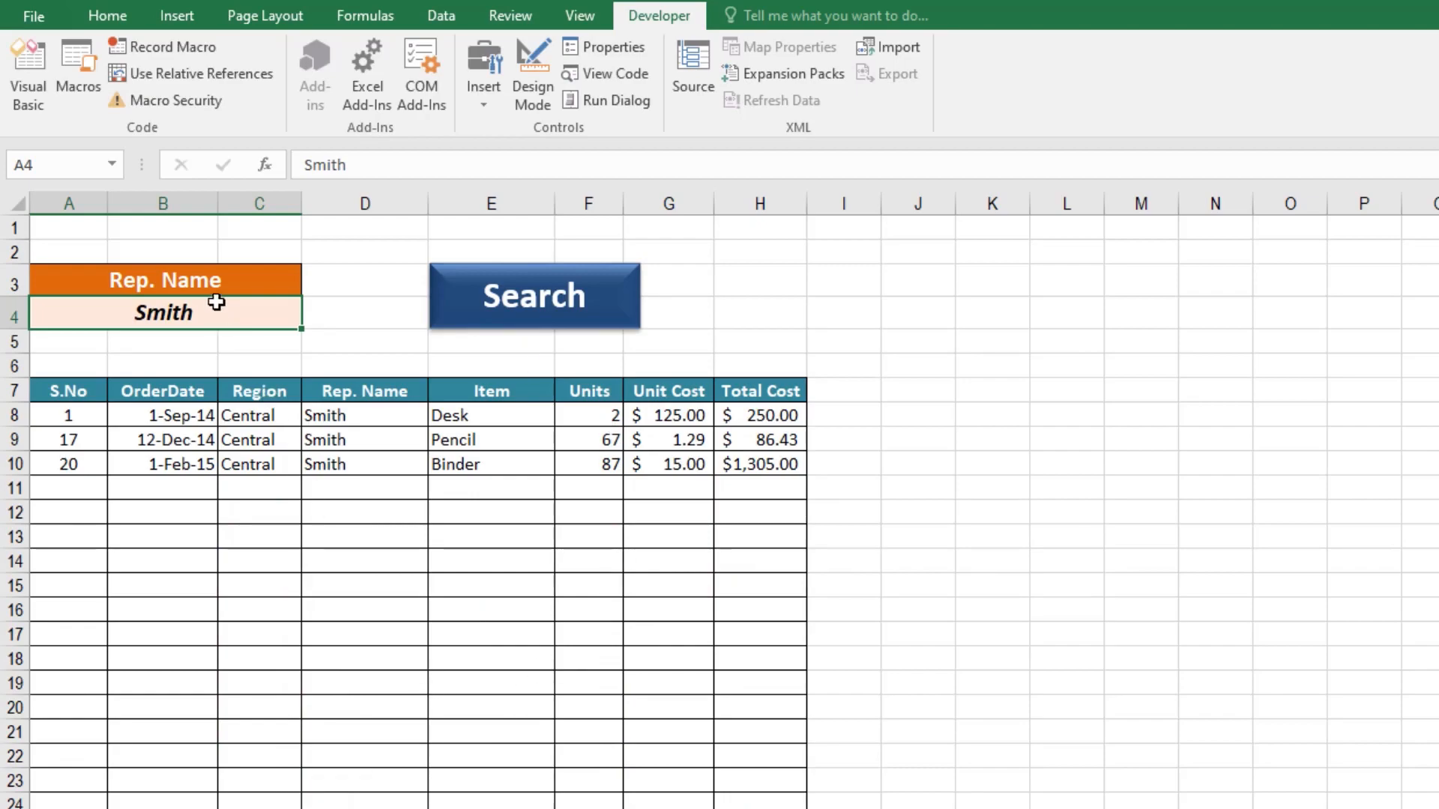
pyautogui.doubleClick(220, 305)
pyautogui.press('BackSpace')
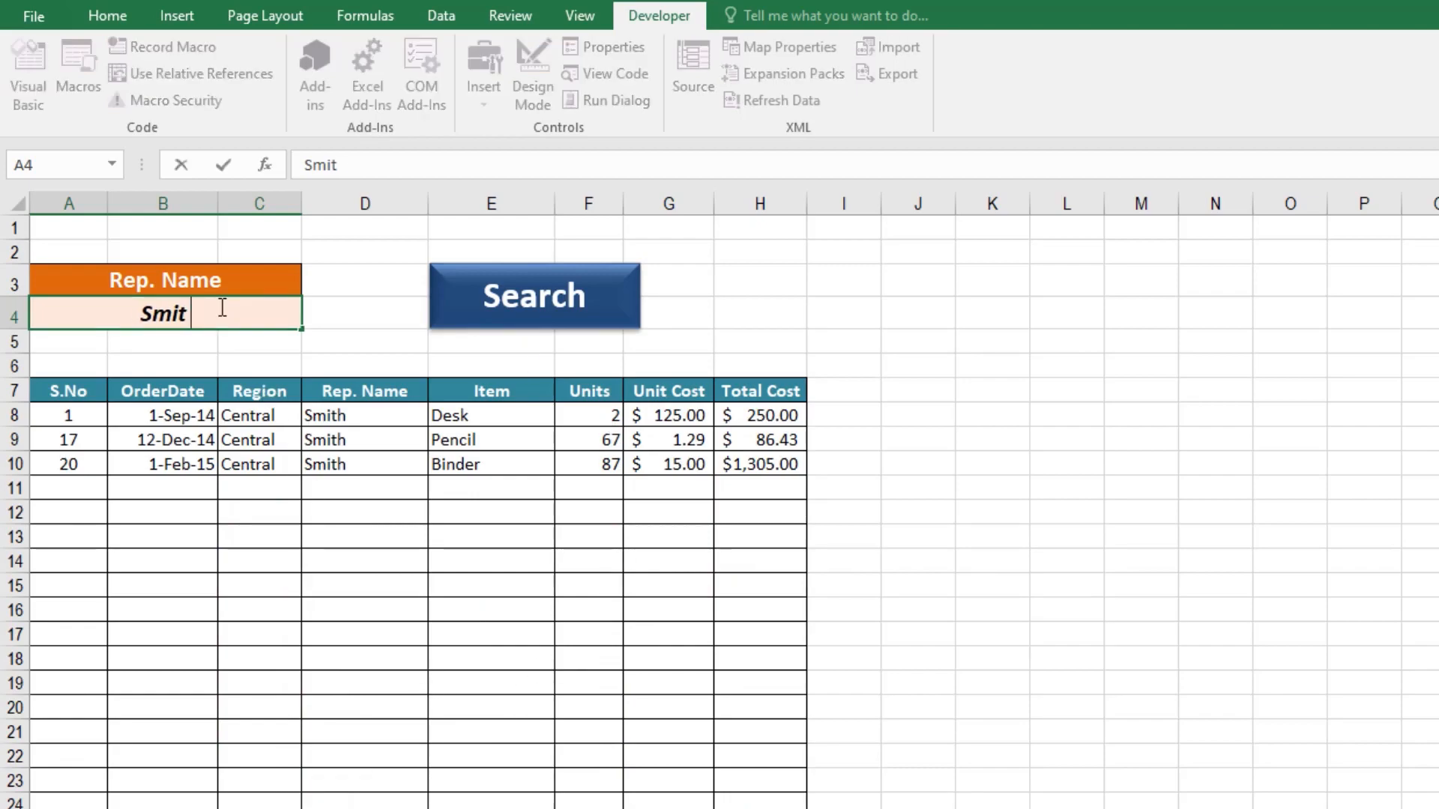
pyautogui.write('h')
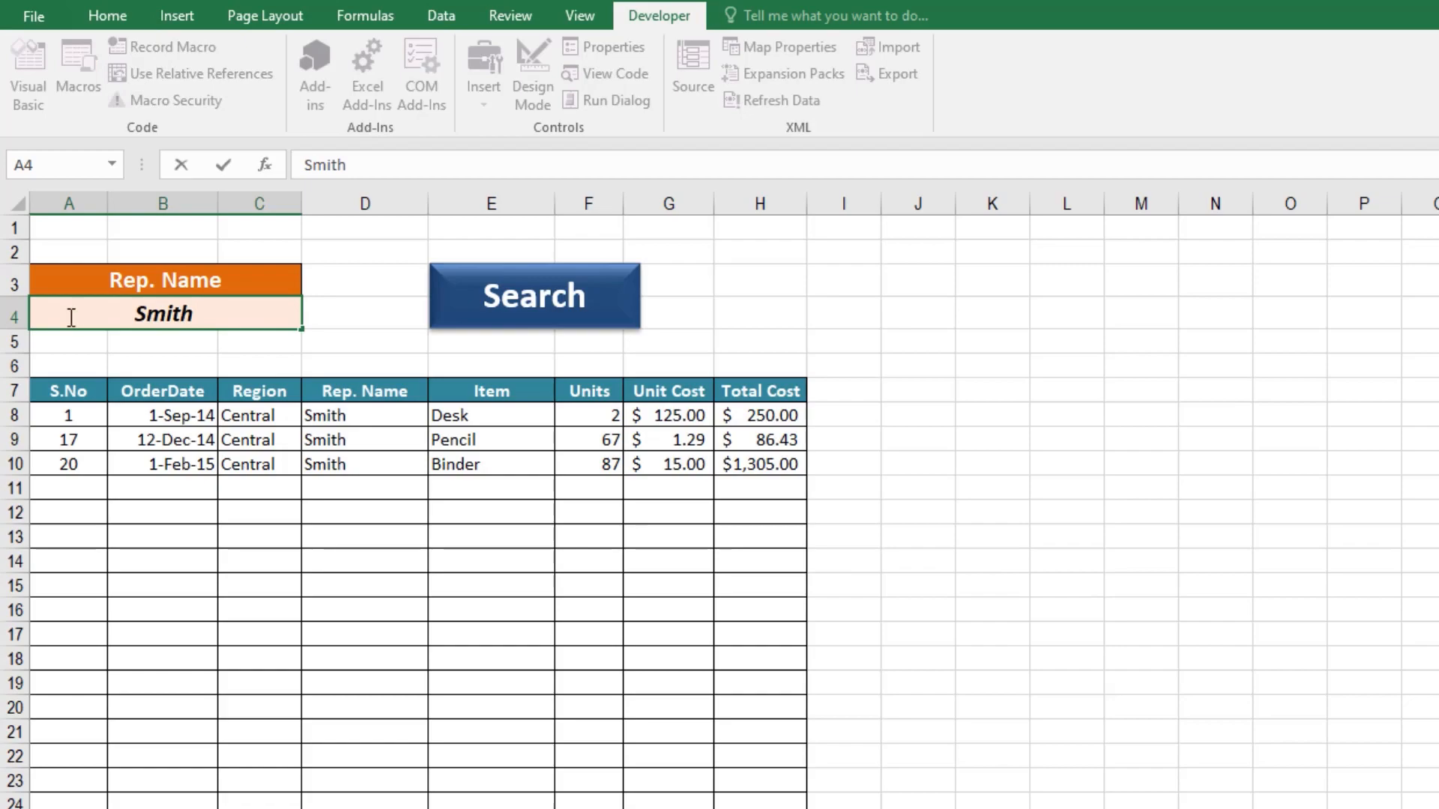
pyautogui.click(272, 563)
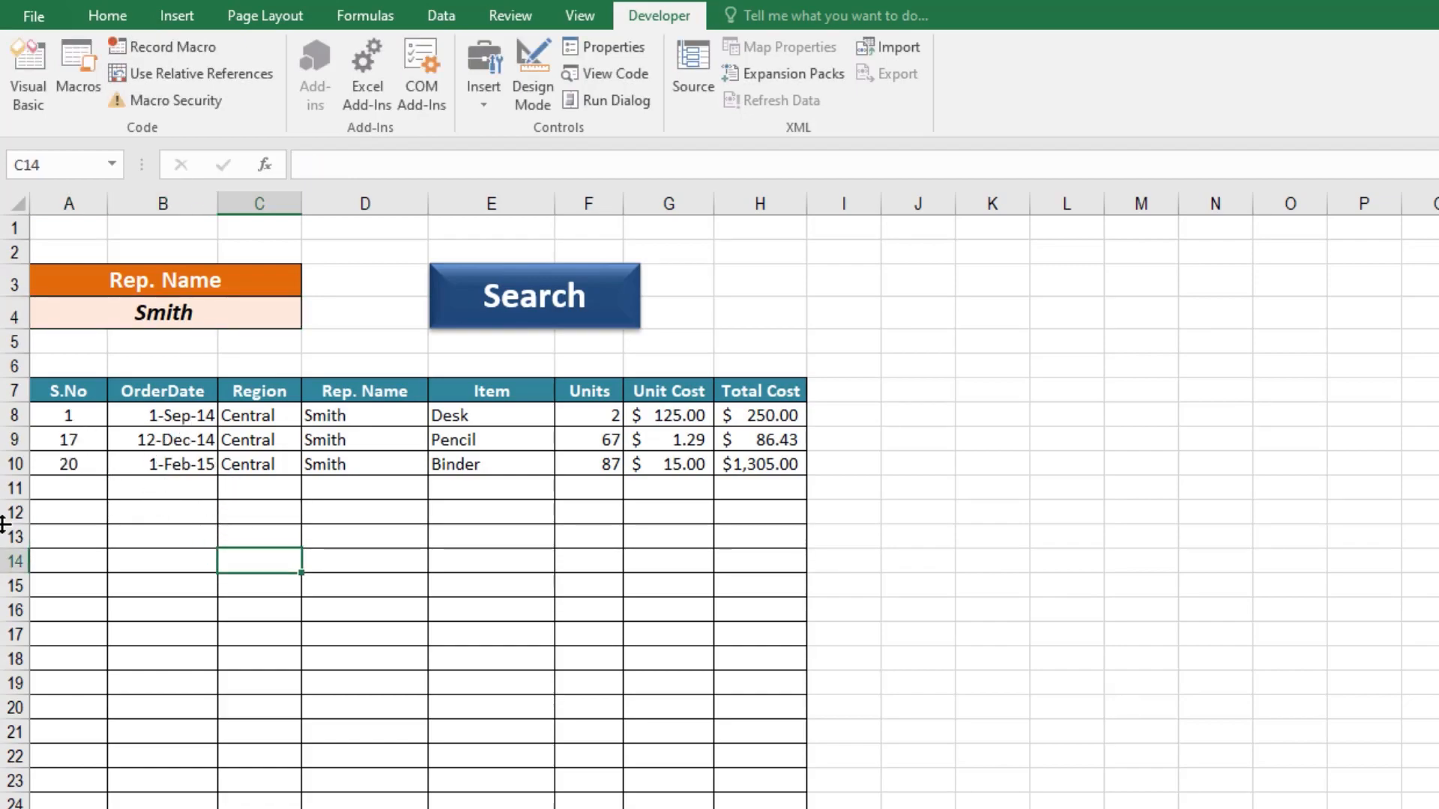
pyautogui.click(193, 312)
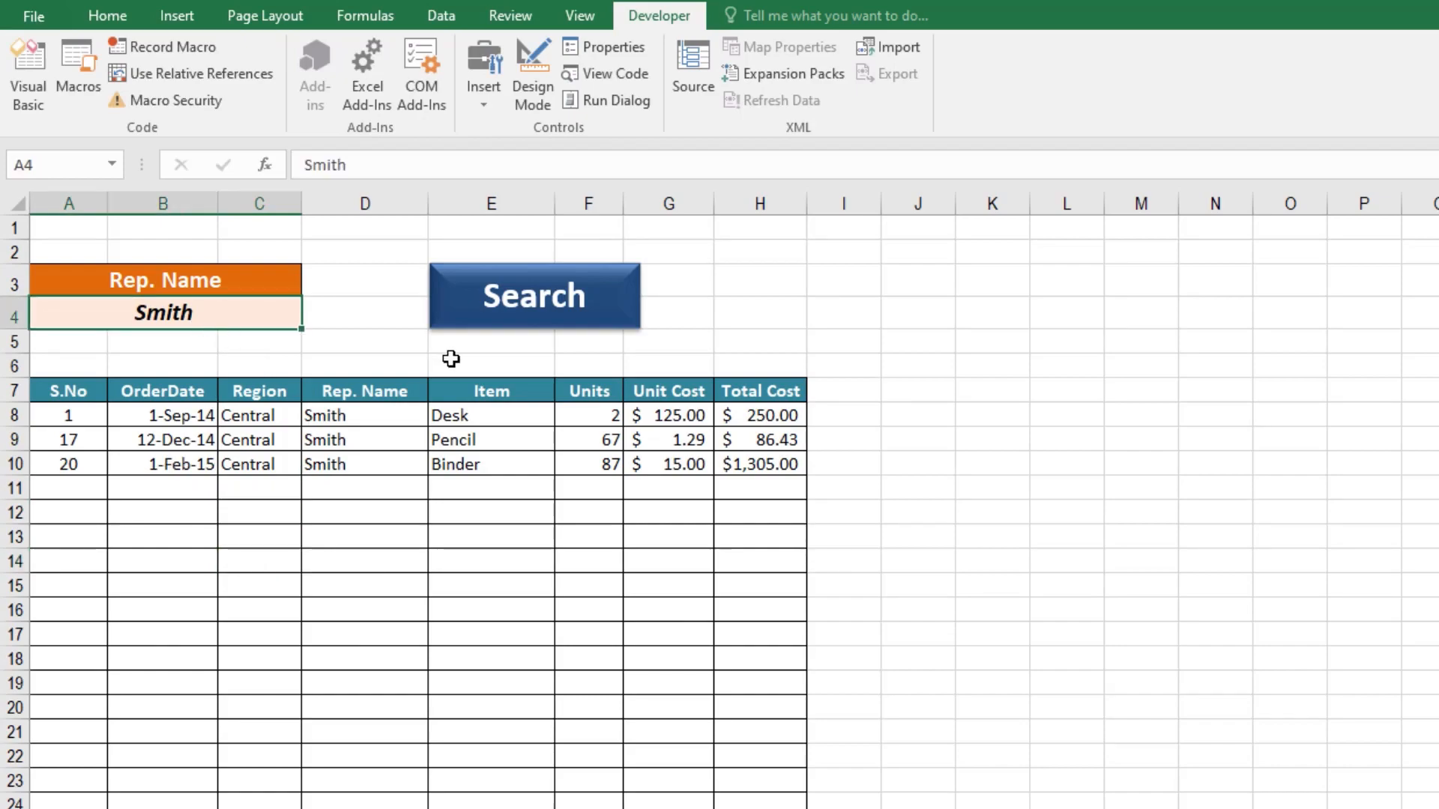
# - Set the search heading to Region, enter West as the search value and run the search
pyautogui.click(297, 283)
pyautogui.click(312, 285)
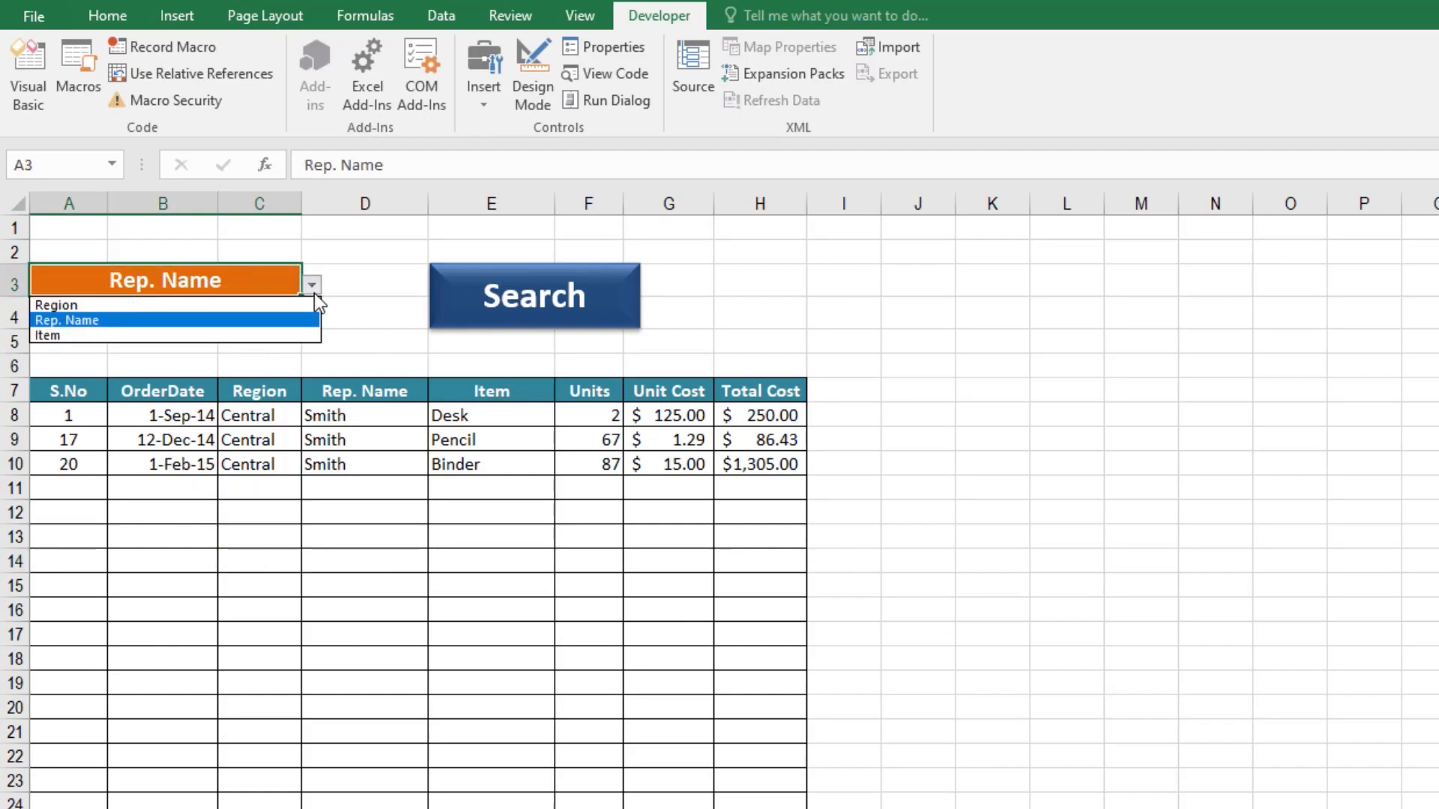
pyautogui.click(176, 306)
pyautogui.click(178, 309)
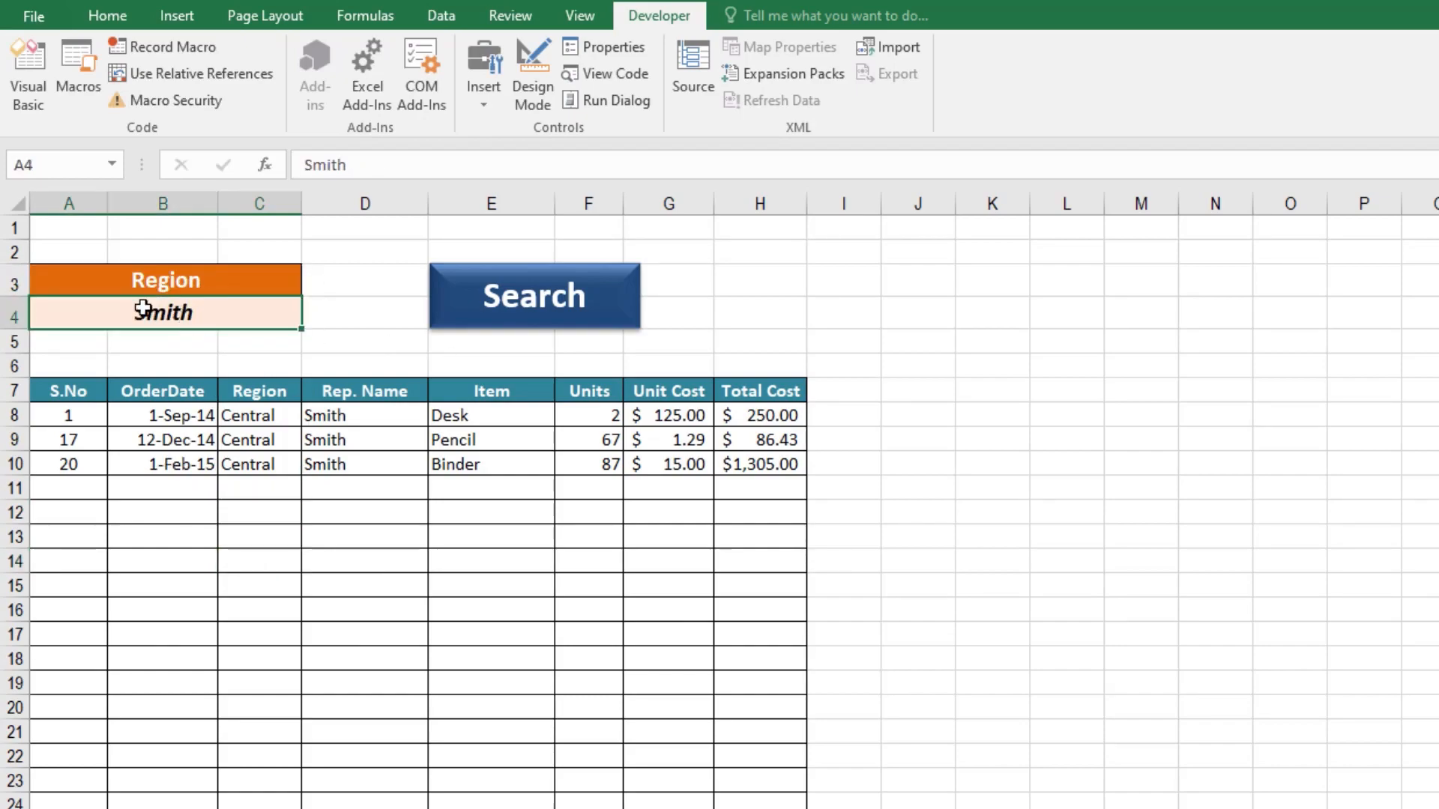
pyautogui.write('West')
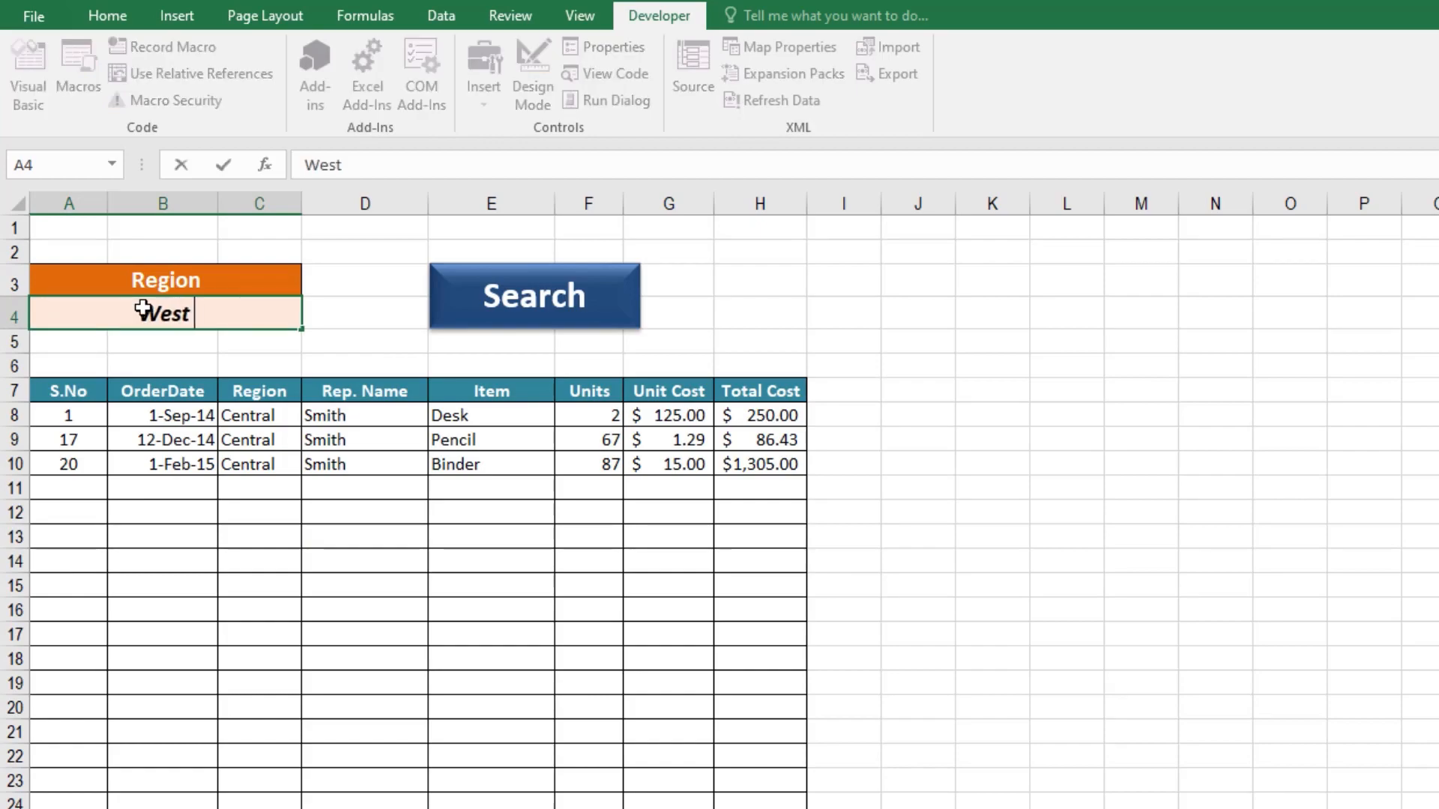
pyautogui.click(497, 300)
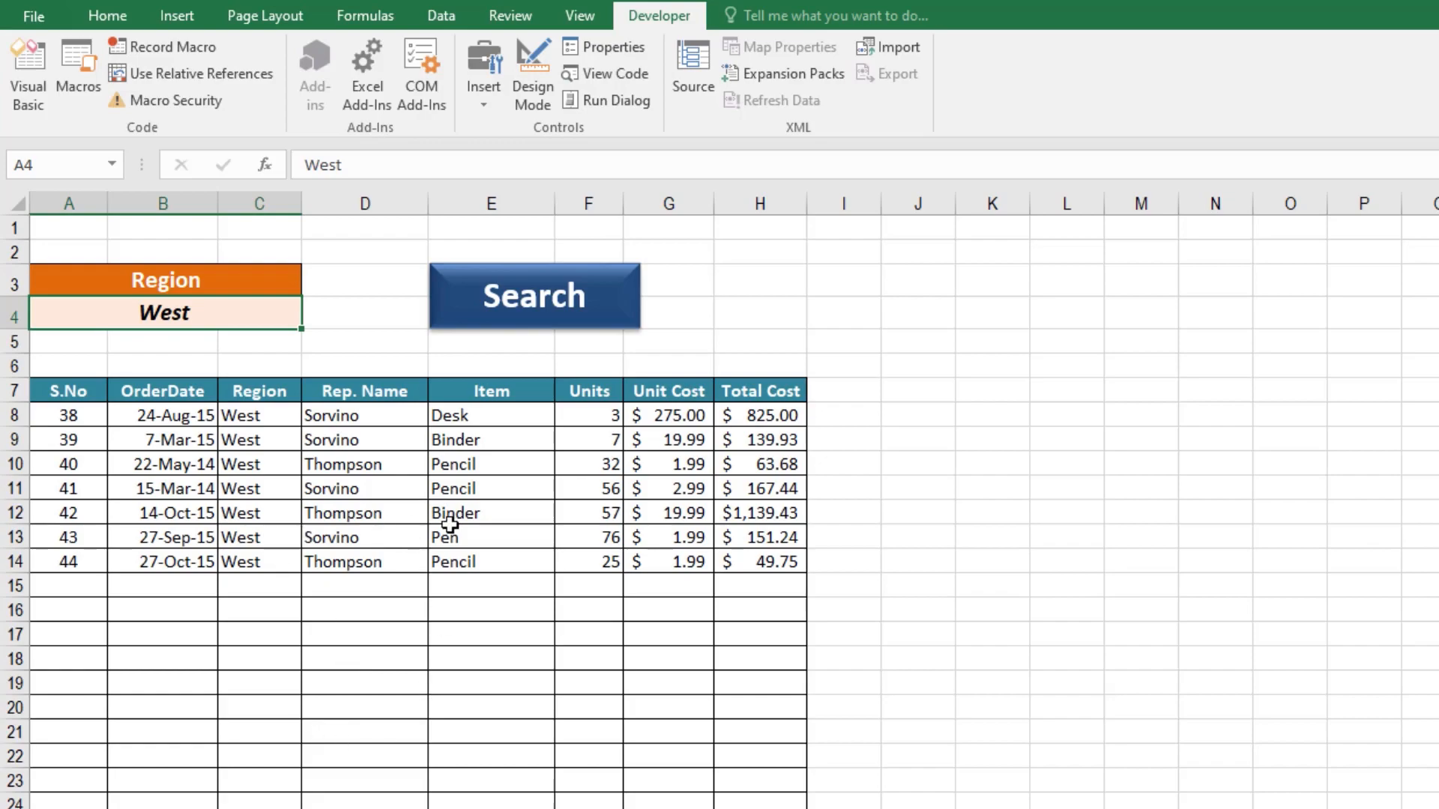
# - Set the search heading in A3 to Item, enter Binder as the search value and run the search
pyautogui.click(231, 288)
pyautogui.click(314, 286)
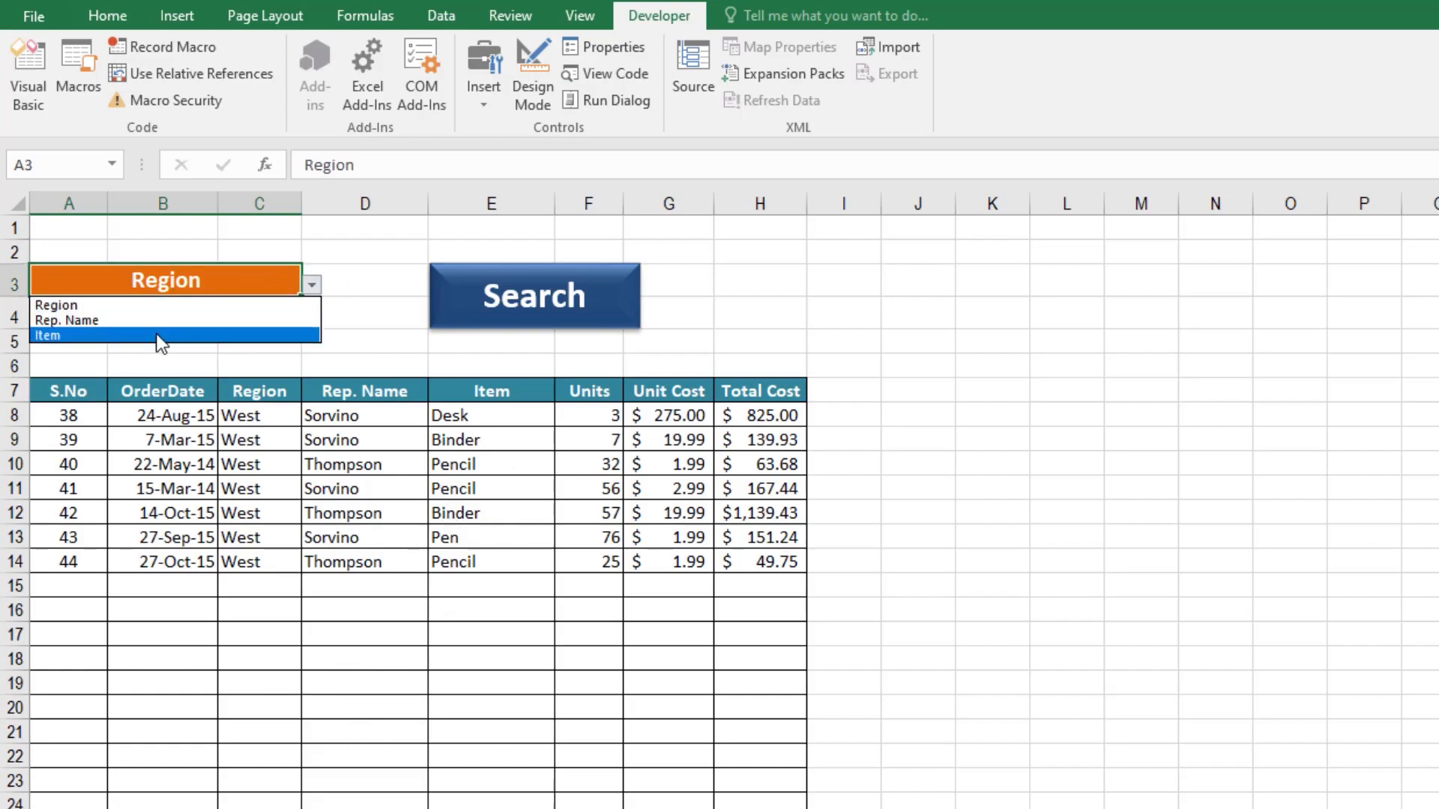
pyautogui.click(155, 335)
pyautogui.click(184, 320)
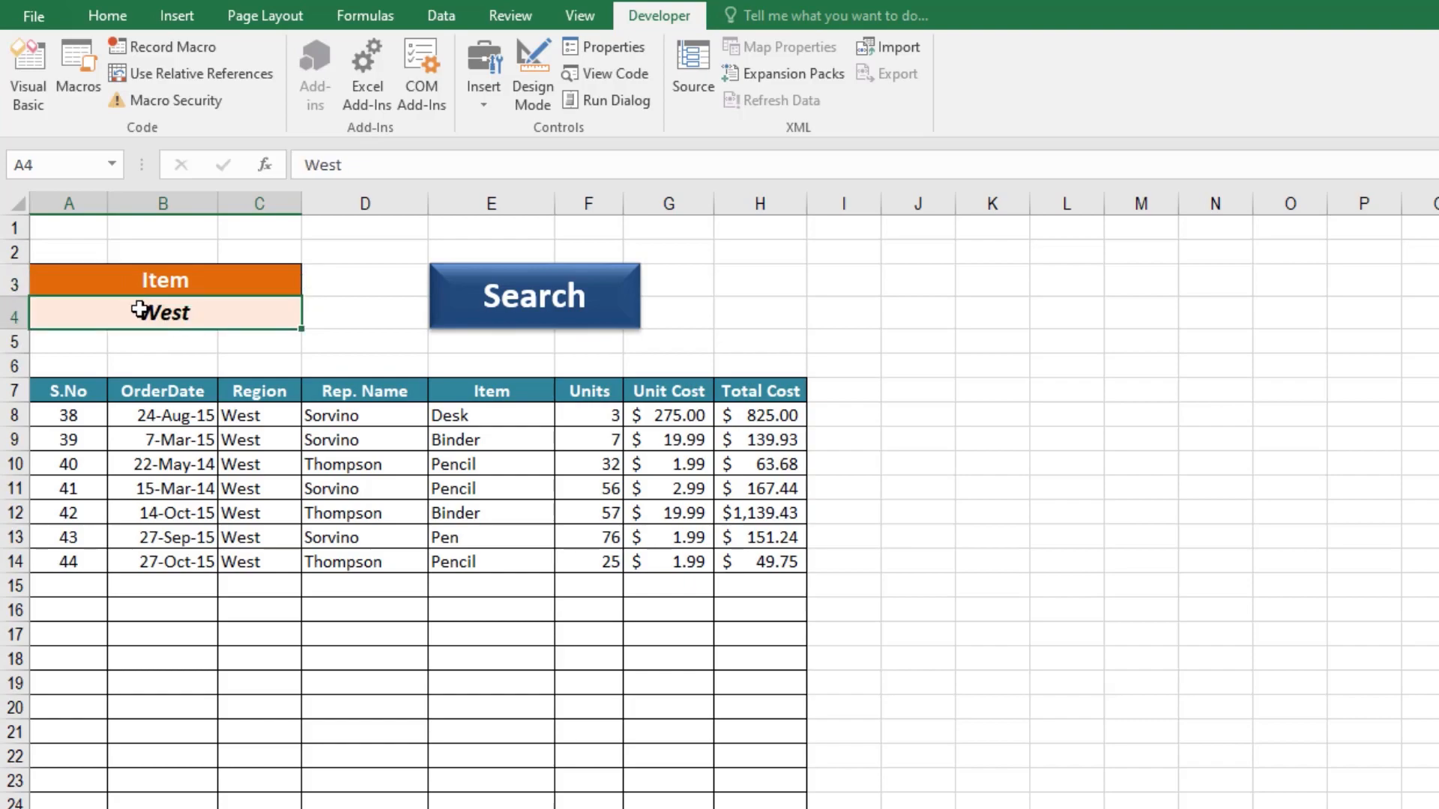
pyautogui.write('Binder')
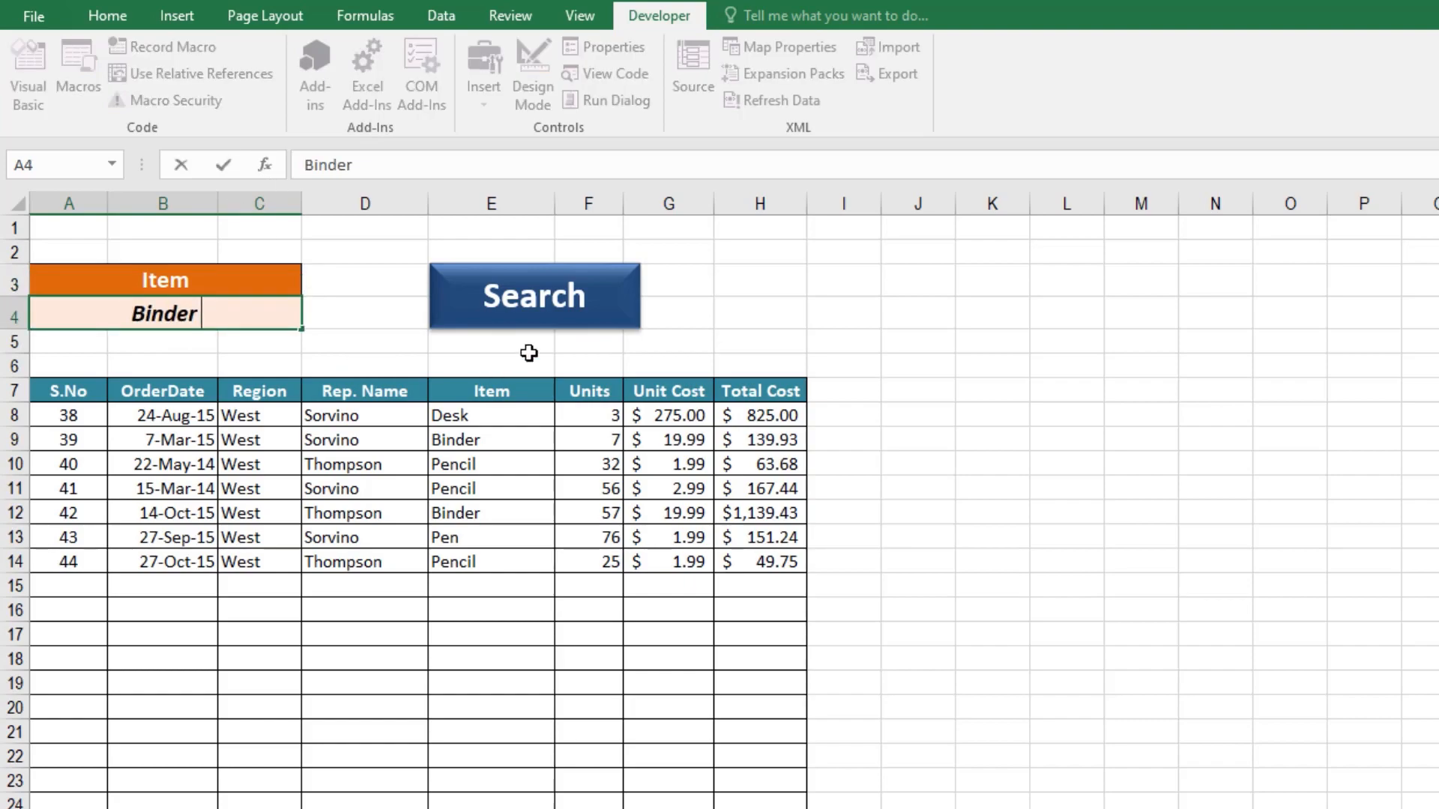
pyautogui.click(545, 316)
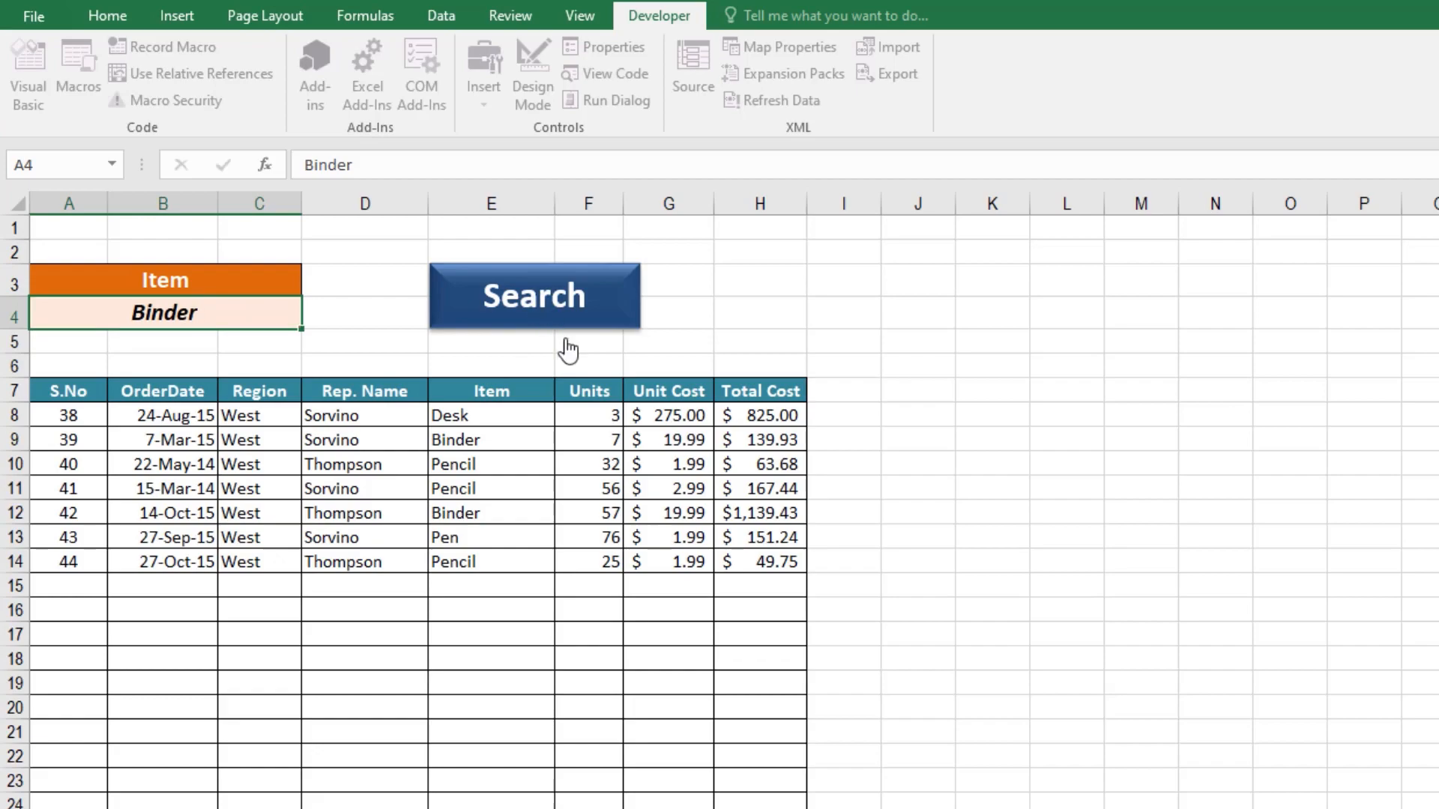
pyautogui.click(902, 674)
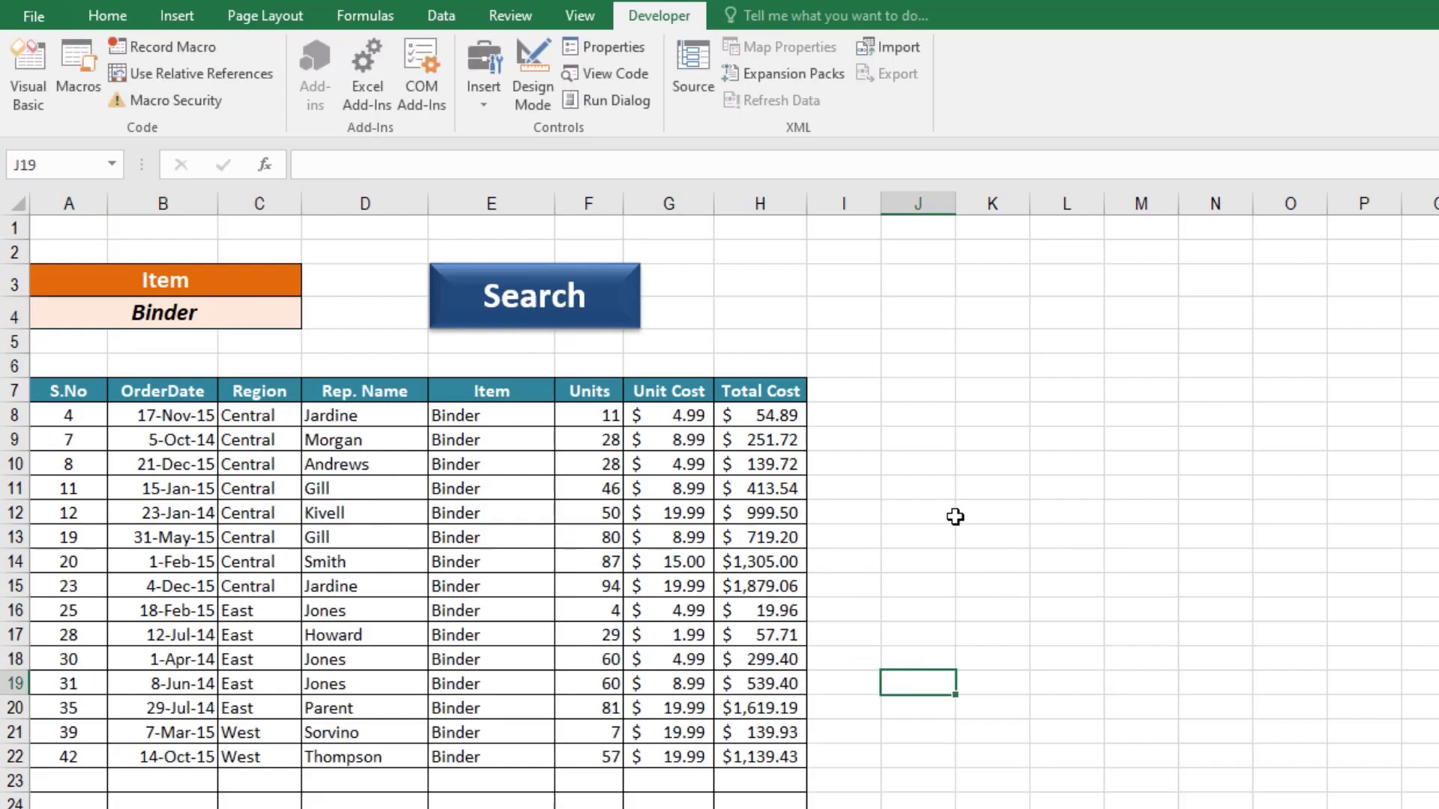
# - Clear the search value in cell A4, run the search and look through the listed records
pyautogui.click(241, 303)
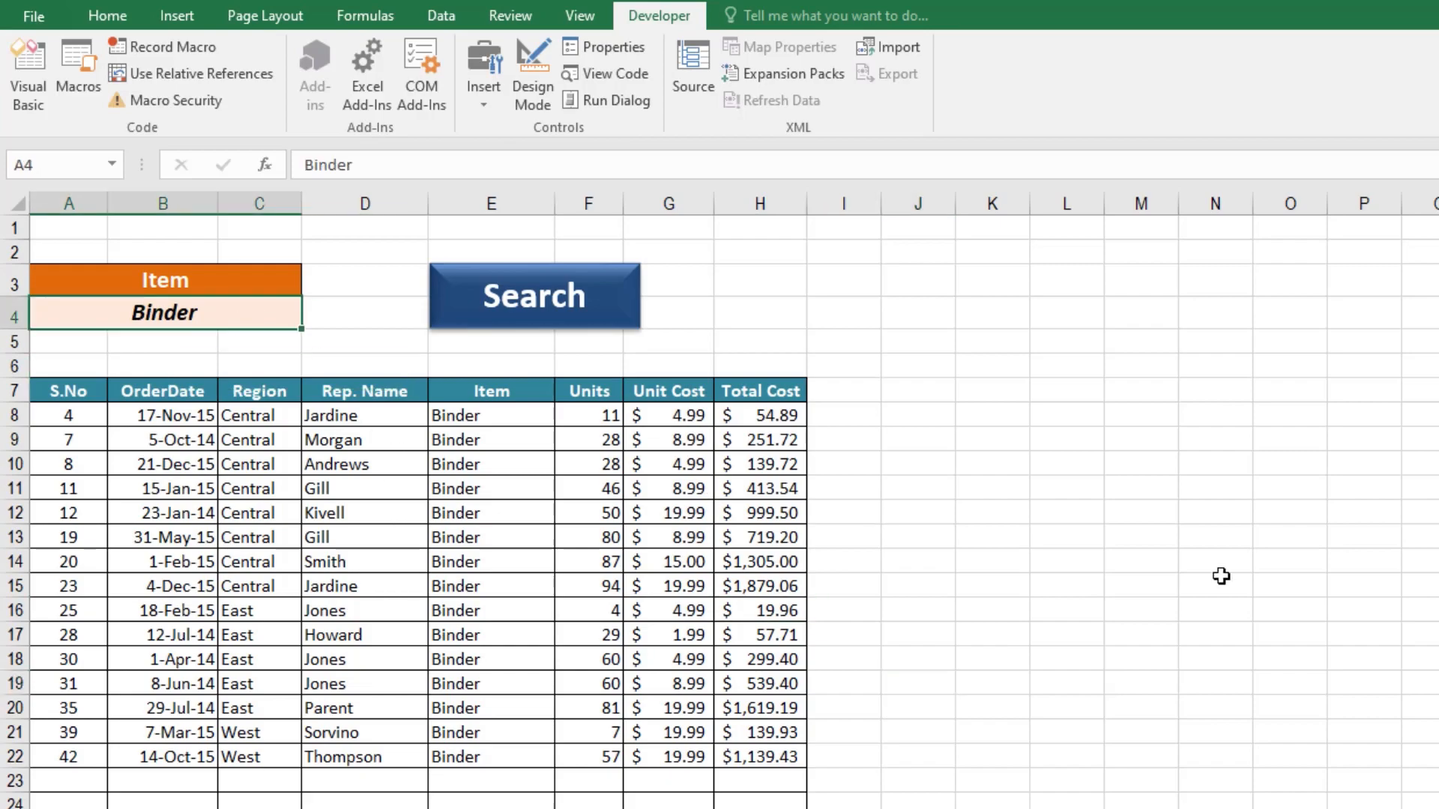
pyautogui.press('Delete')
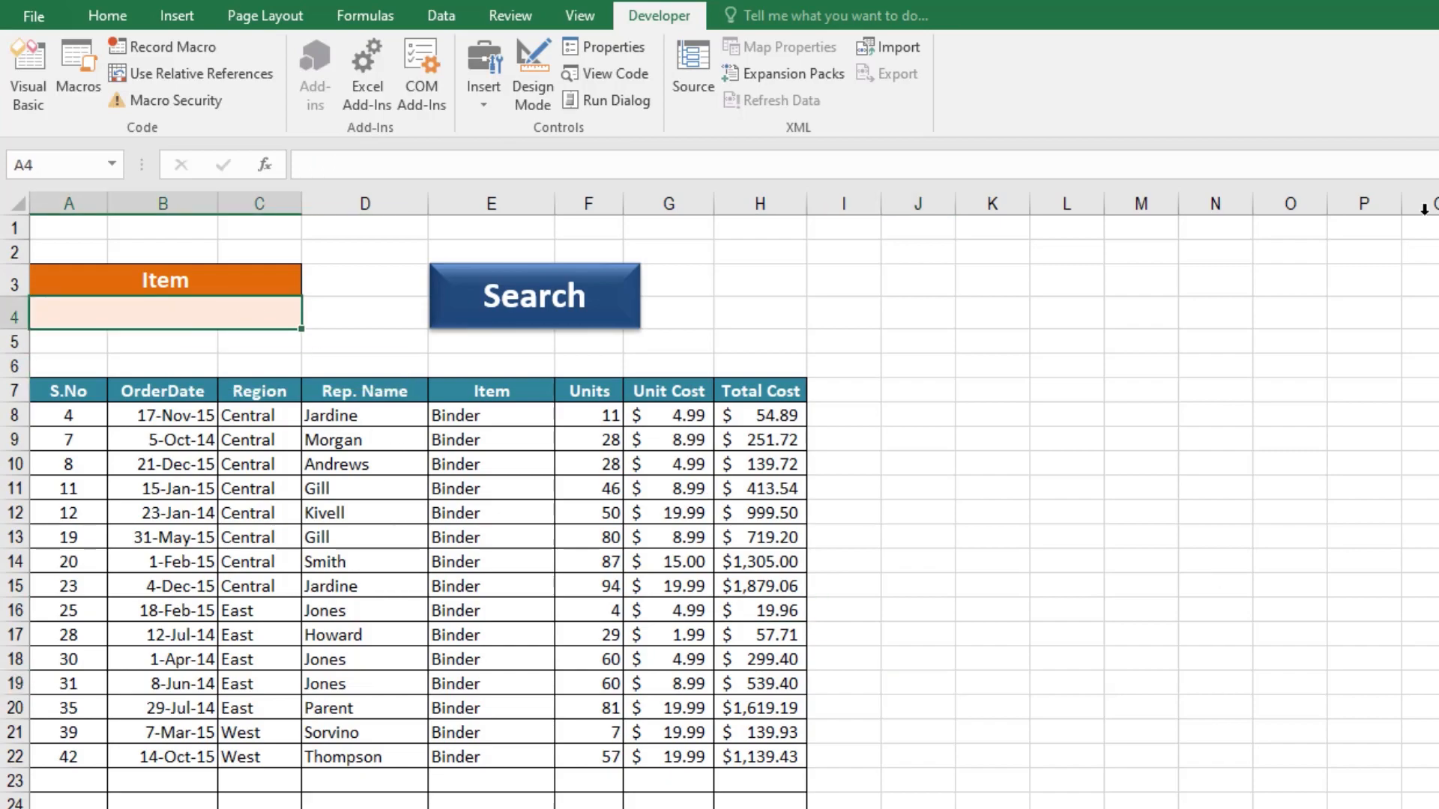
pyautogui.click(562, 307)
pyautogui.scroll(-7, 449, 682)
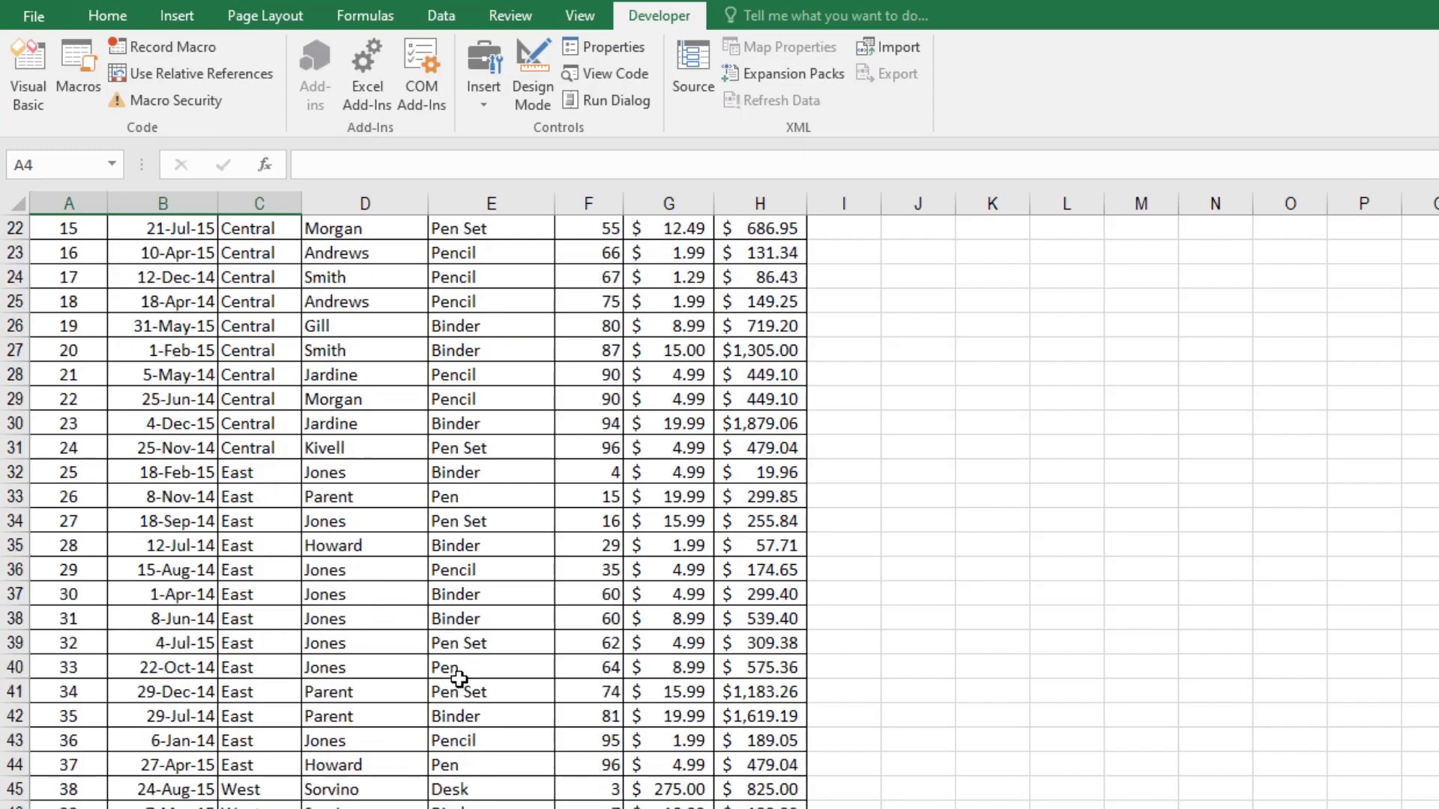
pyautogui.scroll(-5, 459, 678)
pyautogui.scroll(12, 459, 678)
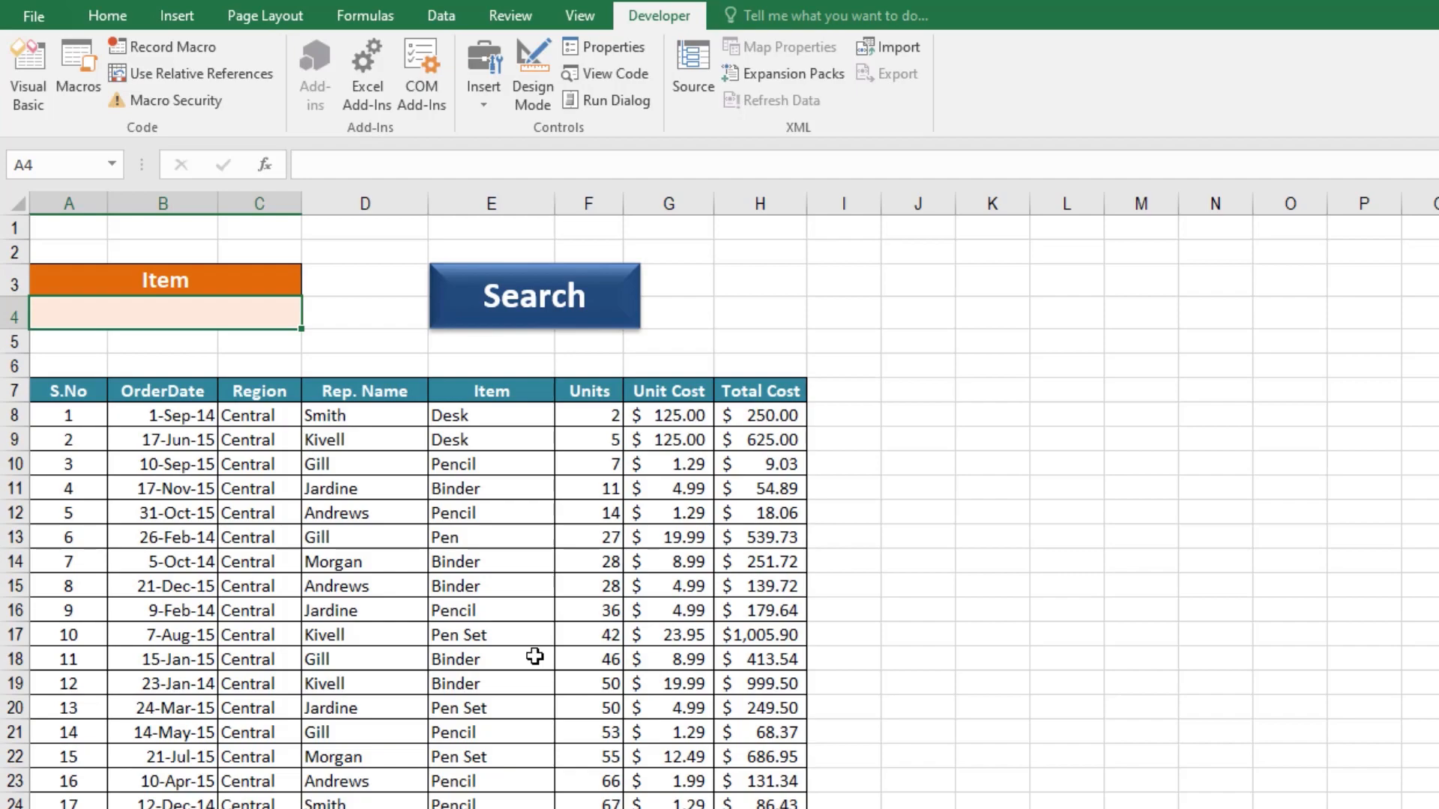
pyautogui.scroll(-3, 534, 657)
pyautogui.scroll(3, 537, 656)
pyautogui.scroll(-2, 468, 620)
pyautogui.scroll(2, 470, 615)
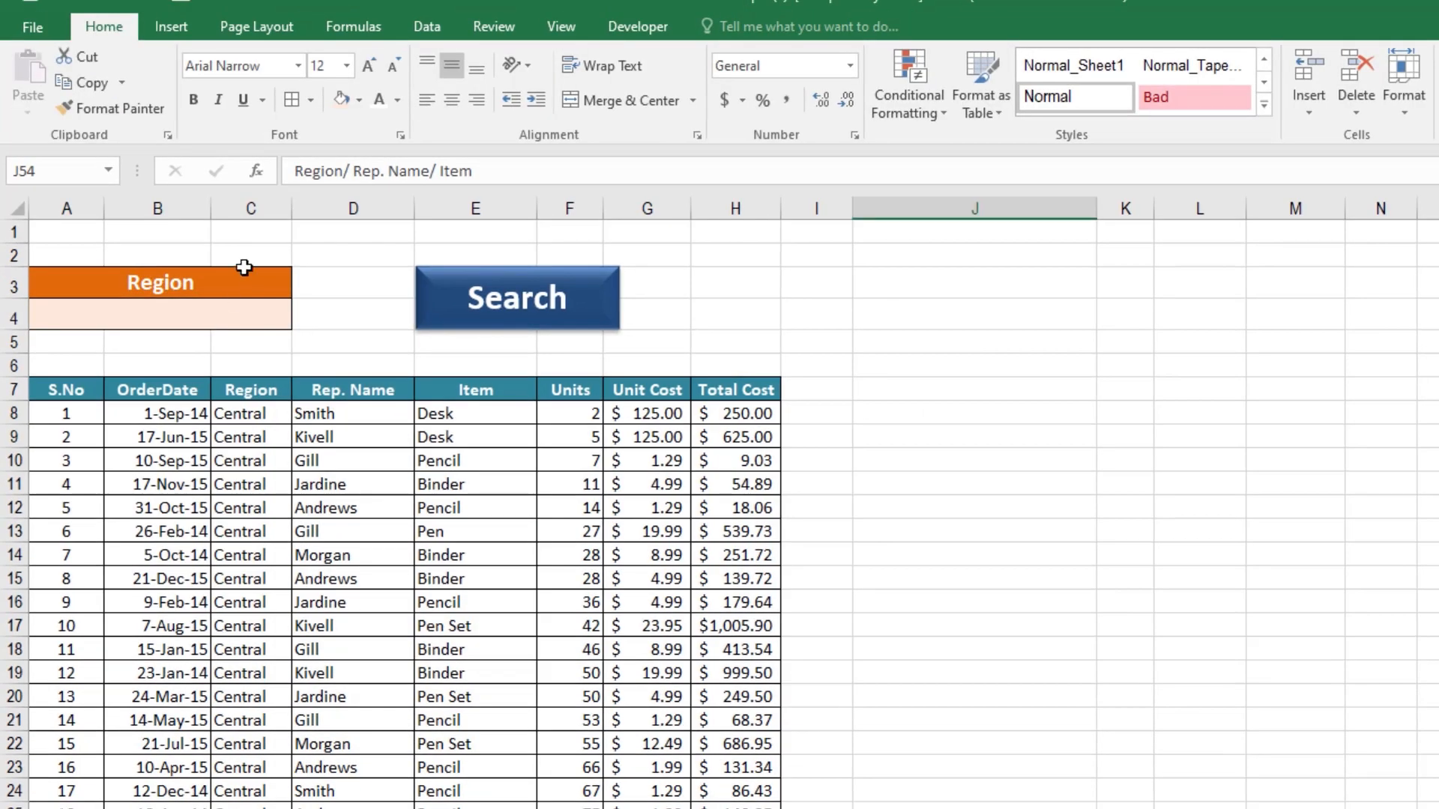
# - Enter West in cell A4 under the Region heading and run the search
pyautogui.click(281, 286)
pyautogui.click(267, 315)
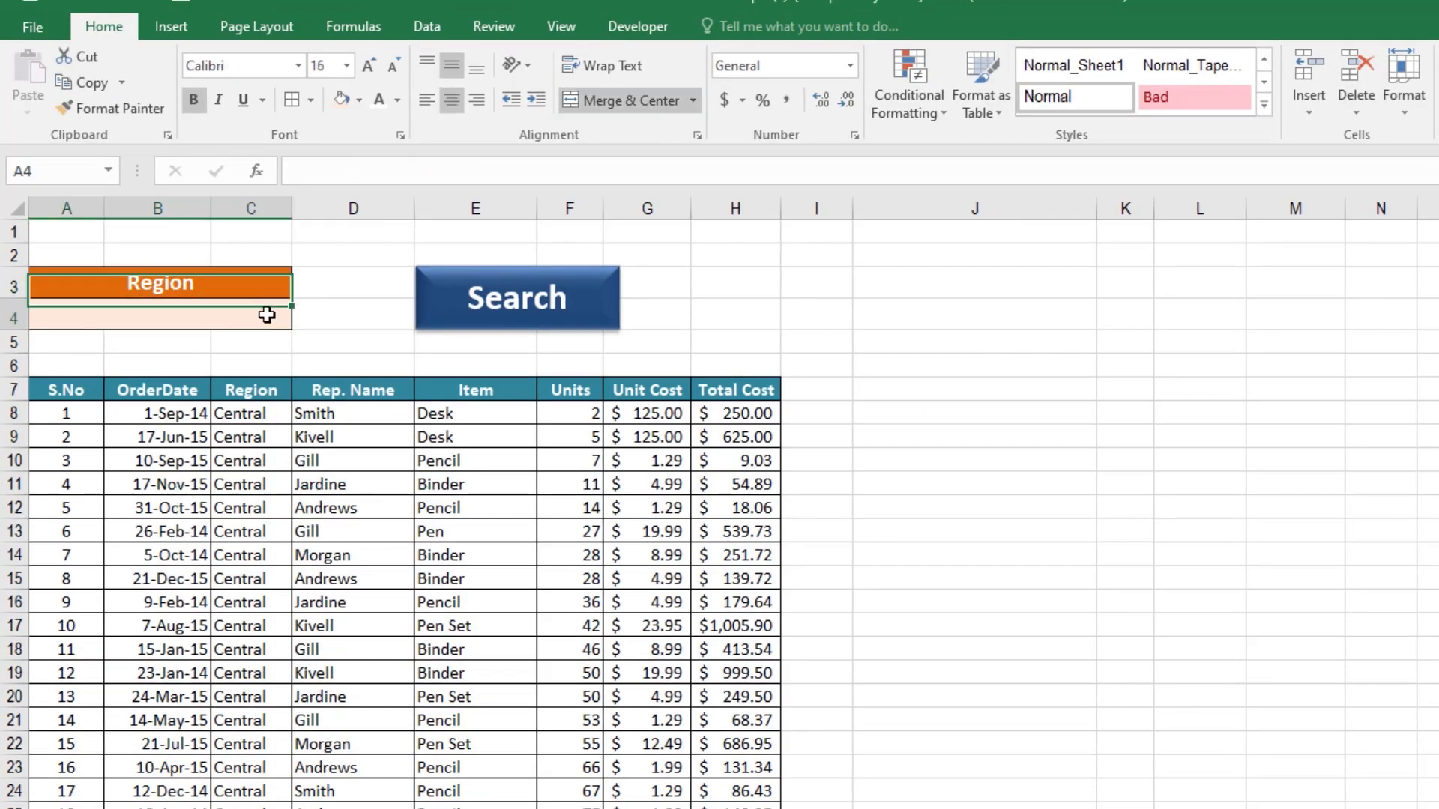
pyautogui.write('West')
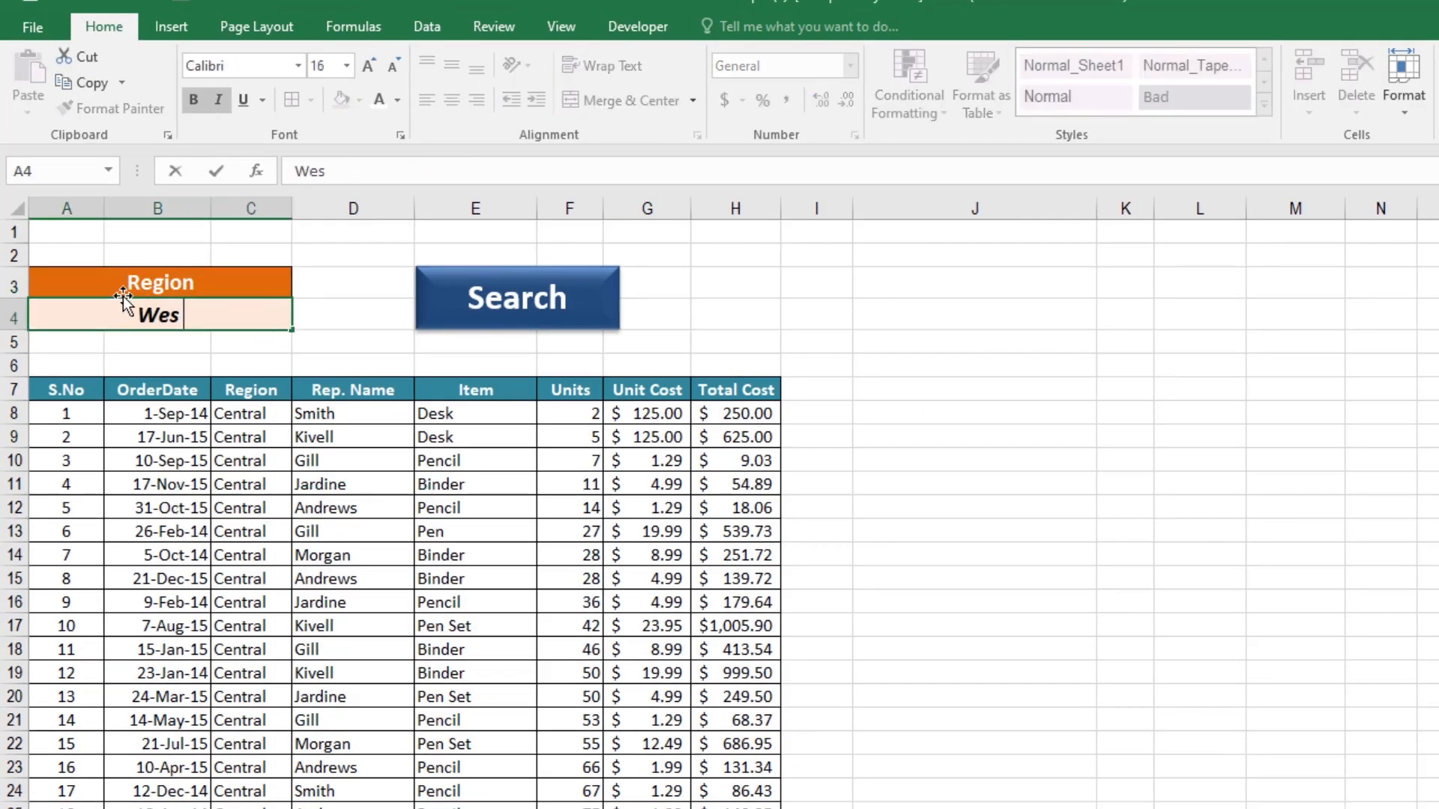
pyautogui.click(441, 318)
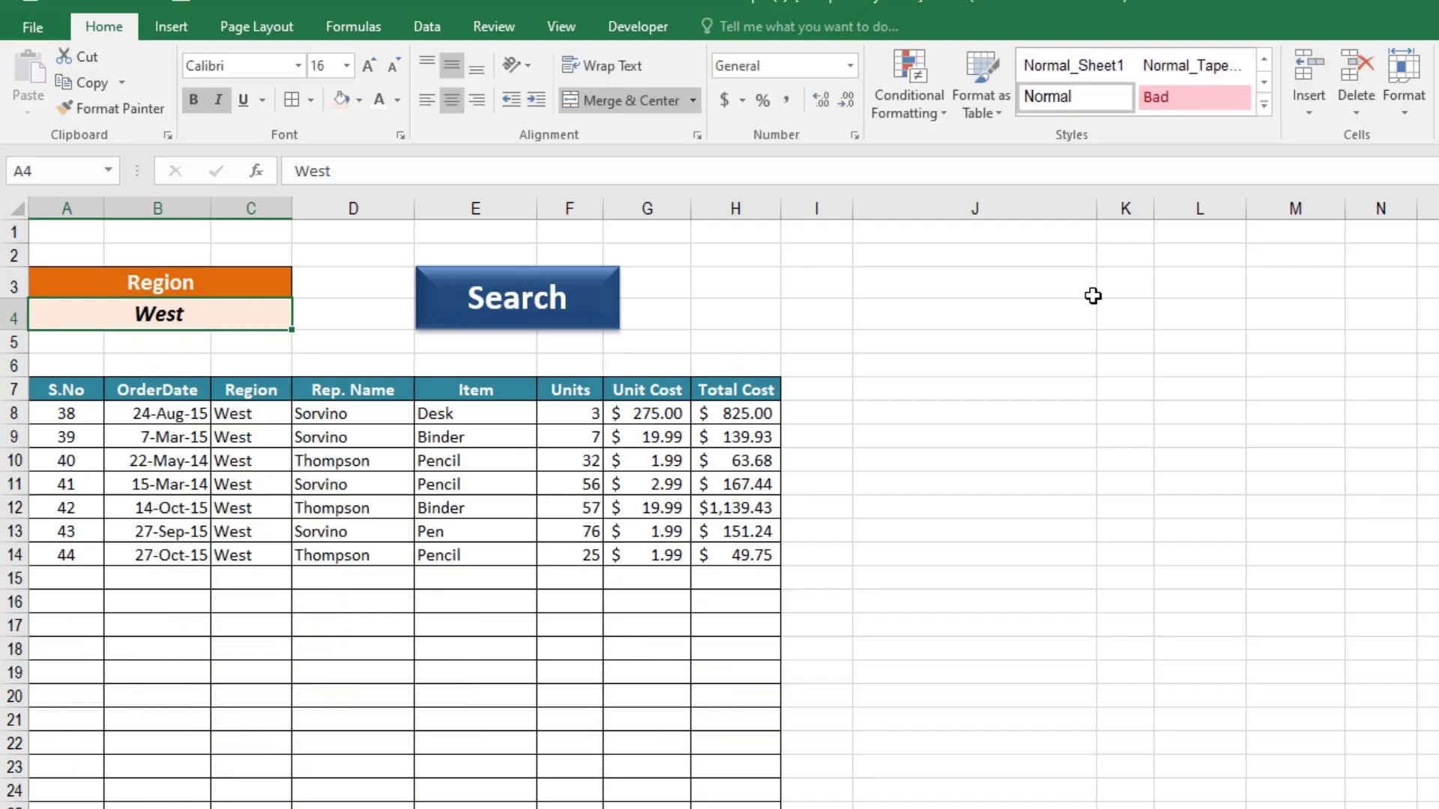
# - Move the "Region/ Rep. Name/ Item" text from cell J54 to cell J3
pyautogui.moveTo(978, 278); pyautogui.dragTo(1316, 359)
pyautogui.scroll(-15, 1179, 510)
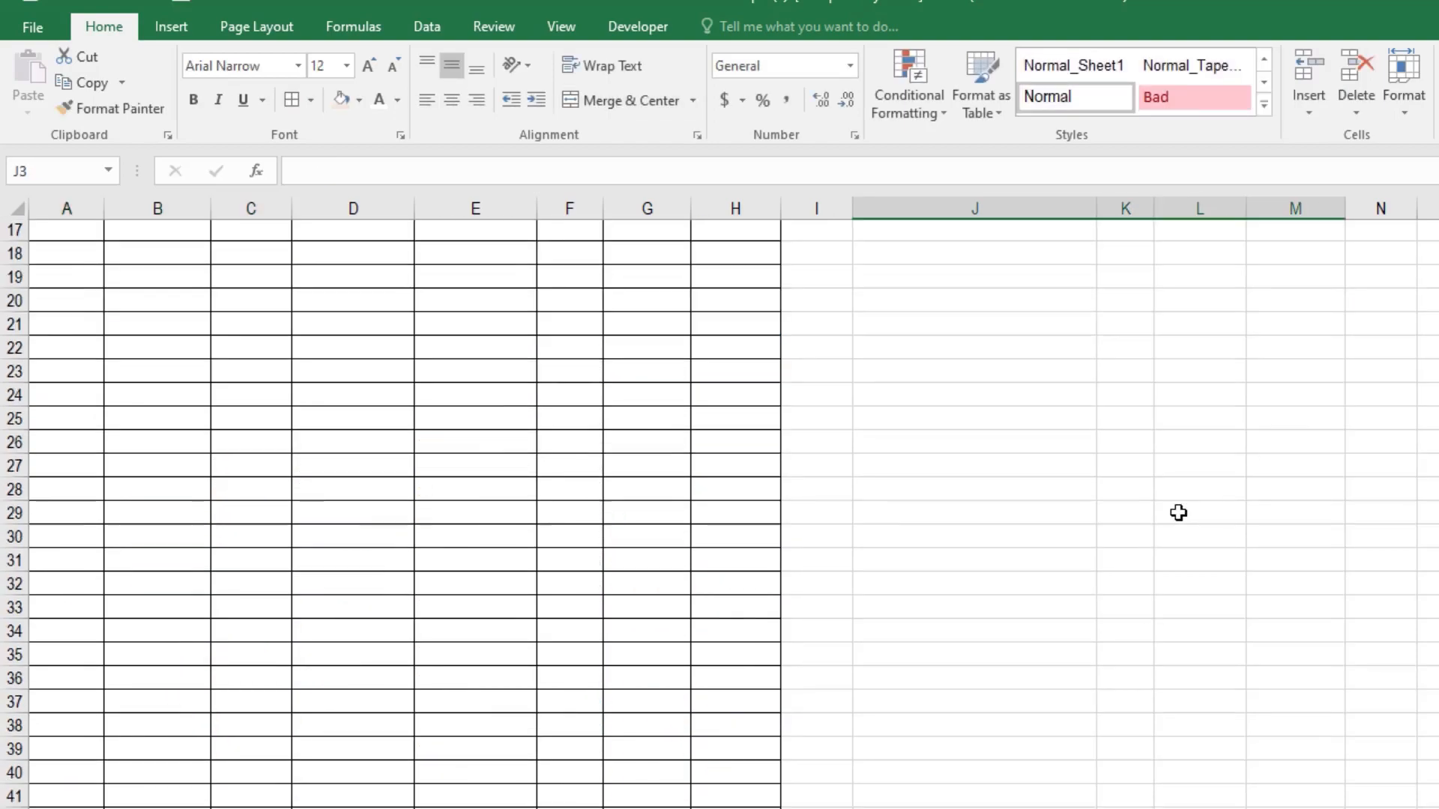
pyautogui.rightClick(933, 431)
pyautogui.click(967, 450)
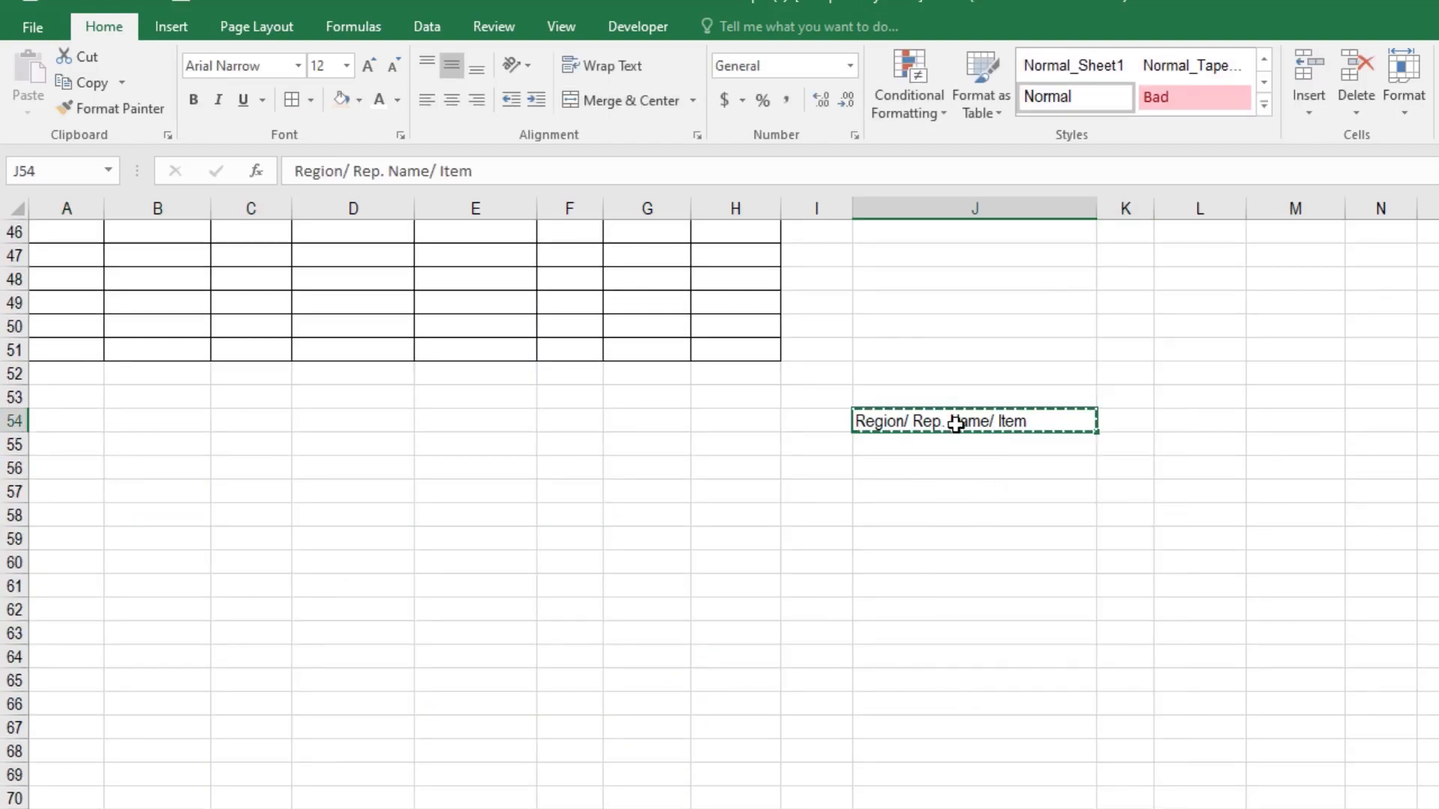
pyautogui.scroll(15, 966, 408)
pyautogui.rightClick(936, 292)
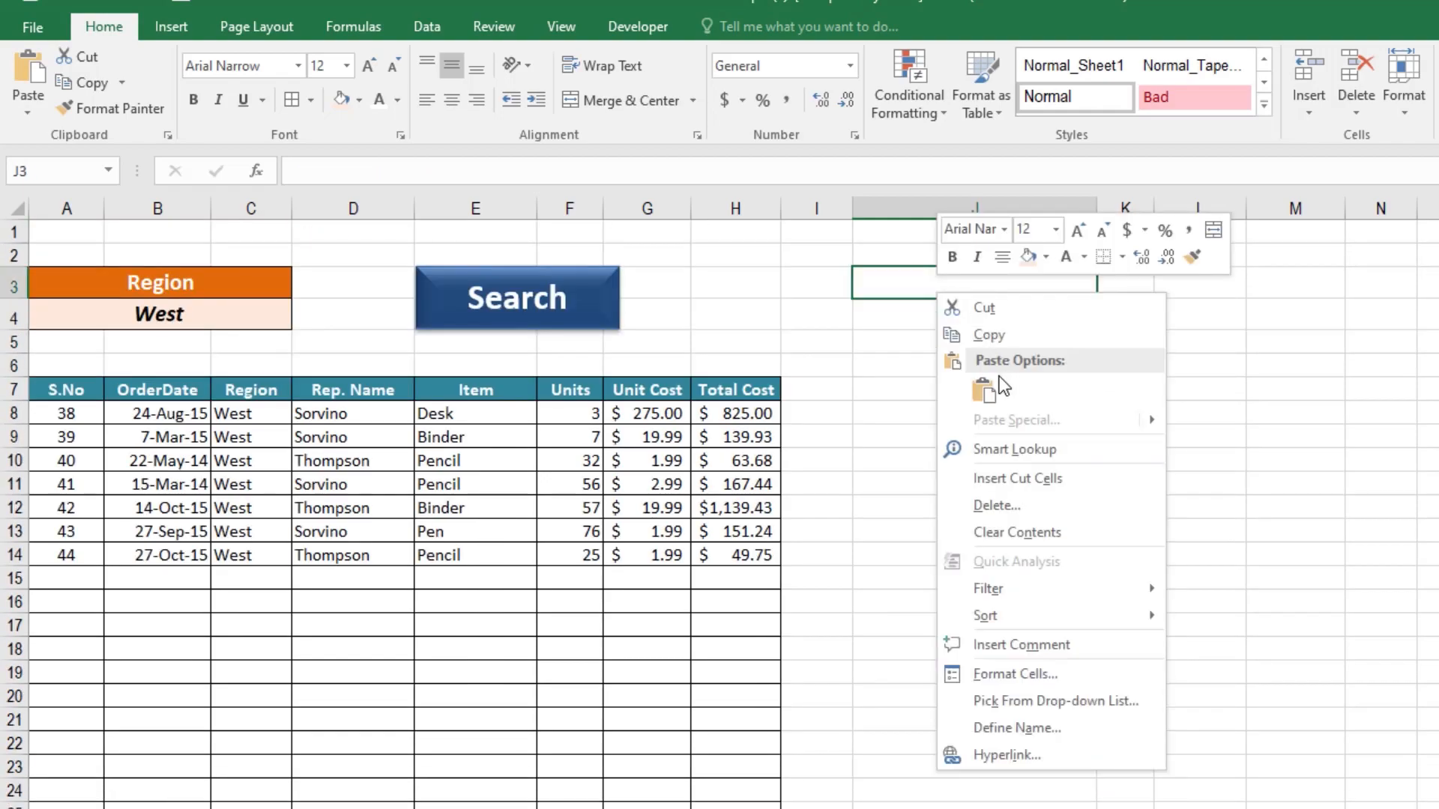
pyautogui.click(983, 393)
pyautogui.click(988, 407)
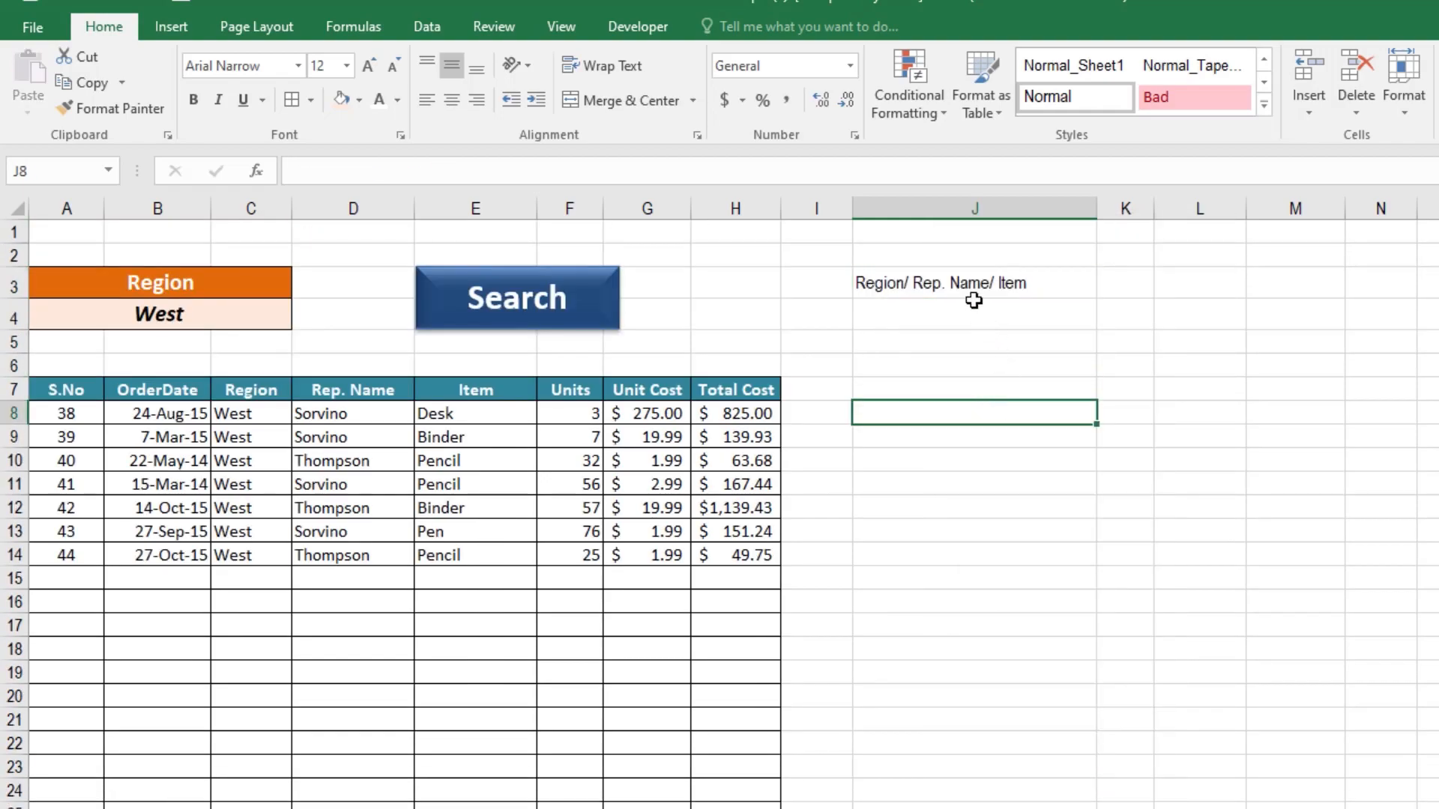
# - Add borders around the cells in J3:M4 and paste the Units, Unit Cost and Total Cost headings as values into K3:M3
pyautogui.moveTo(972, 279); pyautogui.dragTo(1339, 315)
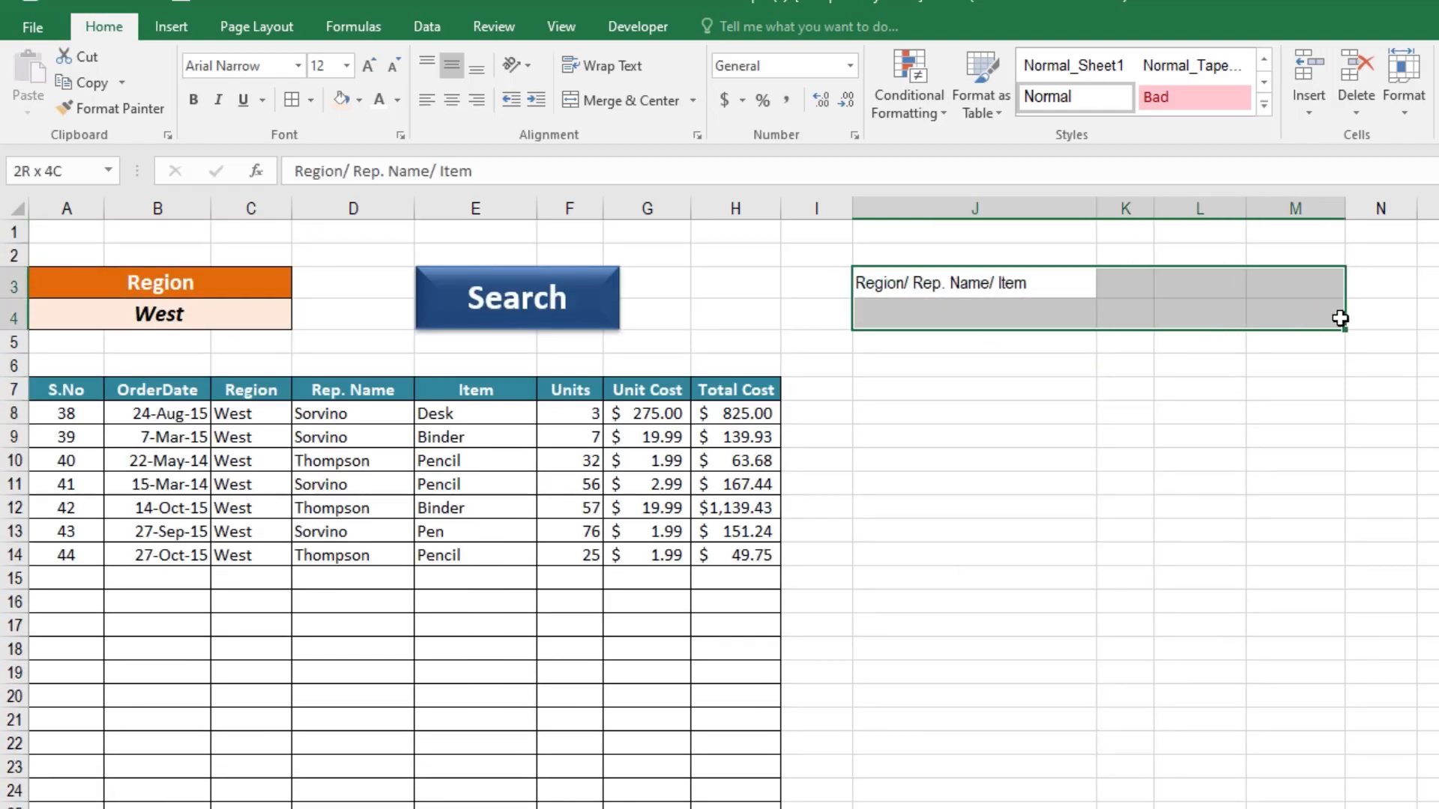
pyautogui.click(291, 102)
pyautogui.moveTo(562, 393); pyautogui.dragTo(745, 392)
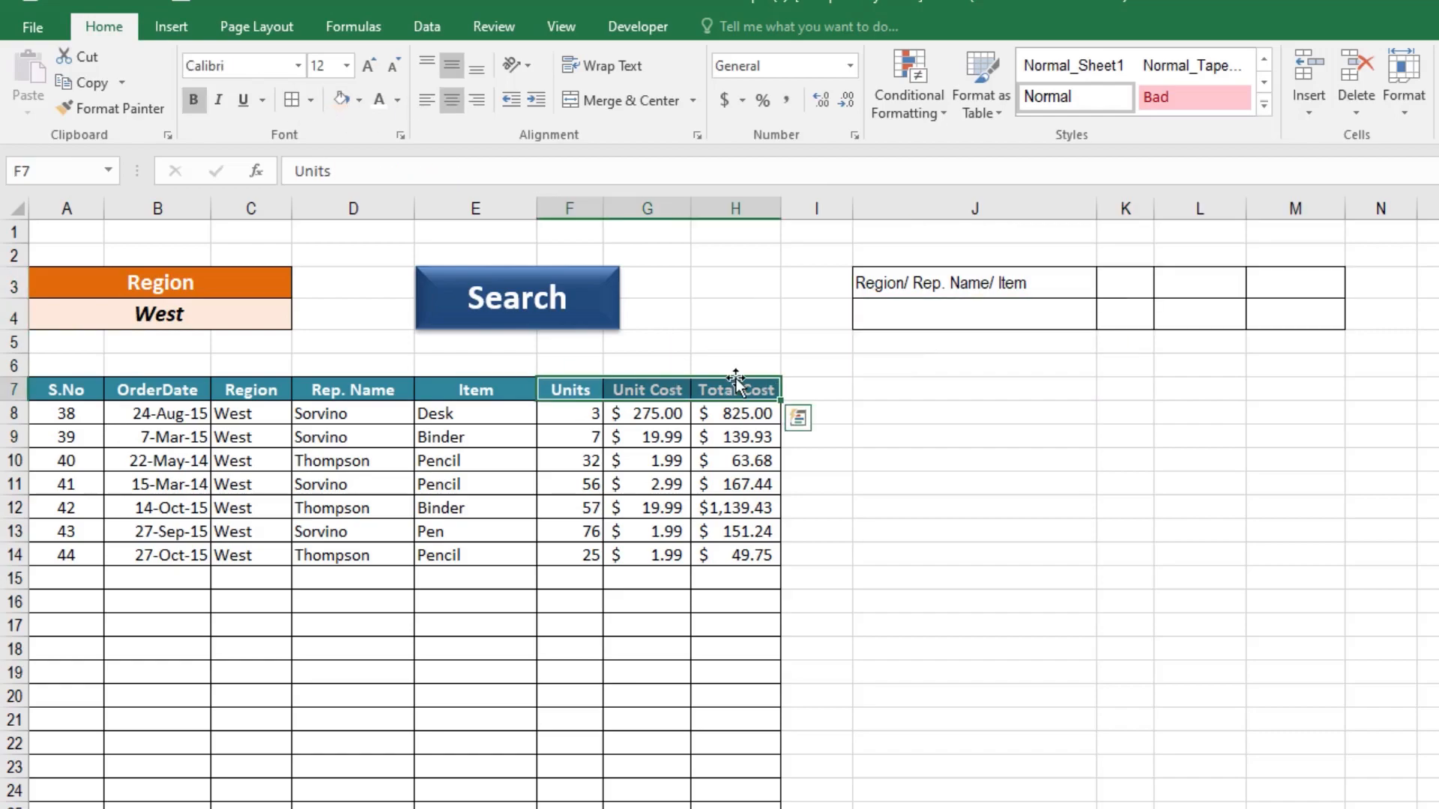
pyautogui.rightClick(740, 386)
pyautogui.click(776, 431)
pyautogui.rightClick(1131, 285)
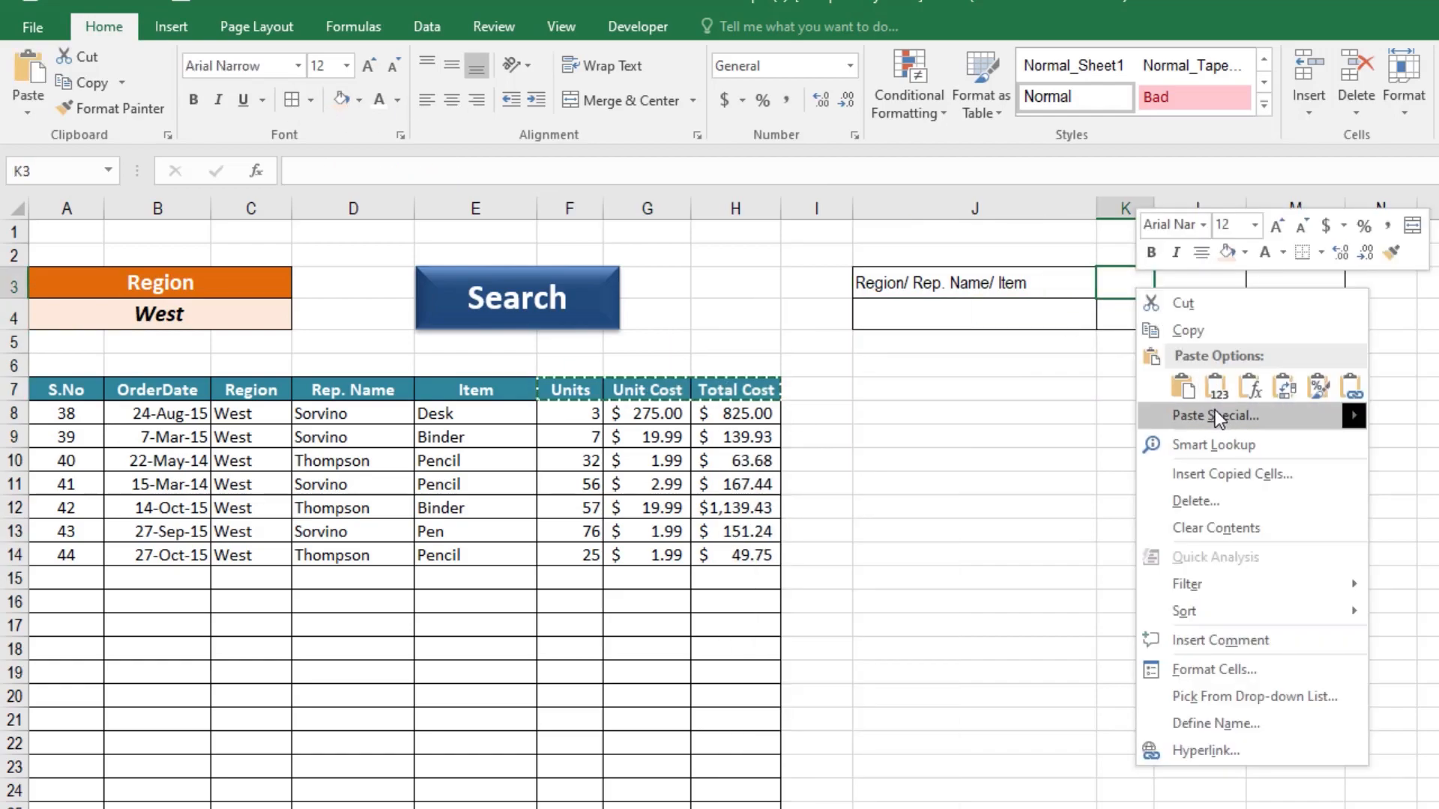
pyautogui.click(1195, 404)
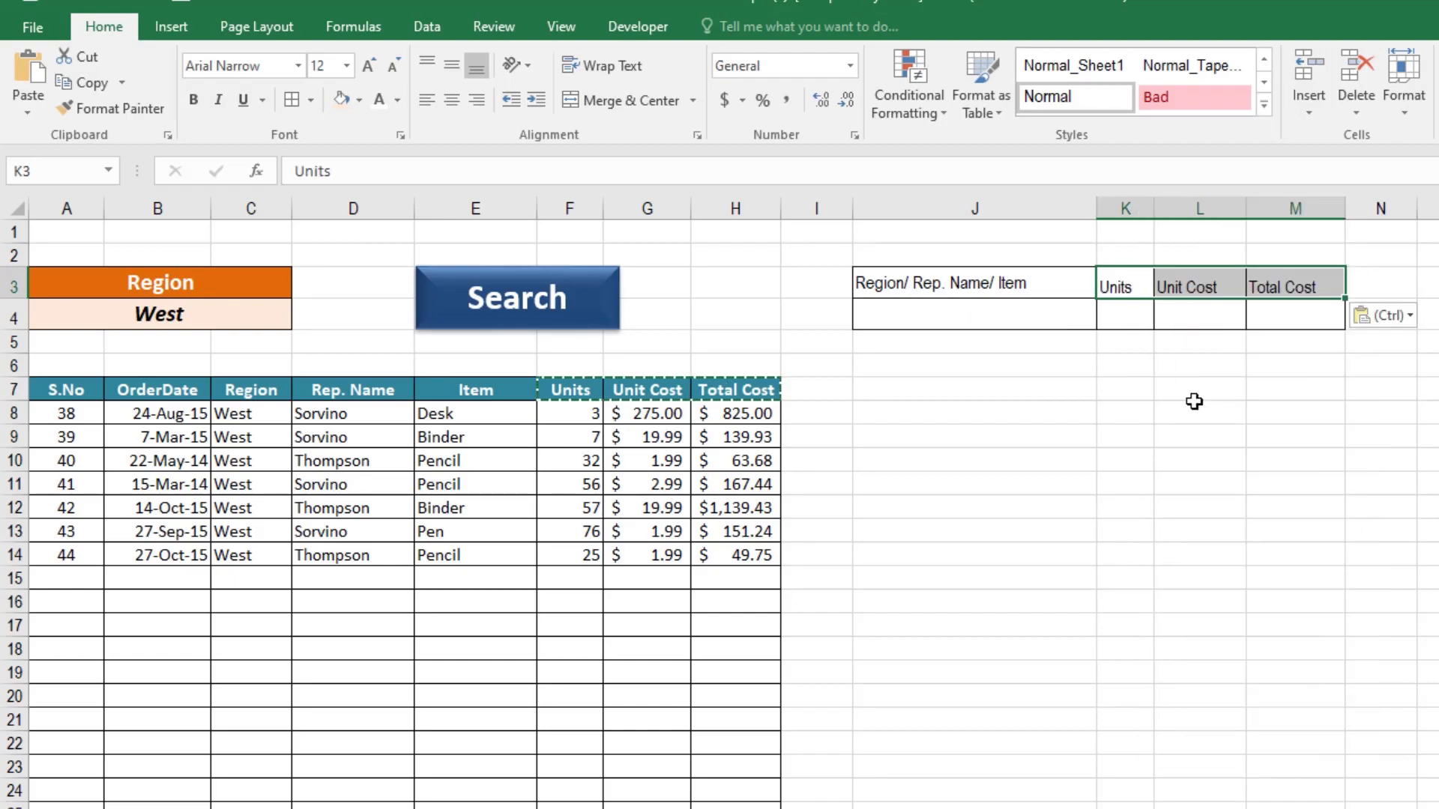
# - Match the alignment of the headings in J3:M3 and centre them horizontally
pyautogui.click(943, 288)
pyautogui.click(104, 109)
pyautogui.moveTo(1109, 282)
pyautogui.mouseDown()
pyautogui.moveTo(1333, 292)
pyautogui.moveTo(1285, 283)
pyautogui.mouseUp()
pyautogui.click(1199, 389)
pyautogui.moveTo(993, 298); pyautogui.dragTo(1291, 282)
pyautogui.click(453, 101)
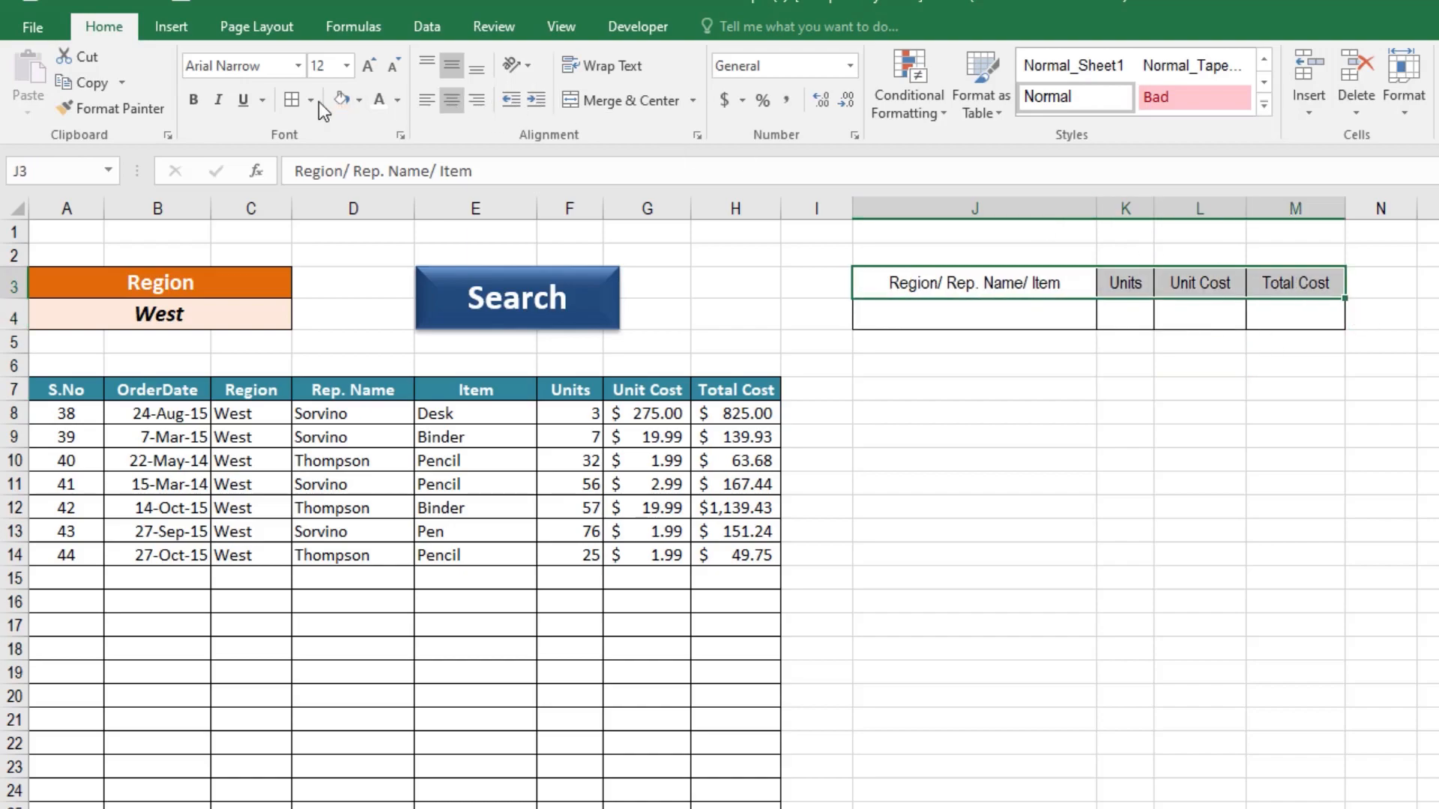
# - Give the headings in J3:M3 a red fill with bold white text
pyautogui.click(361, 102)
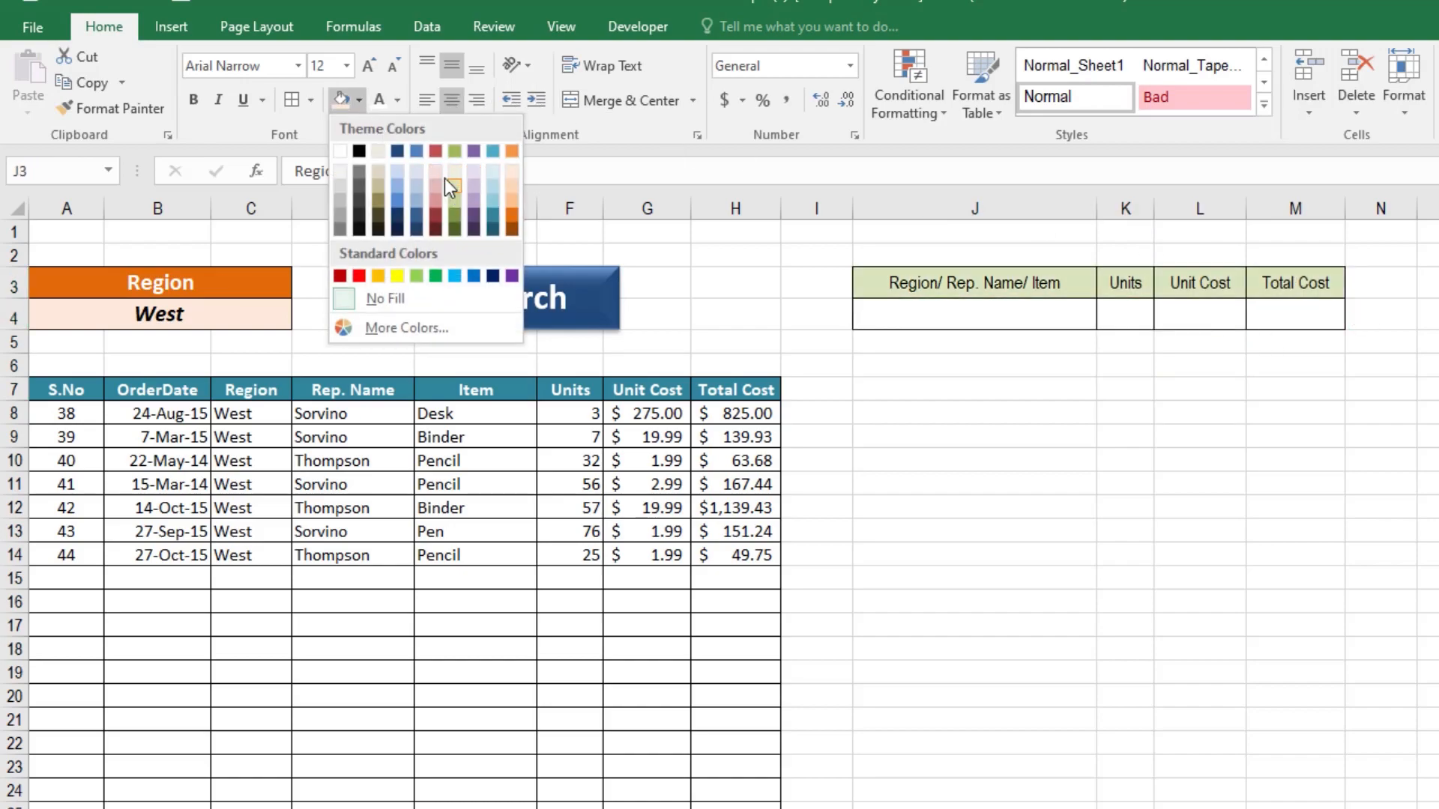
pyautogui.click(435, 150)
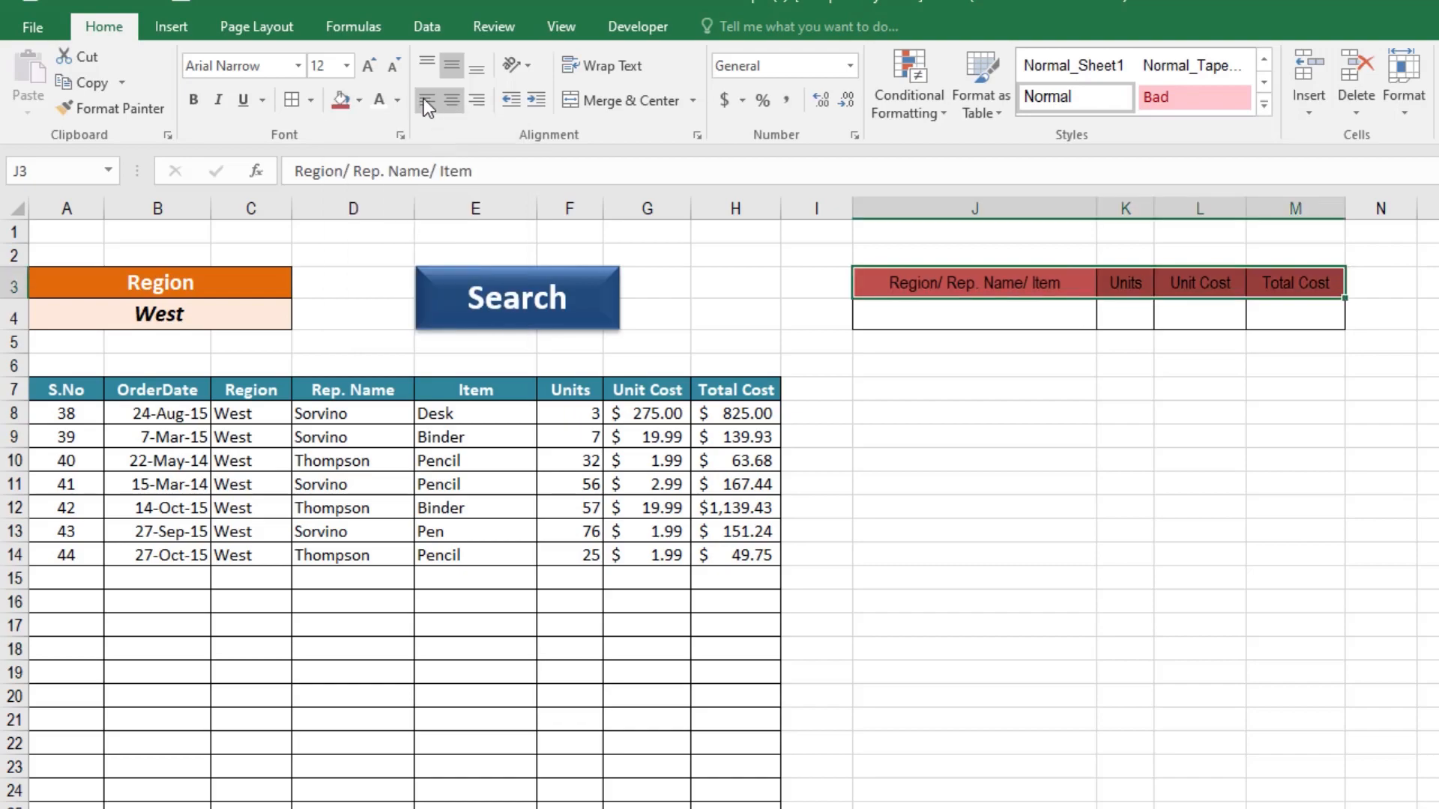
pyautogui.click(380, 101)
pyautogui.click(192, 104)
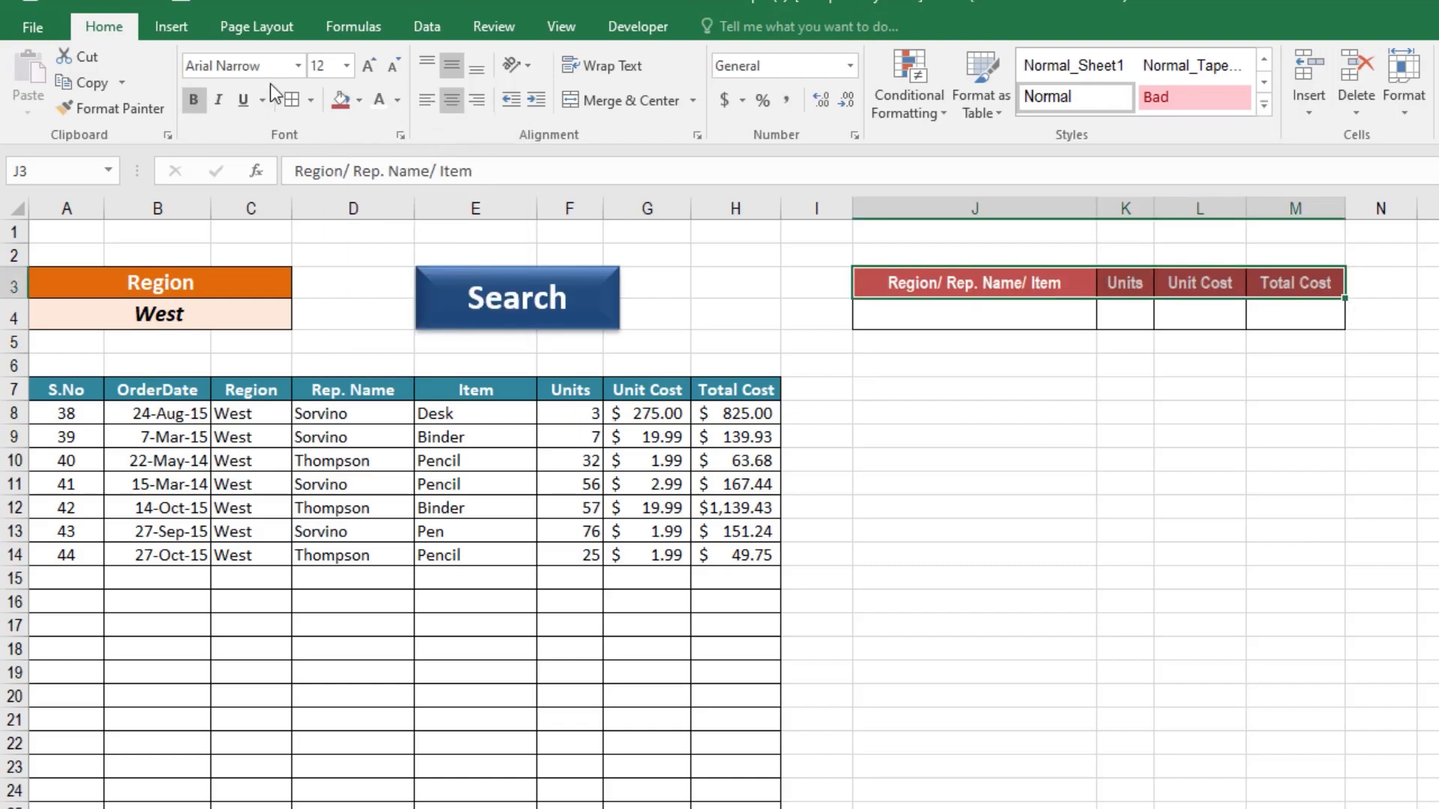
# - Set the font of the headings in J3:M3 to Calibri, size 14
pyautogui.click(297, 67)
pyautogui.click(314, 154)
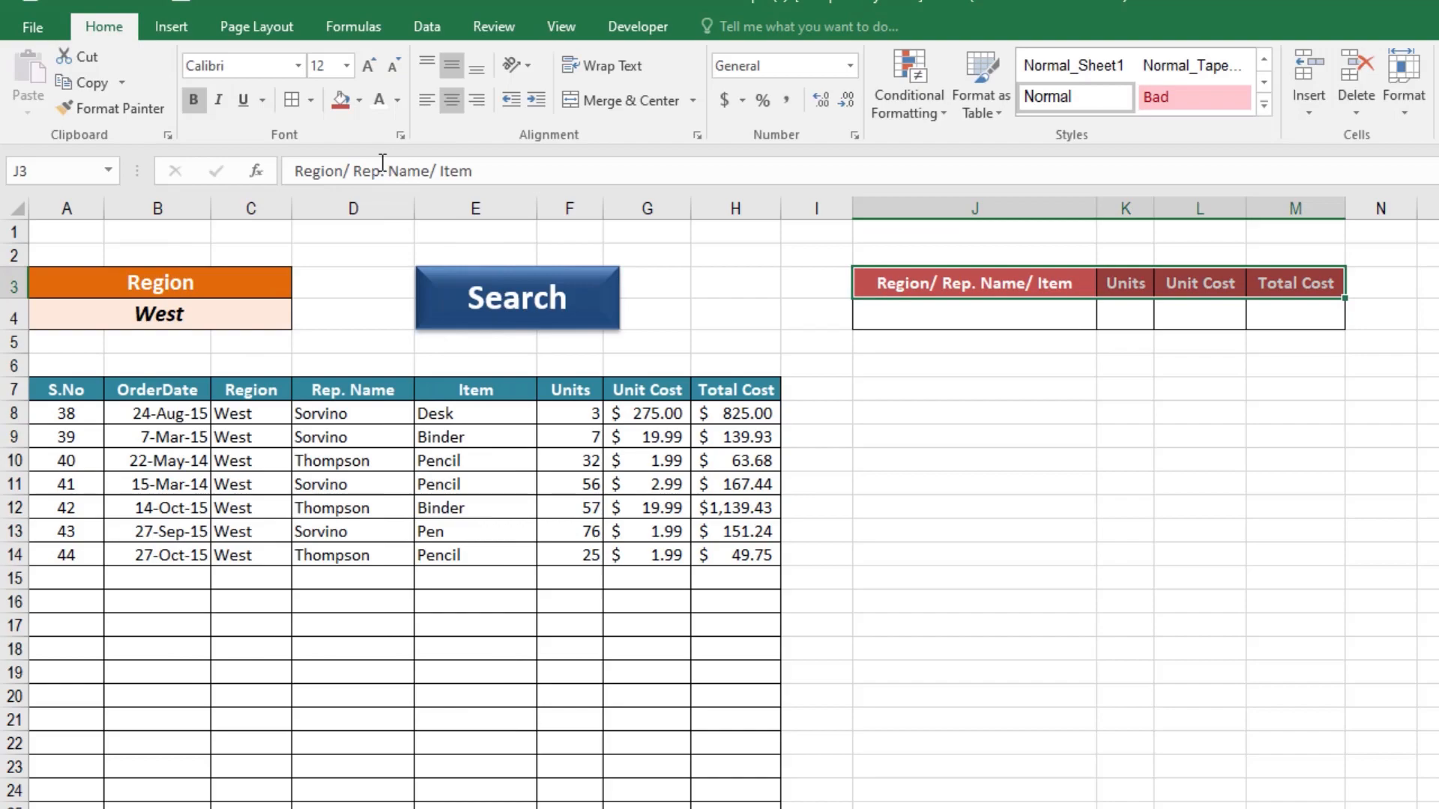
pyautogui.click(347, 66)
pyautogui.click(327, 198)
pyautogui.click(1021, 408)
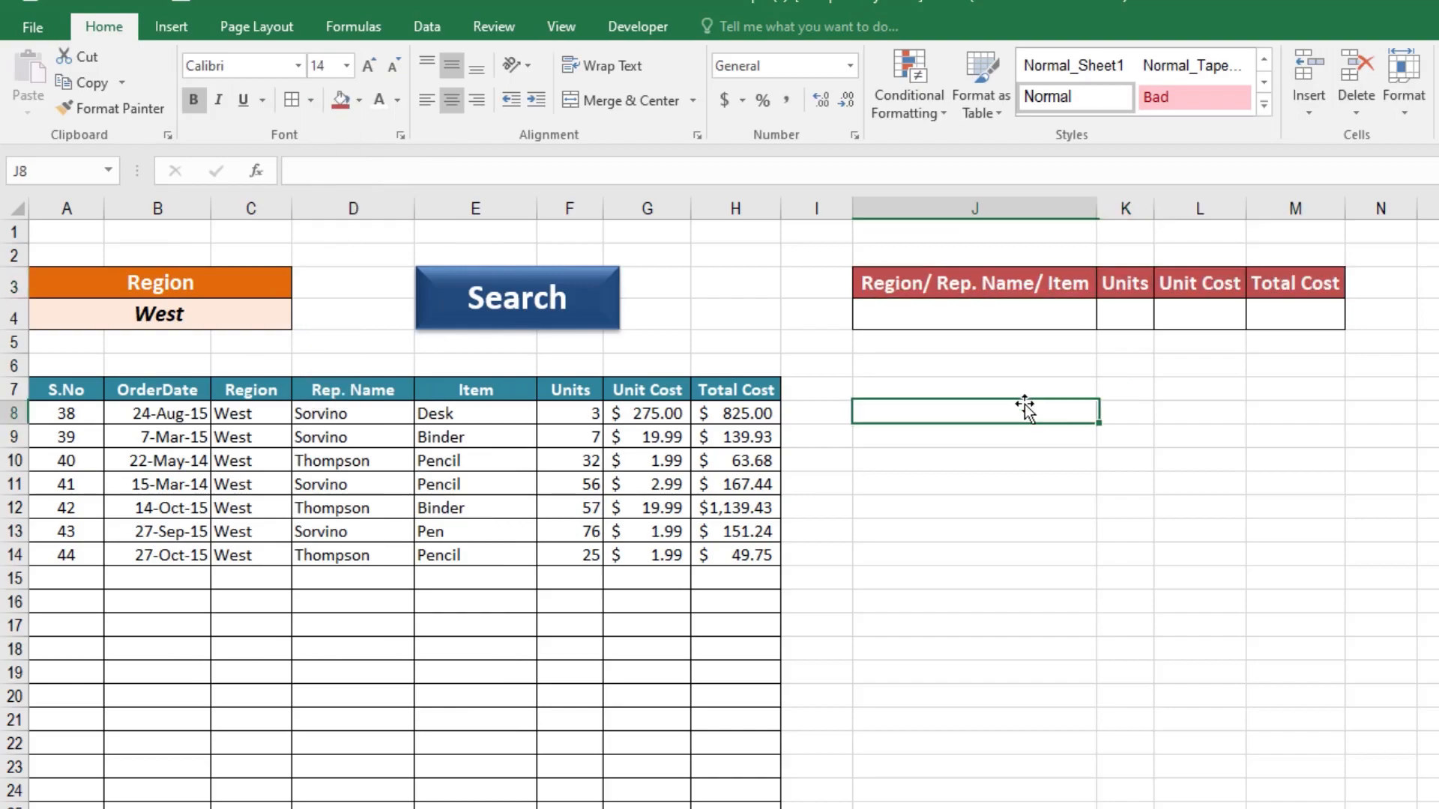
pyautogui.moveTo(1047, 209); pyautogui.dragTo(1341, 215)
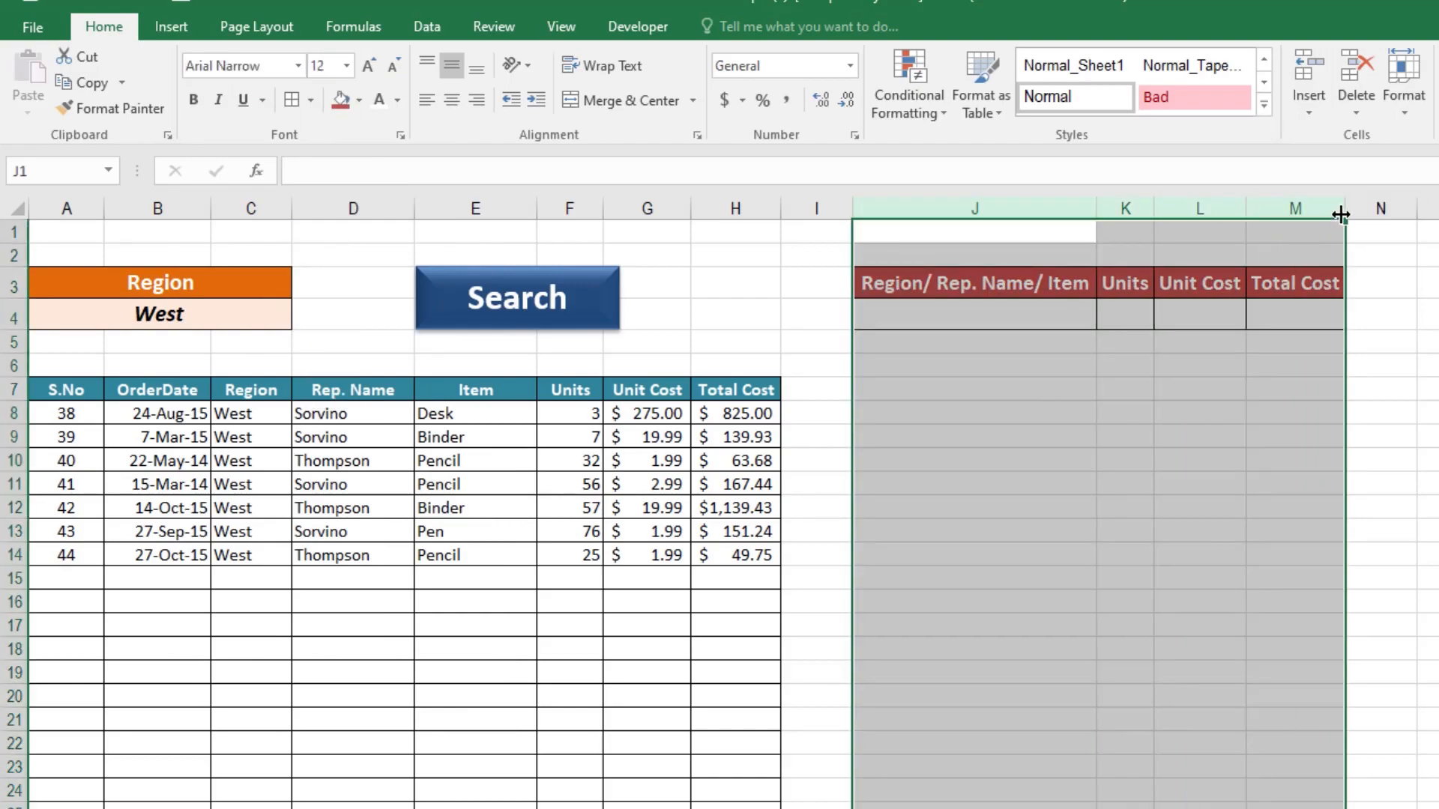
pyautogui.click(1381, 389)
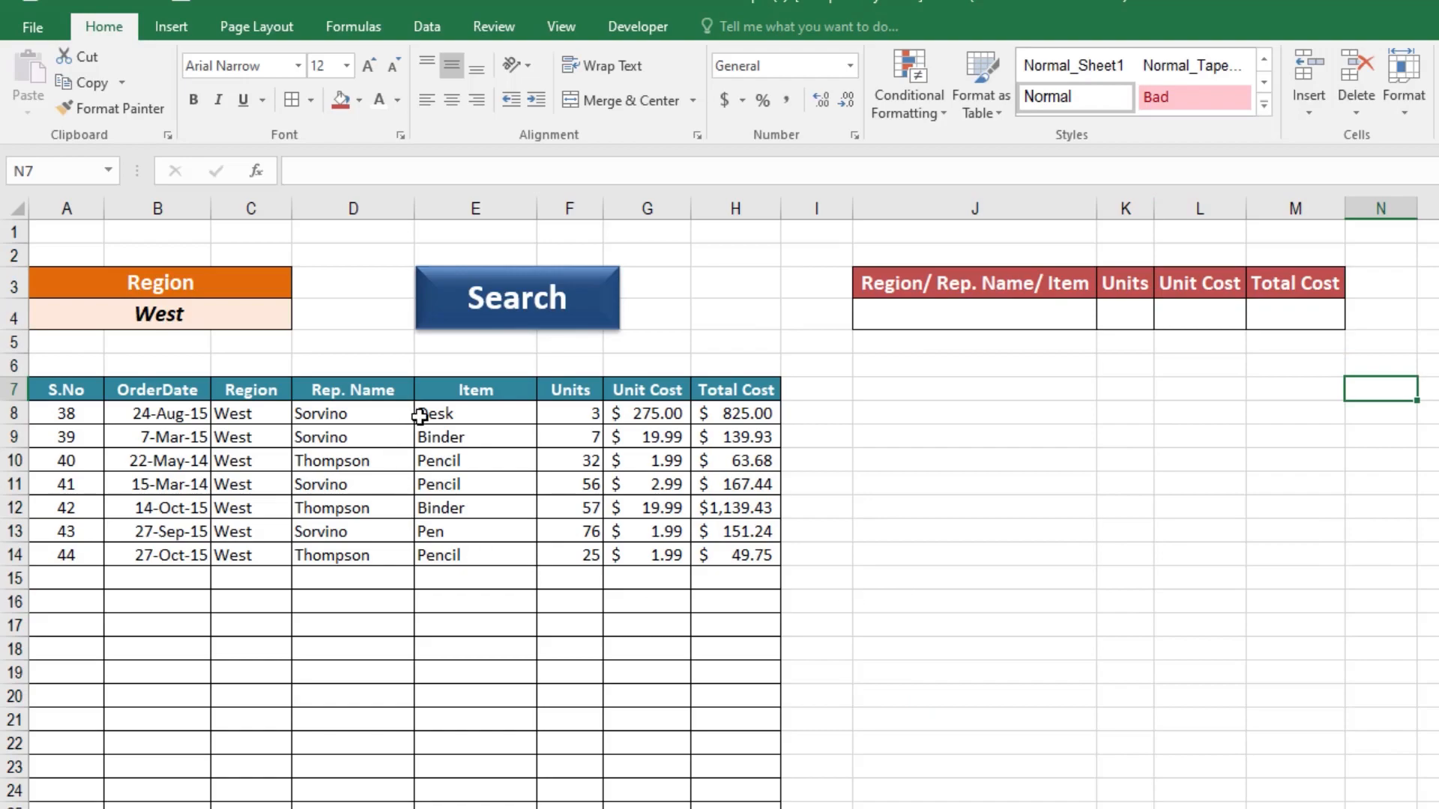
# - Enter a SUM formula in K4 that totals the Units column over F8:F65536
pyautogui.click(1108, 310)
pyautogui.write('=S')
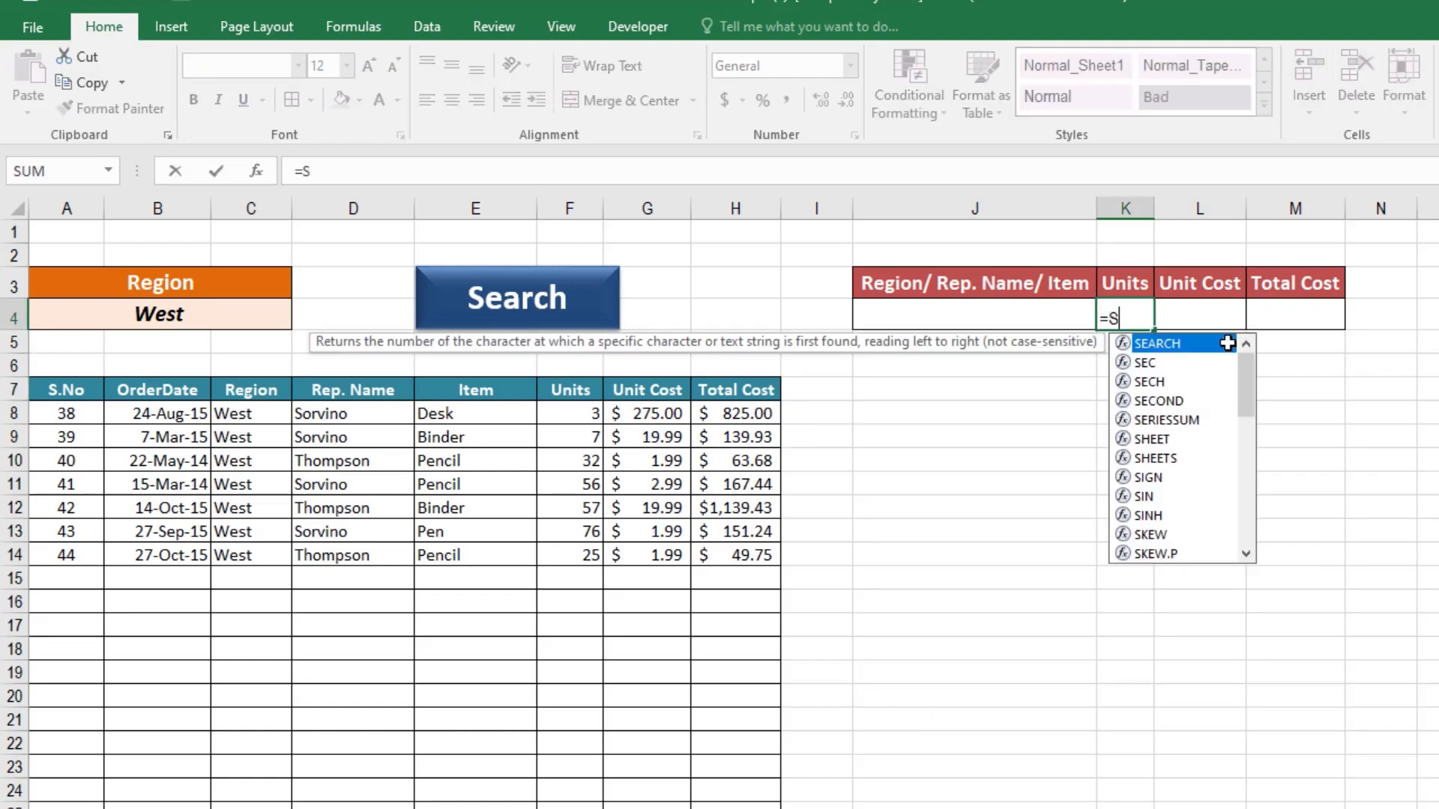
pyautogui.write('um (')
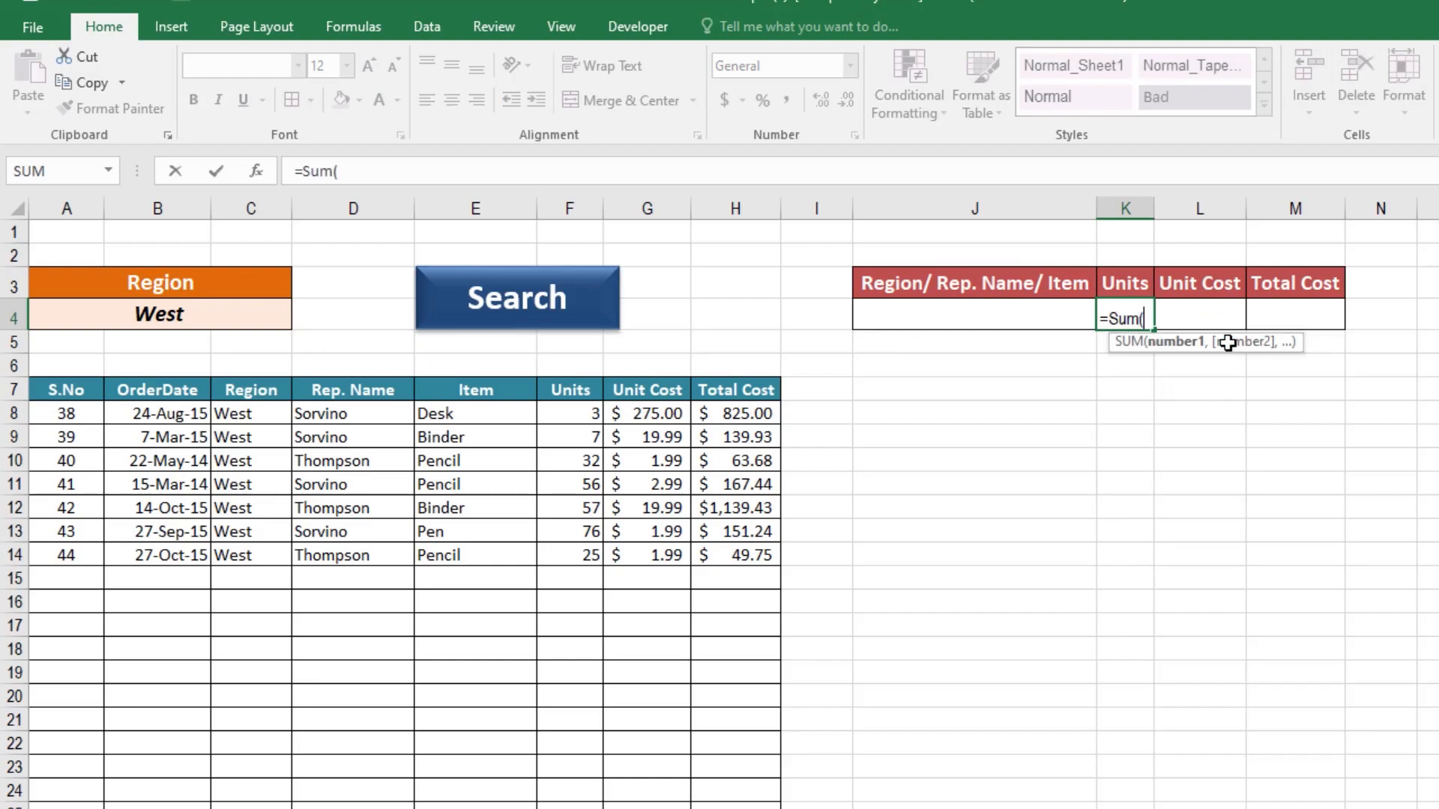
pyautogui.press('Left')
pyautogui.press('Left')
pyautogui.press('Left')
pyautogui.press('Left')
pyautogui.press('Down')
pyautogui.press('Down')
pyautogui.press('Left')
pyautogui.press('Down')
pyautogui.press('Down')
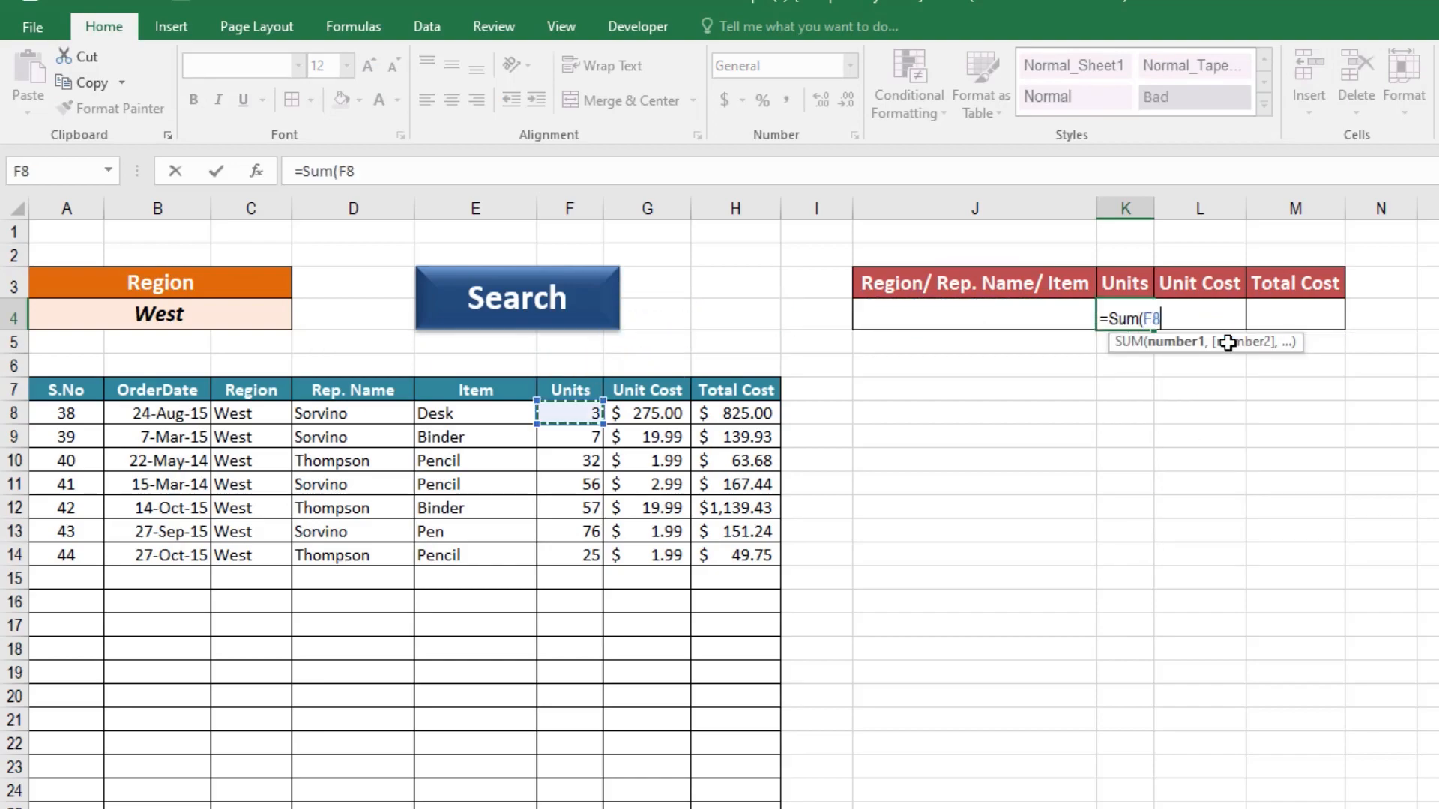
pyautogui.hotkey('ctrl', 'shift', 'Down')
pyautogui.hotkey('ctrl', 'shift', 'Down')
pyautogui.press('Return')
pyautogui.press('Up')
pyautogui.press('Up')
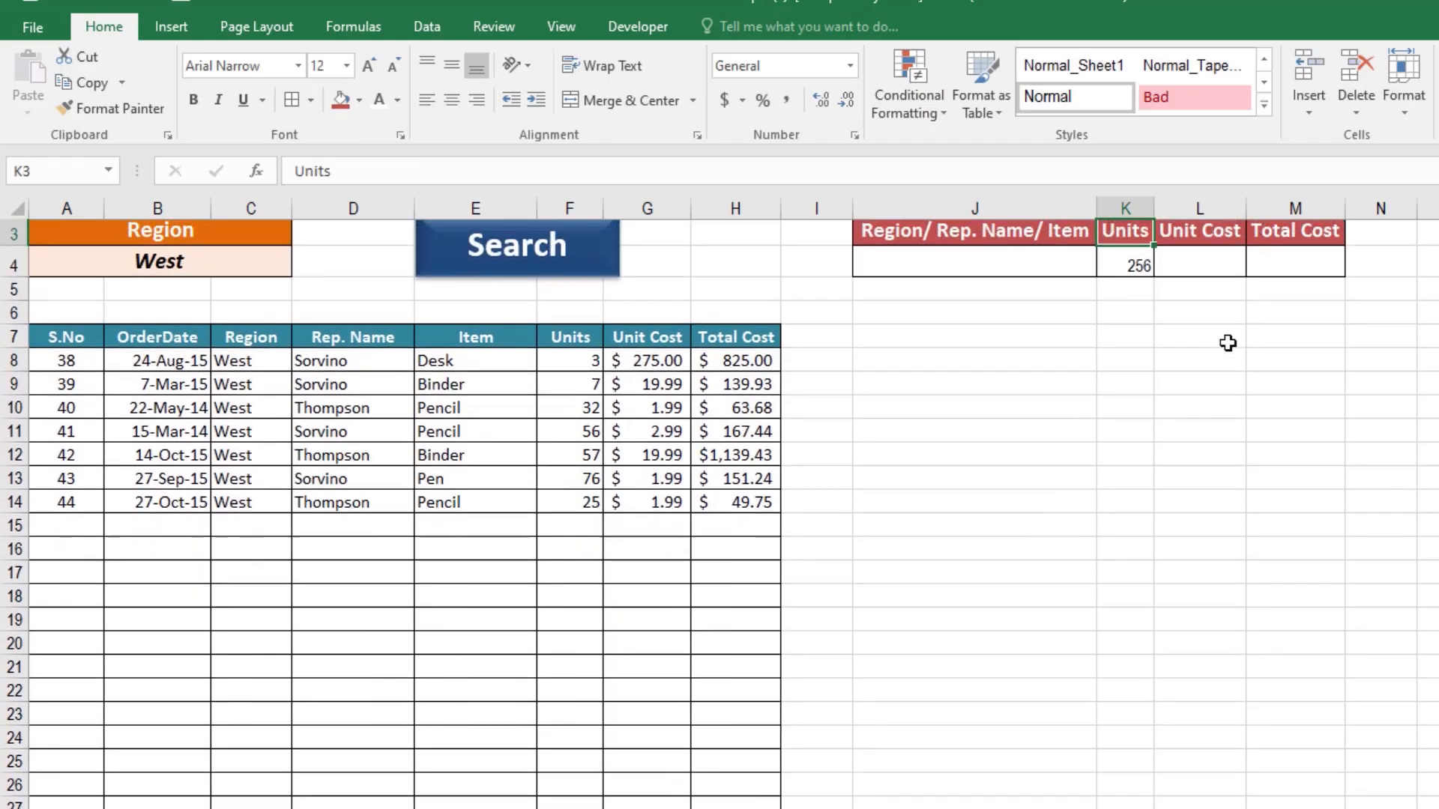
pyautogui.press('Down')
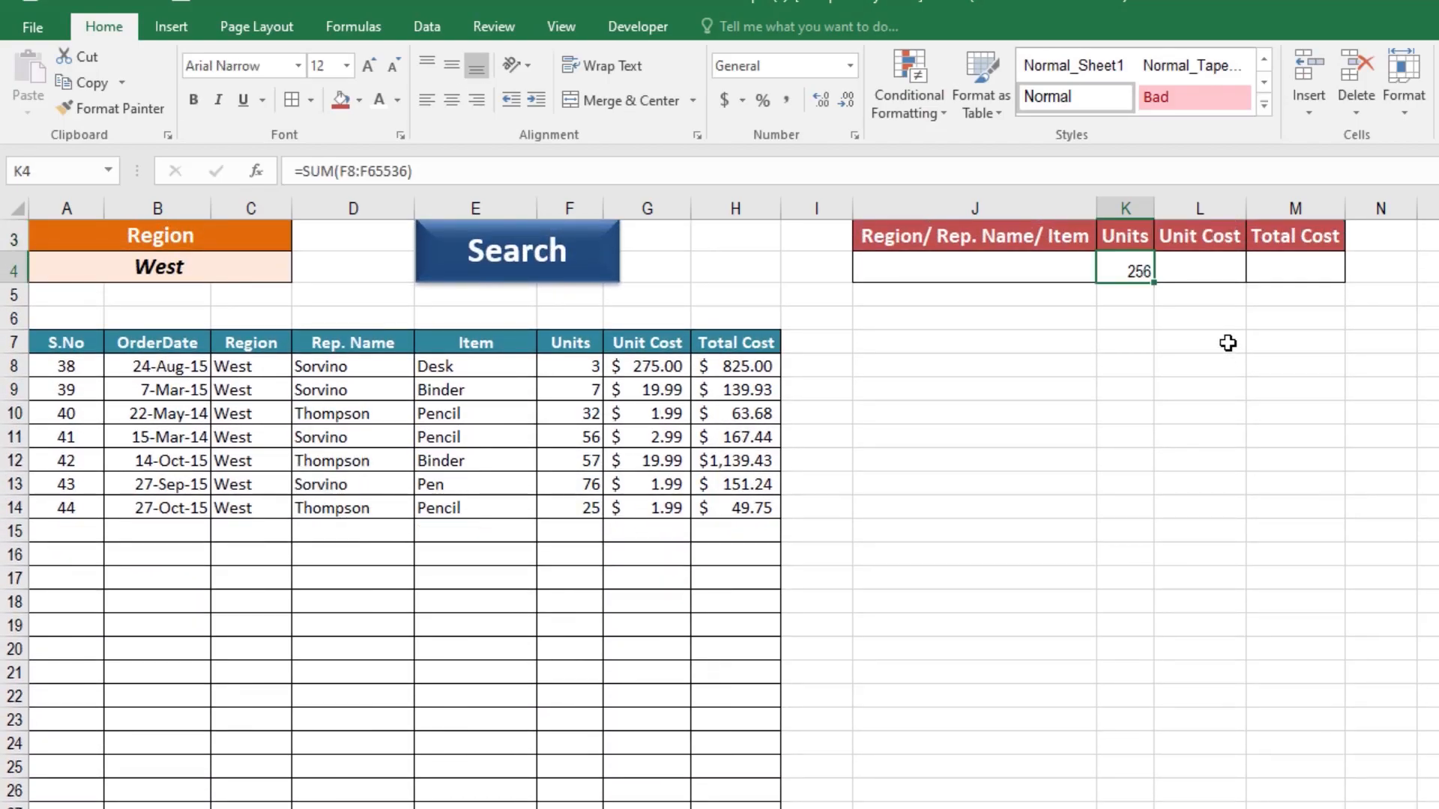
# - Copy the SUM formula from K4 into L4:M4 to total the Unit Cost and Total Cost columns
pyautogui.hotkey('ctrl', 'c')
pyautogui.press('Right')
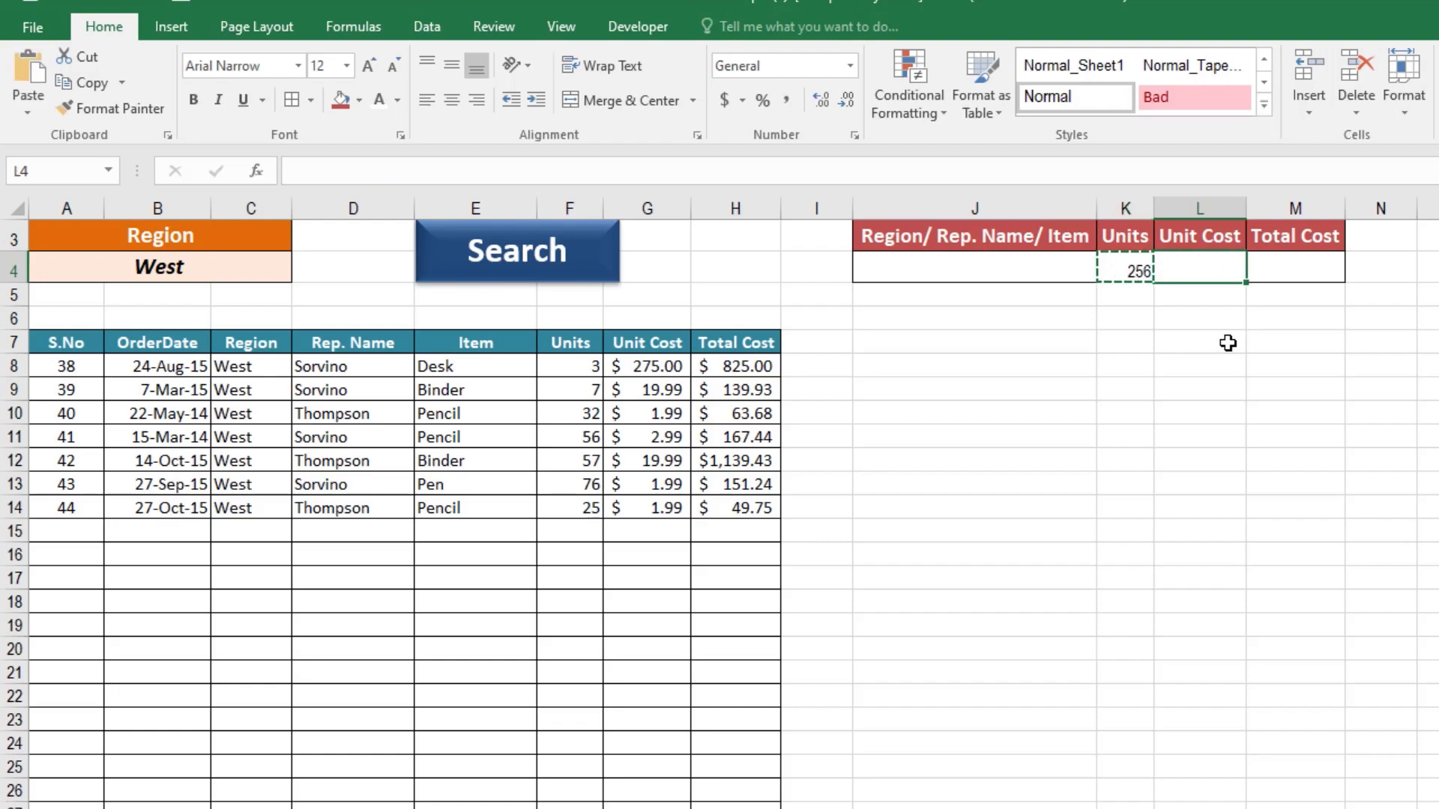
pyautogui.hotkey('shift', 'Right')
pyautogui.hotkey('ctrl', 'v')
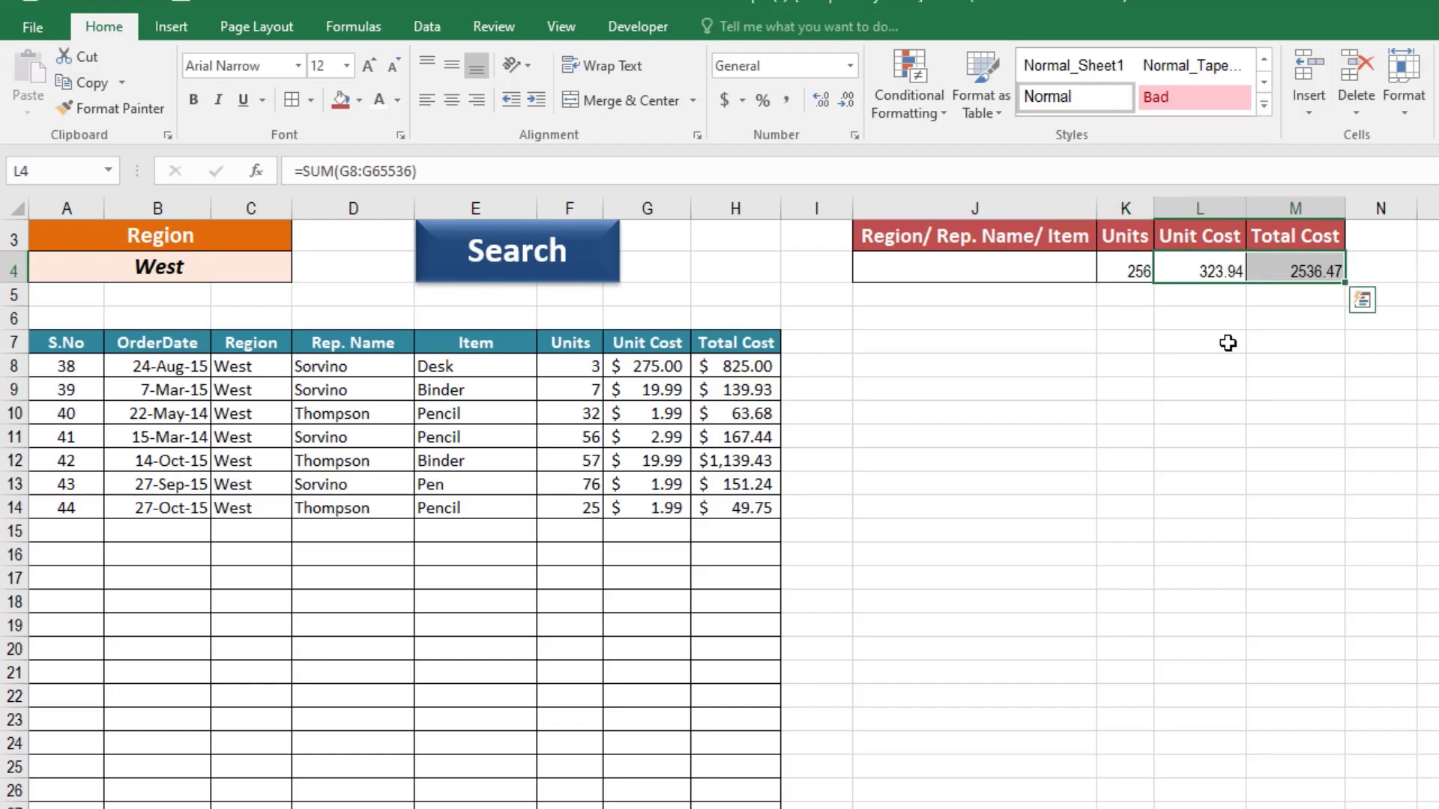
pyautogui.moveTo(652, 365); pyautogui.dragTo(674, 498)
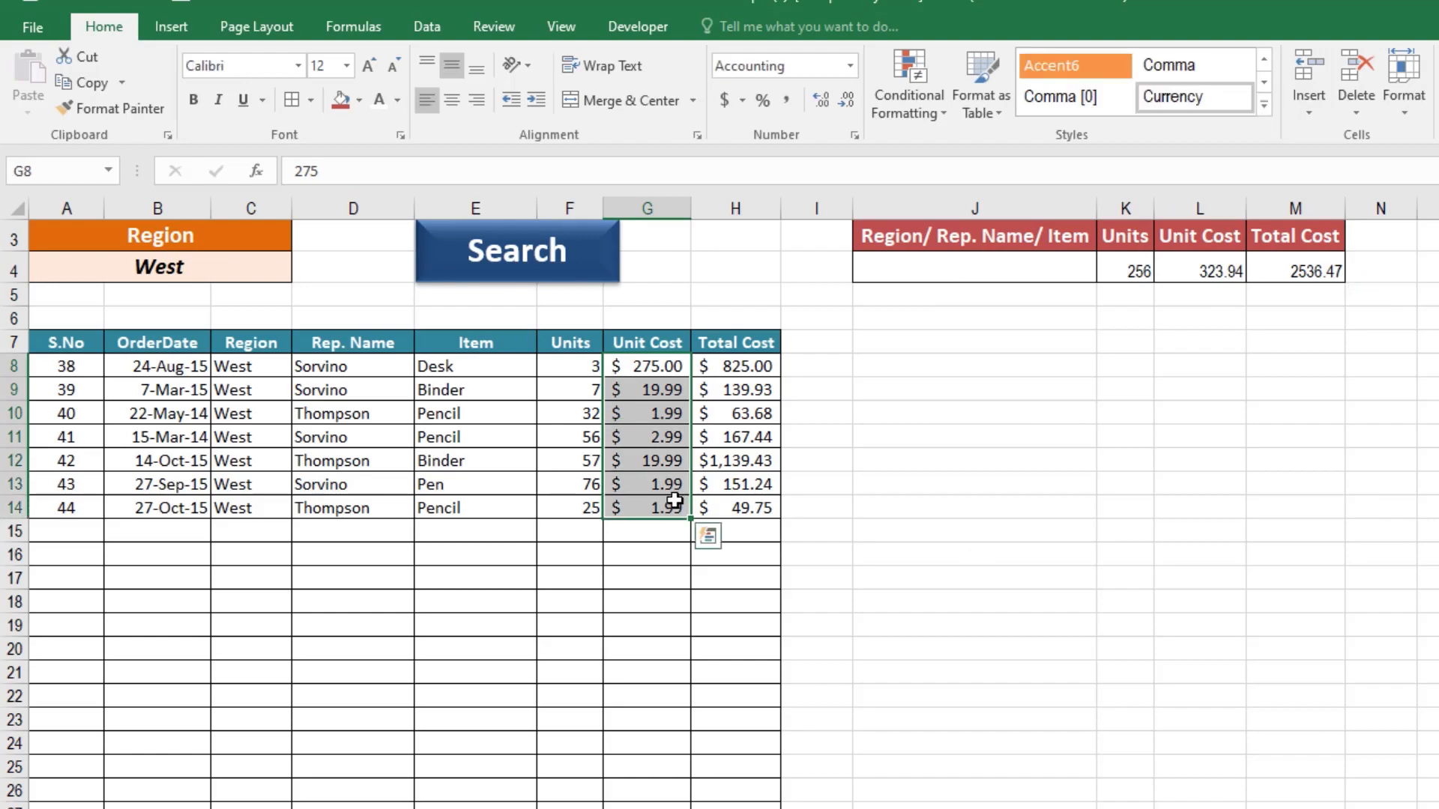
pyautogui.click(1291, 371)
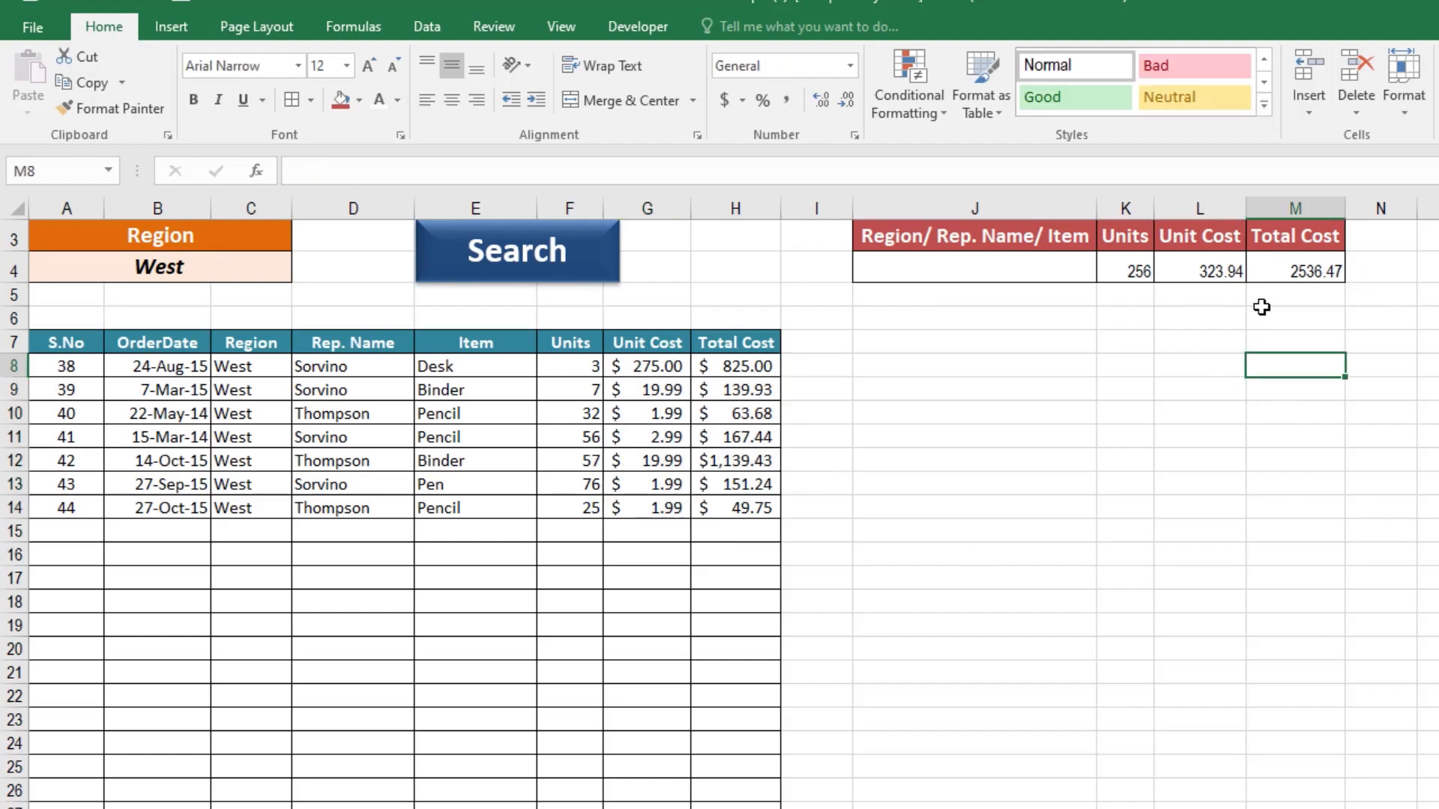
# - Enter the formula =K4*L4 in M5, below the Total Cost sum
pyautogui.click(1262, 300)
pyautogui.write('=')
pyautogui.click(1118, 263)
pyautogui.write('*')
pyautogui.click(1199, 271)
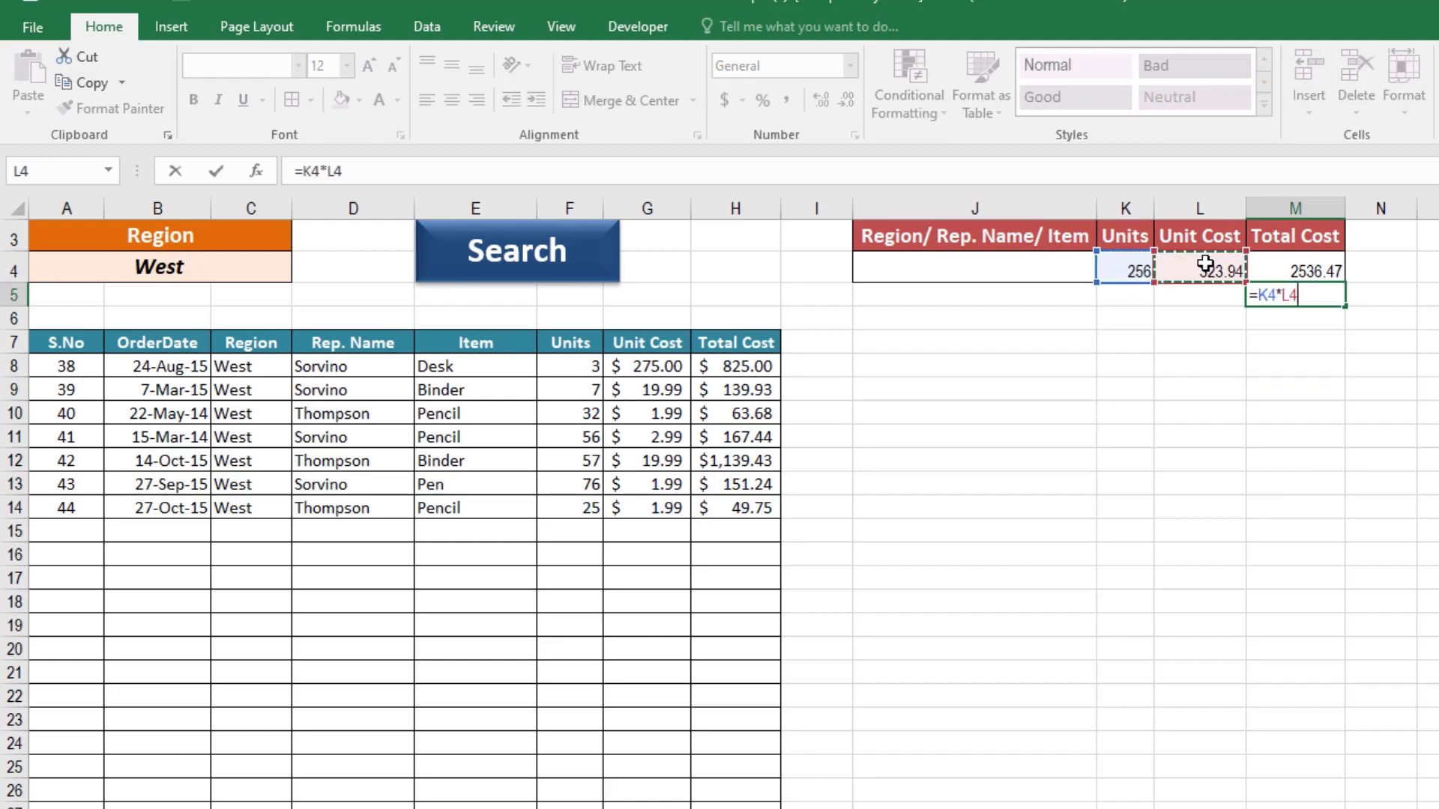
pyautogui.press('Return')
# - Delete the multiplication formula from M5
pyautogui.doubleClick(1320, 299)
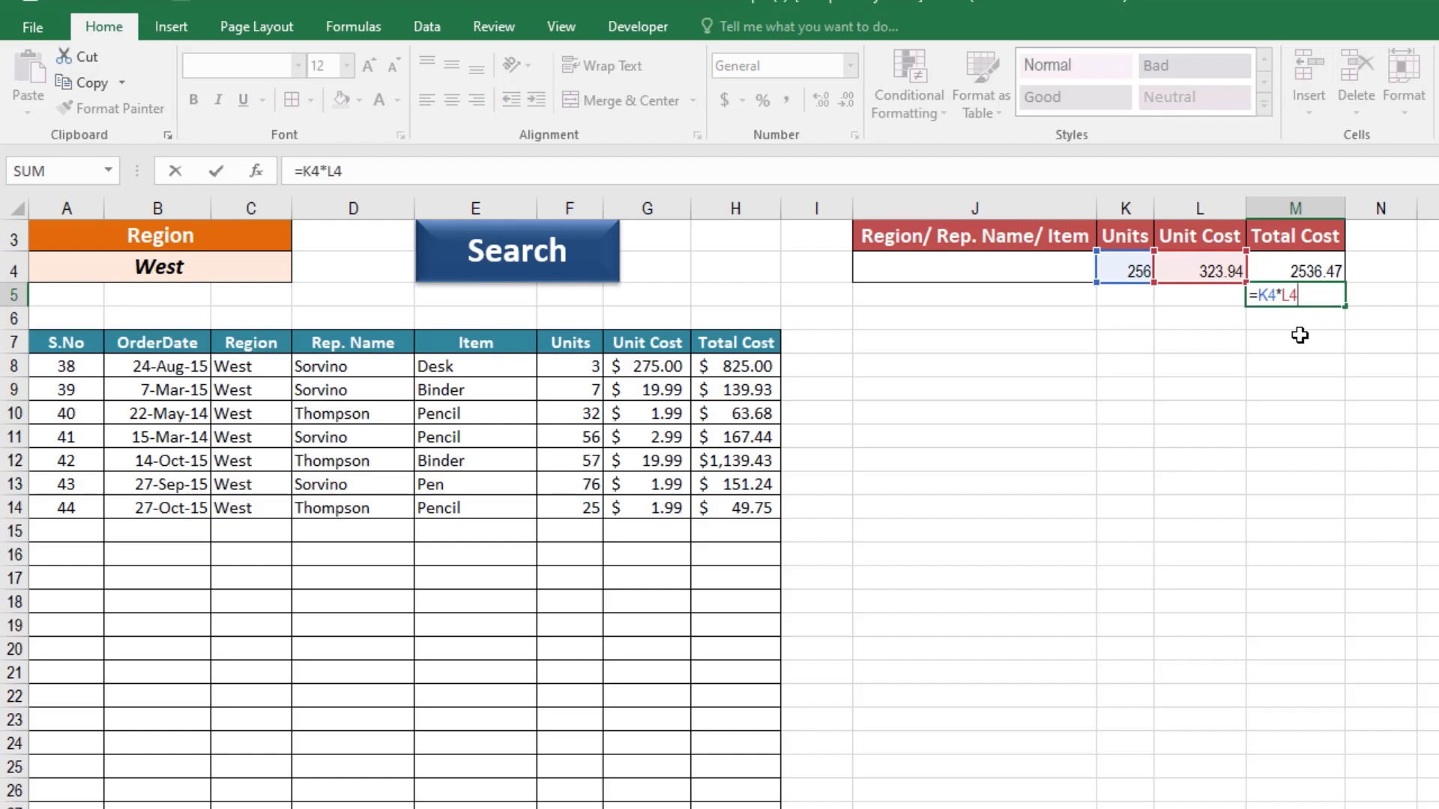
pyautogui.moveTo(1317, 295); pyautogui.dragTo(1158, 291)
pyautogui.press('BackSpace')
pyautogui.press('Return')
pyautogui.click(1274, 347)
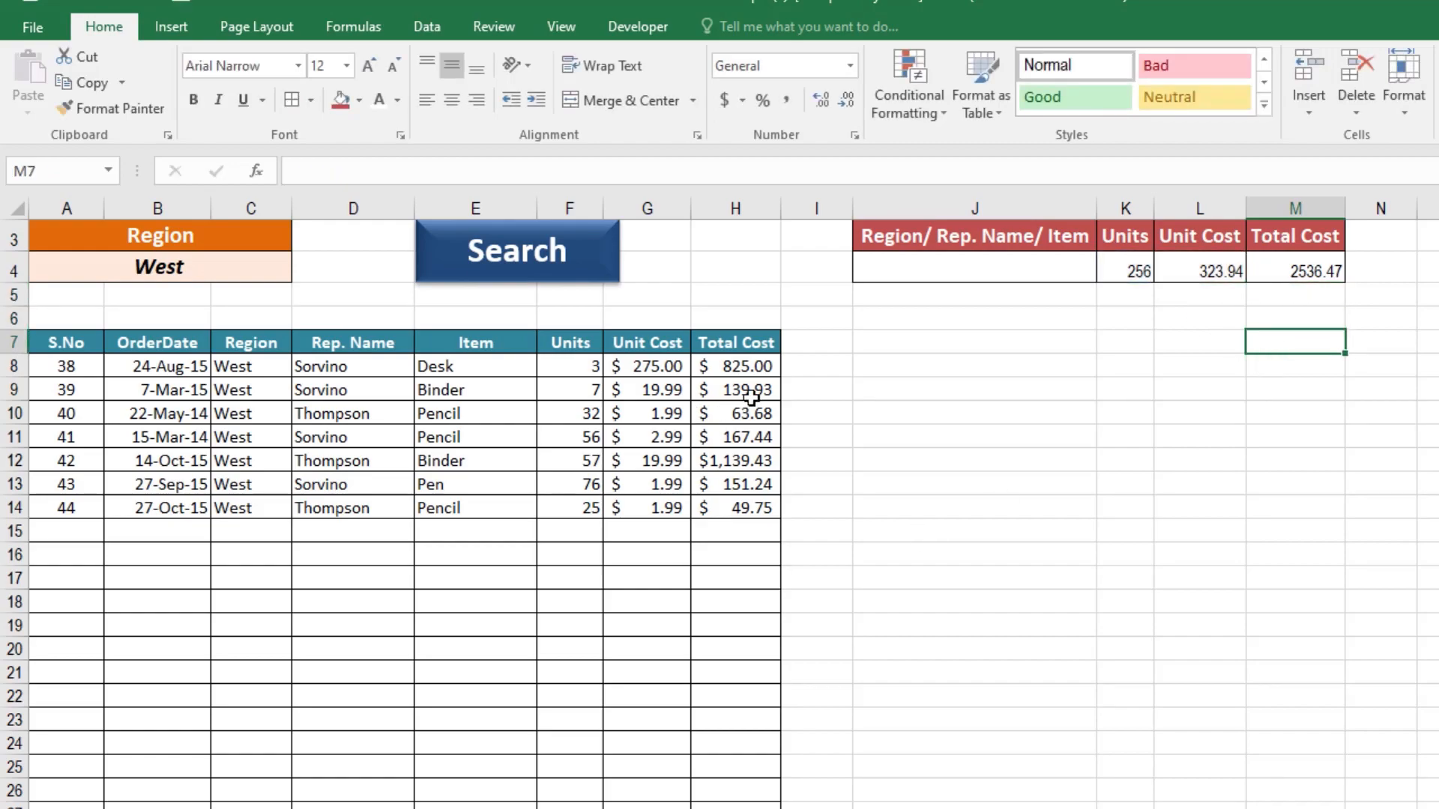
# - Apply the dollar Accounting number format to the Unit Cost and Total Cost sums in L4:M4
pyautogui.moveTo(764, 373); pyautogui.dragTo(755, 510)
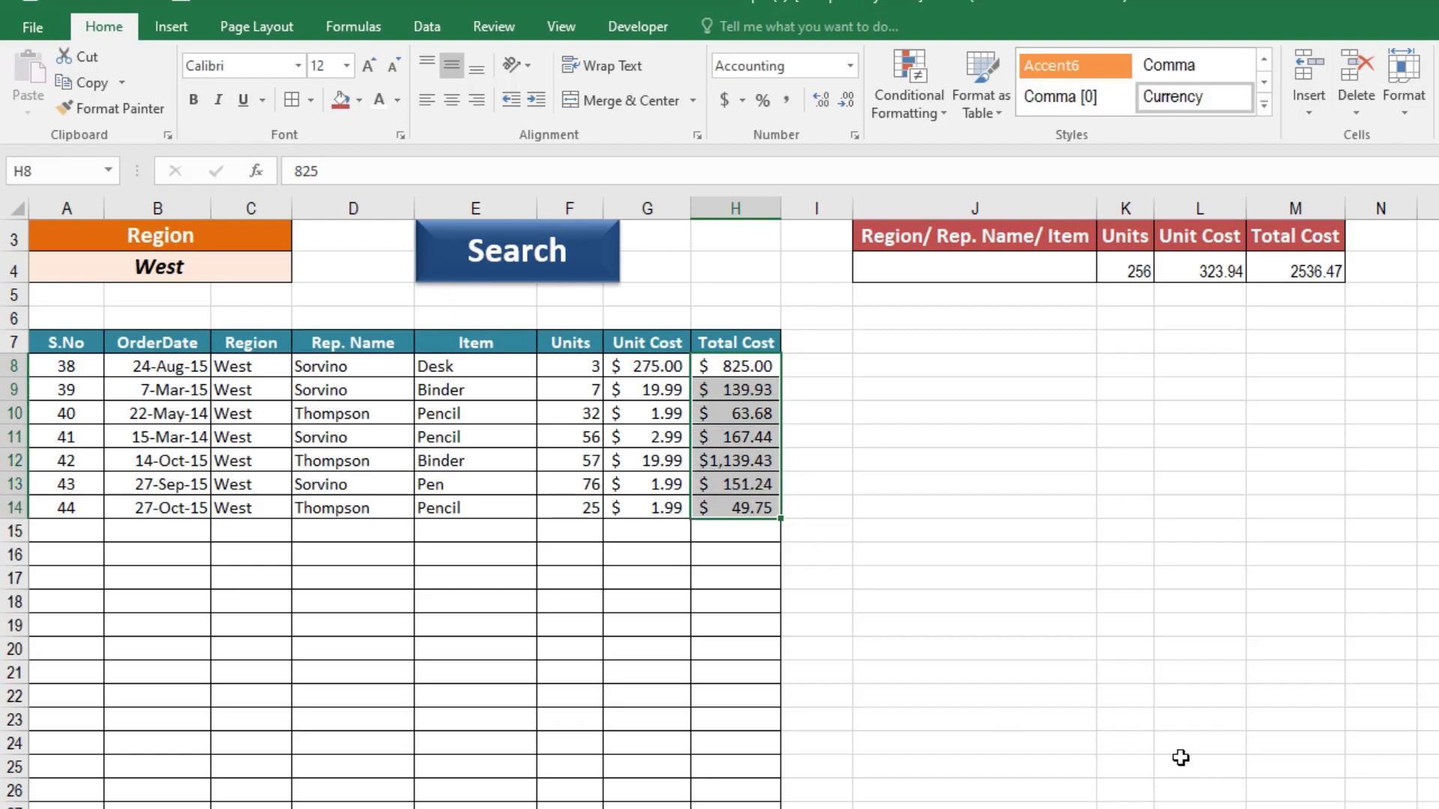
pyautogui.scroll(1, 1180, 758)
pyautogui.click(1266, 466)
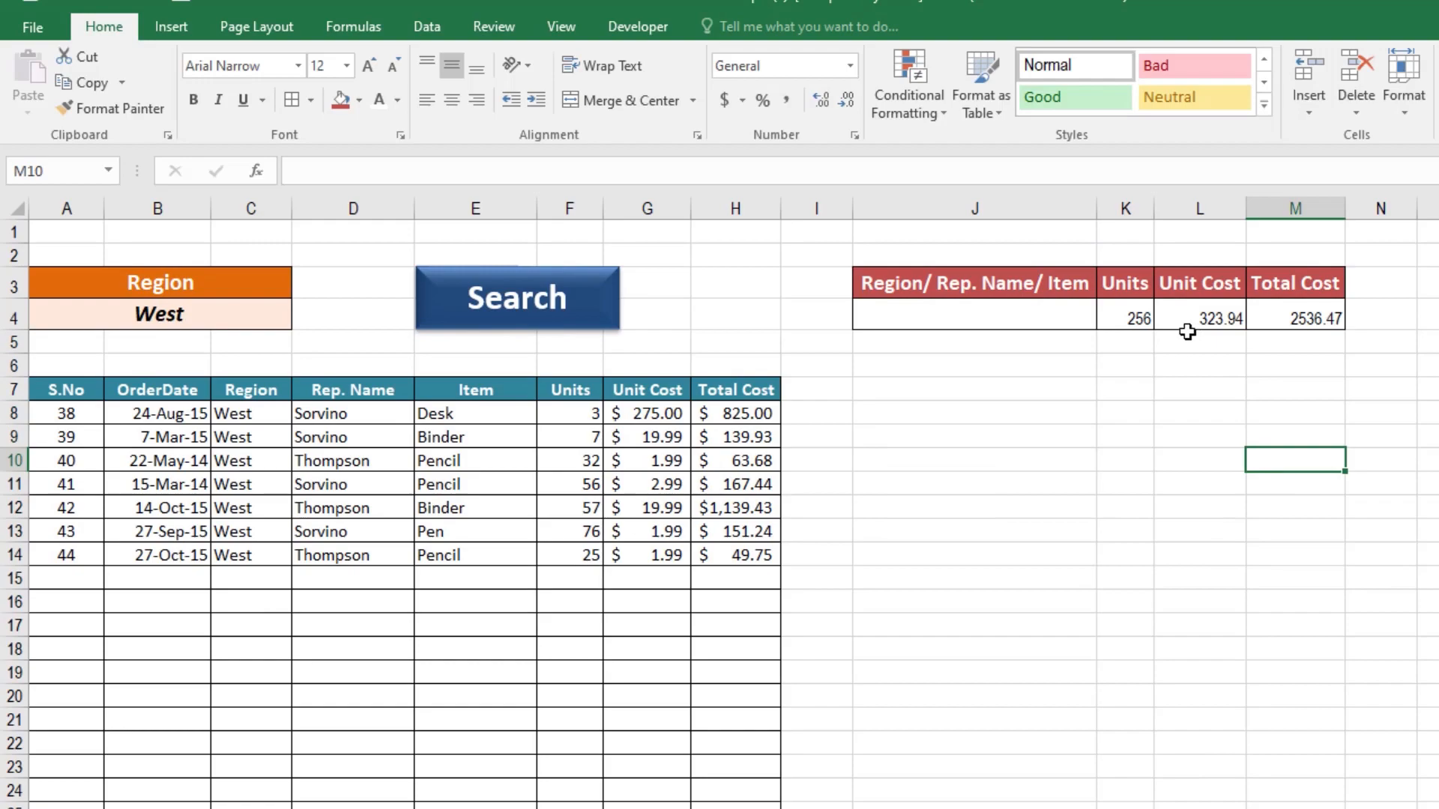
pyautogui.moveTo(1135, 319); pyautogui.dragTo(1322, 320)
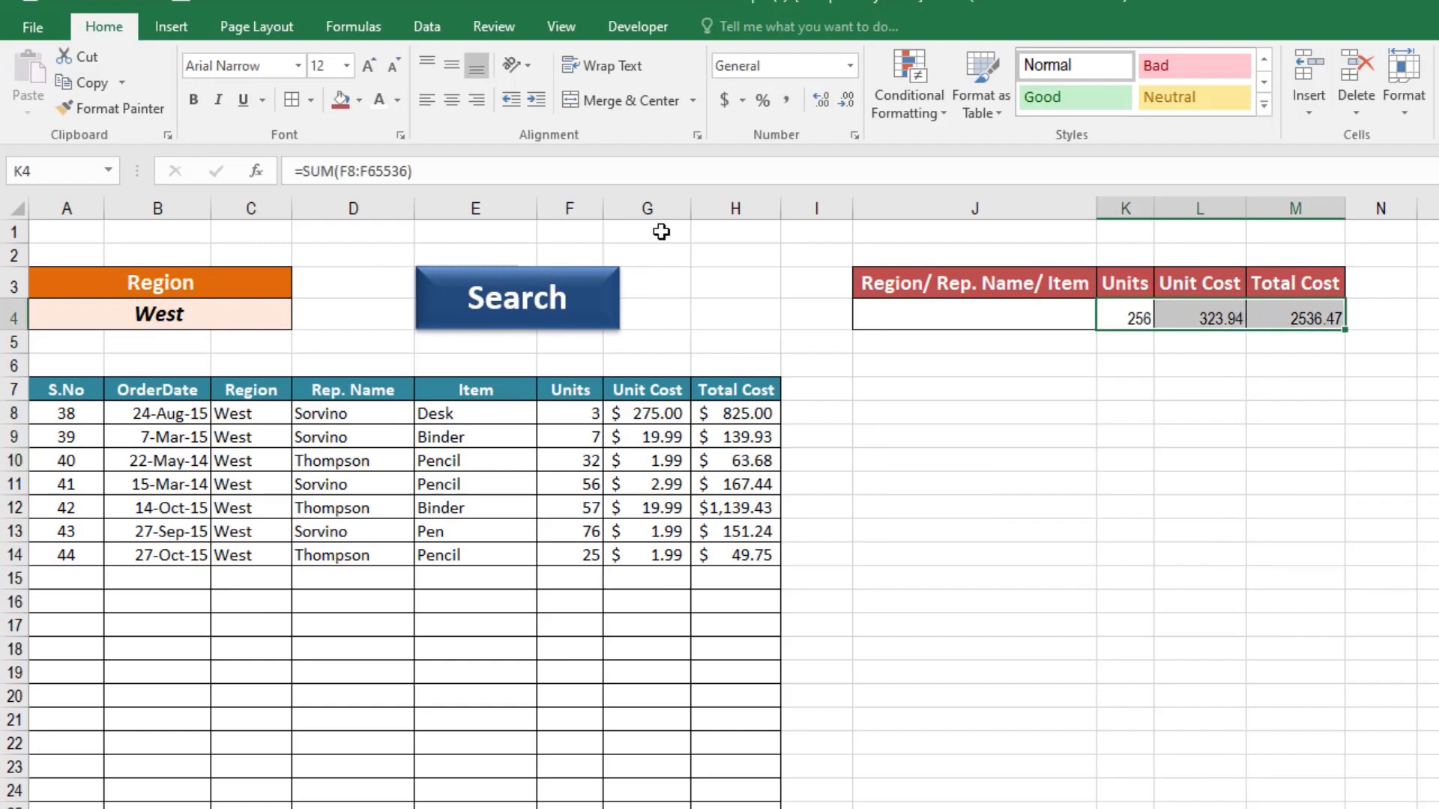
pyautogui.click(891, 386)
pyautogui.moveTo(1199, 319); pyautogui.dragTo(1315, 318)
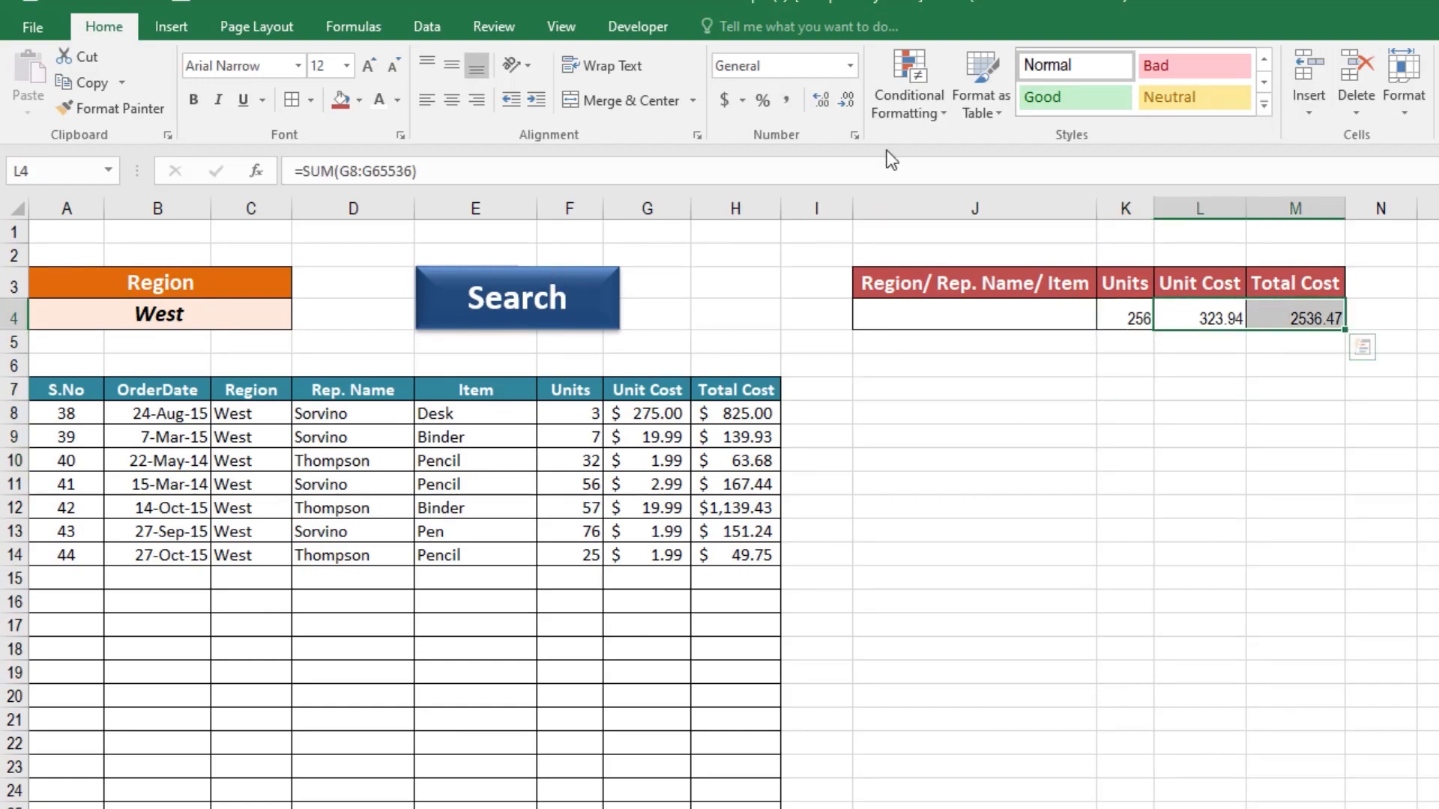
pyautogui.click(724, 101)
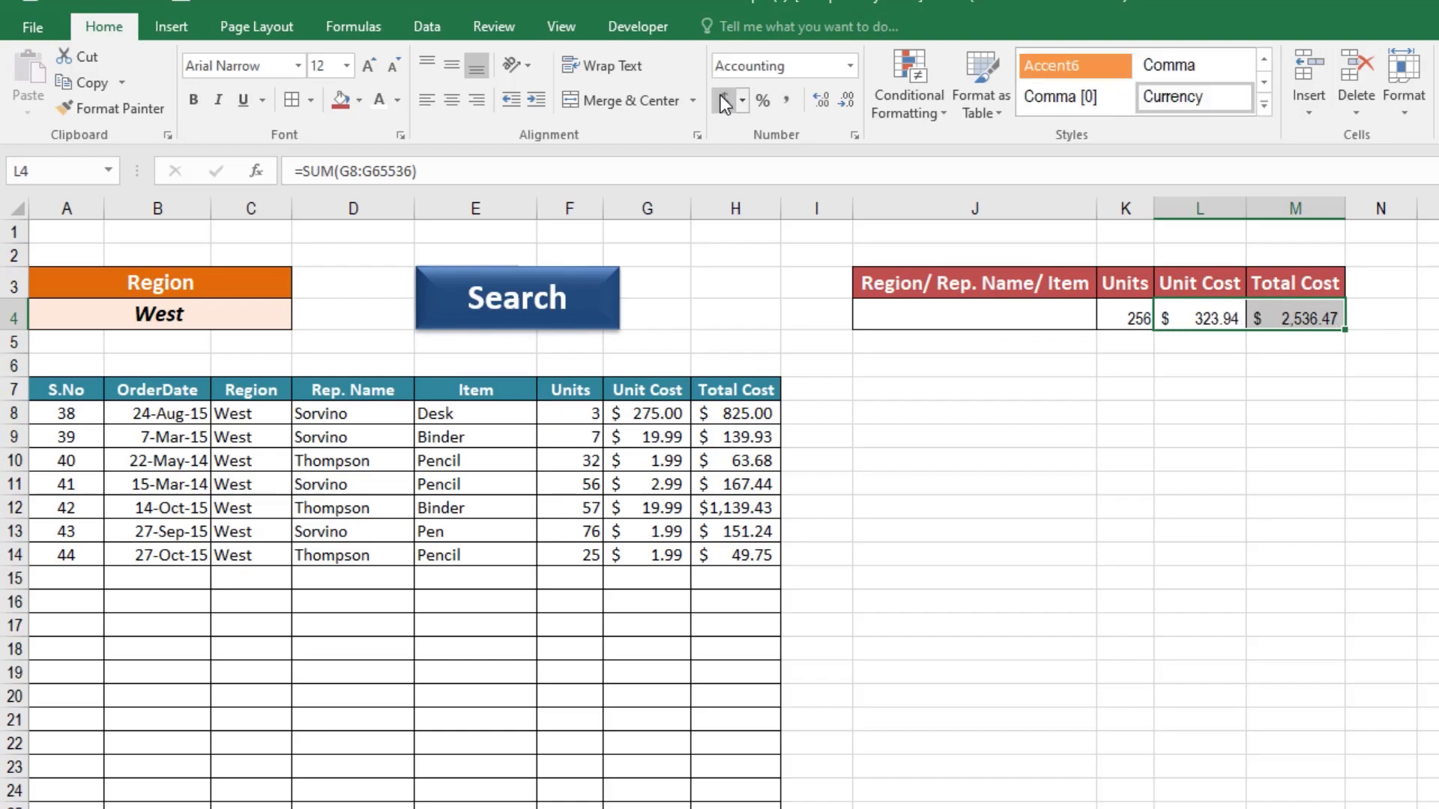
pyautogui.click(815, 397)
pyautogui.click(1199, 319)
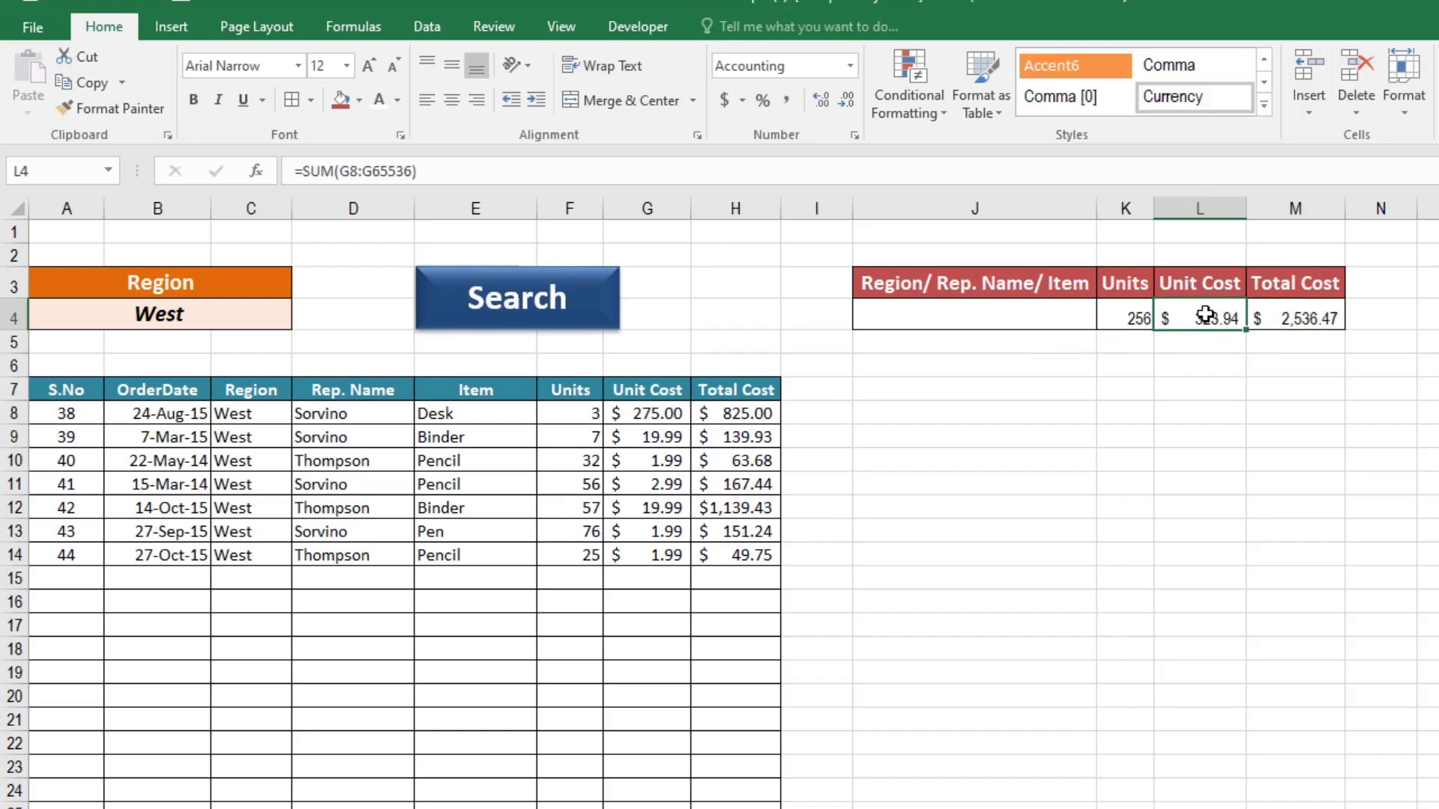
pyautogui.click(951, 386)
pyautogui.press('Return')
# - Start an IF formula in J4 that tests A3=C7 and returns C8 when true
pyautogui.click(1034, 319)
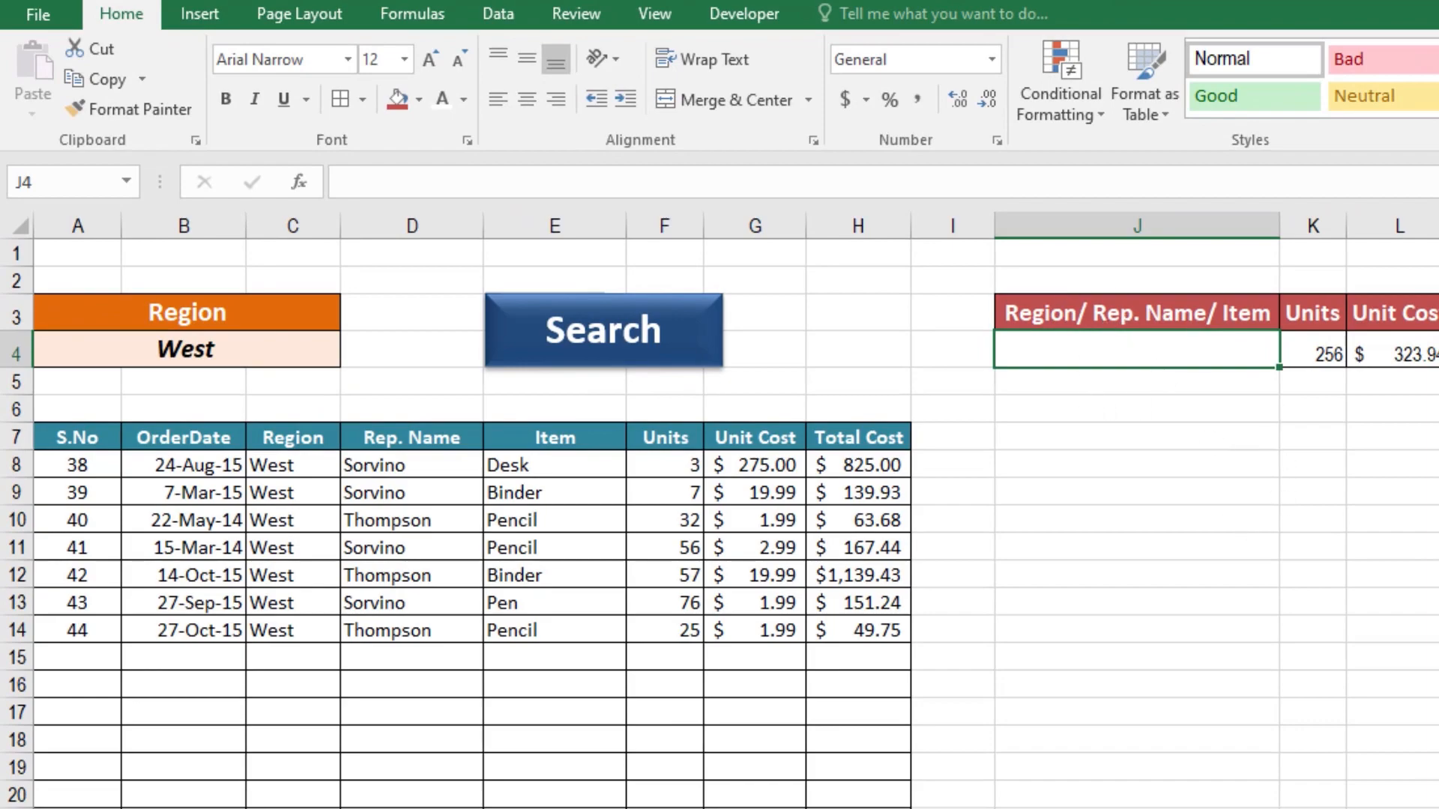
pyautogui.write('=if(')
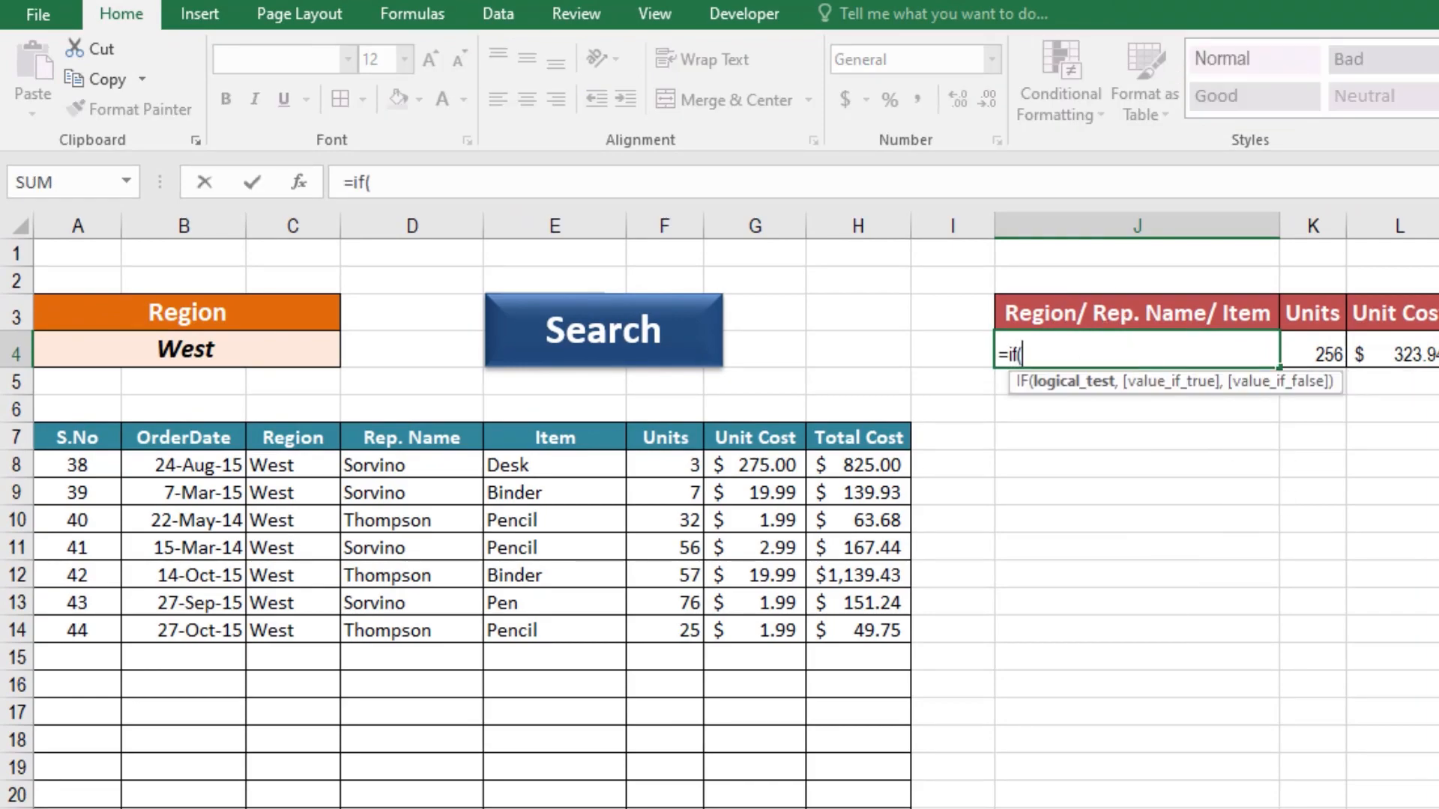
pyautogui.press('Left')
pyautogui.press('Left')
pyautogui.press('Left')
pyautogui.press('Left')
pyautogui.press('Left')
pyautogui.press('Left')
pyautogui.press('Left')
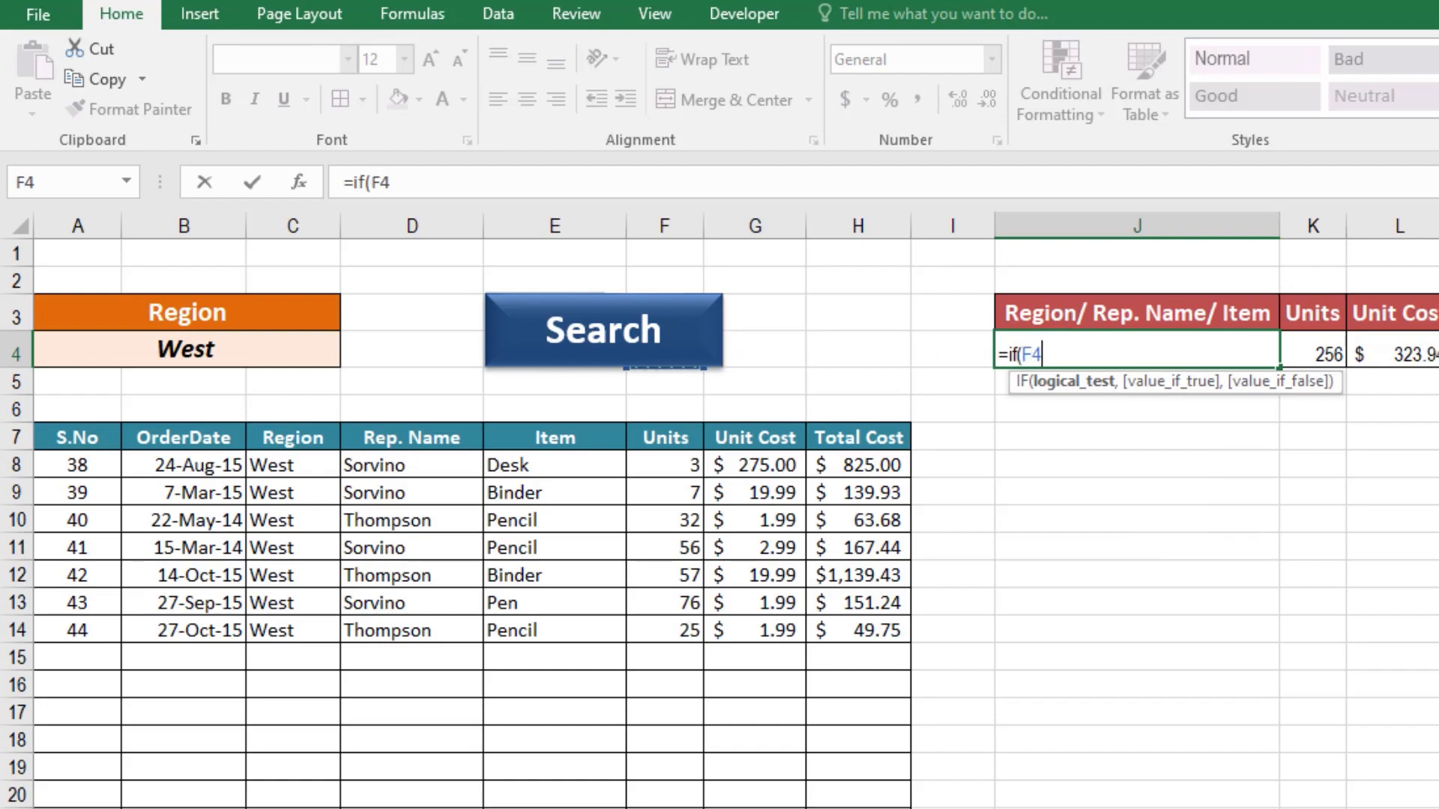
pyautogui.press('Up')
pyautogui.press('Up')
pyautogui.press('Down')
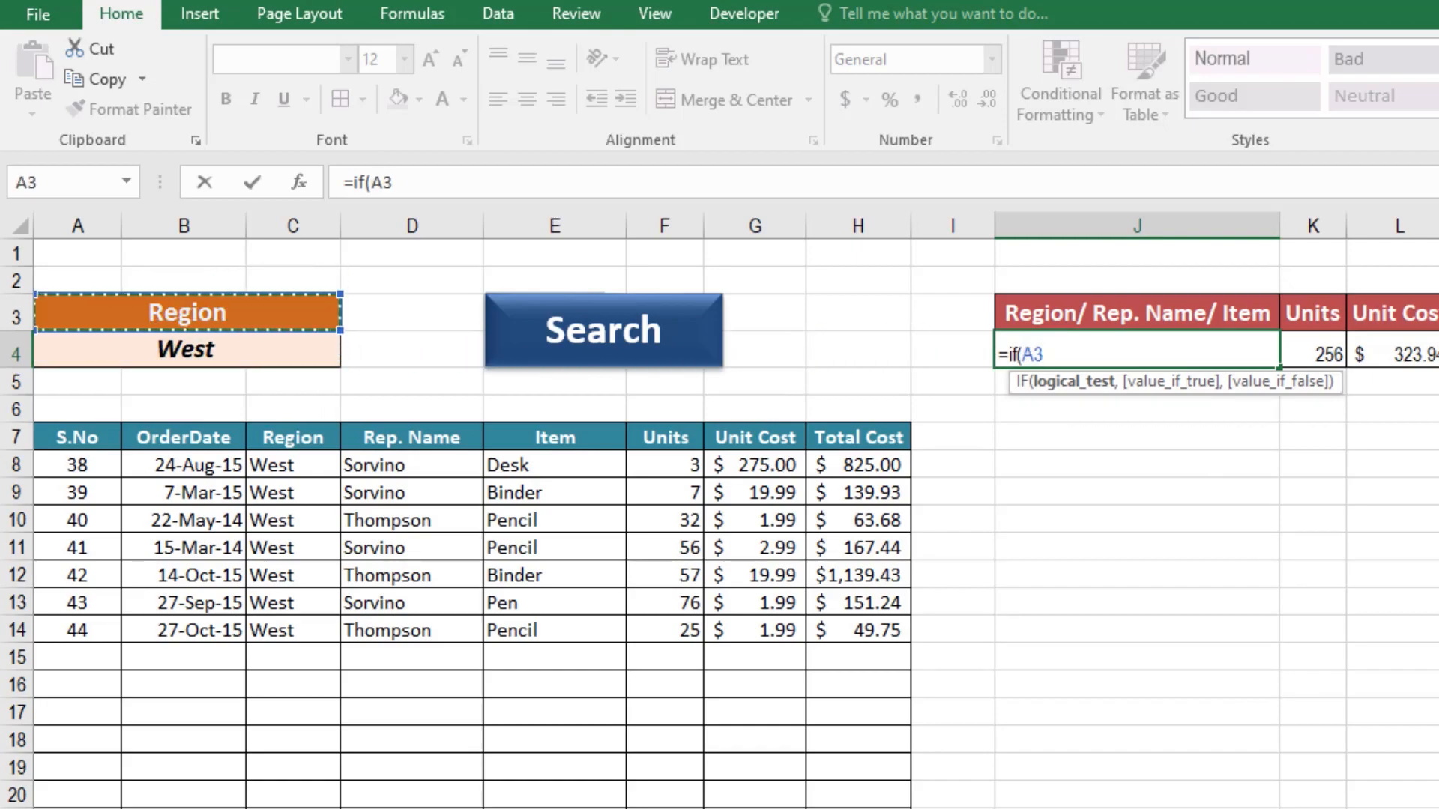
pyautogui.write('=')
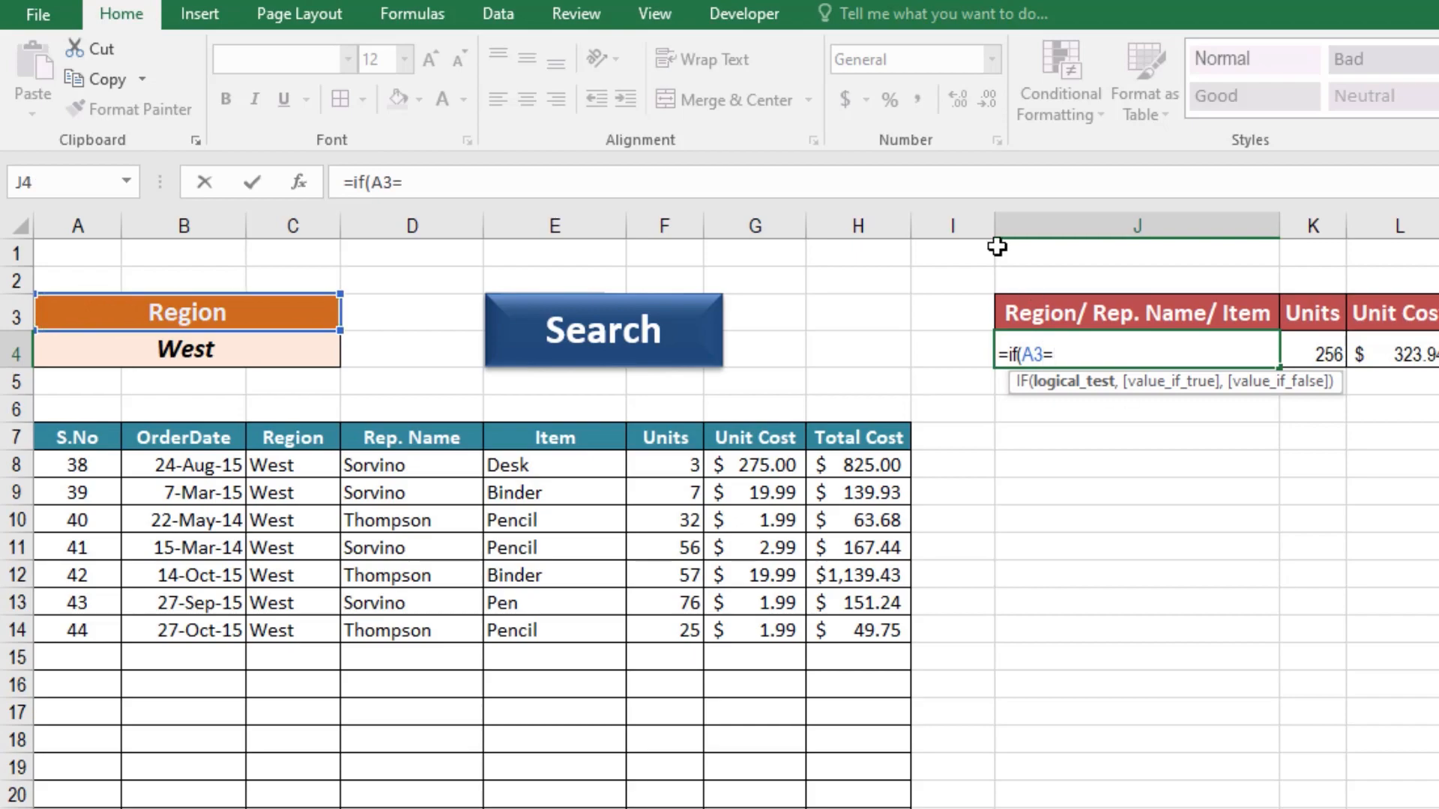
pyautogui.click(329, 437)
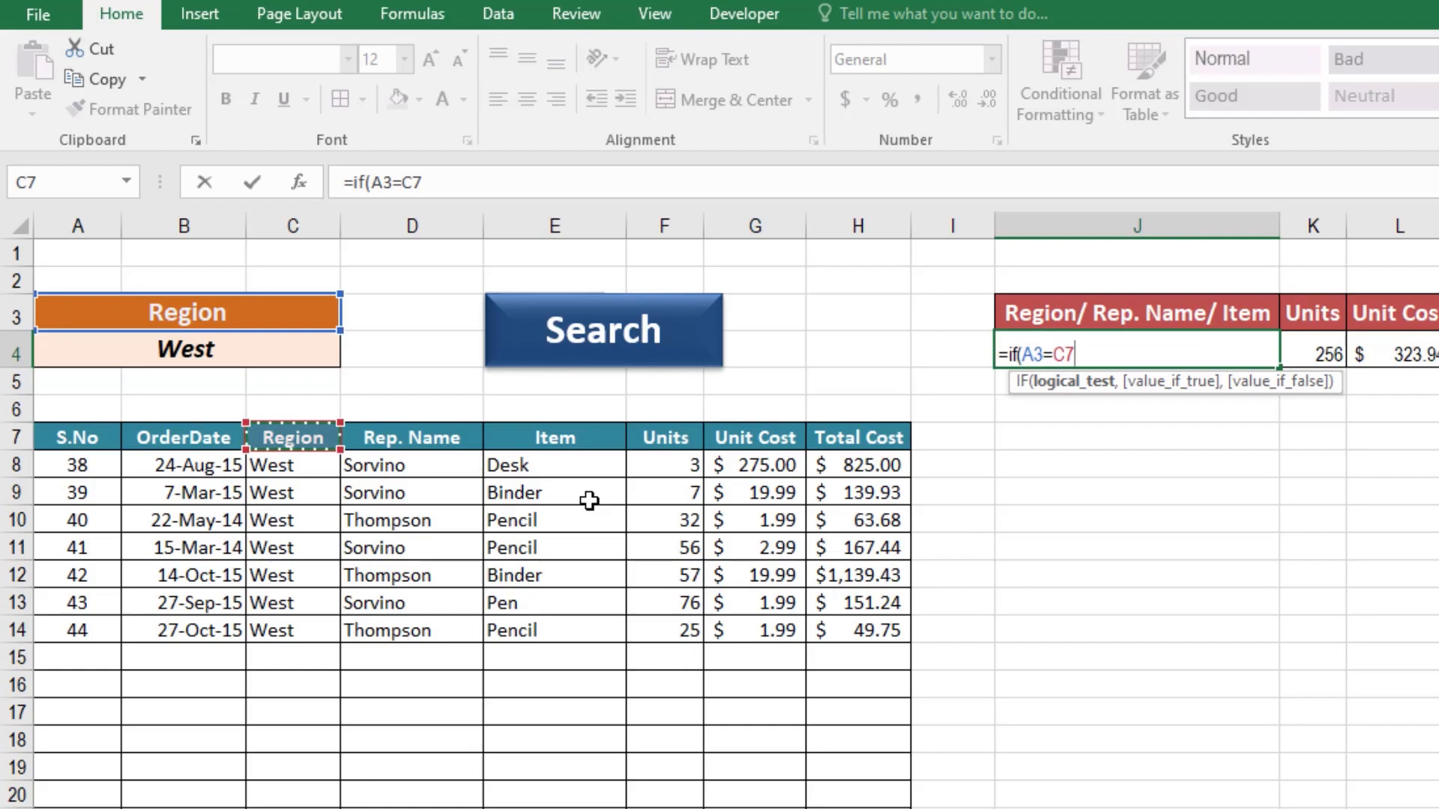
pyautogui.write(',')
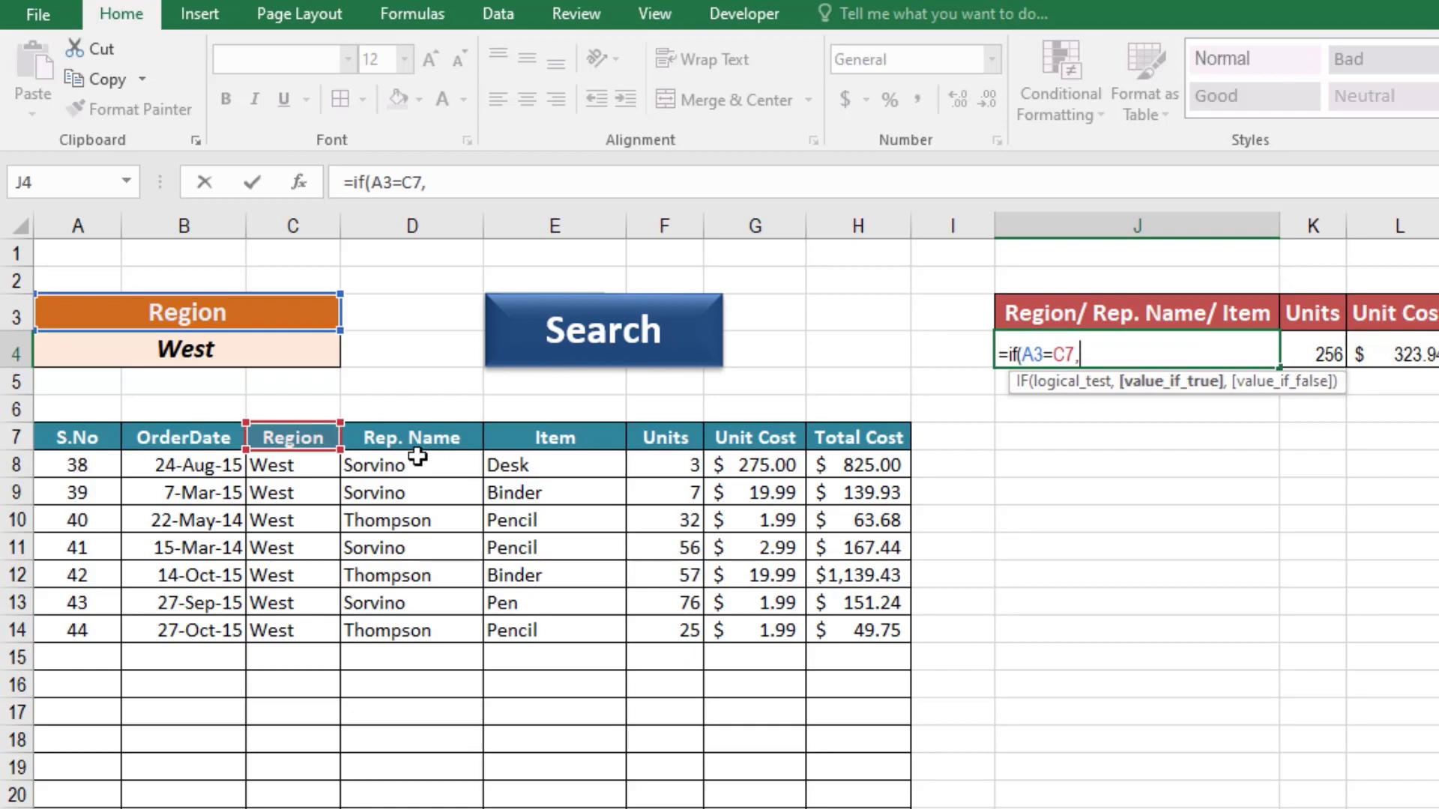
pyautogui.click(290, 469)
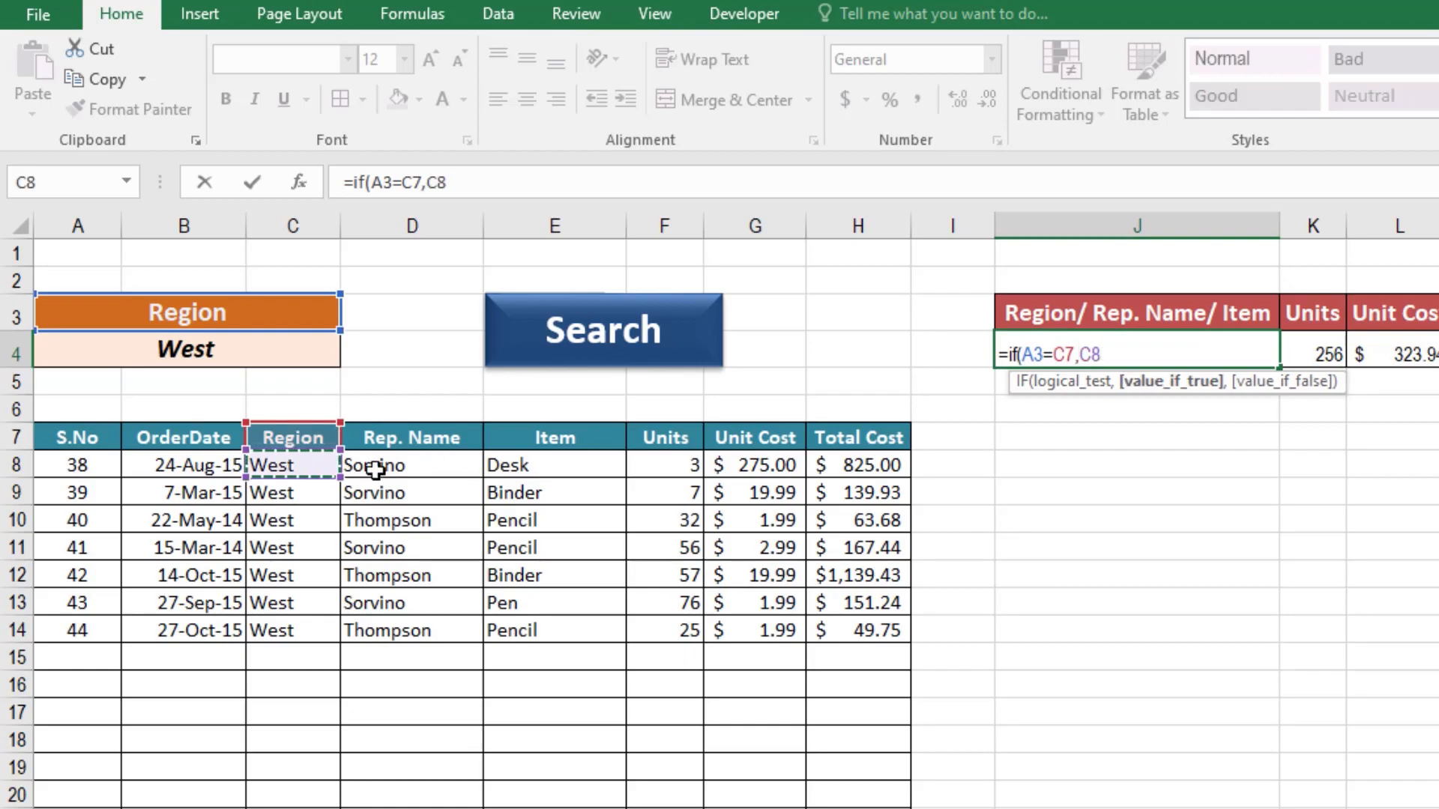
pyautogui.write(',')
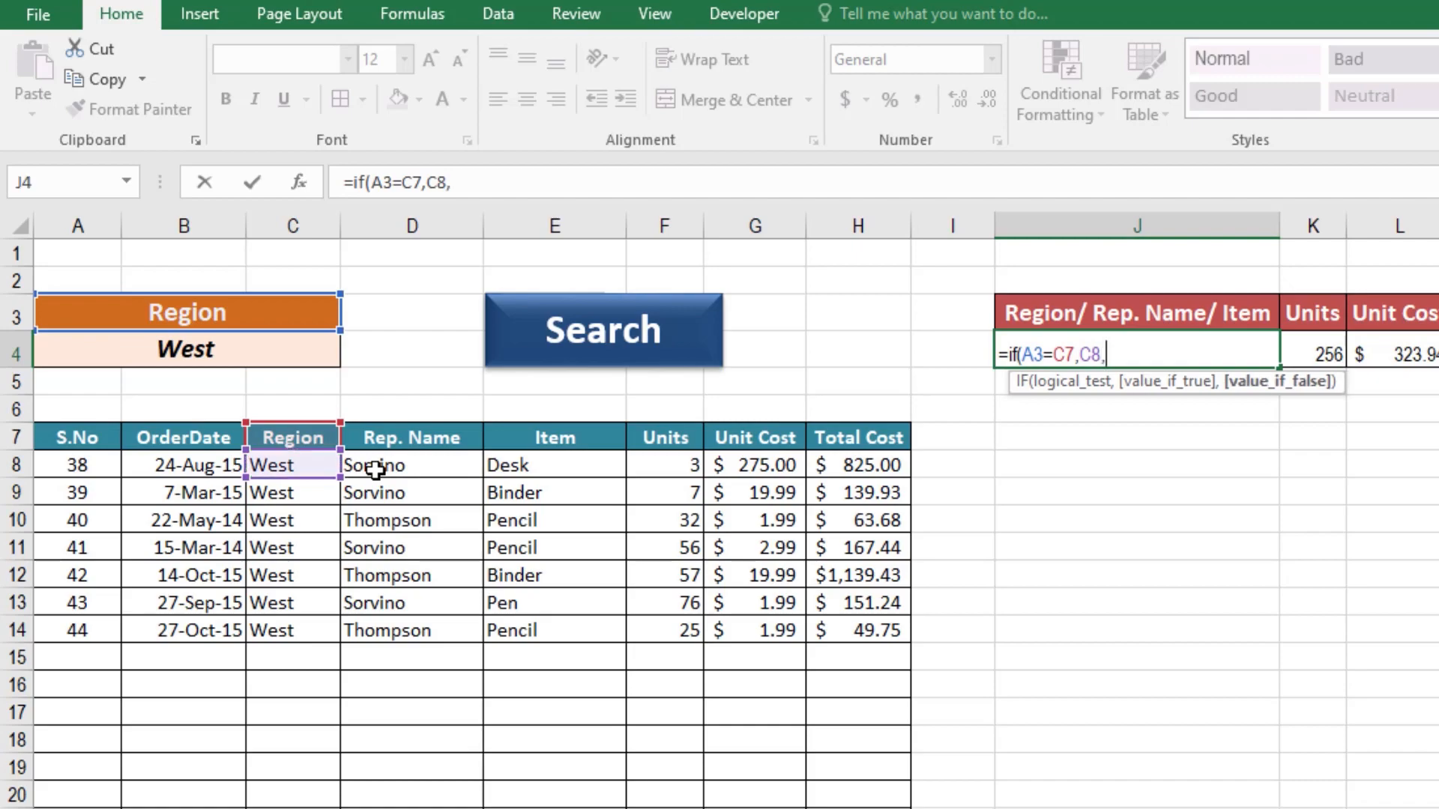
# - Nest a second IF as the false value of the J4 formula, testing A3=D7
pyautogui.write('if')
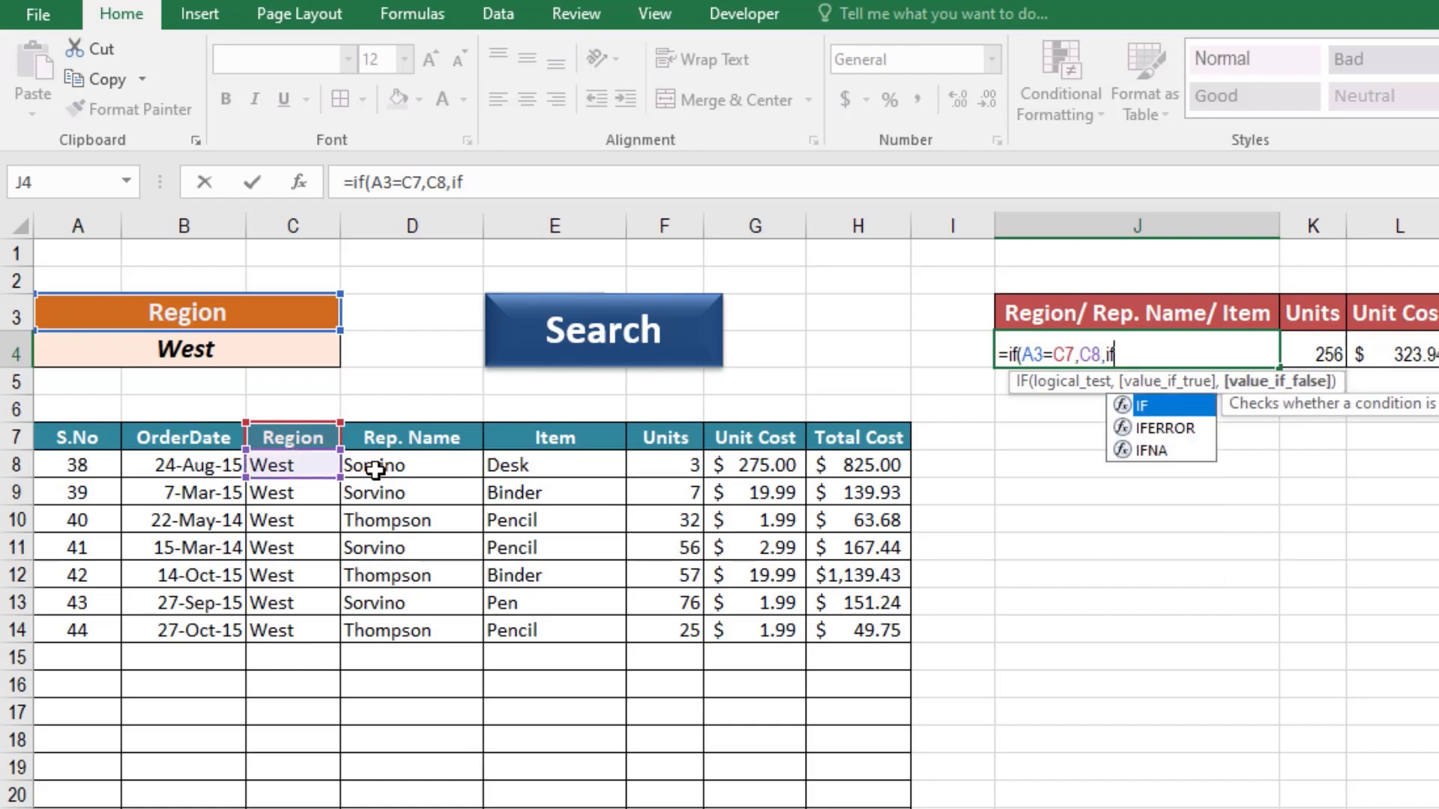
pyautogui.write('(')
pyautogui.press('Left')
pyautogui.press('Left')
pyautogui.press('Left')
pyautogui.press('Left')
pyautogui.press('Left')
pyautogui.press('Left')
pyautogui.press('Left')
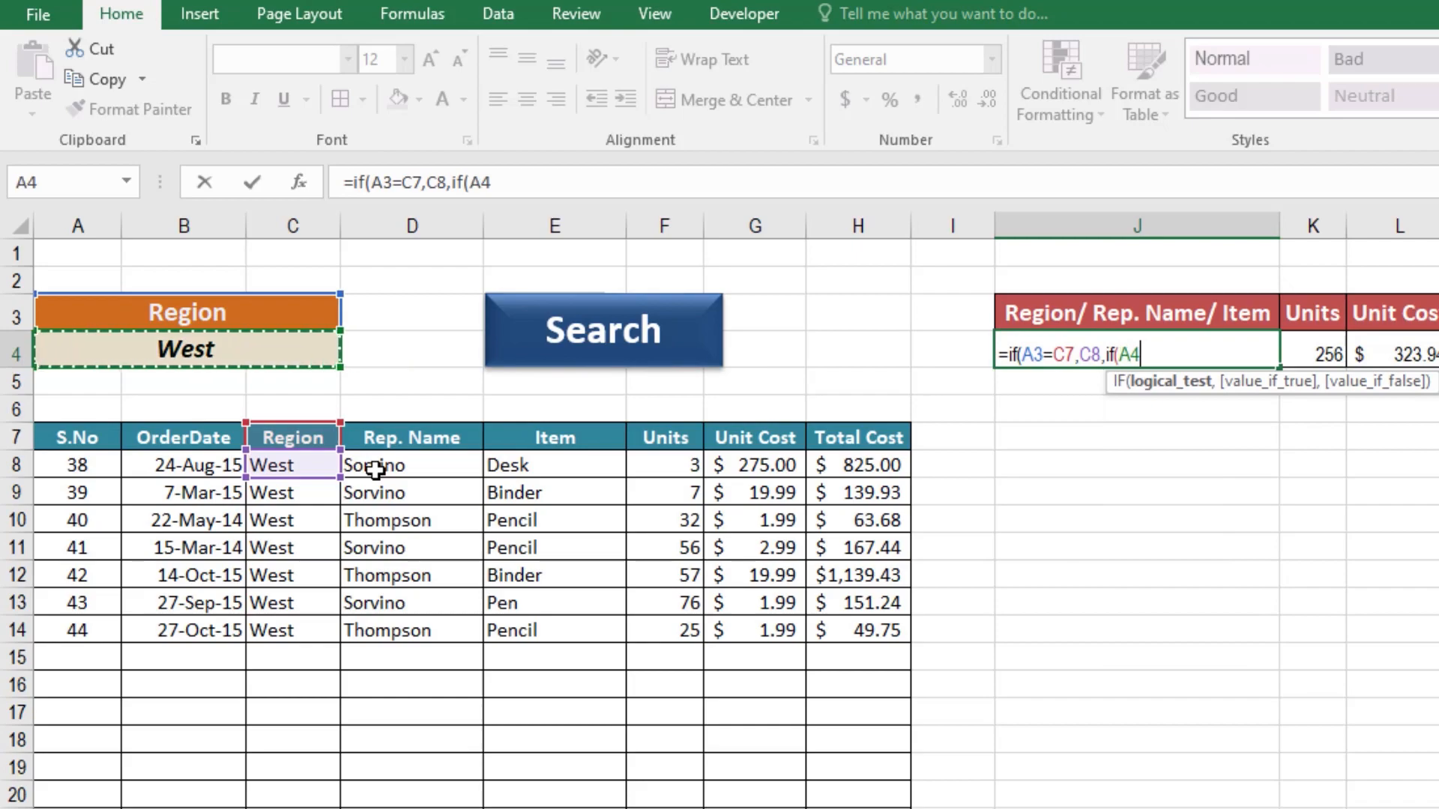
pyautogui.press('Up')
pyautogui.write('=')
pyautogui.press('Up')
pyautogui.press('Left')
pyautogui.press('Left')
pyautogui.press('Left')
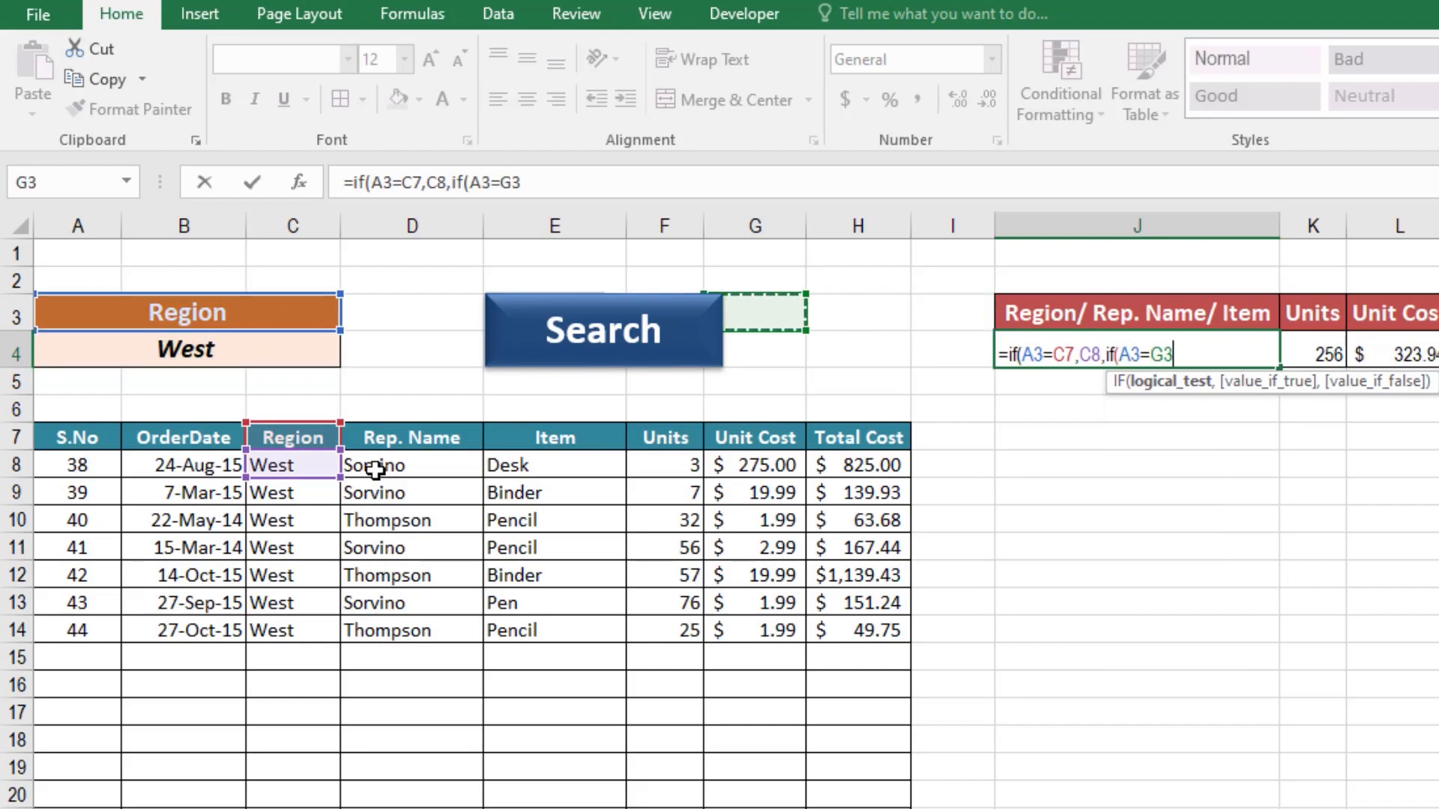
pyautogui.press('Left')
pyautogui.press('Down')
pyautogui.press('Left')
pyautogui.press('Down')
pyautogui.press('Left')
pyautogui.press('Down')
pyautogui.press('Down')
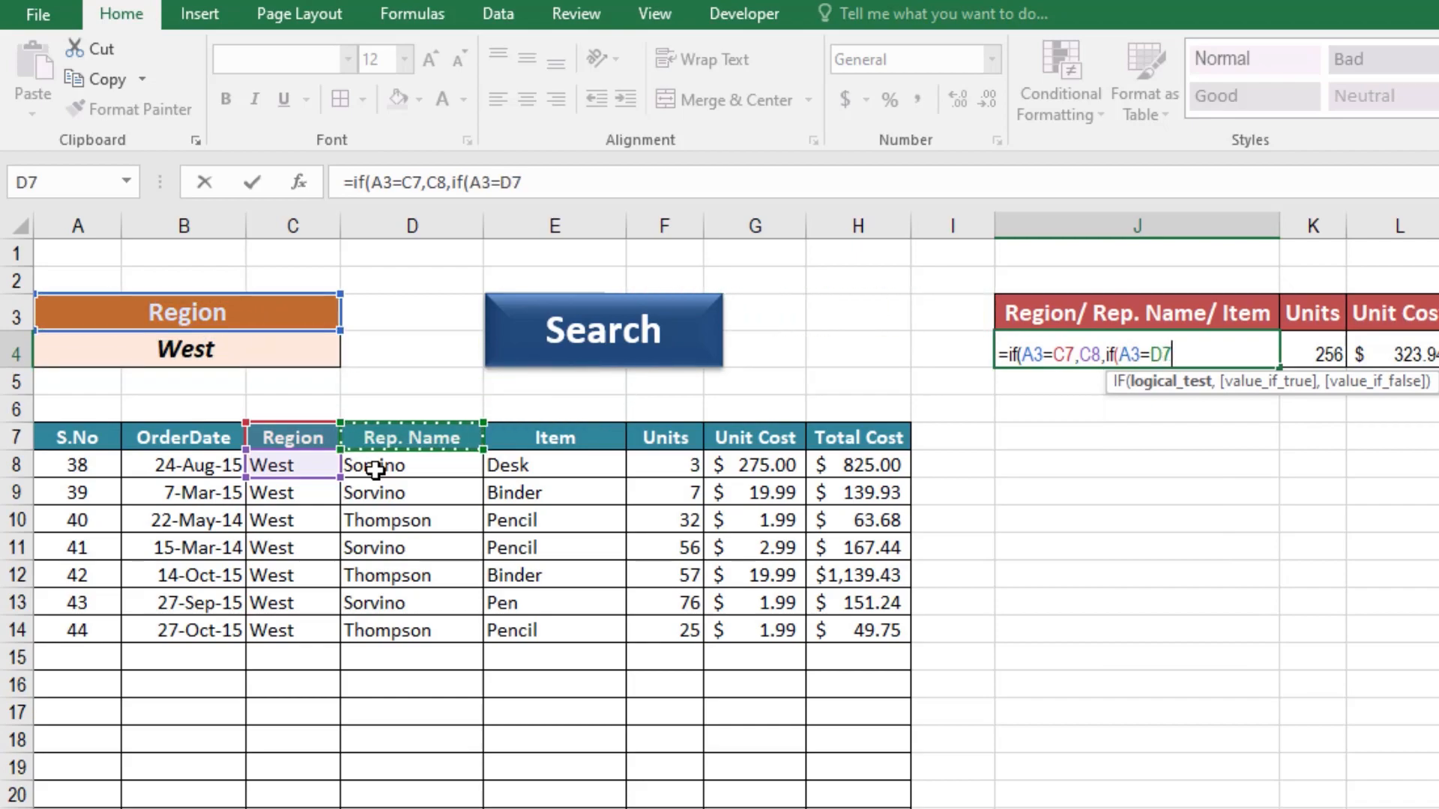
# - Set D8 as the value the nested IF in J4 returns when its test is true
pyautogui.write(',')
pyautogui.press('Left')
pyautogui.press('Left')
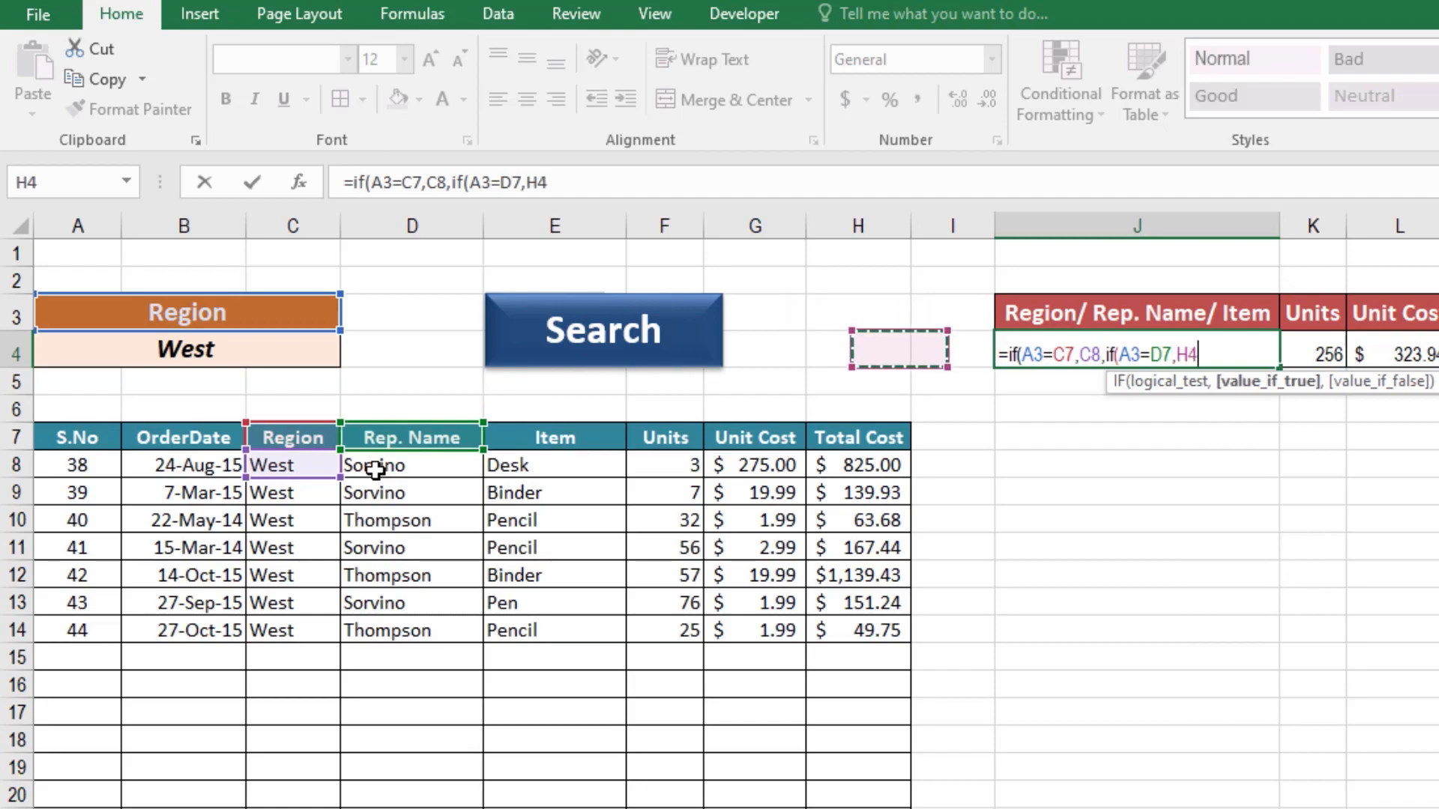
pyautogui.press('Left')
pyautogui.press('Left')
pyautogui.press('Left')
pyautogui.press('Left')
pyautogui.press('Down')
pyautogui.press('Down')
pyautogui.press('Down')
pyautogui.press('Down')
pyautogui.write(',')
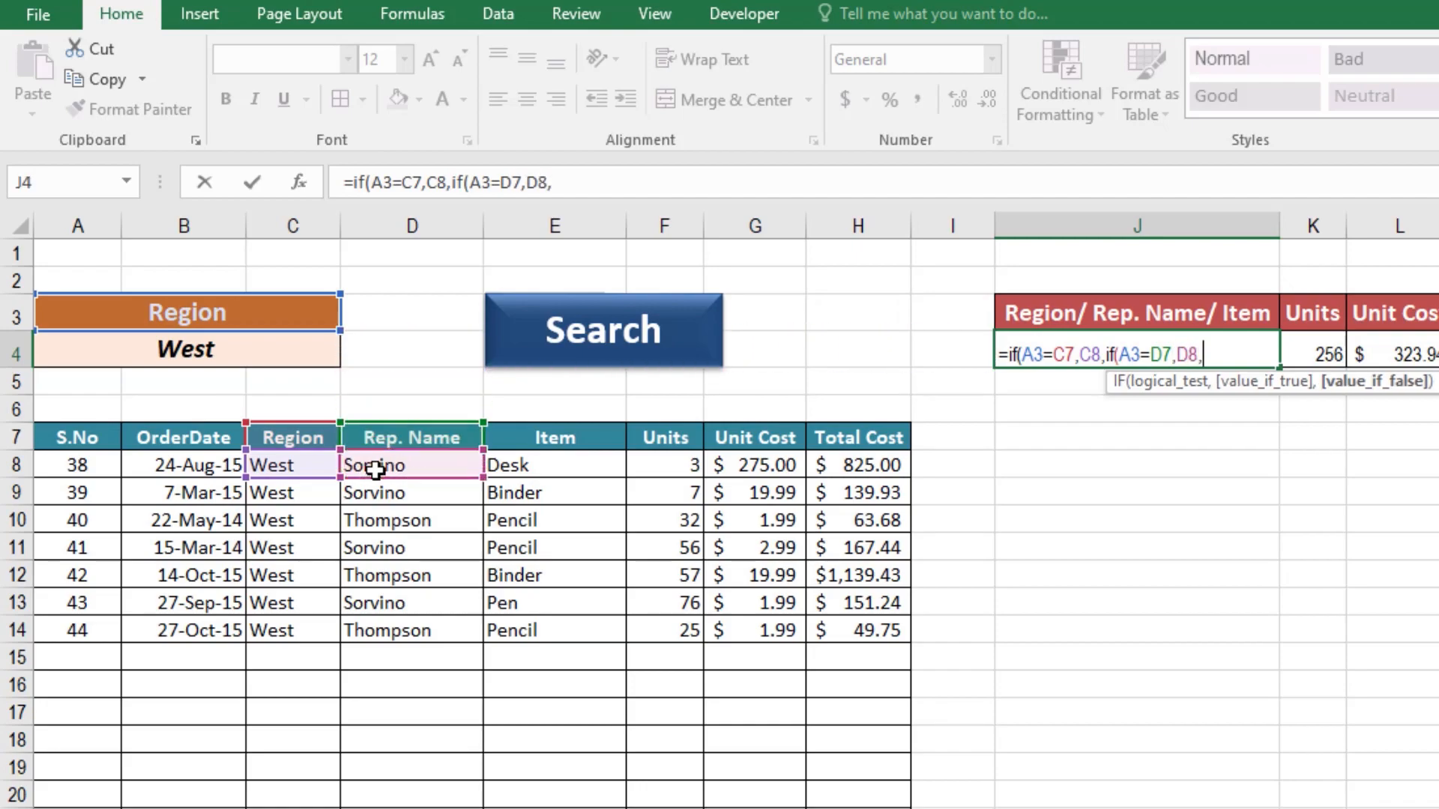
# - Set E8 as the nested IF's false value and complete the formula in J4
pyautogui.press('Left')
pyautogui.press('Left')
pyautogui.press('Left')
pyautogui.press('Left')
pyautogui.press('Left')
pyautogui.press('Down')
pyautogui.press('Down')
pyautogui.press('Down')
pyautogui.press('Down')
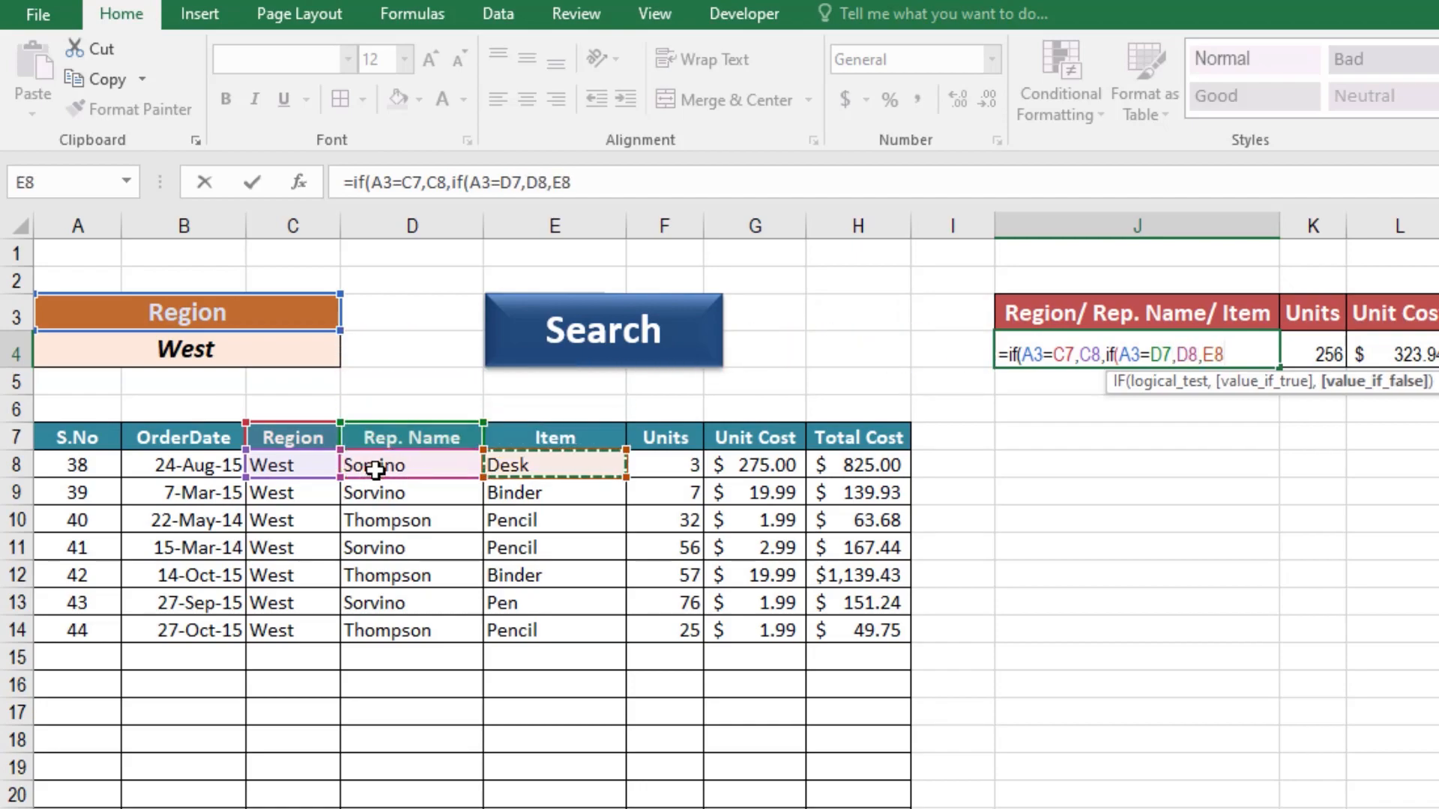
pyautogui.write(')))')
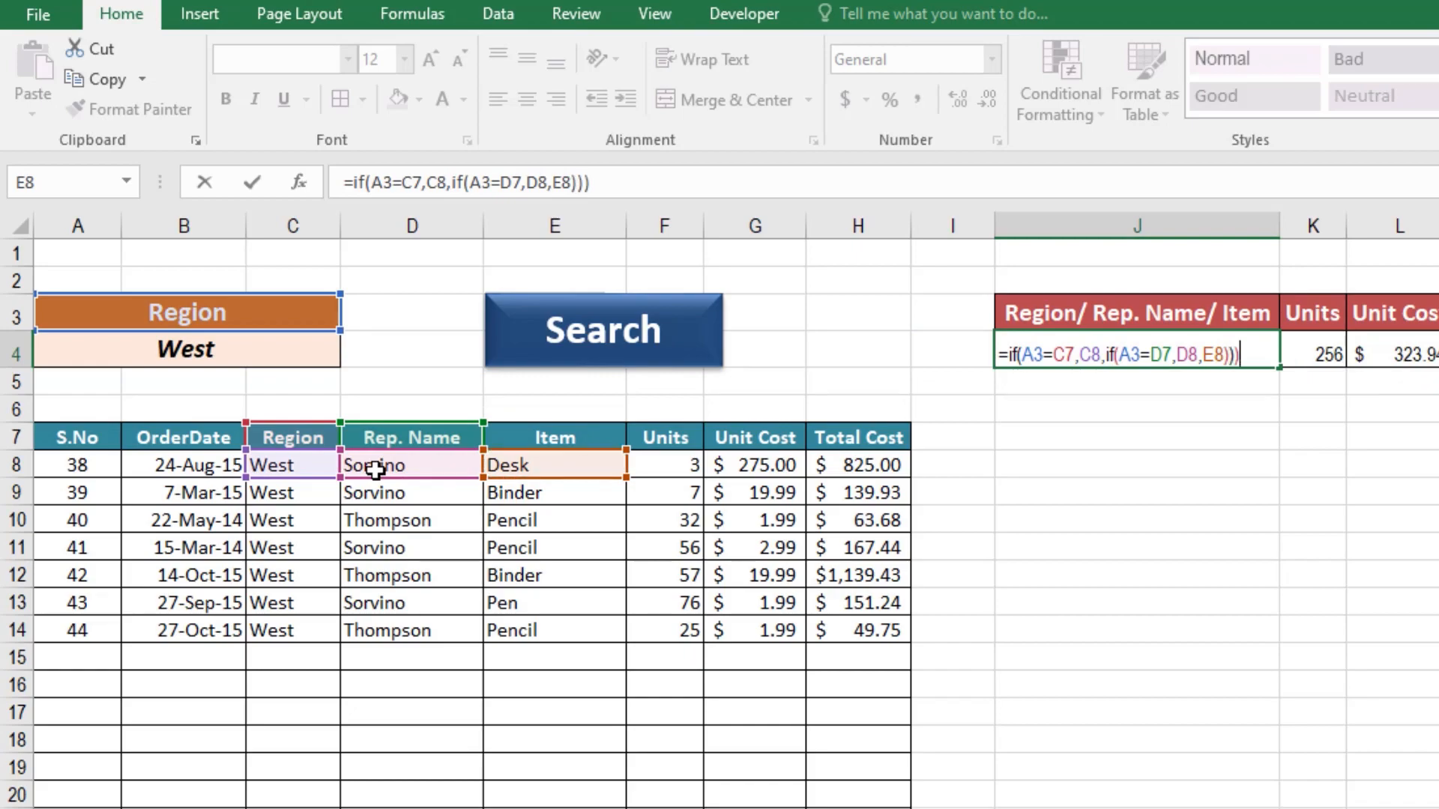
pyautogui.press('Return')
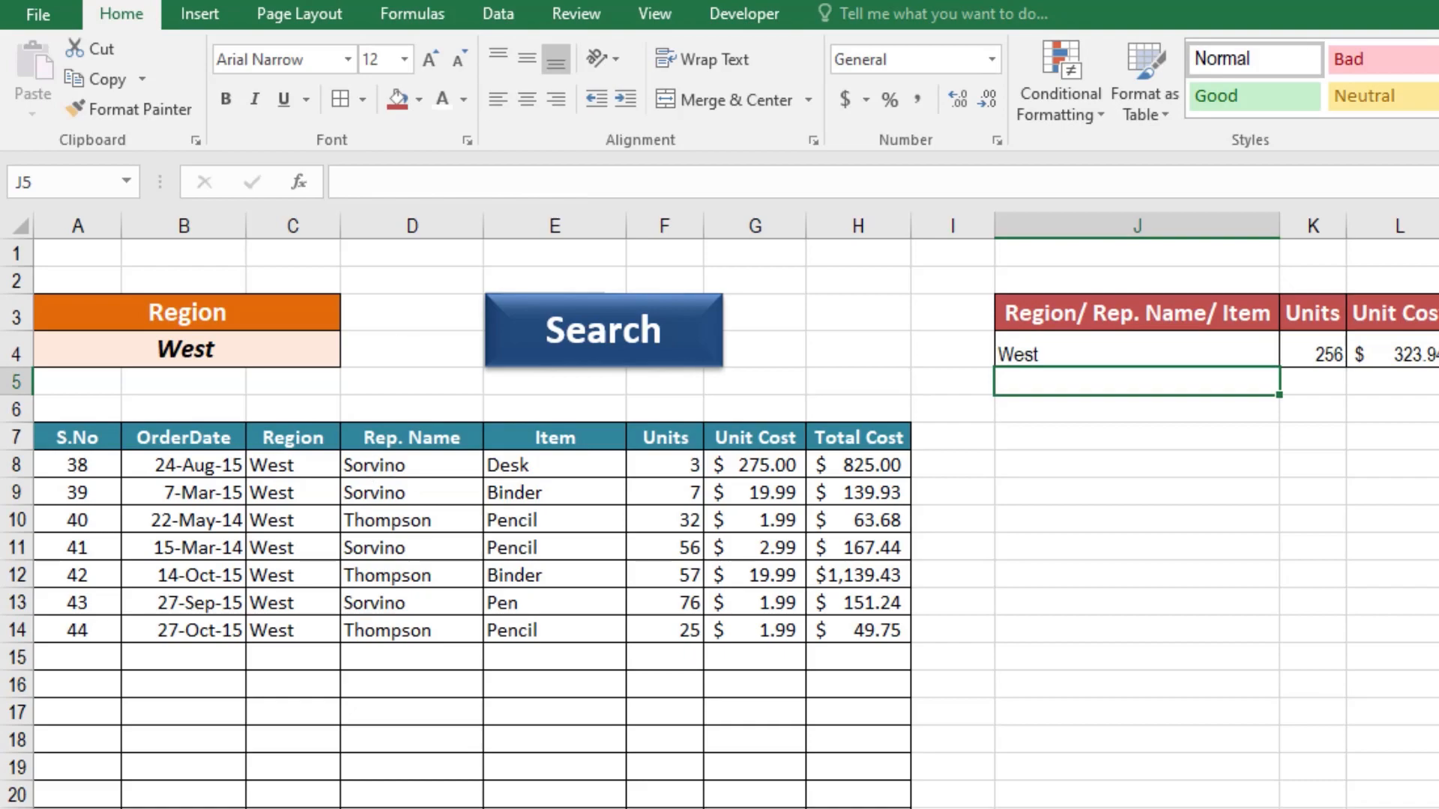
# - Check the search field options in the drop-down list of A3
pyautogui.click(236, 309)
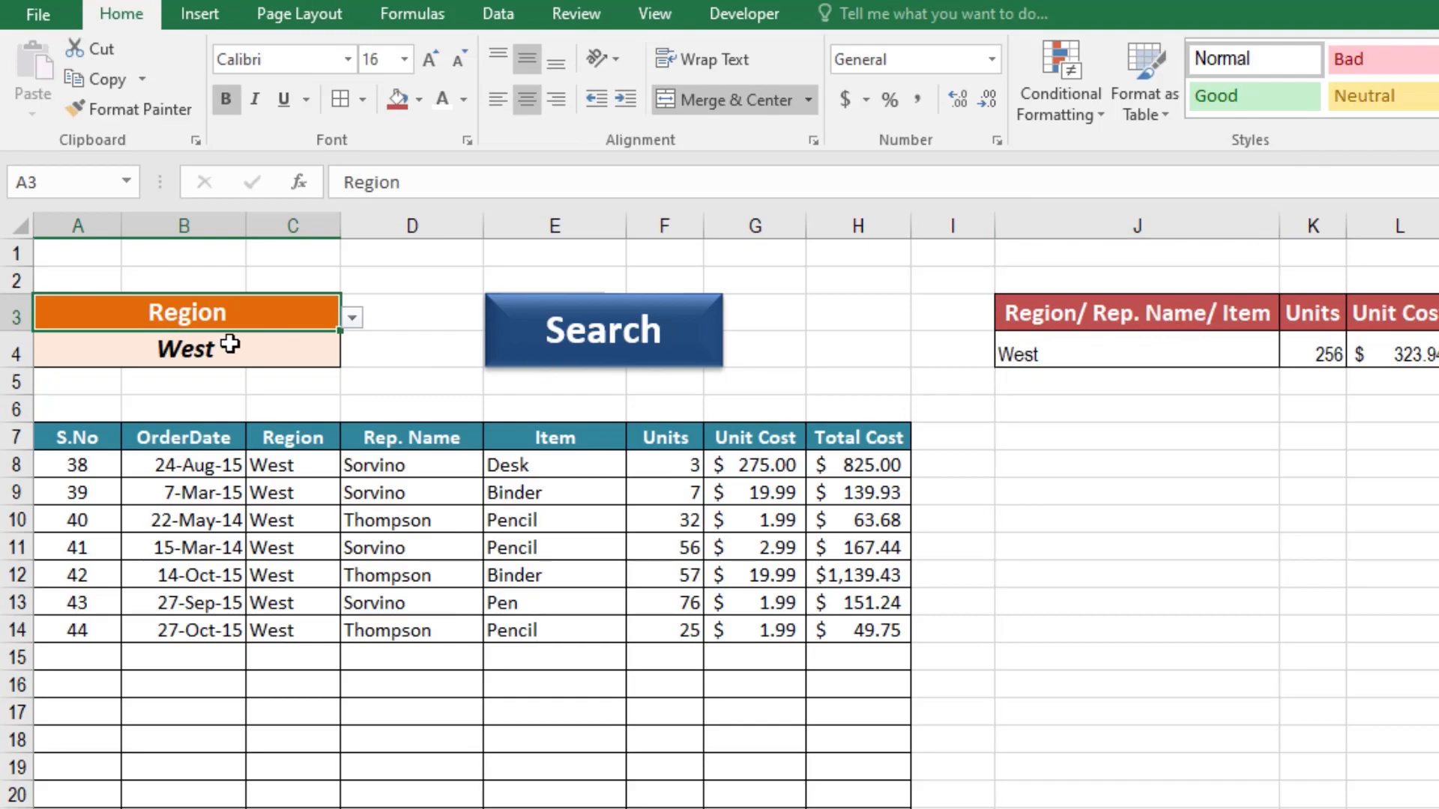
pyautogui.click(351, 317)
pyautogui.press('Escape')
# - Centre J4 horizontally and apply middle vertical alignment to the whole sheet
pyautogui.click(1017, 346)
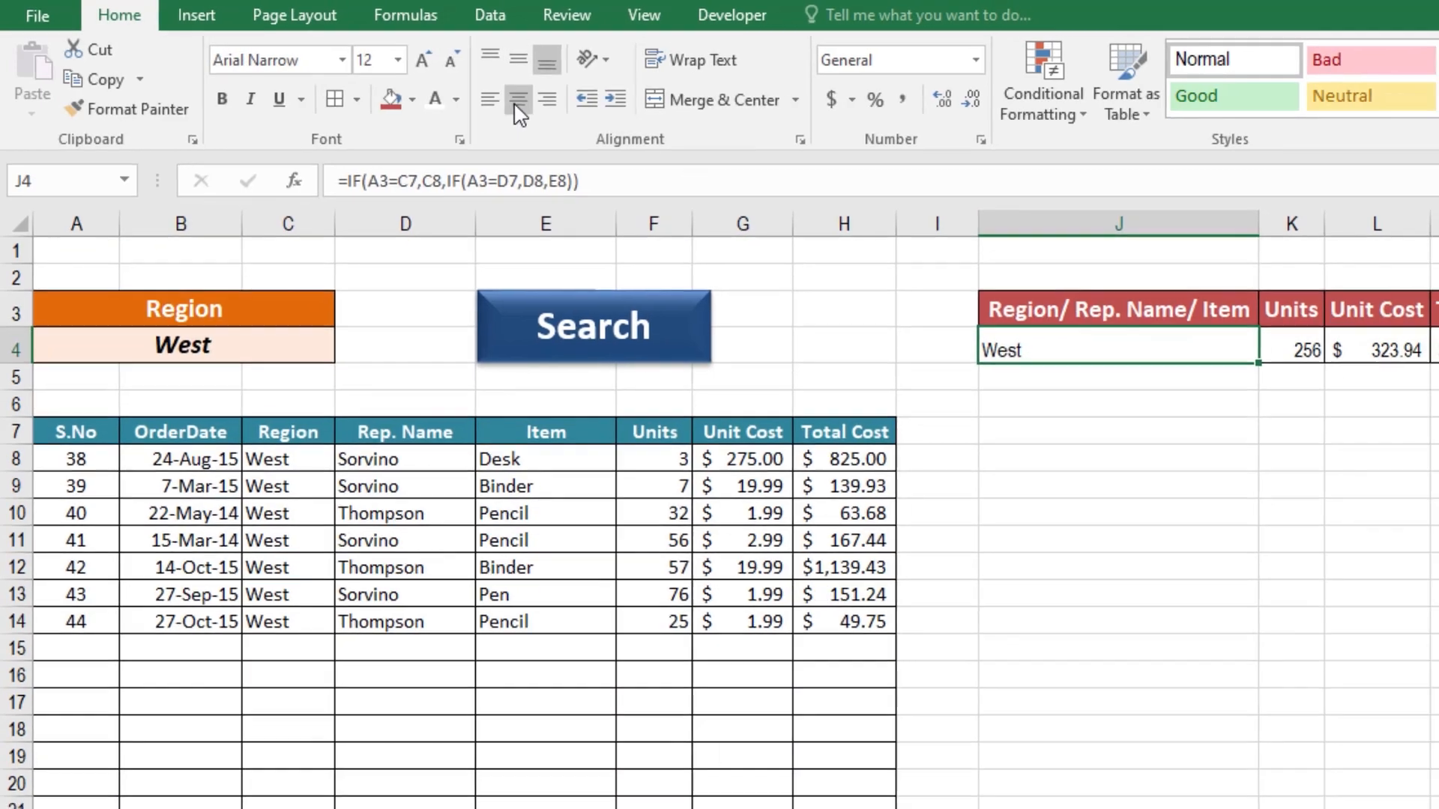
pyautogui.click(527, 99)
pyautogui.click(17, 210)
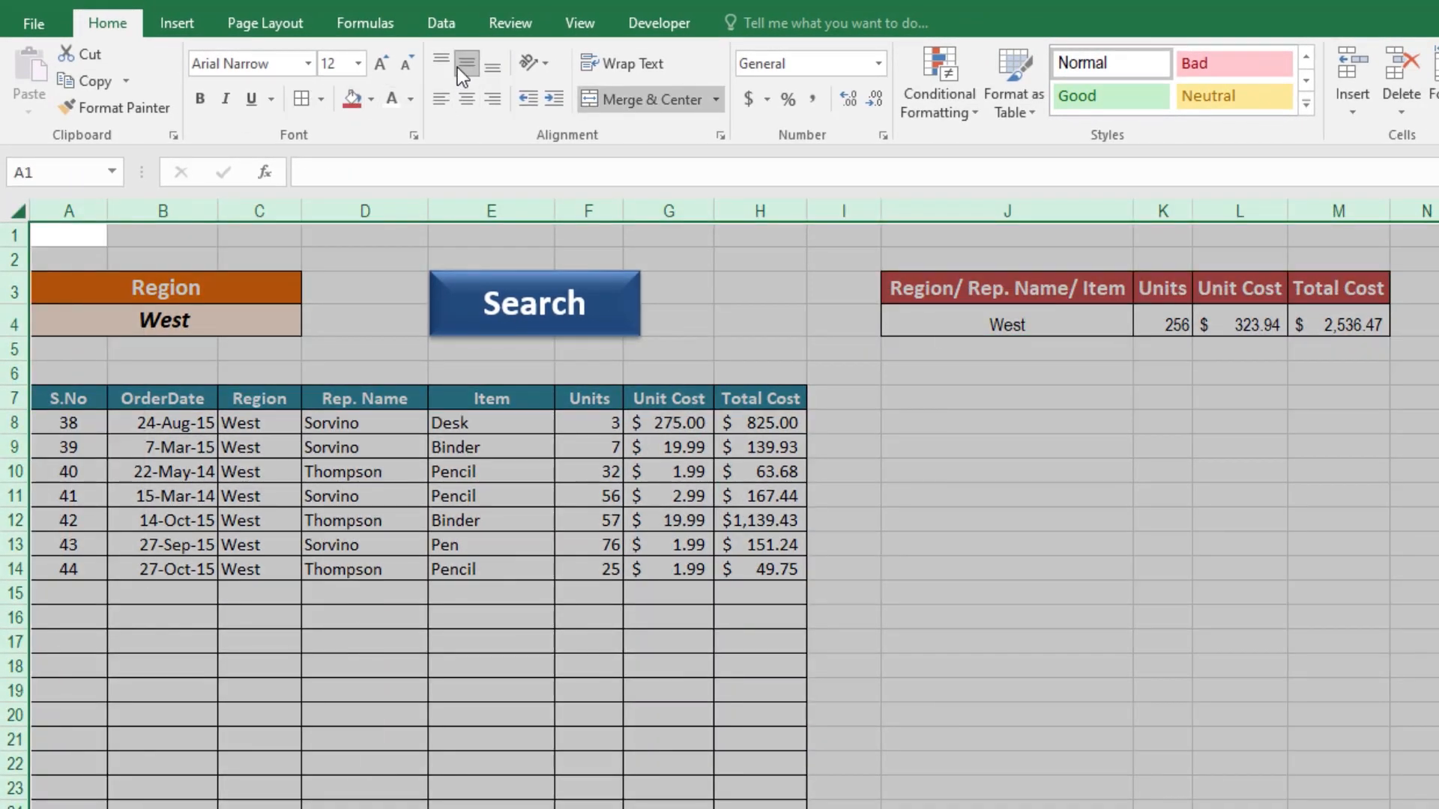
pyautogui.click(457, 65)
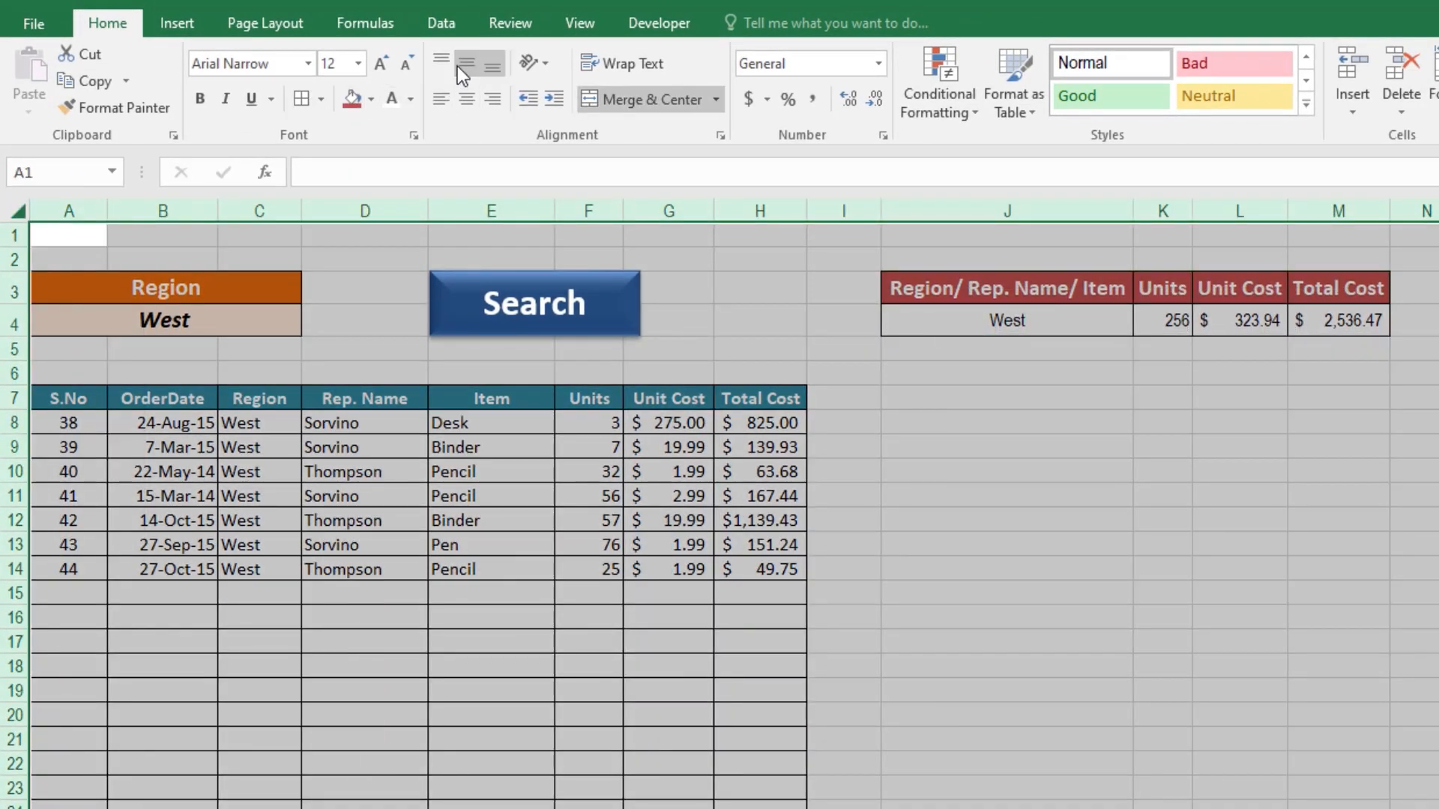
# - Enlarge the font of J4 to 16 and make it bold
pyautogui.click(1165, 389)
pyautogui.click(1009, 320)
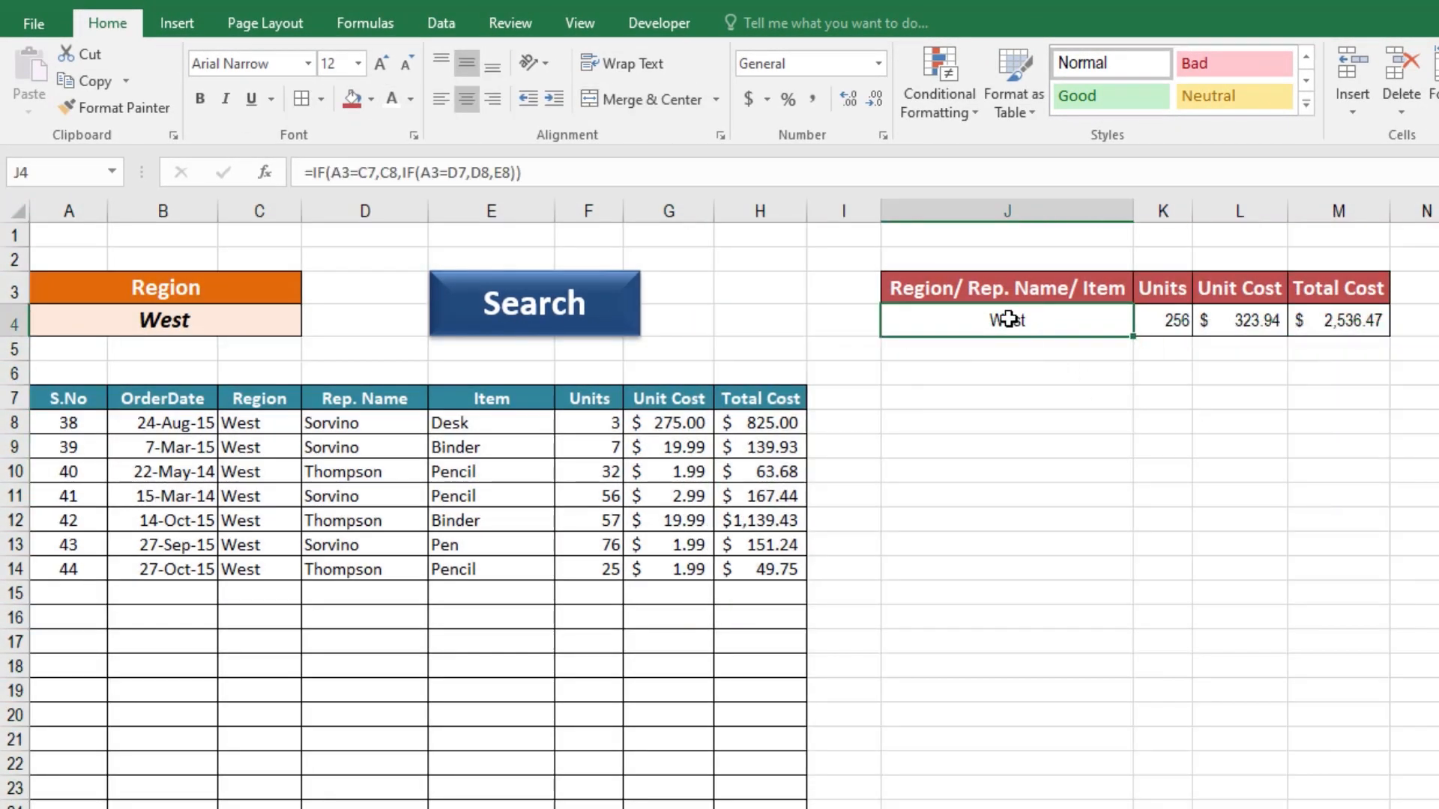
pyautogui.click(385, 68)
pyautogui.click(386, 67)
pyautogui.click(198, 99)
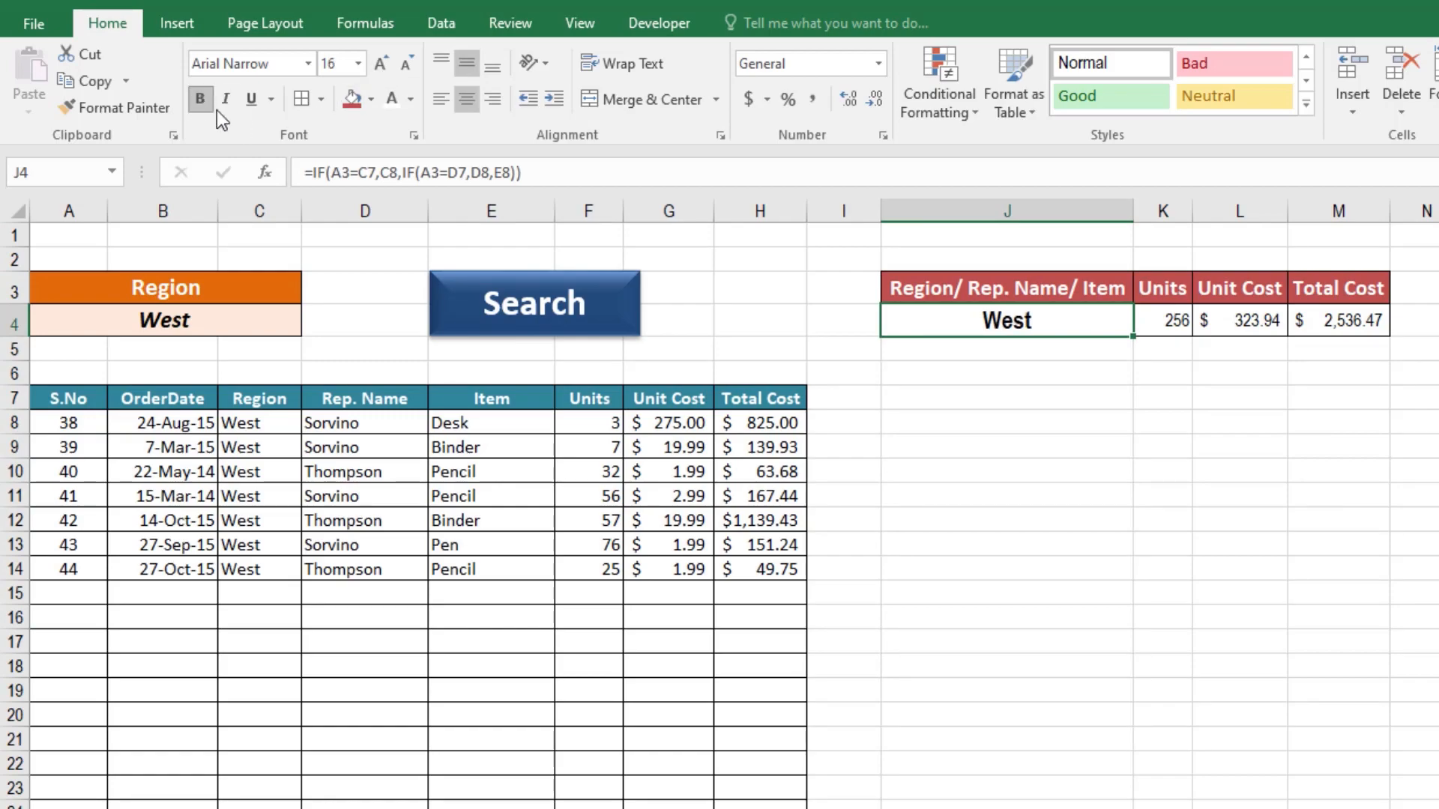
# - Enlarge the font of the totals in K4:M4 to 14
pyautogui.click(796, 393)
pyautogui.moveTo(1176, 321); pyautogui.dragTo(1320, 319)
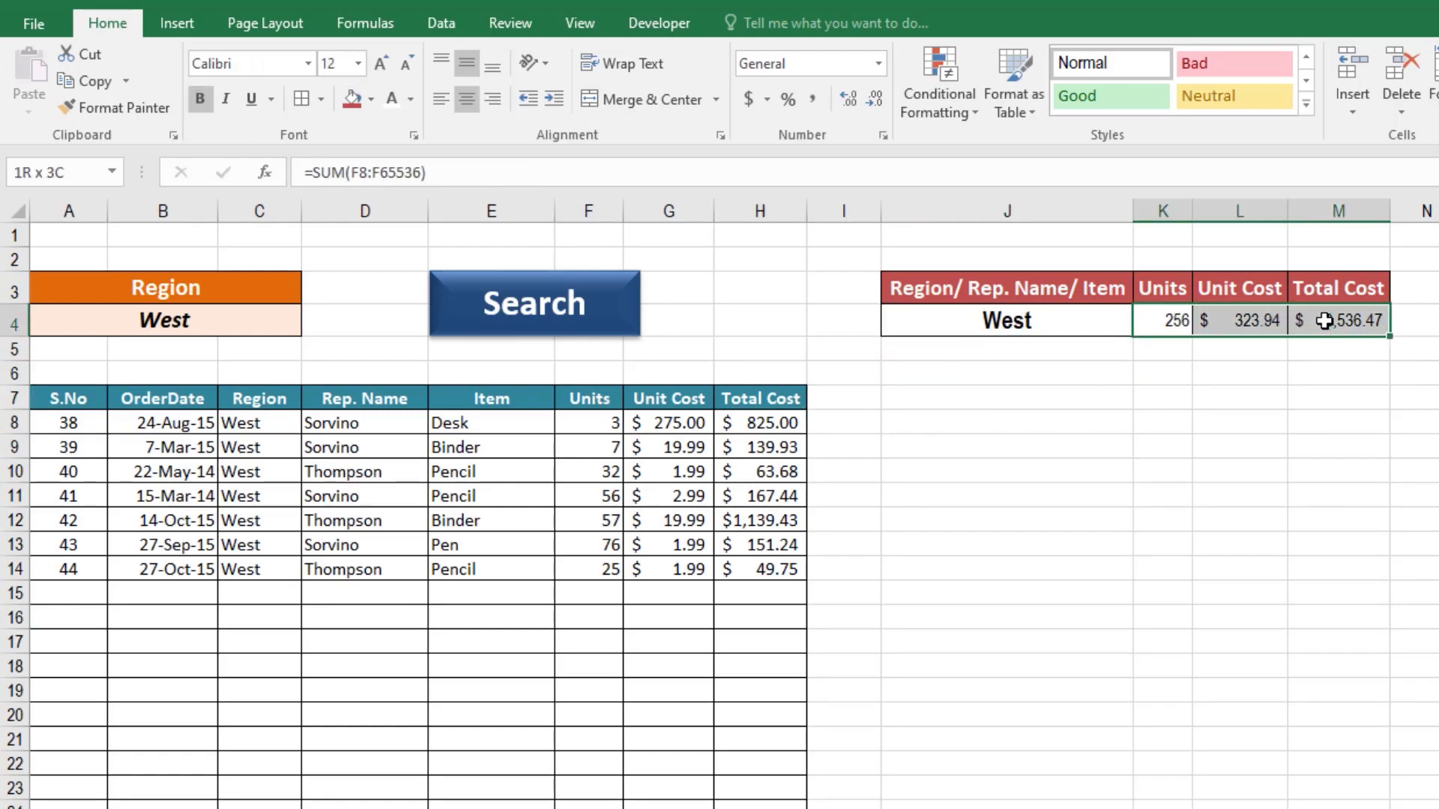
pyautogui.click(381, 68)
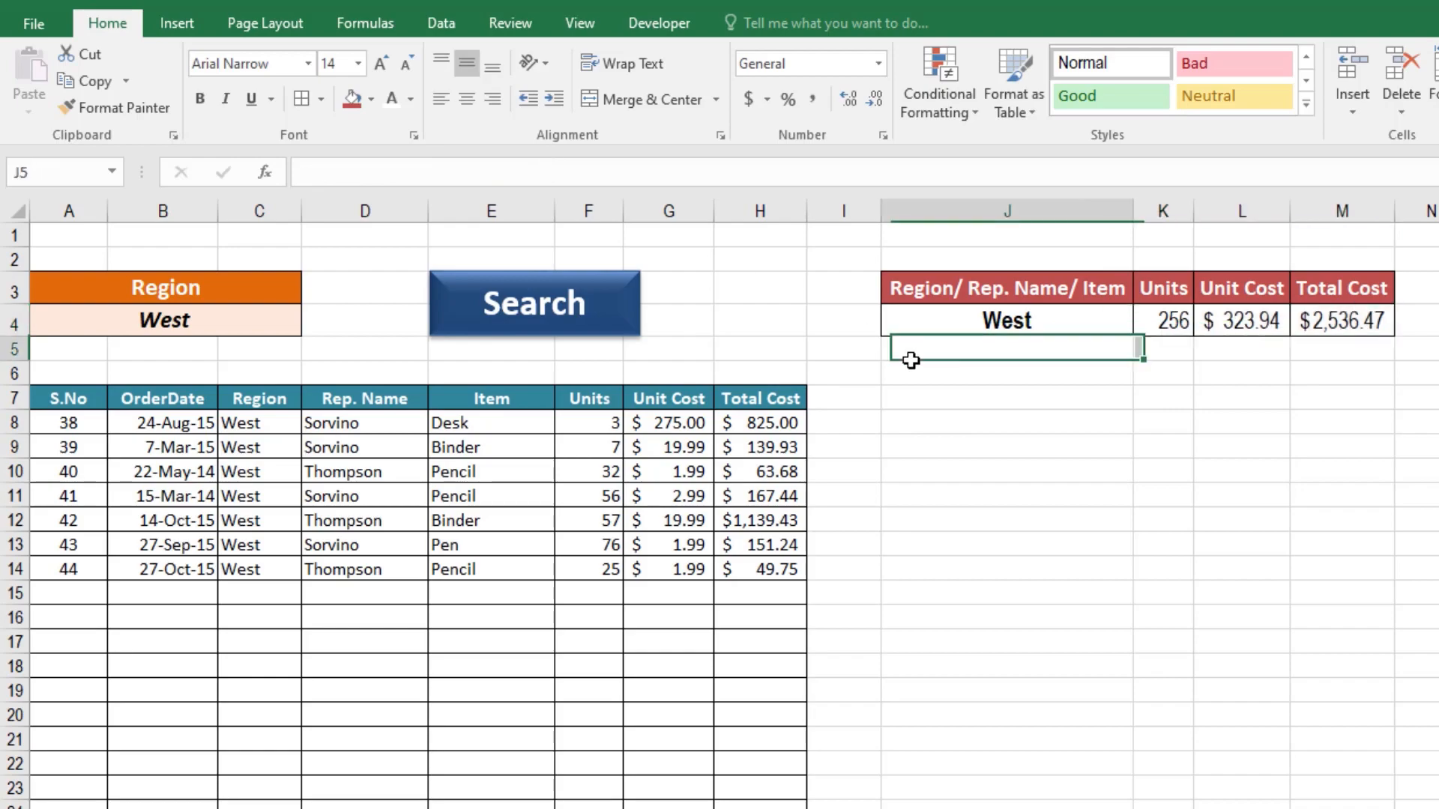
pyautogui.click(909, 355)
pyautogui.click(903, 448)
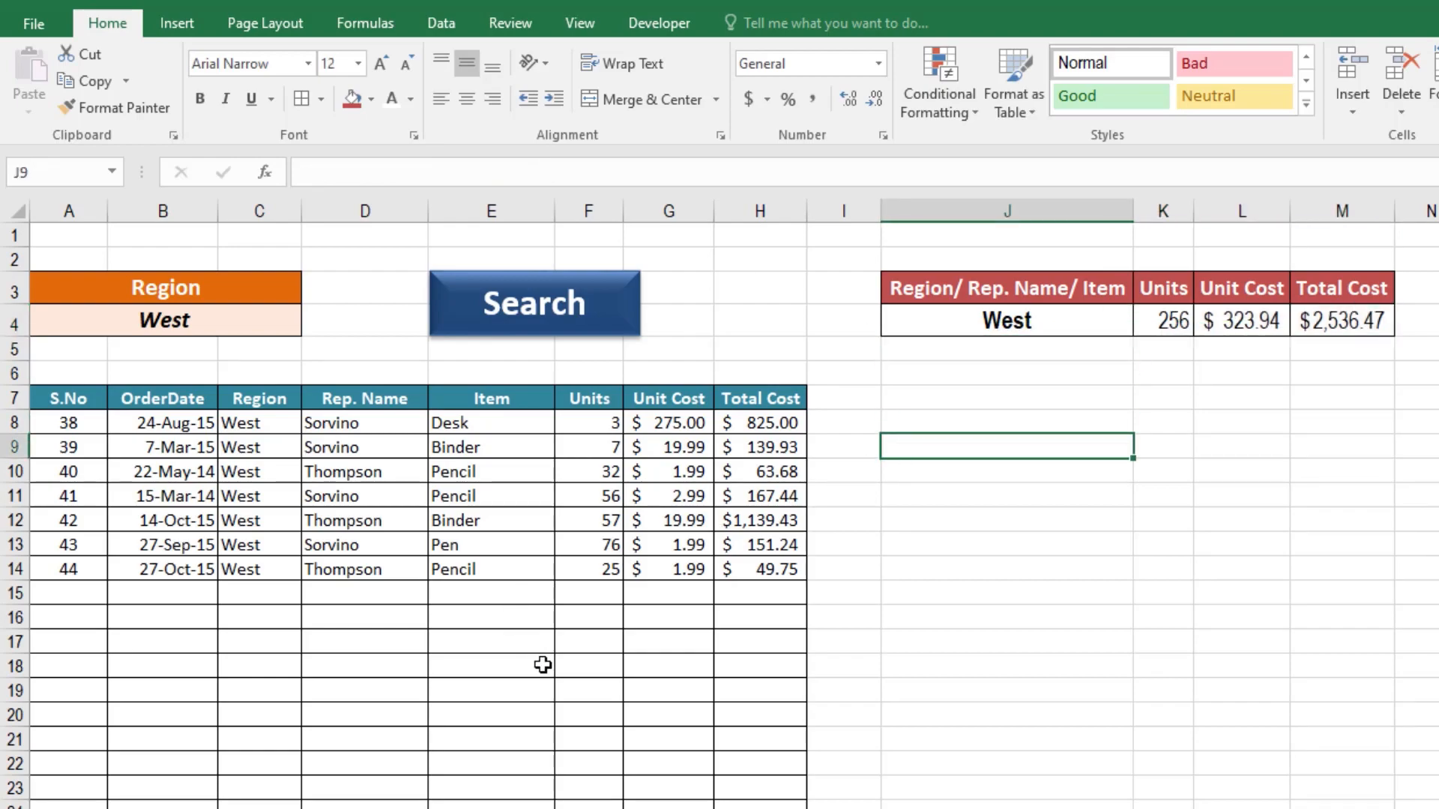
# - Enter East as the search value in A4 and run the search by Region
pyautogui.click(248, 336)
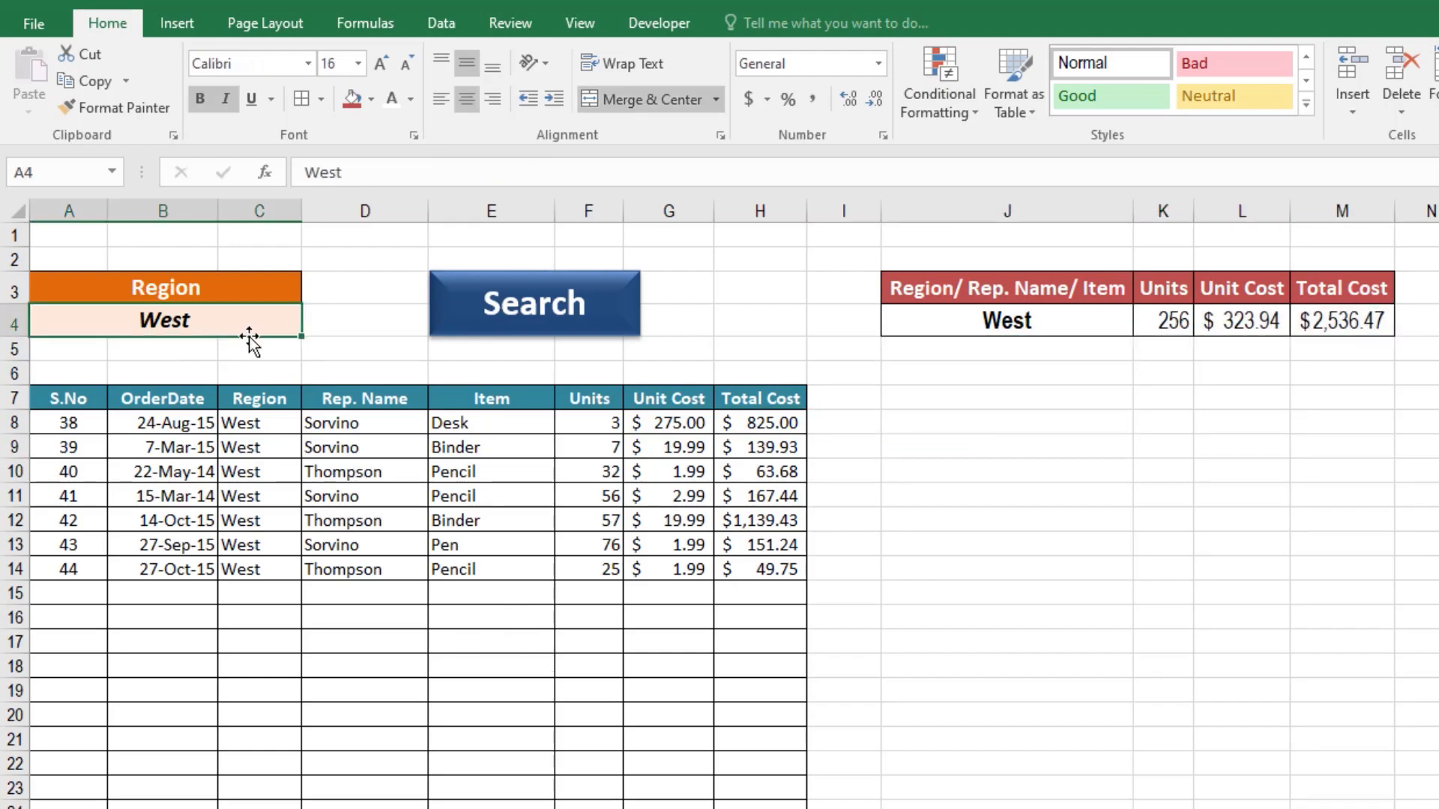
pyautogui.write('Eat')
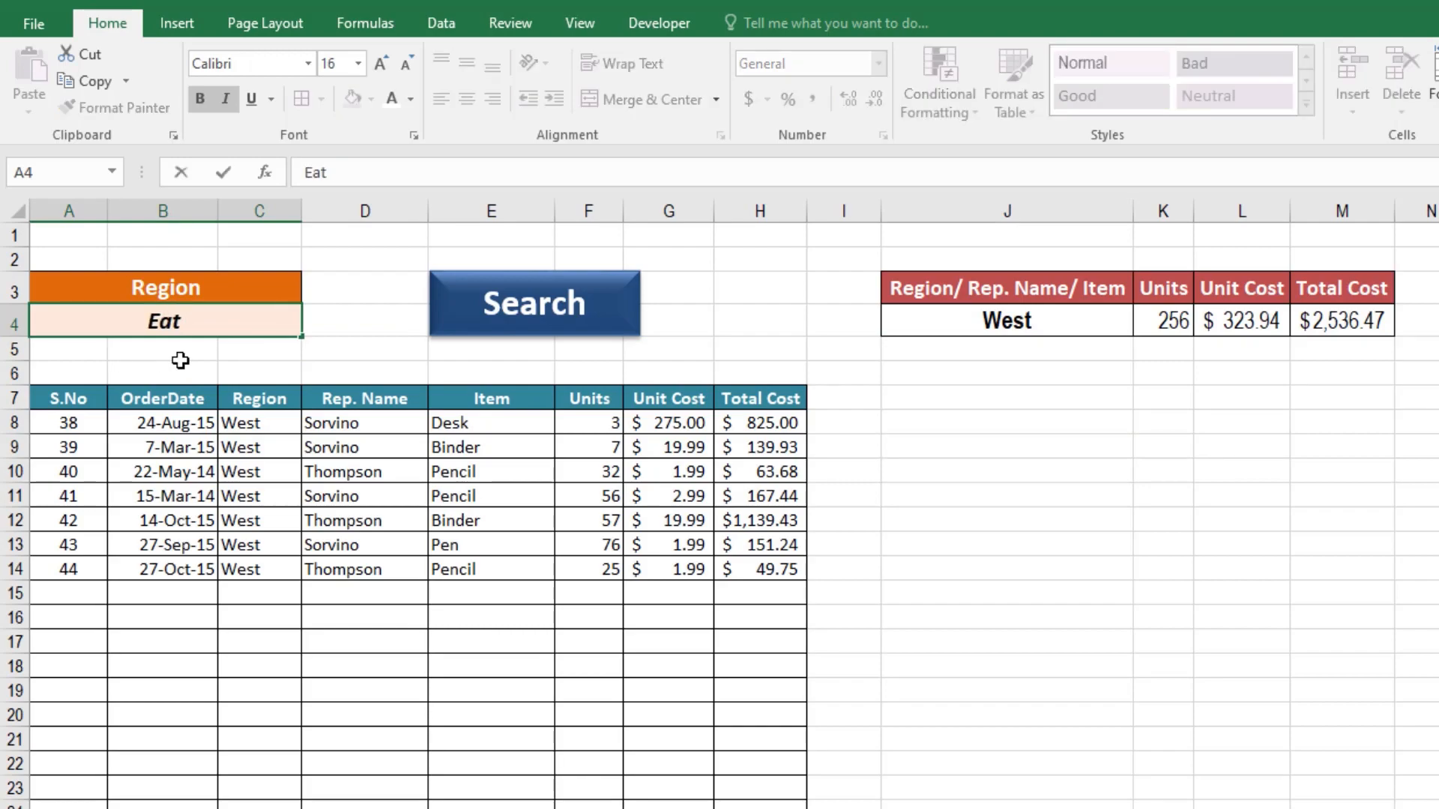
pyautogui.press('BackSpace')
pyautogui.write('st')
pyautogui.click(545, 335)
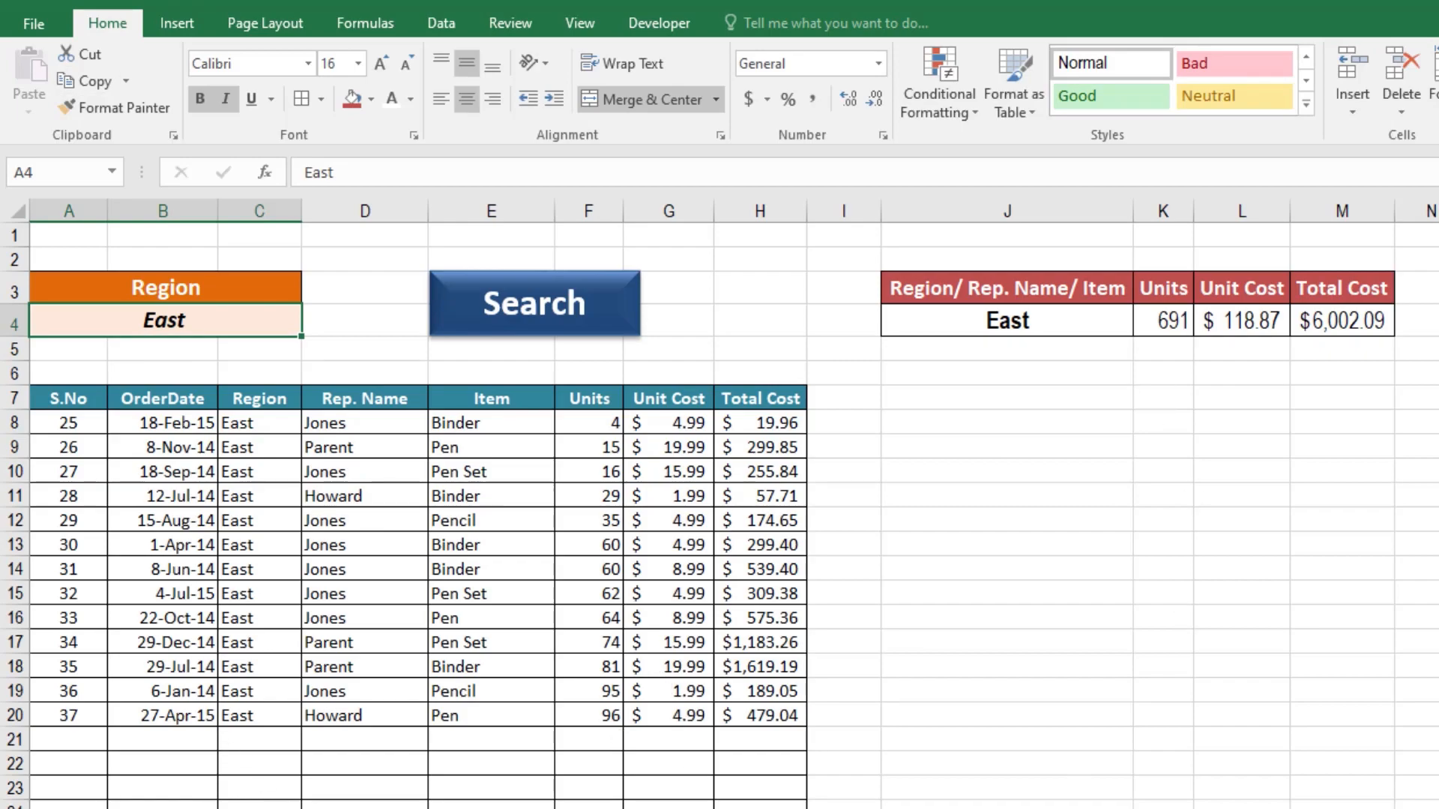
# - Switch the search field in A3 to Item, enter Binder in A4 and run the search
pyautogui.click(236, 285)
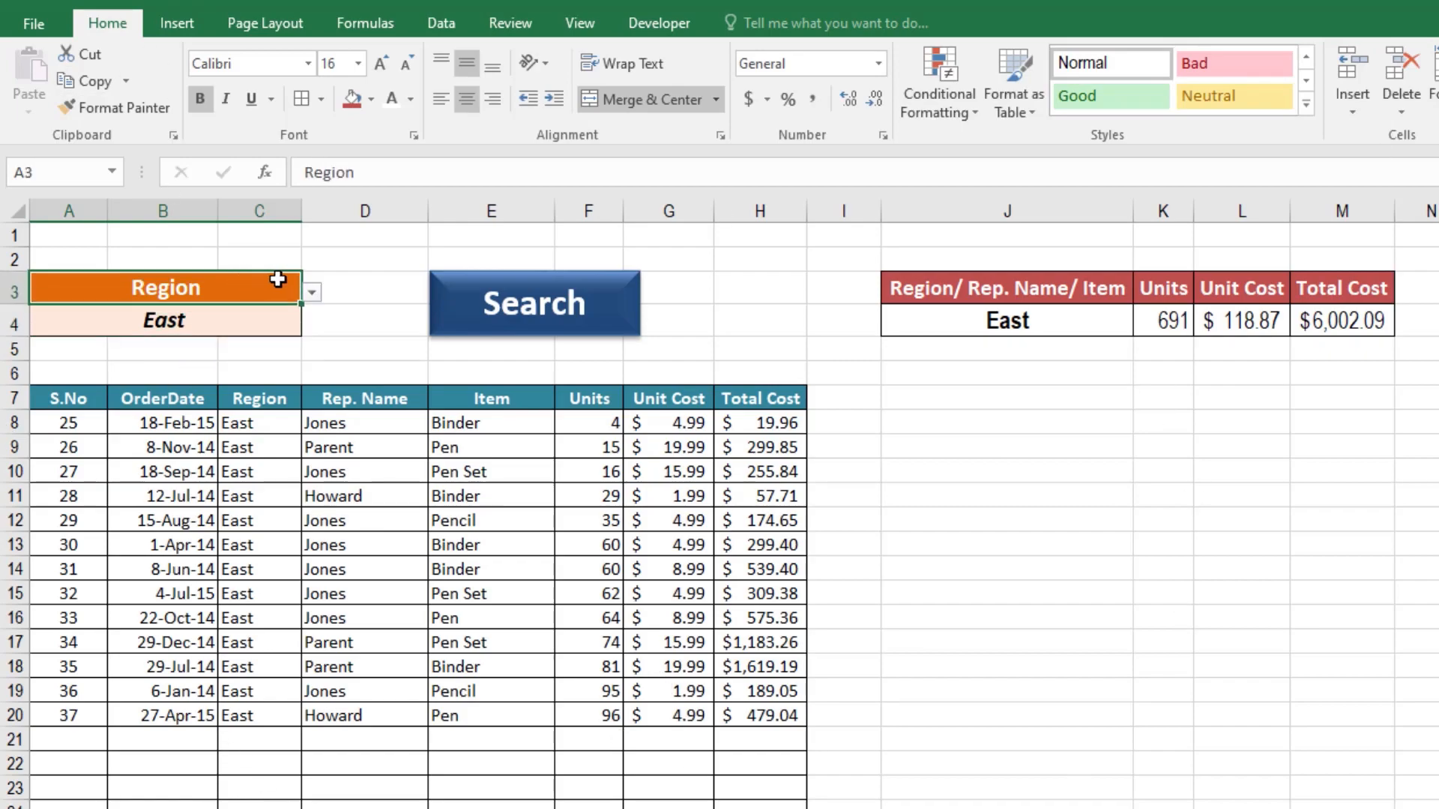
pyautogui.click(313, 291)
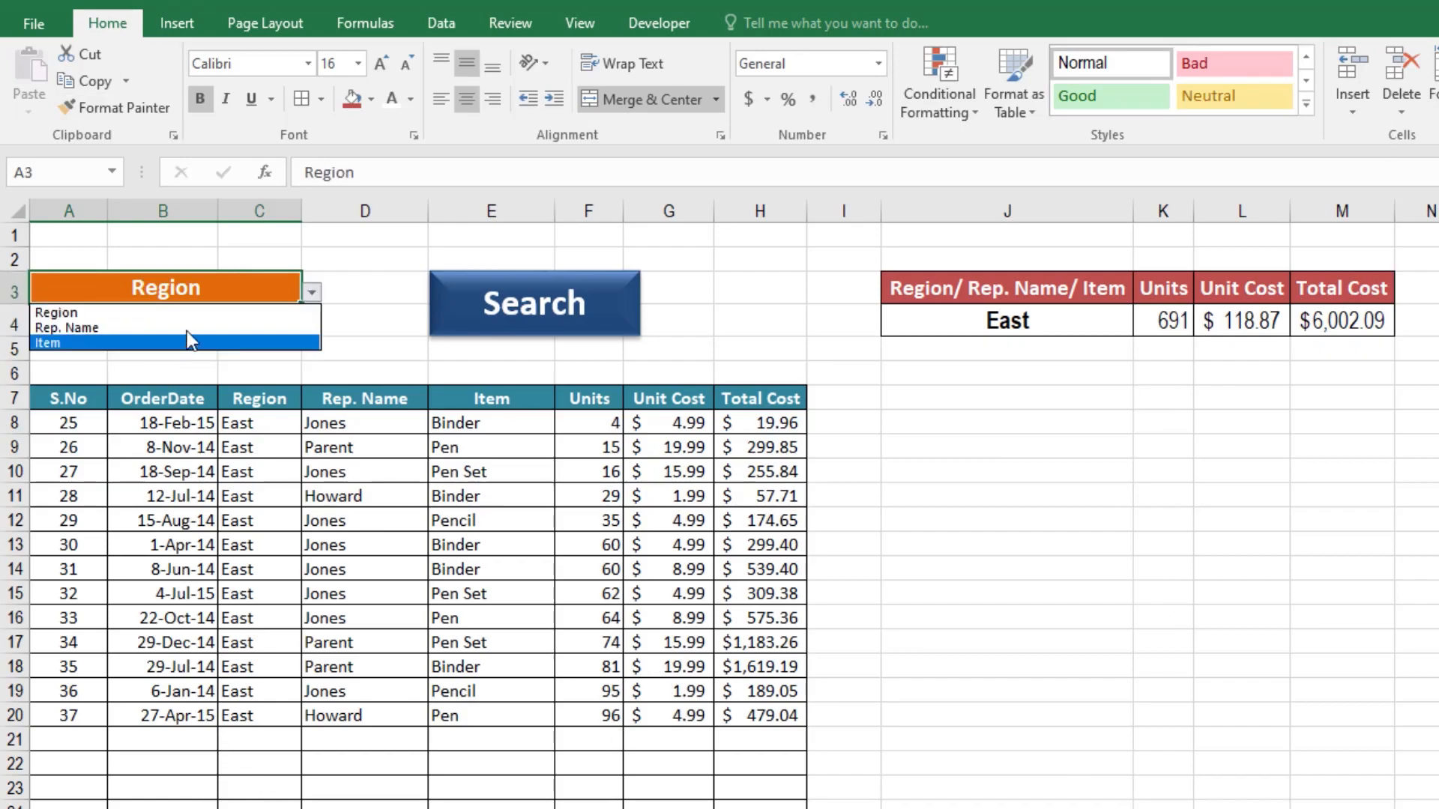
pyautogui.click(142, 340)
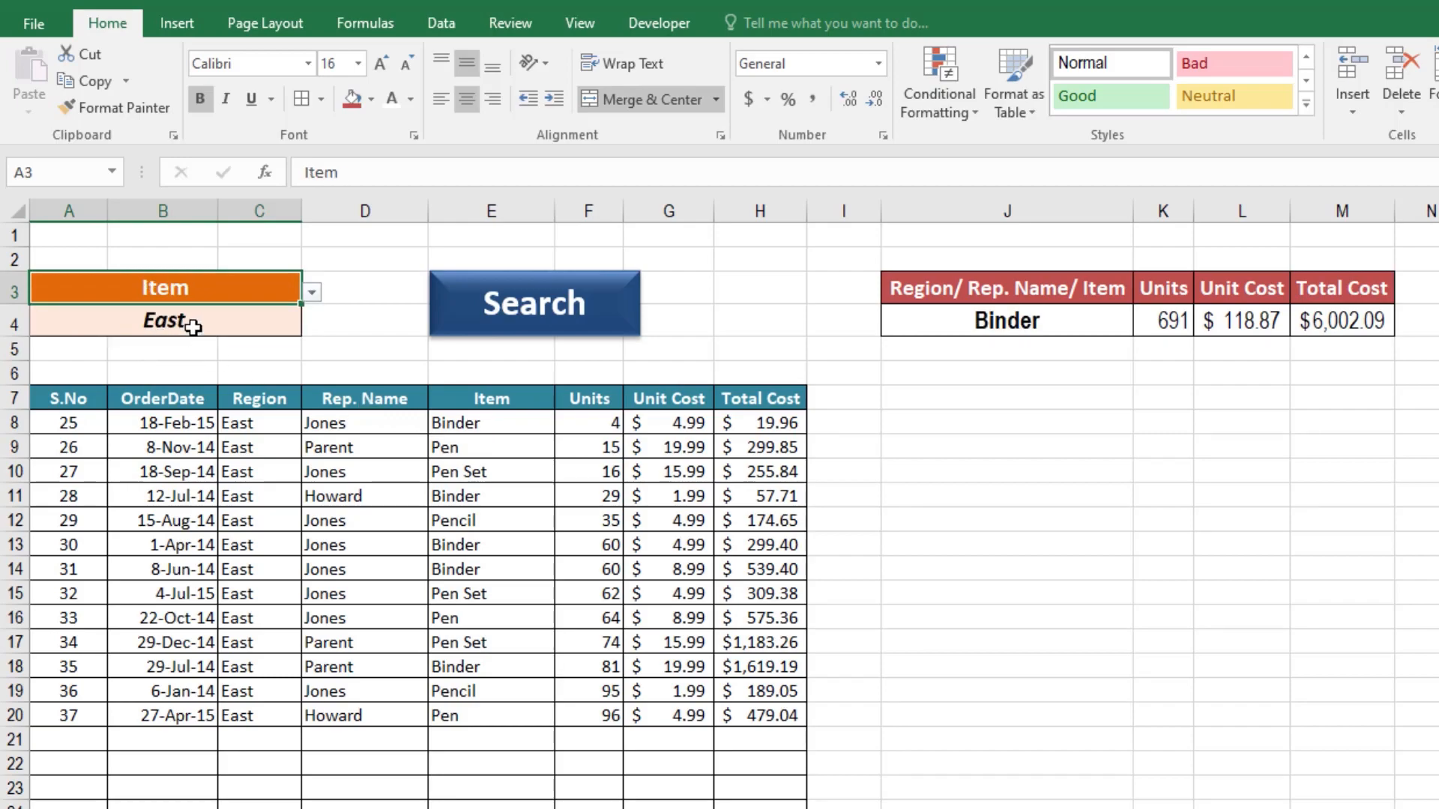
pyautogui.click(281, 324)
pyautogui.write('Binder')
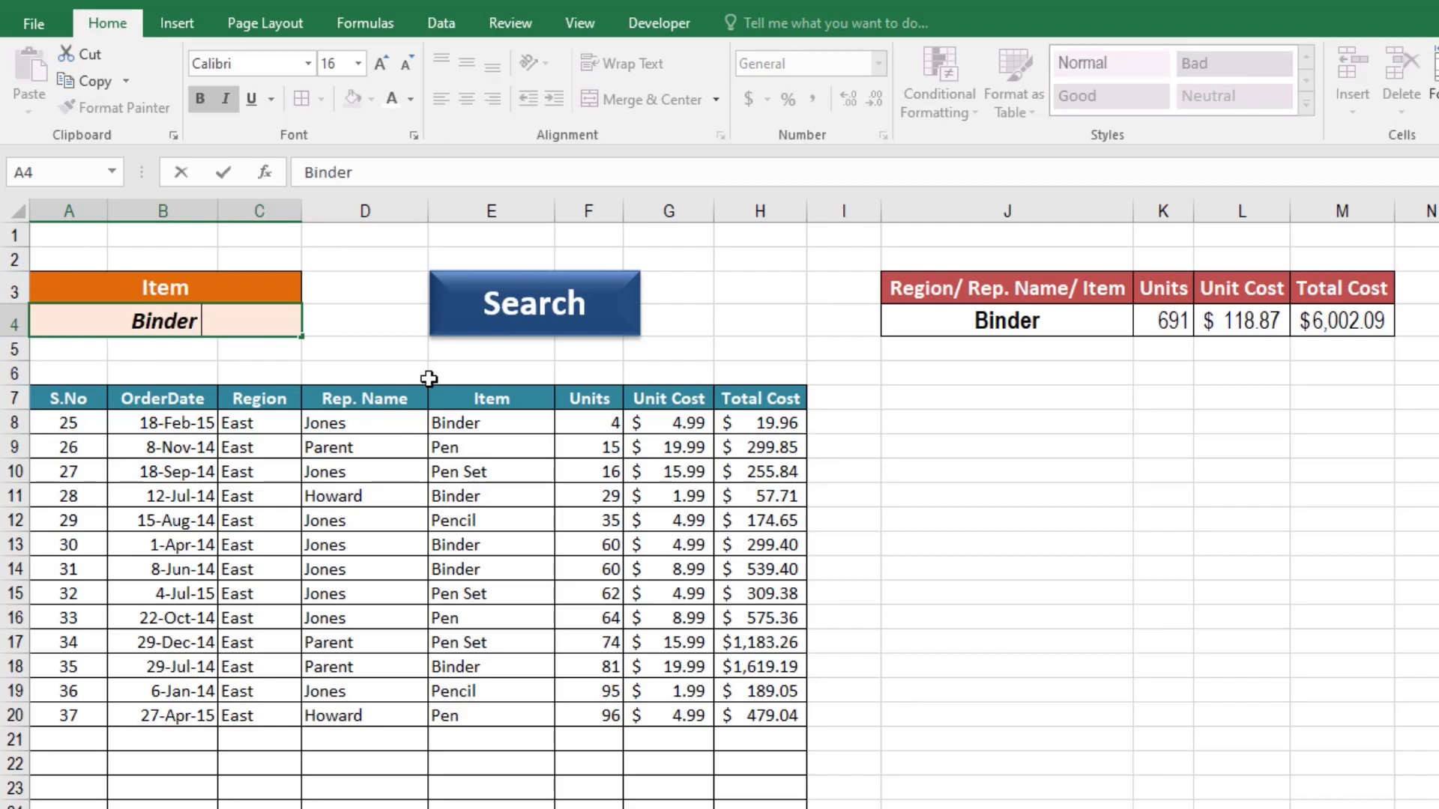
pyautogui.click(540, 311)
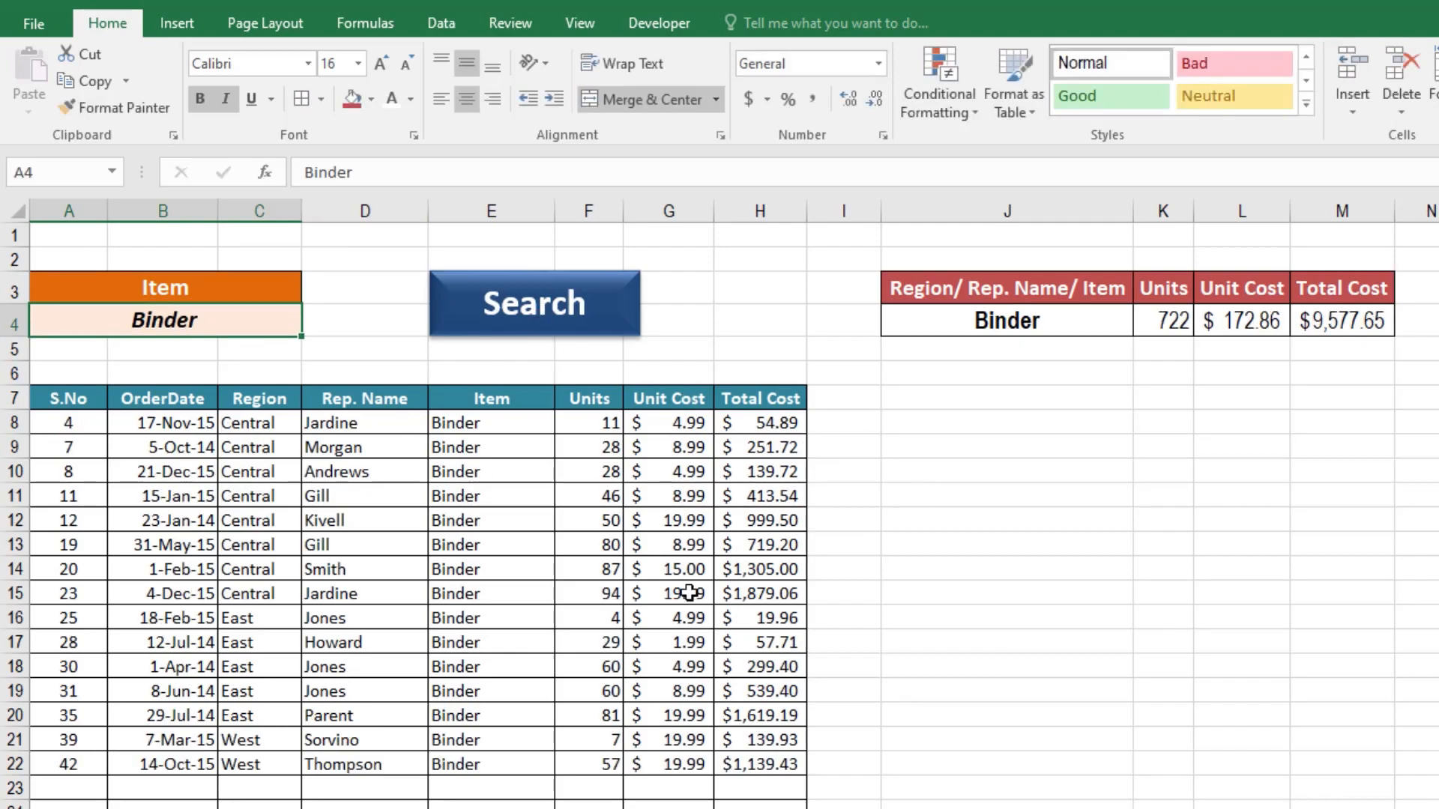
# - Examine the Units and Total Cost columns of the Binder results against the summary table
pyautogui.moveTo(589, 427); pyautogui.dragTo(565, 764)
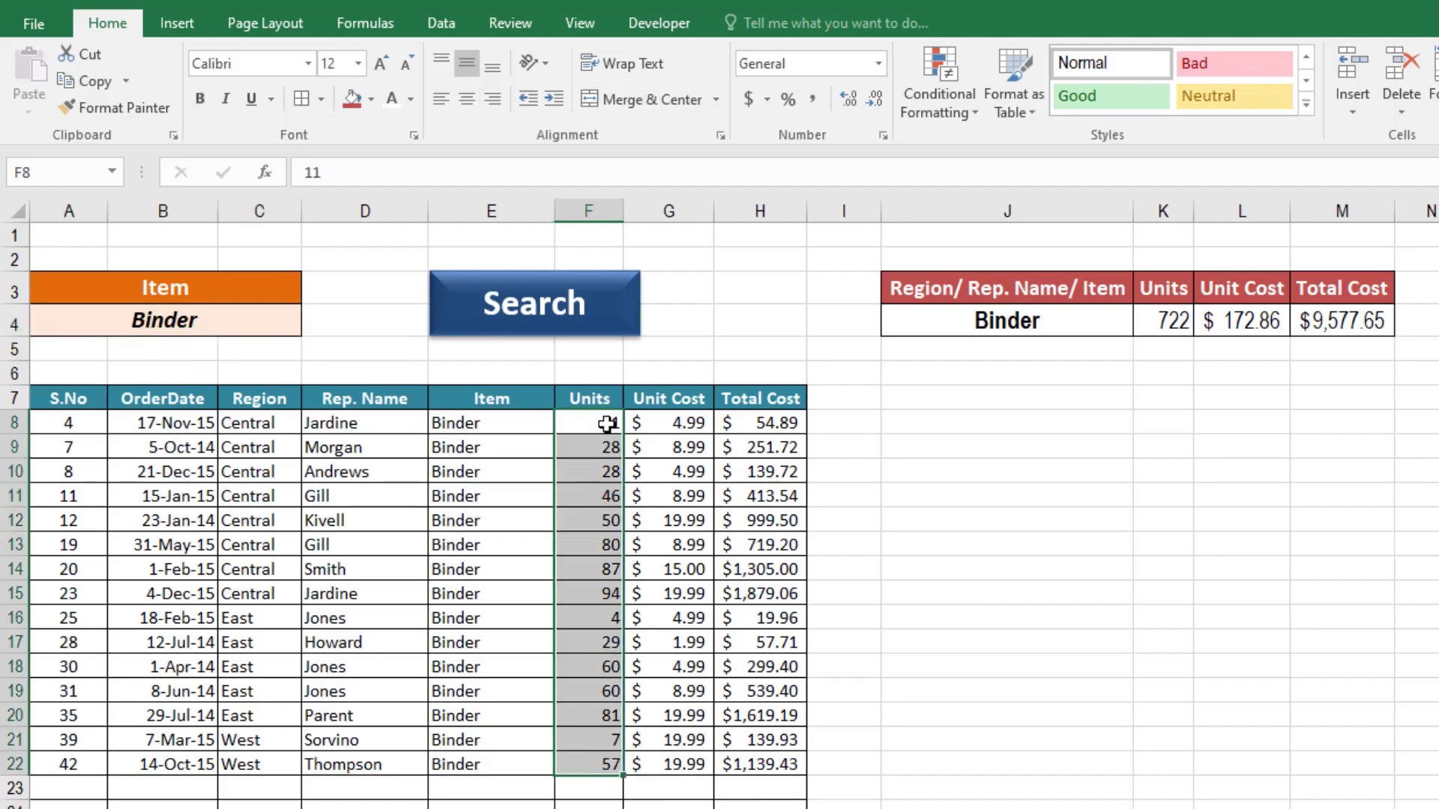
pyautogui.click(1217, 367)
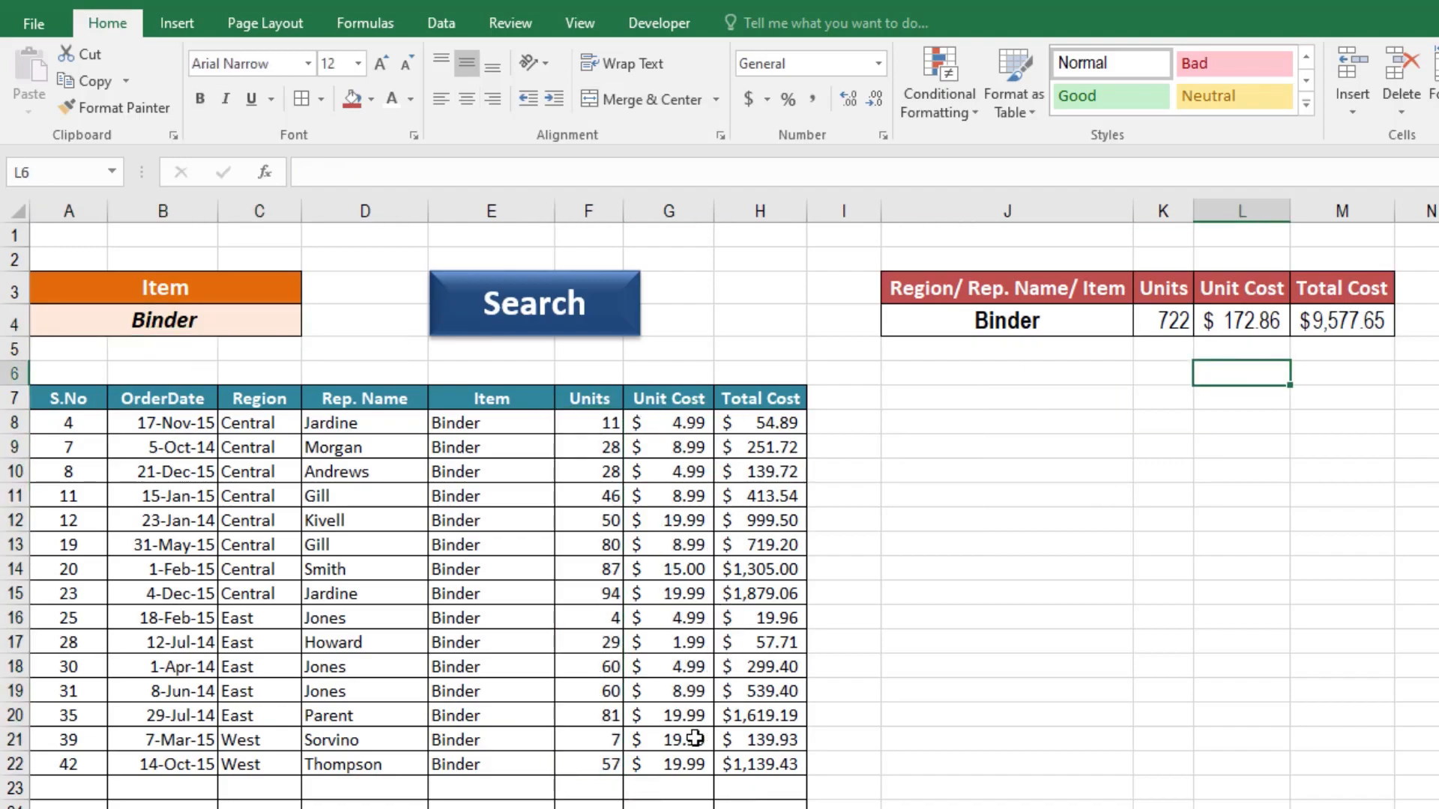
pyautogui.moveTo(741, 760); pyautogui.dragTo(750, 423)
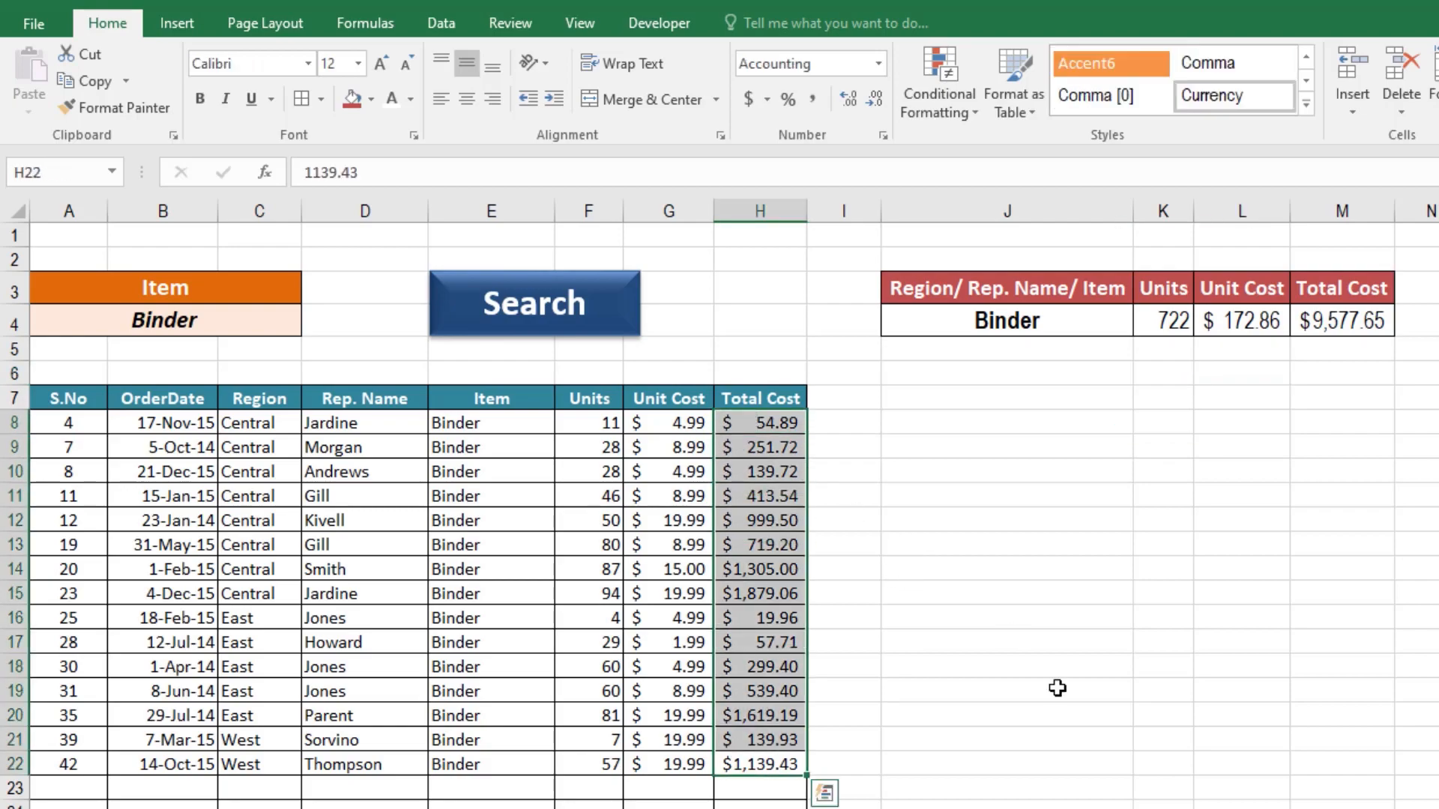
pyautogui.click(996, 434)
# - Switch the search field in A3 to Rep. Name, enter a sales rep's name in A4 and run the search
pyautogui.click(240, 264)
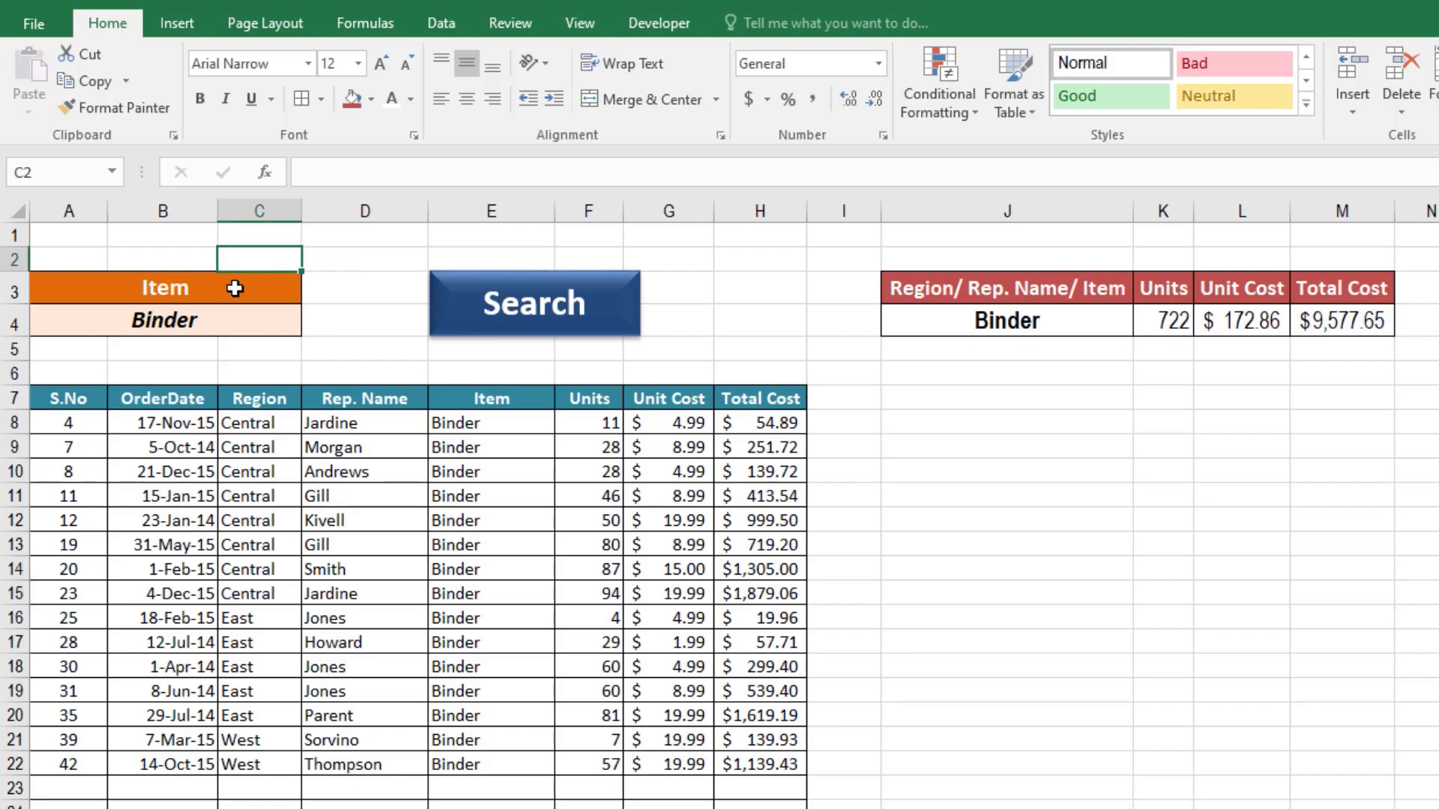
pyautogui.click(260, 289)
pyautogui.click(311, 292)
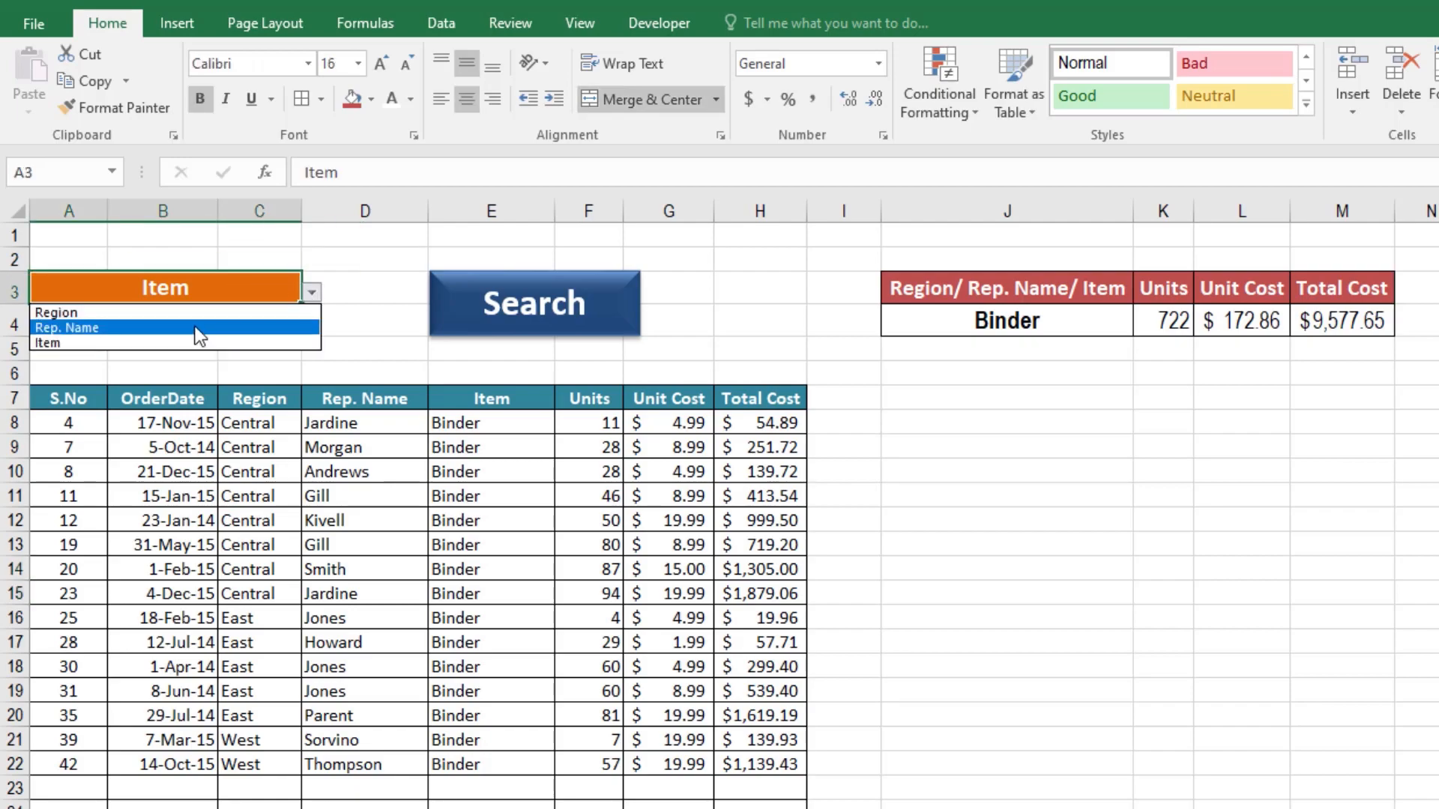
pyautogui.click(197, 328)
pyautogui.click(199, 319)
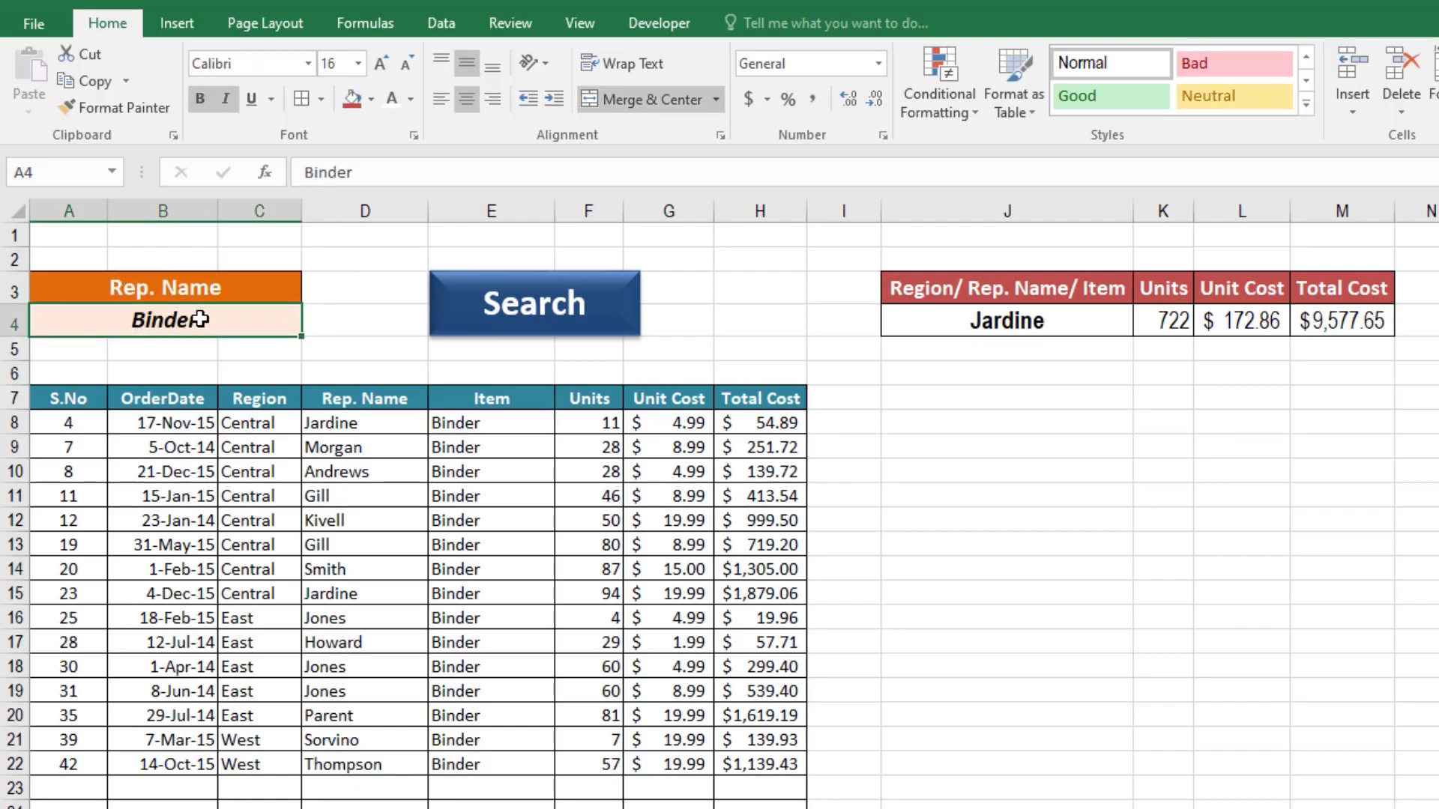
pyautogui.write('Gill')
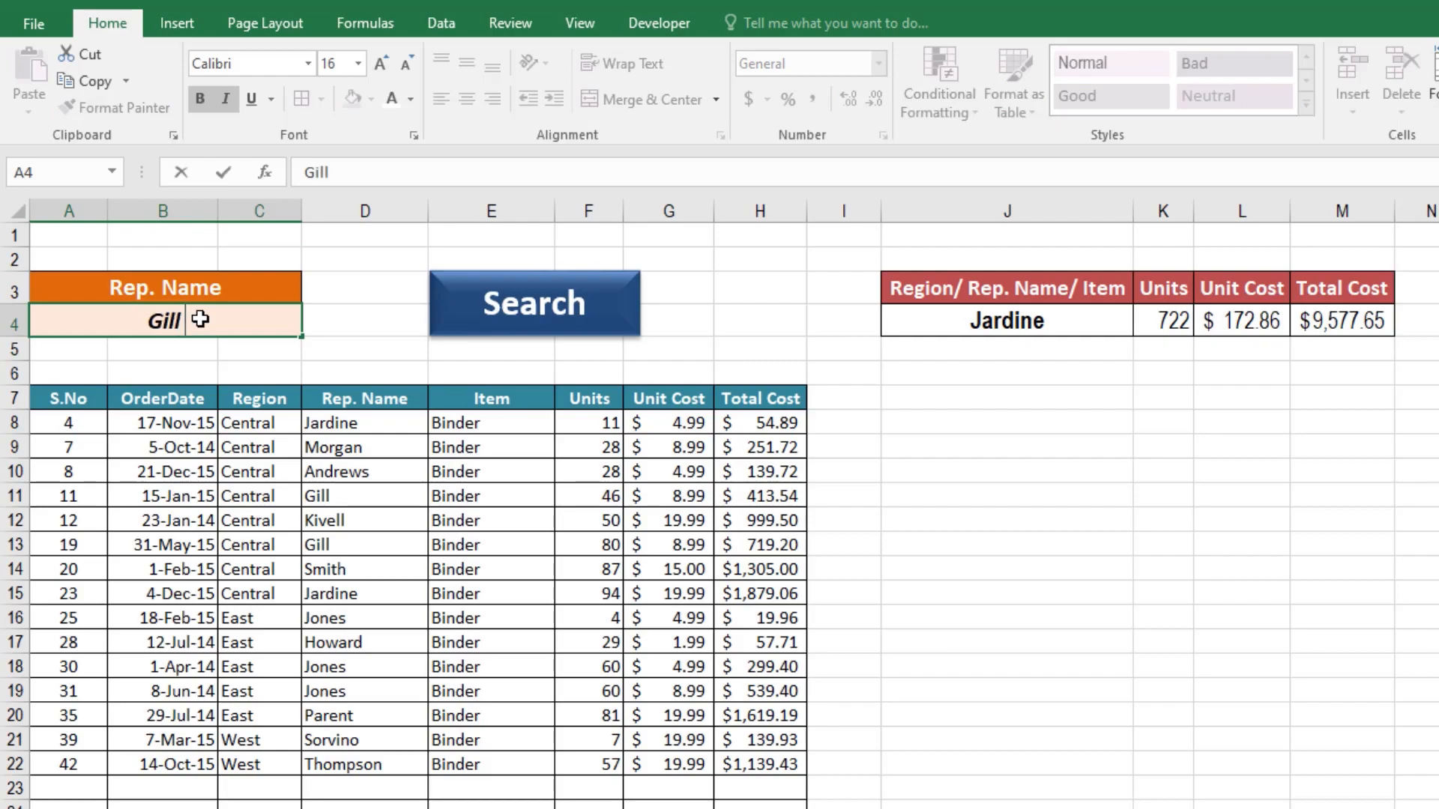
pyautogui.click(496, 321)
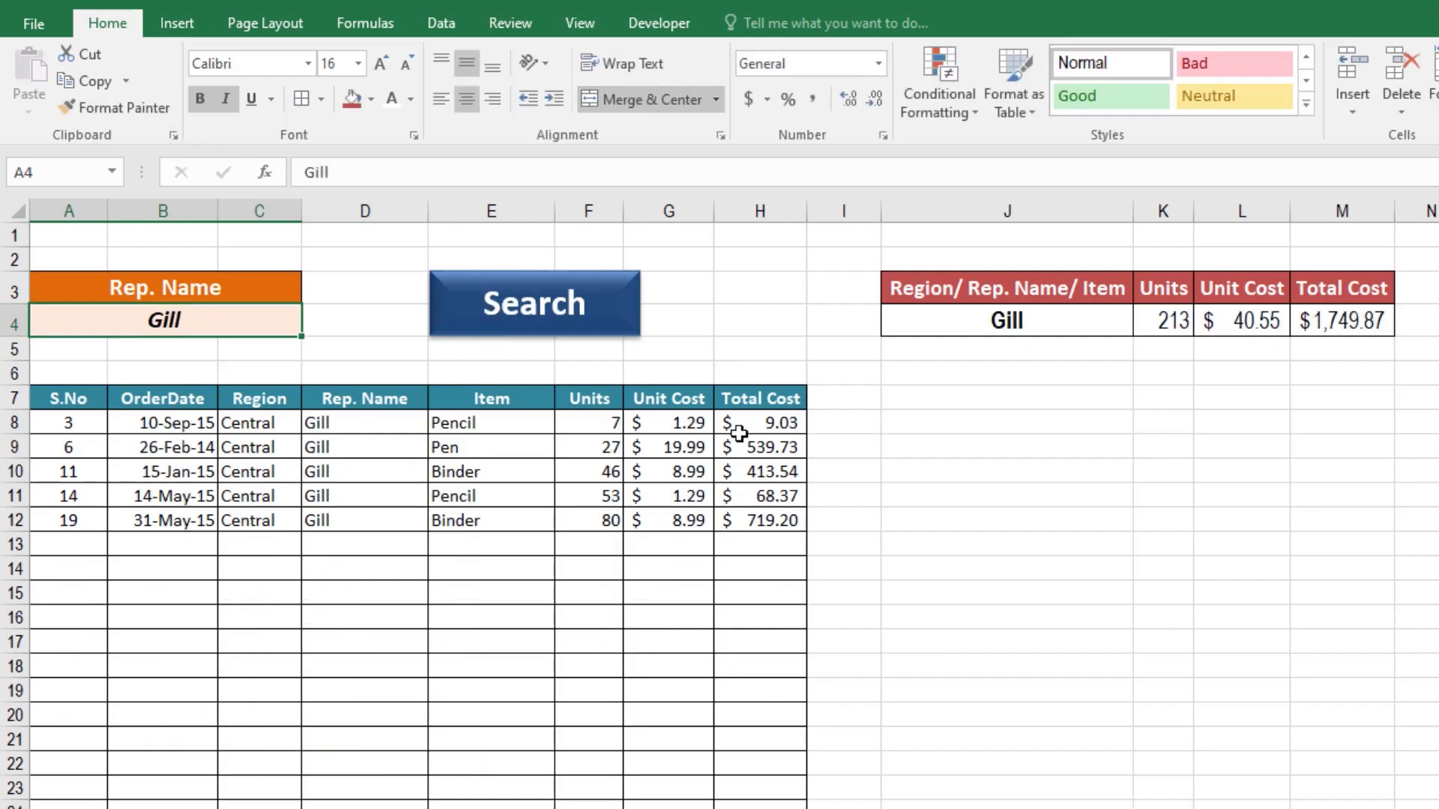
# - Clear the search value in A4 and run the search to list all records
pyautogui.press('Delete')
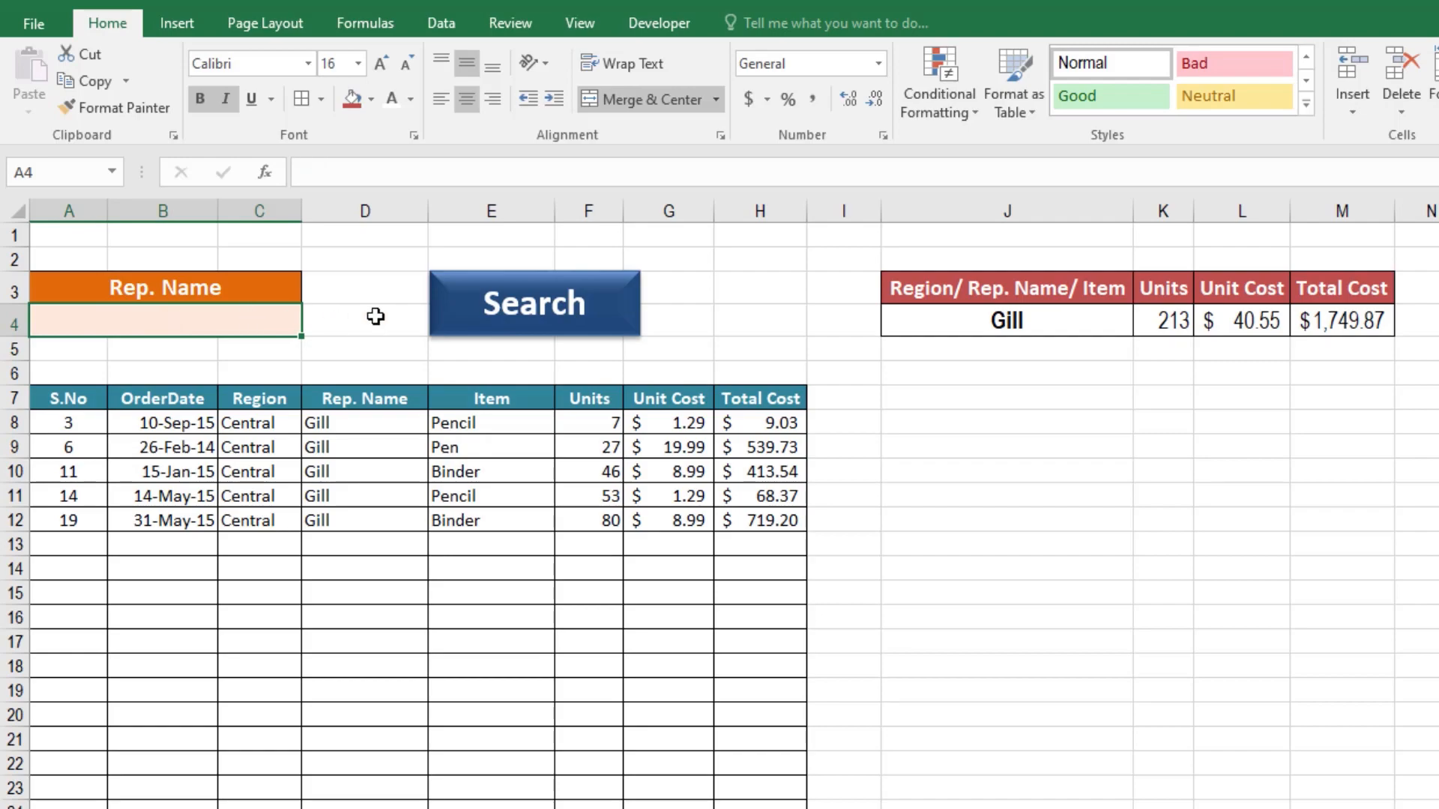
pyautogui.click(554, 307)
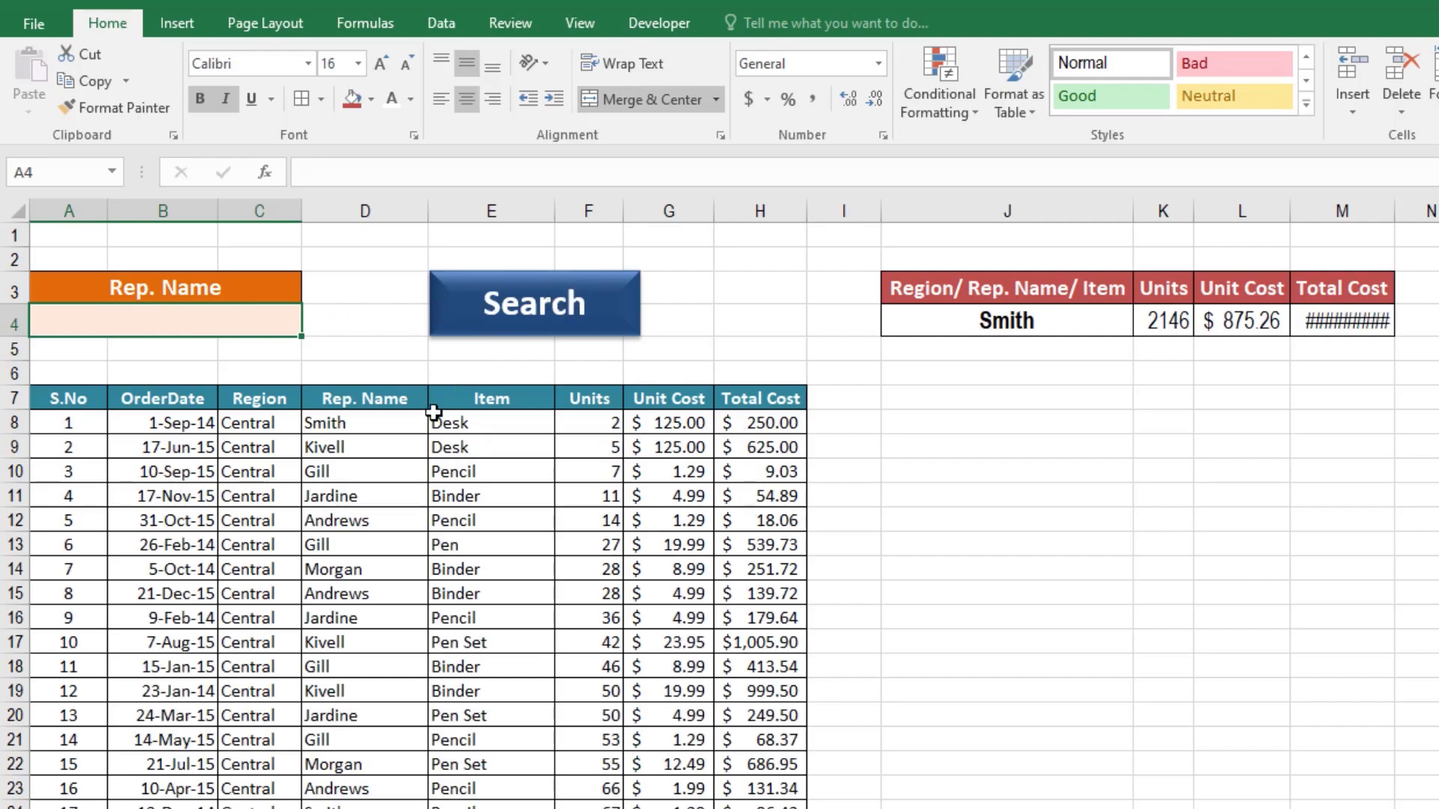
pyautogui.click(233, 262)
# - Switch the search field in A3 to Region, enter Central in A4 and run the search
pyautogui.click(234, 285)
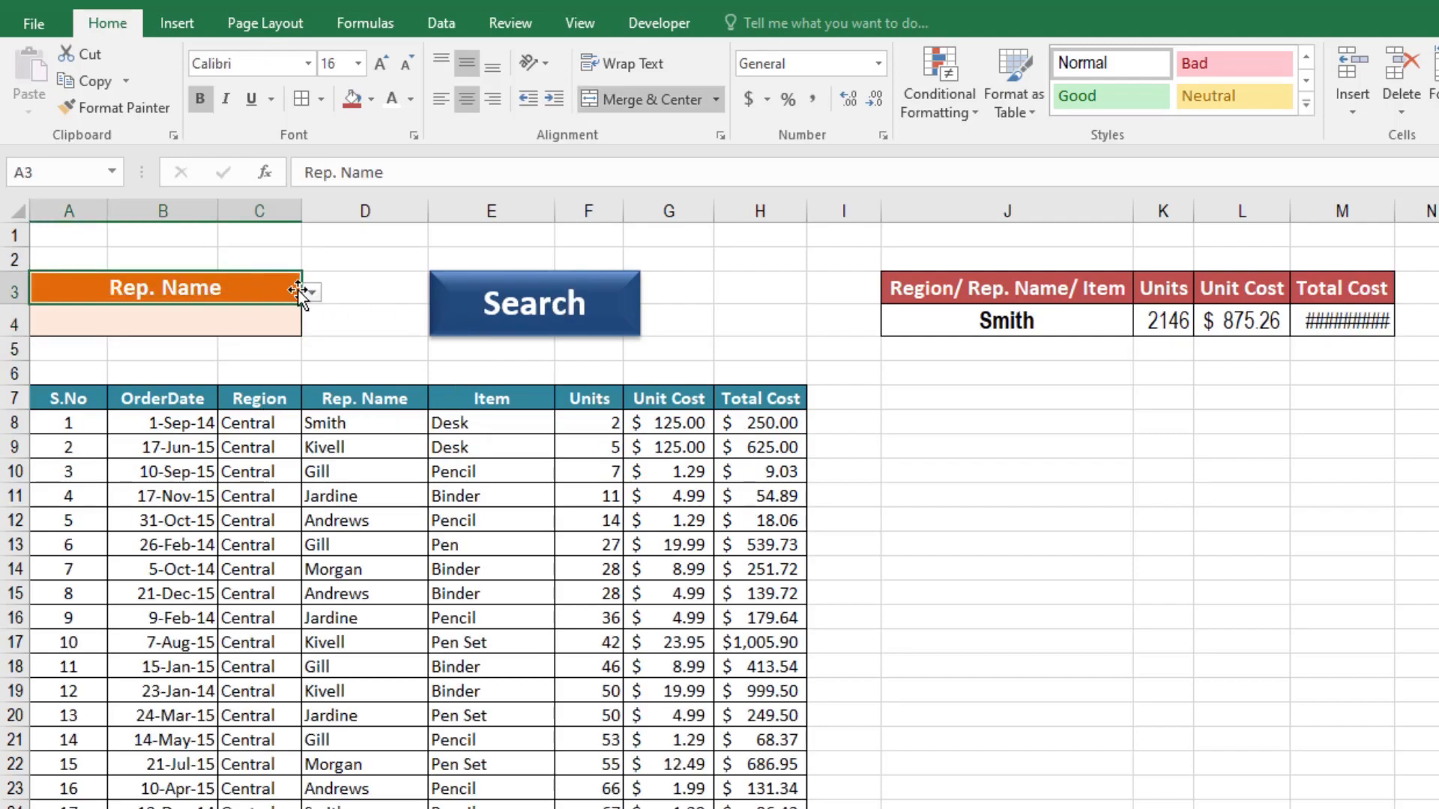
pyautogui.click(314, 294)
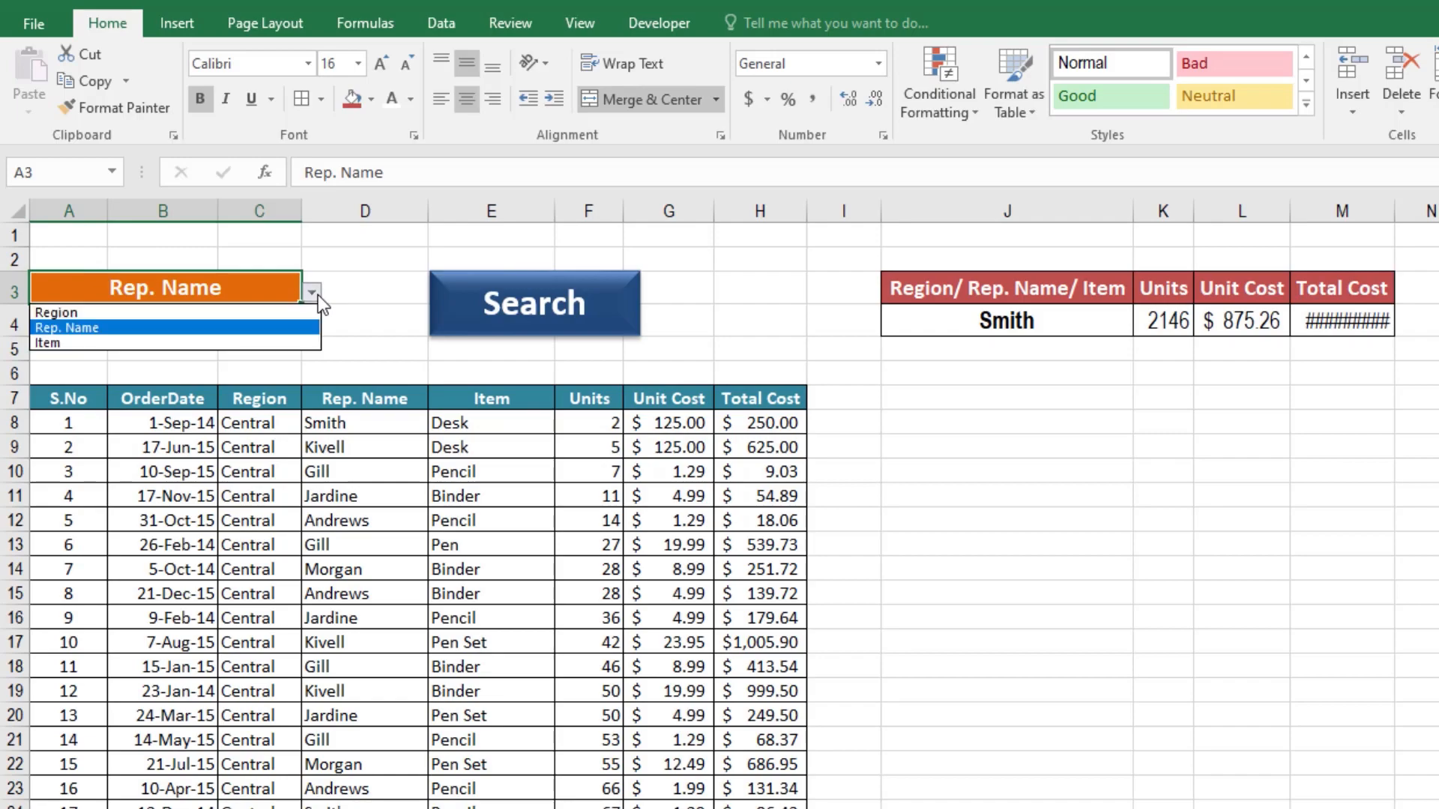
pyautogui.click(199, 309)
pyautogui.click(203, 316)
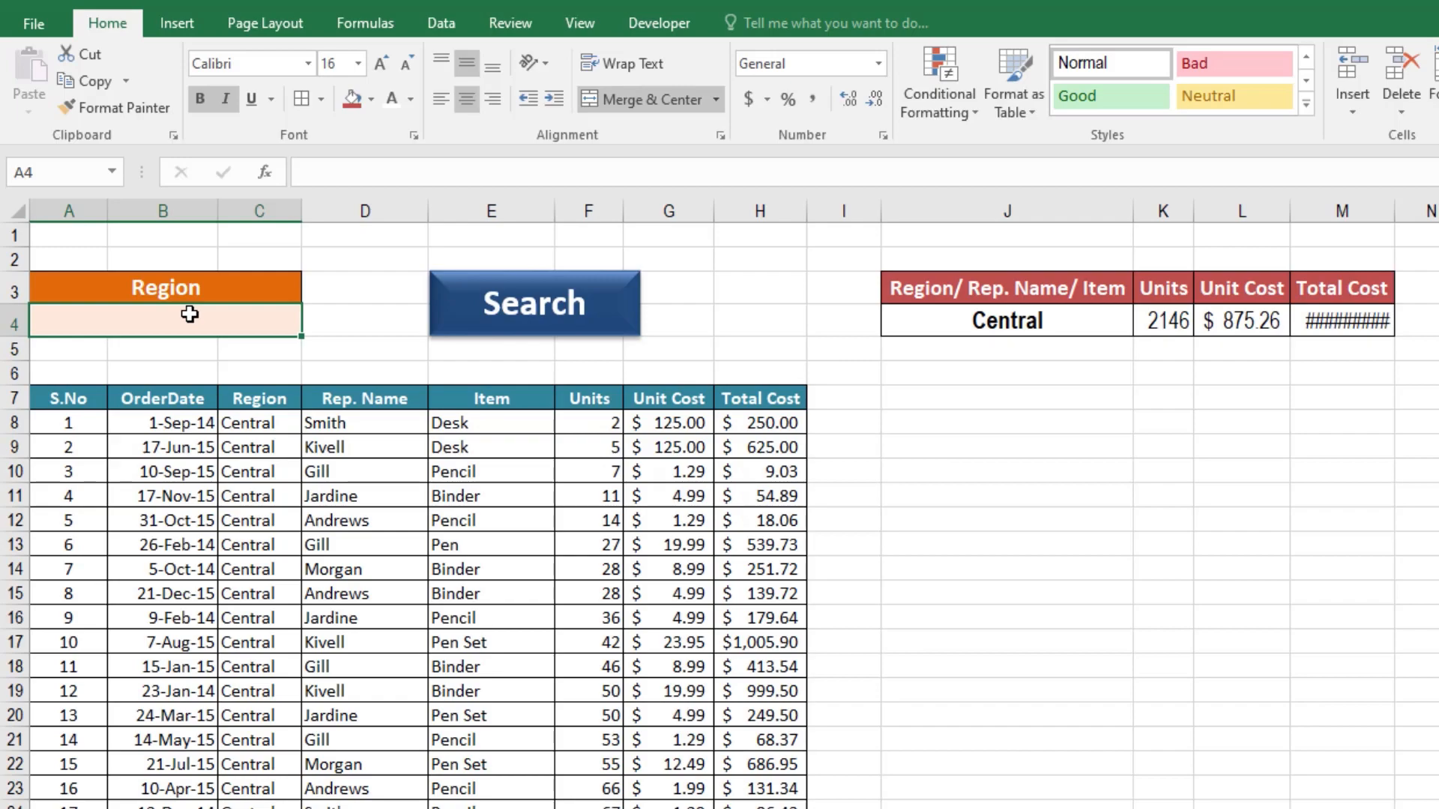
pyautogui.write('C')
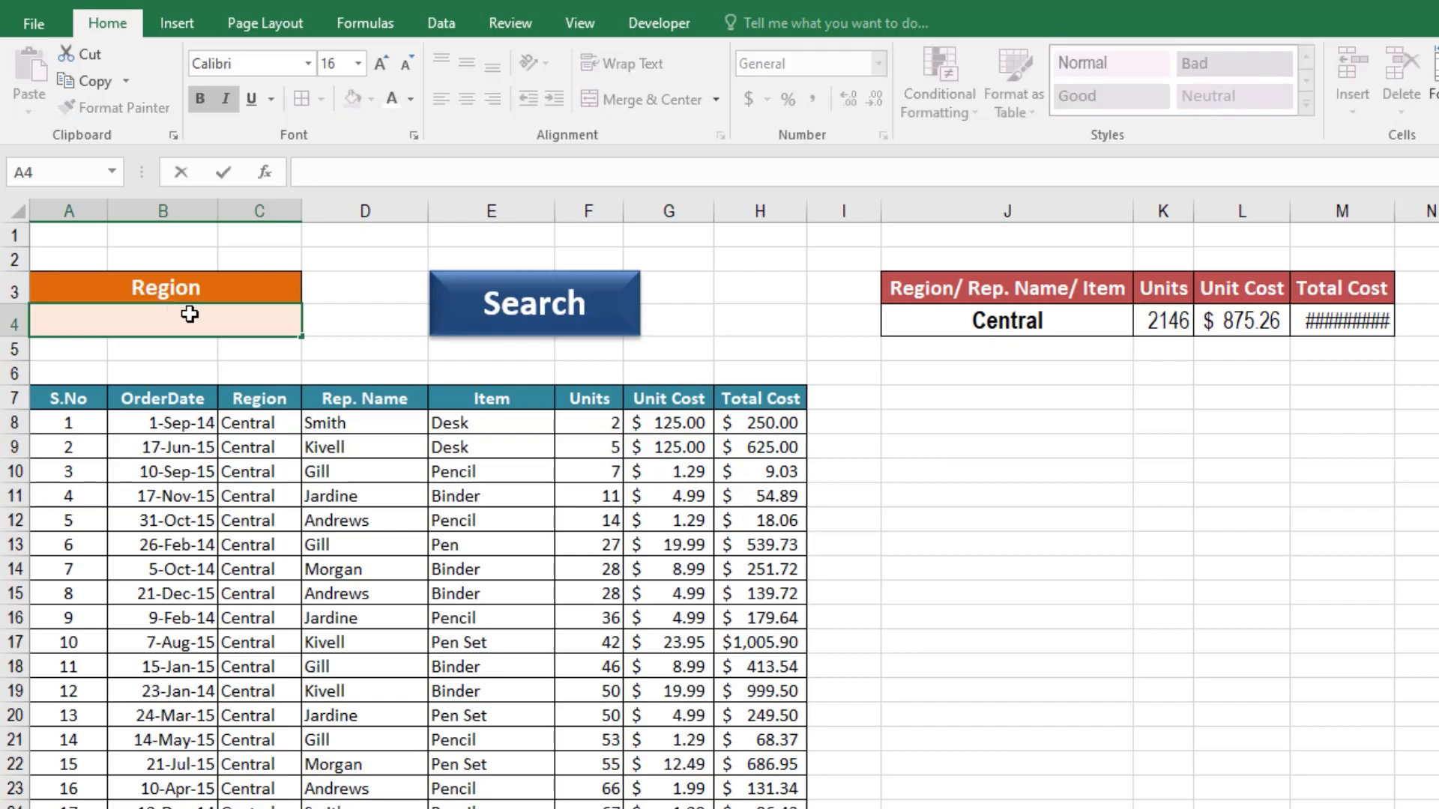
pyautogui.write('Central')
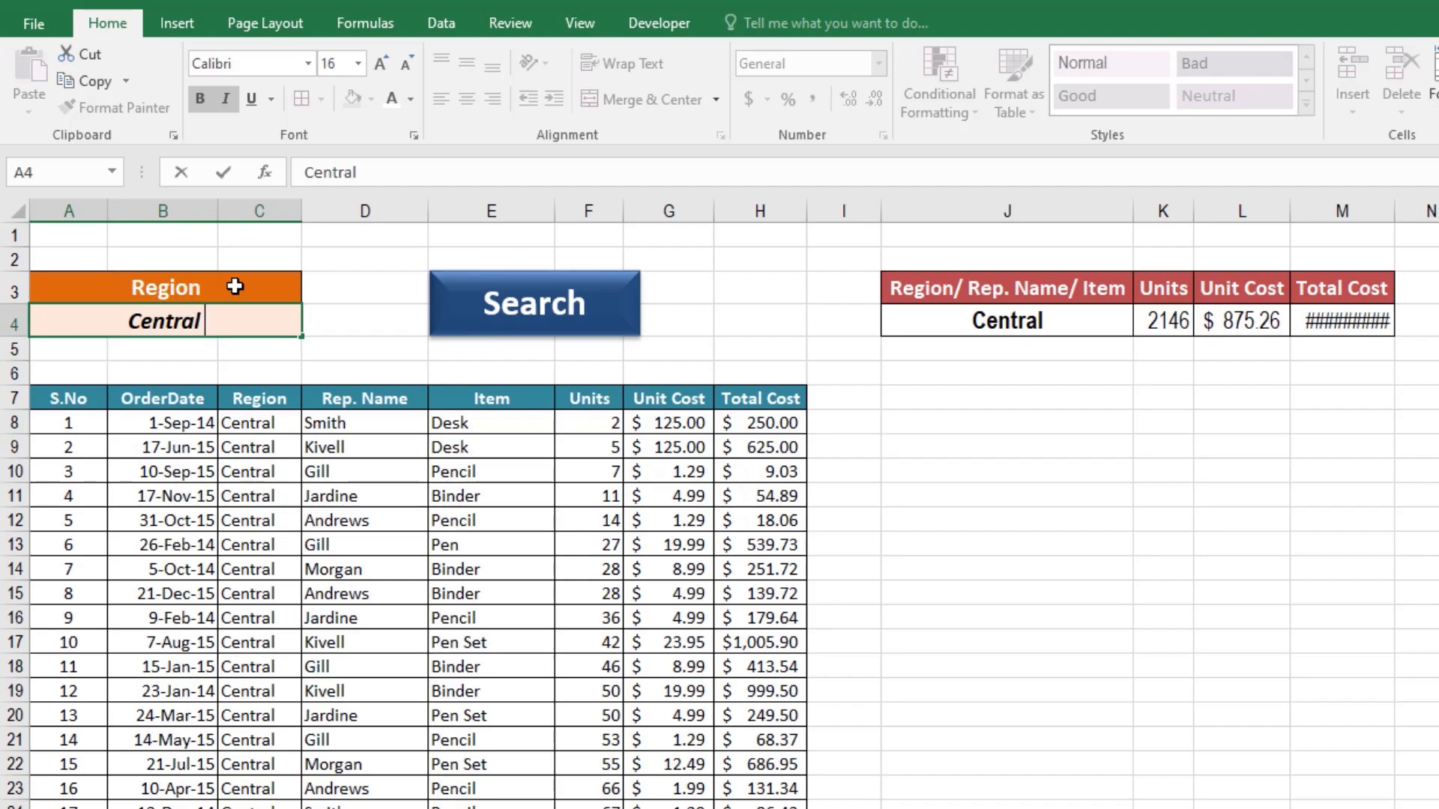
pyautogui.click(552, 301)
# - Set the search field in A3 to Rep. Name, enter the first listed rep's name in A4 and run the search
pyautogui.click(285, 286)
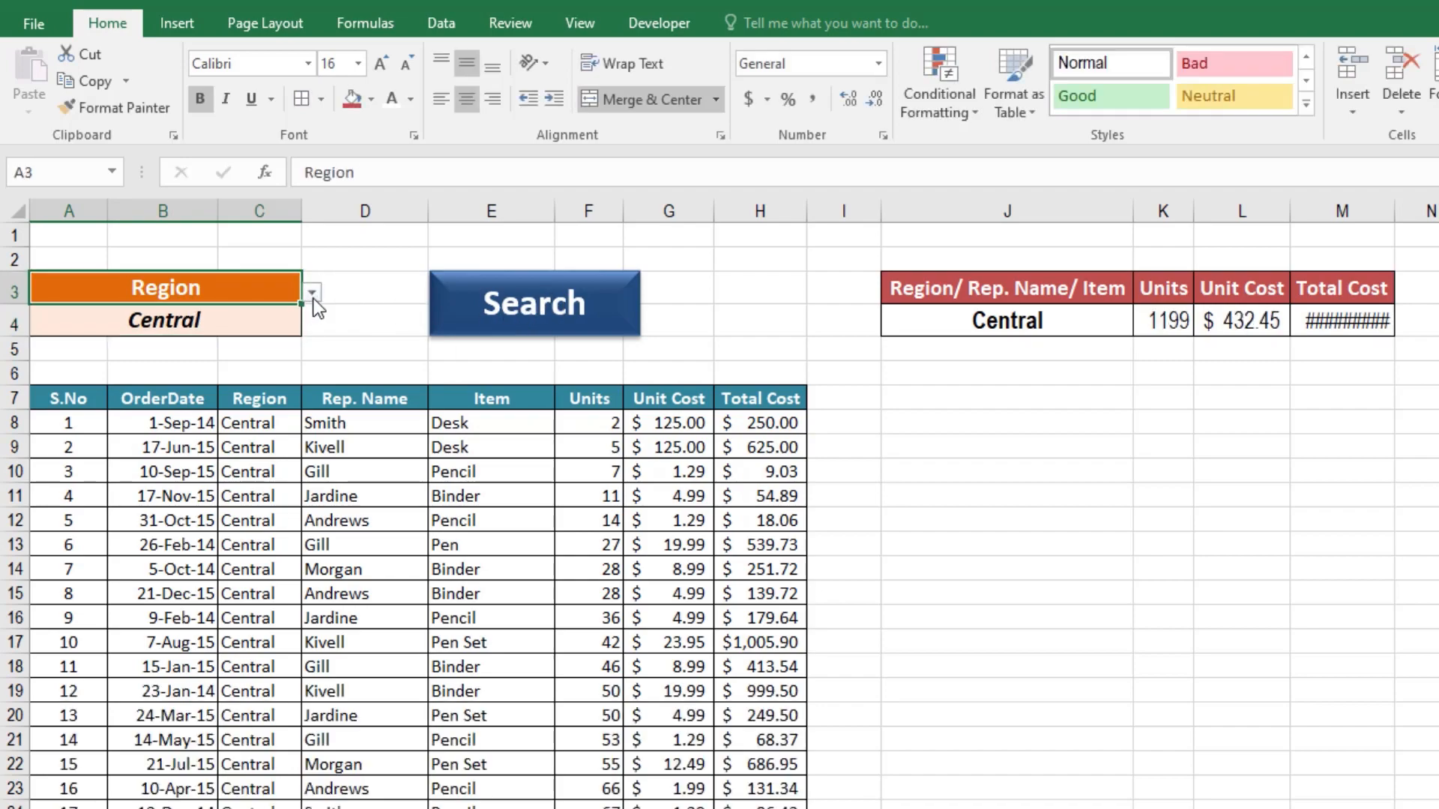
pyautogui.click(312, 293)
pyautogui.click(233, 328)
pyautogui.click(236, 325)
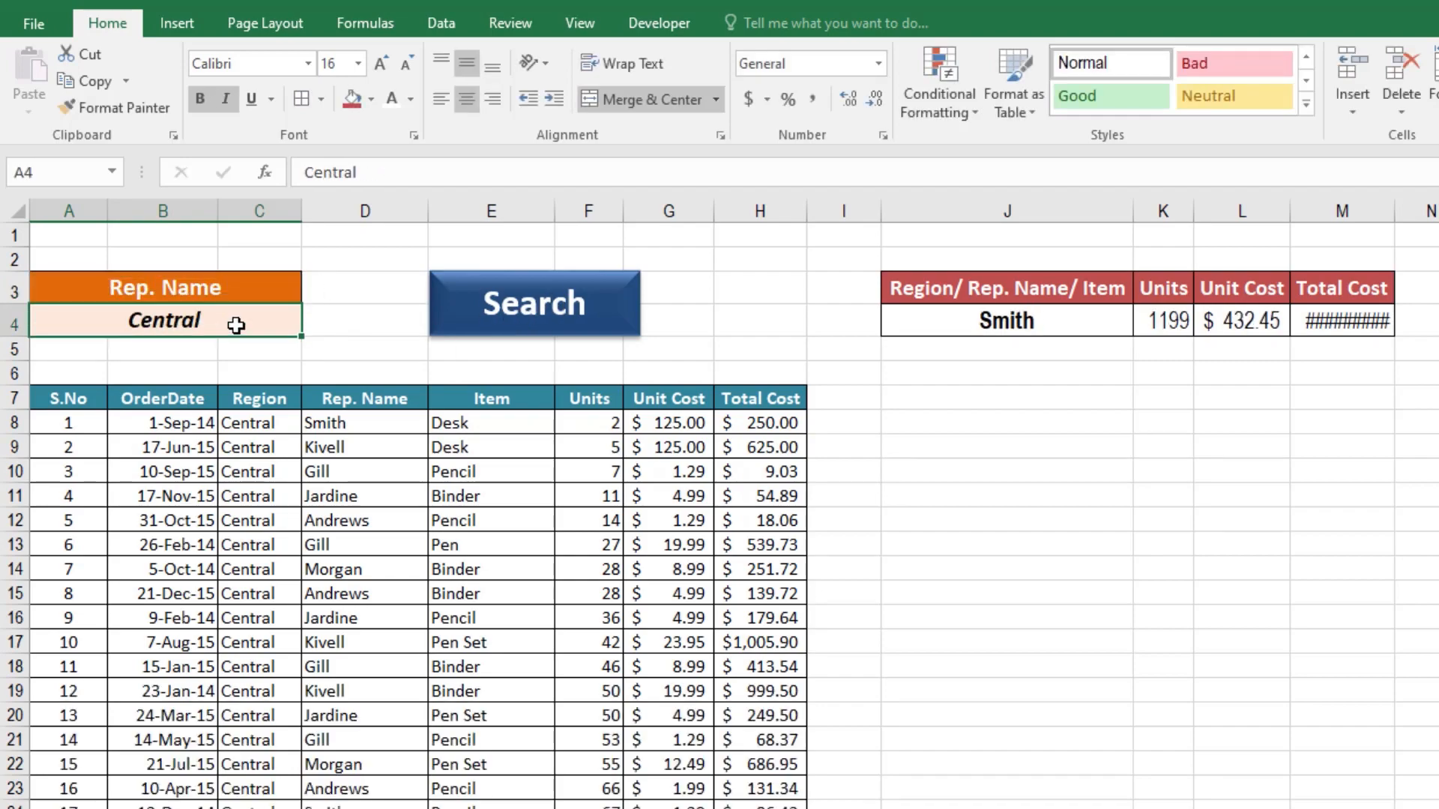
pyautogui.write('Smith')
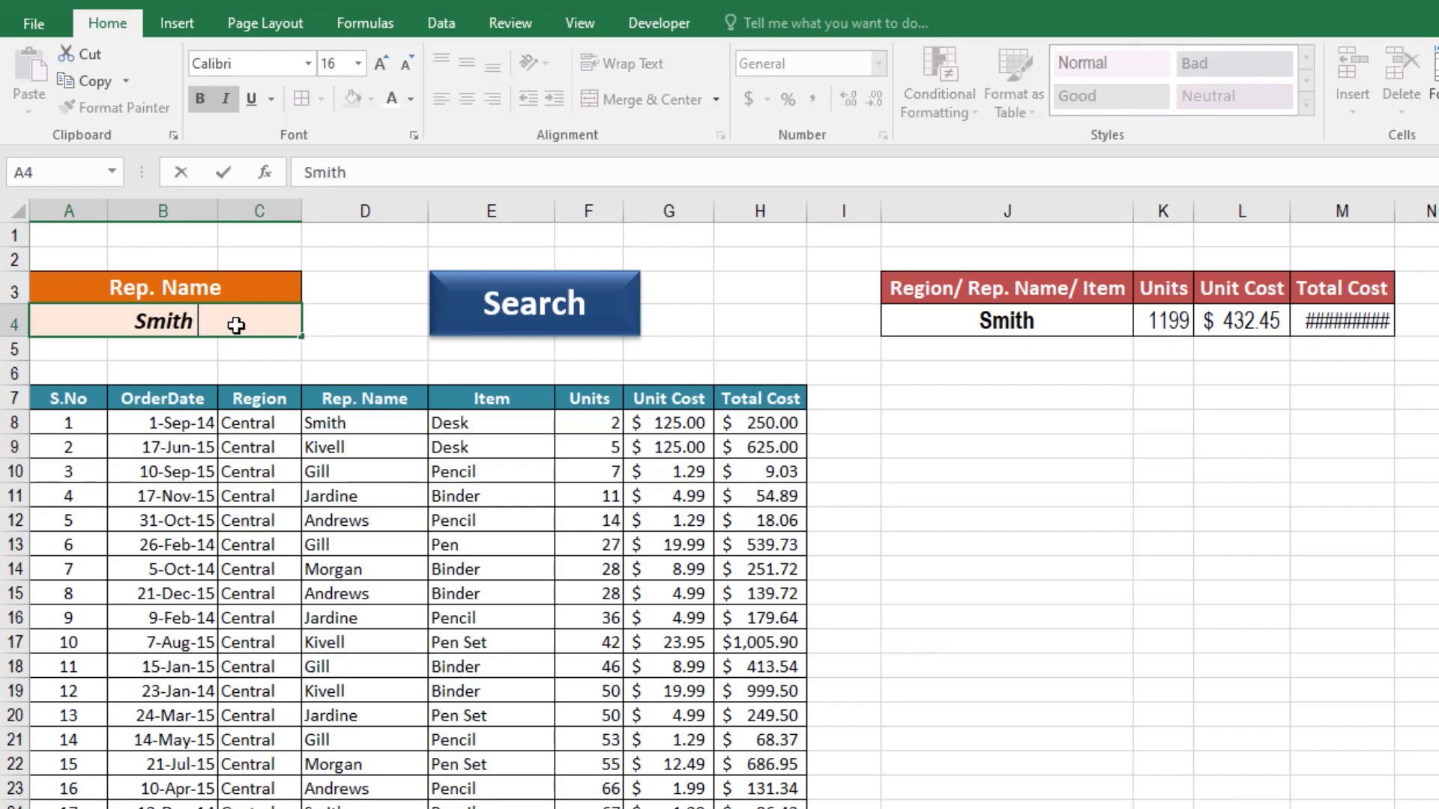
pyautogui.click(562, 305)
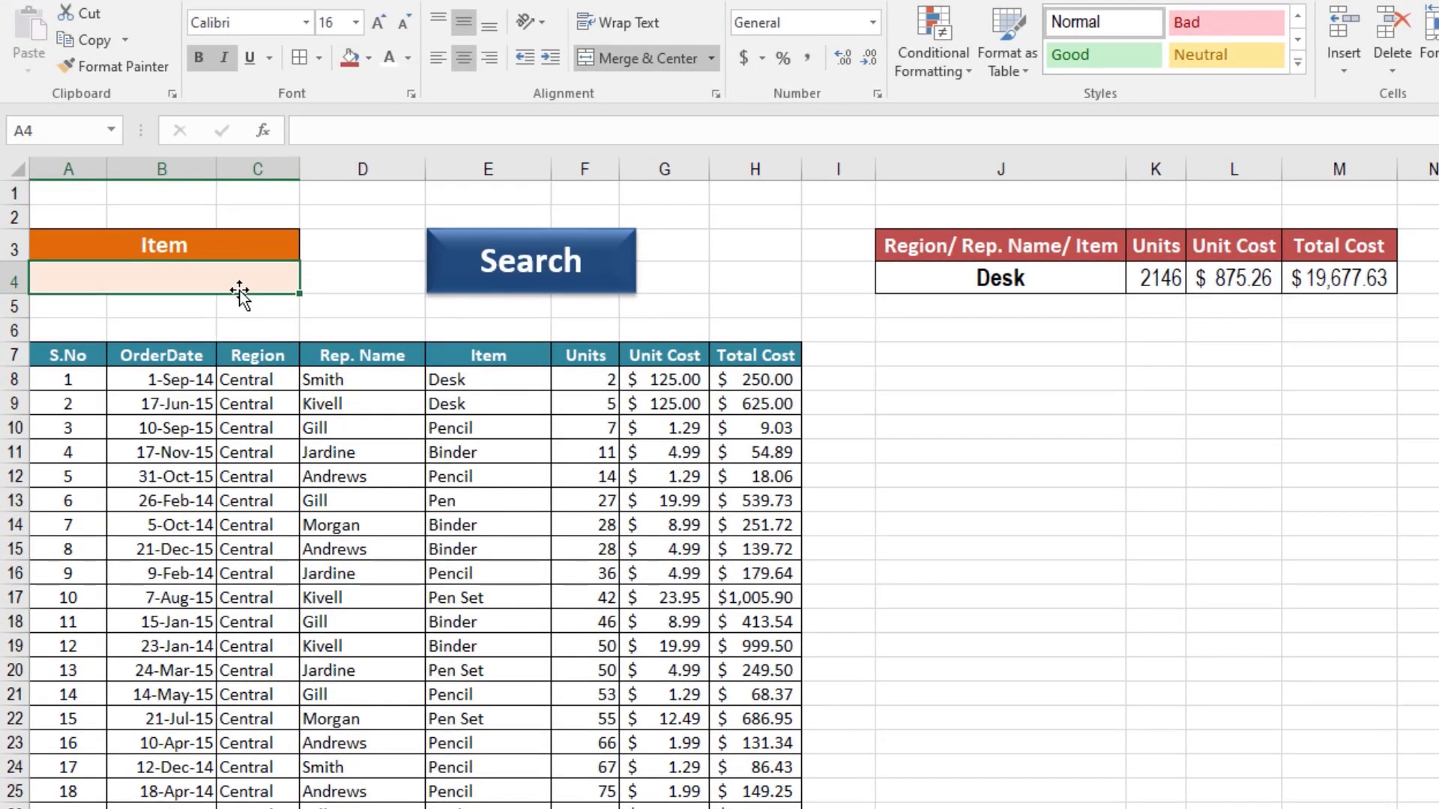
# - Enter Pen as the Item search value in A4 and run the search
pyautogui.write('Pen')
pyautogui.click(517, 281)
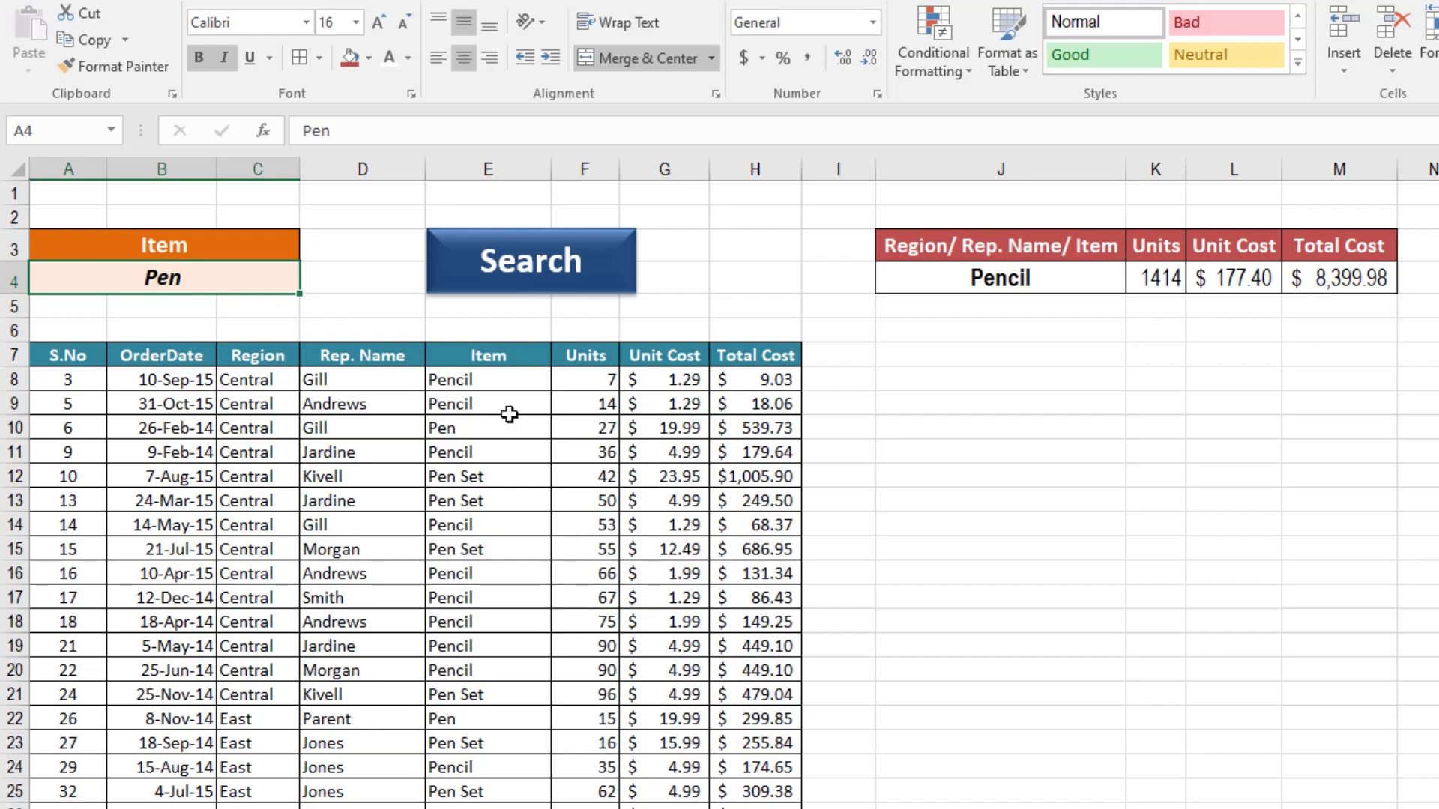
# - Replace the Item search value in A4 with Desk and run the search
pyautogui.doubleClick(269, 284)
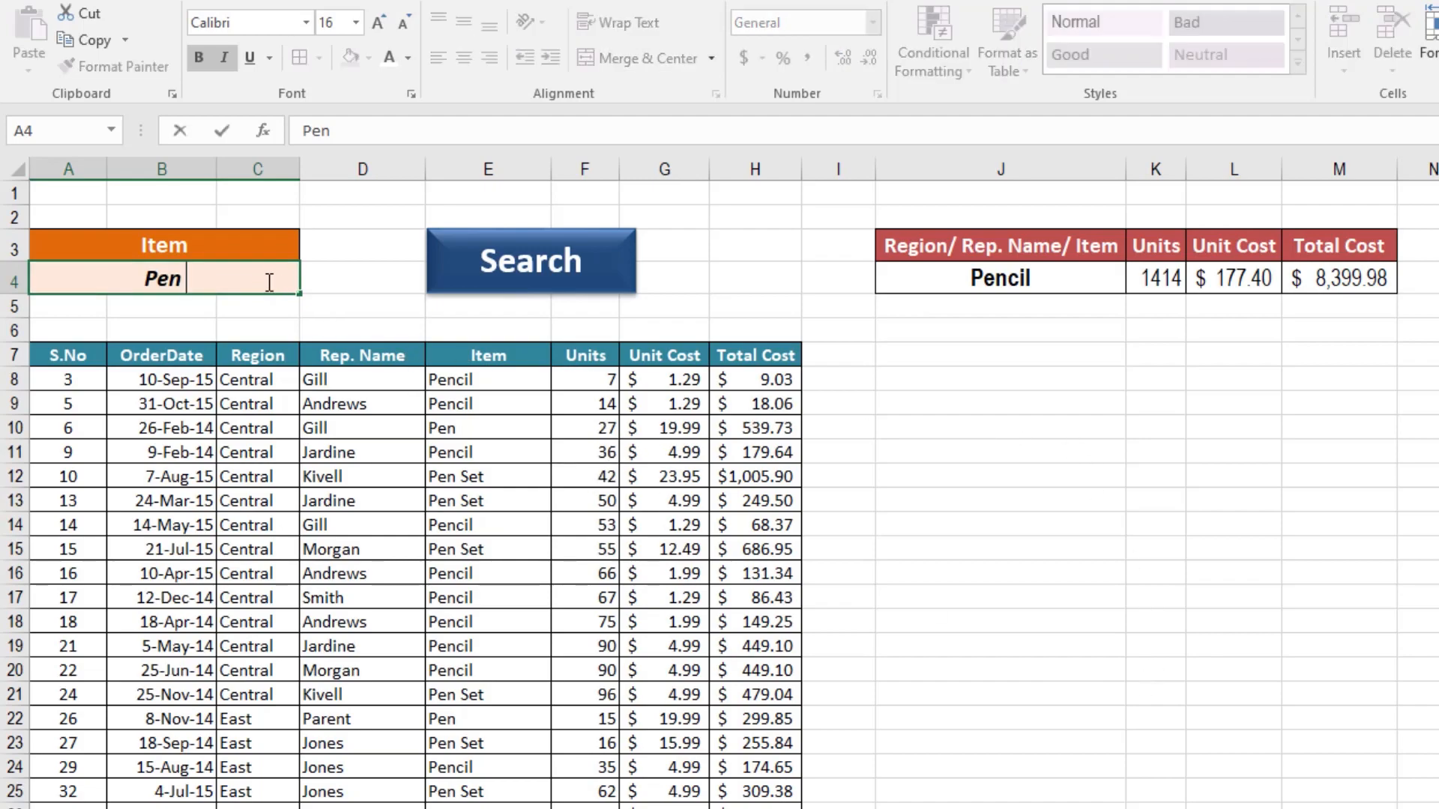
pyautogui.press('BackSpace')
pyautogui.press('BackSpace')
pyautogui.press('BackSpace')
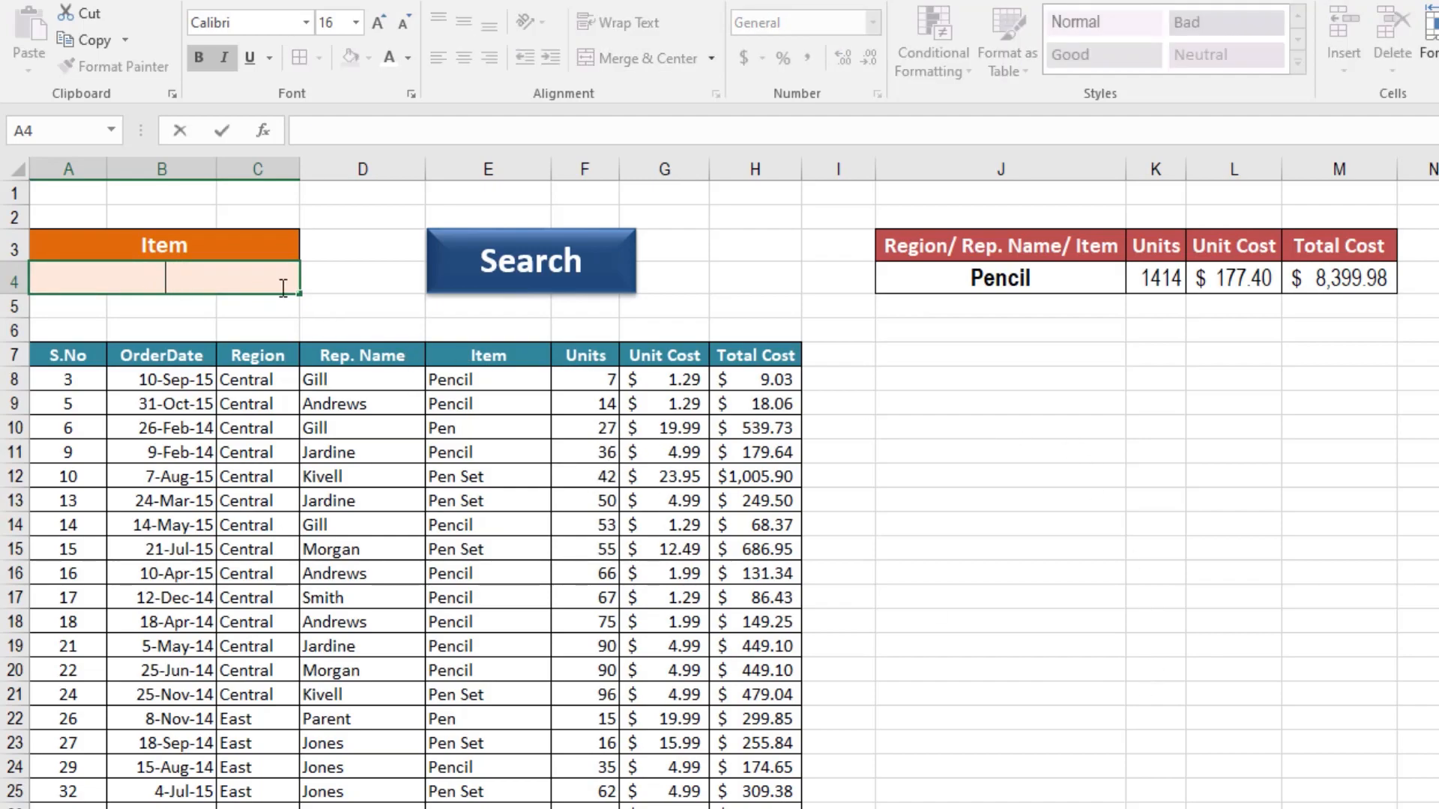
pyautogui.write('Desk')
pyautogui.click(553, 289)
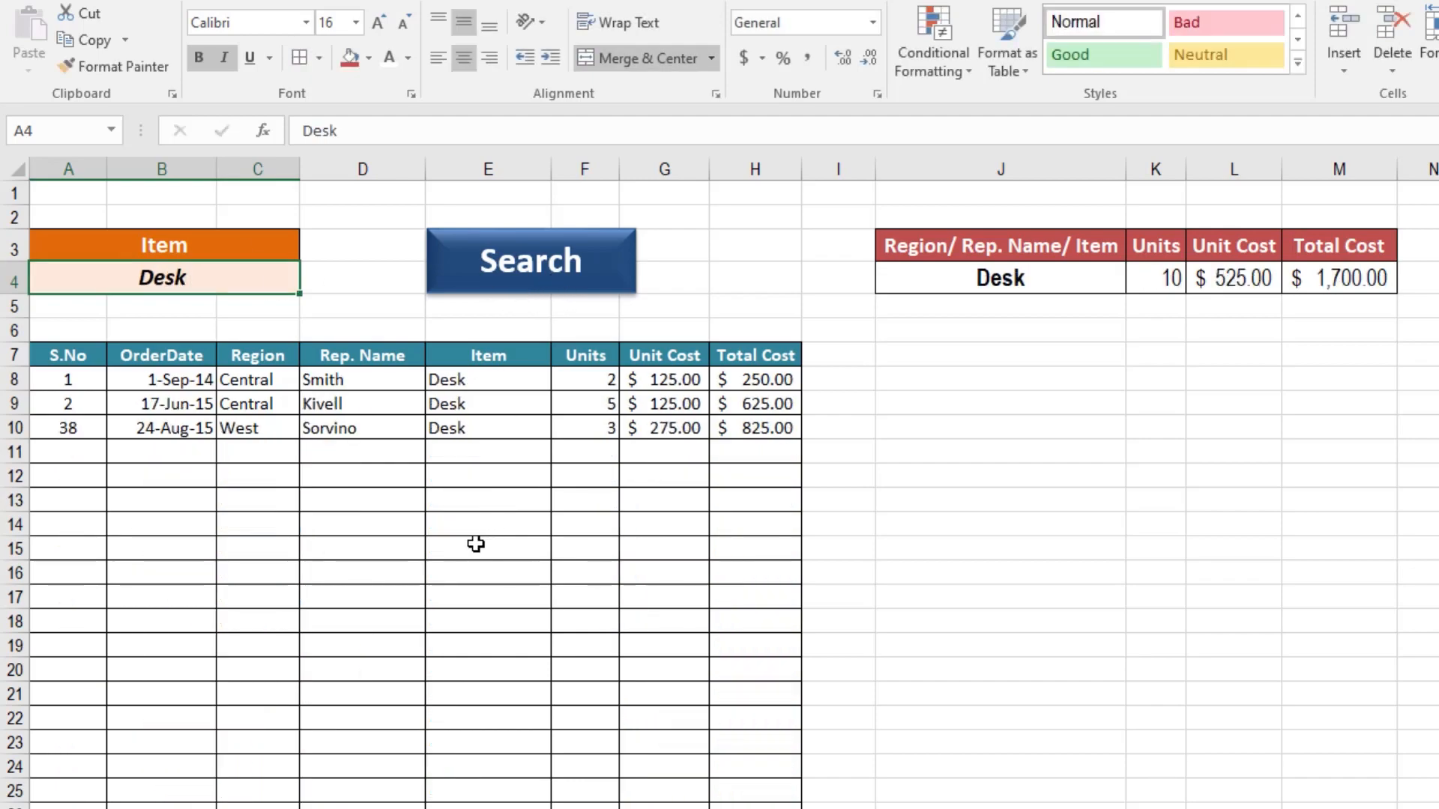
# - Enter Binder as the Item search value in A4 and run the search
pyautogui.write('Binder')
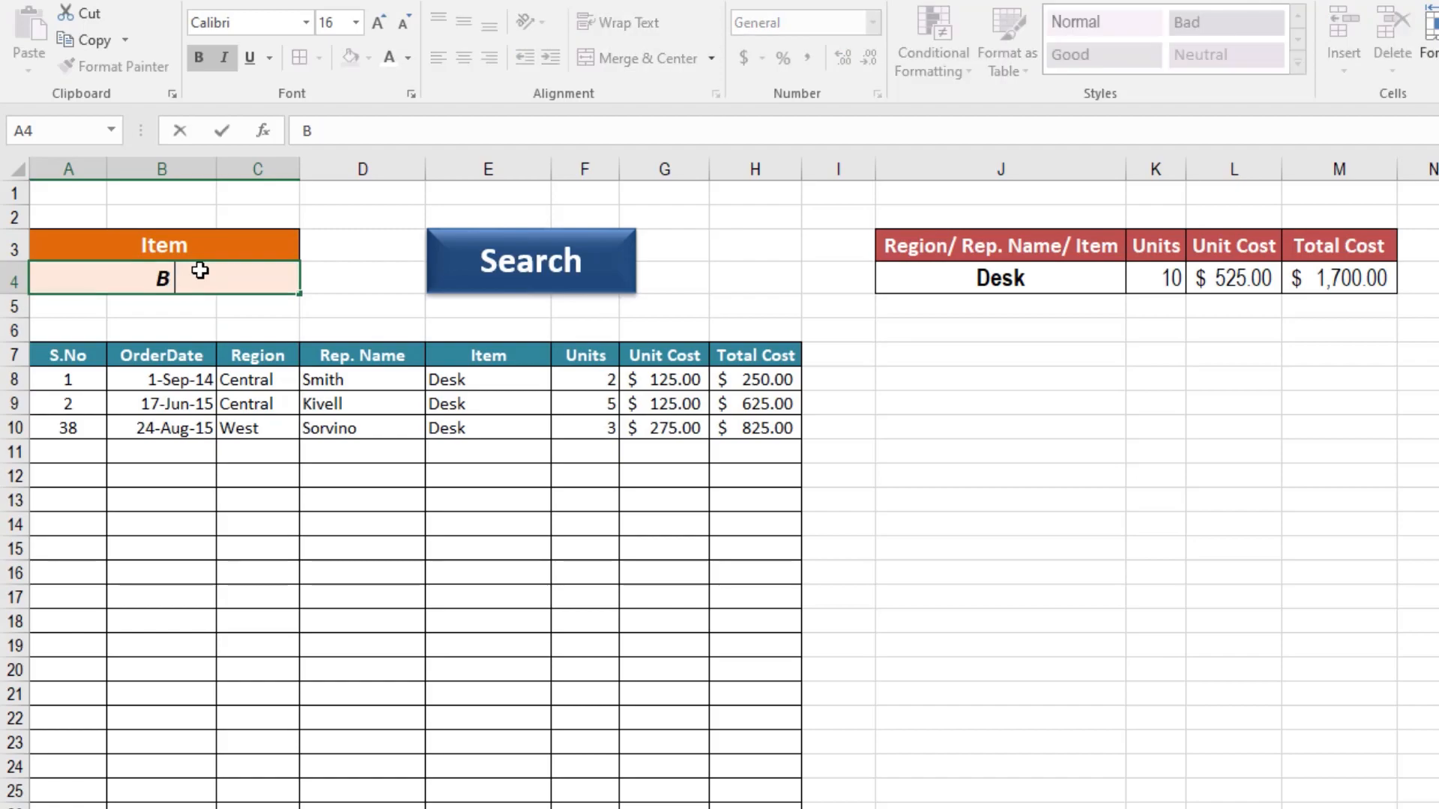
pyautogui.press('Return')
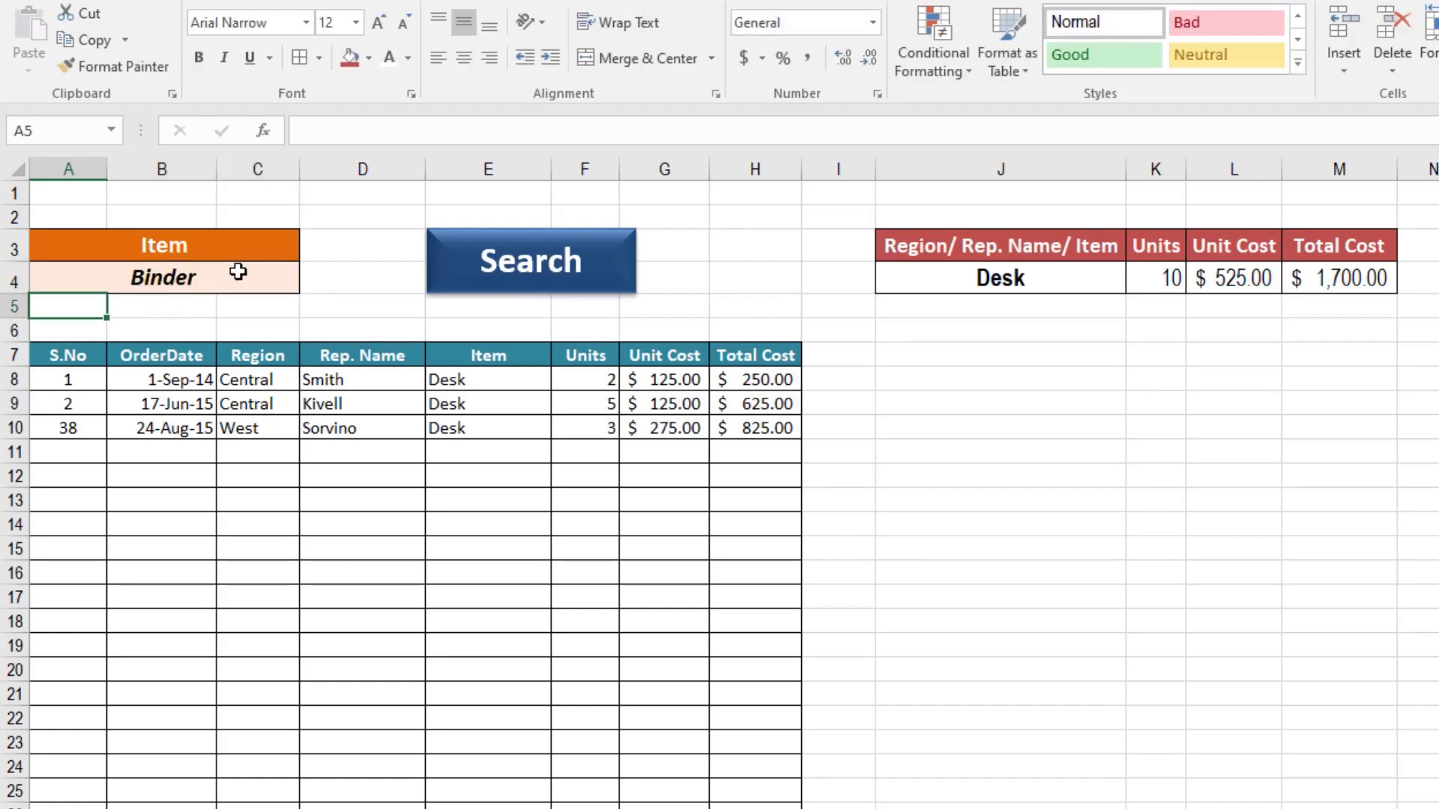
pyautogui.click(572, 260)
# - Switch the search field in A3 to Region, enter East in A4 and run the search
pyautogui.click(212, 244)
pyautogui.click(320, 253)
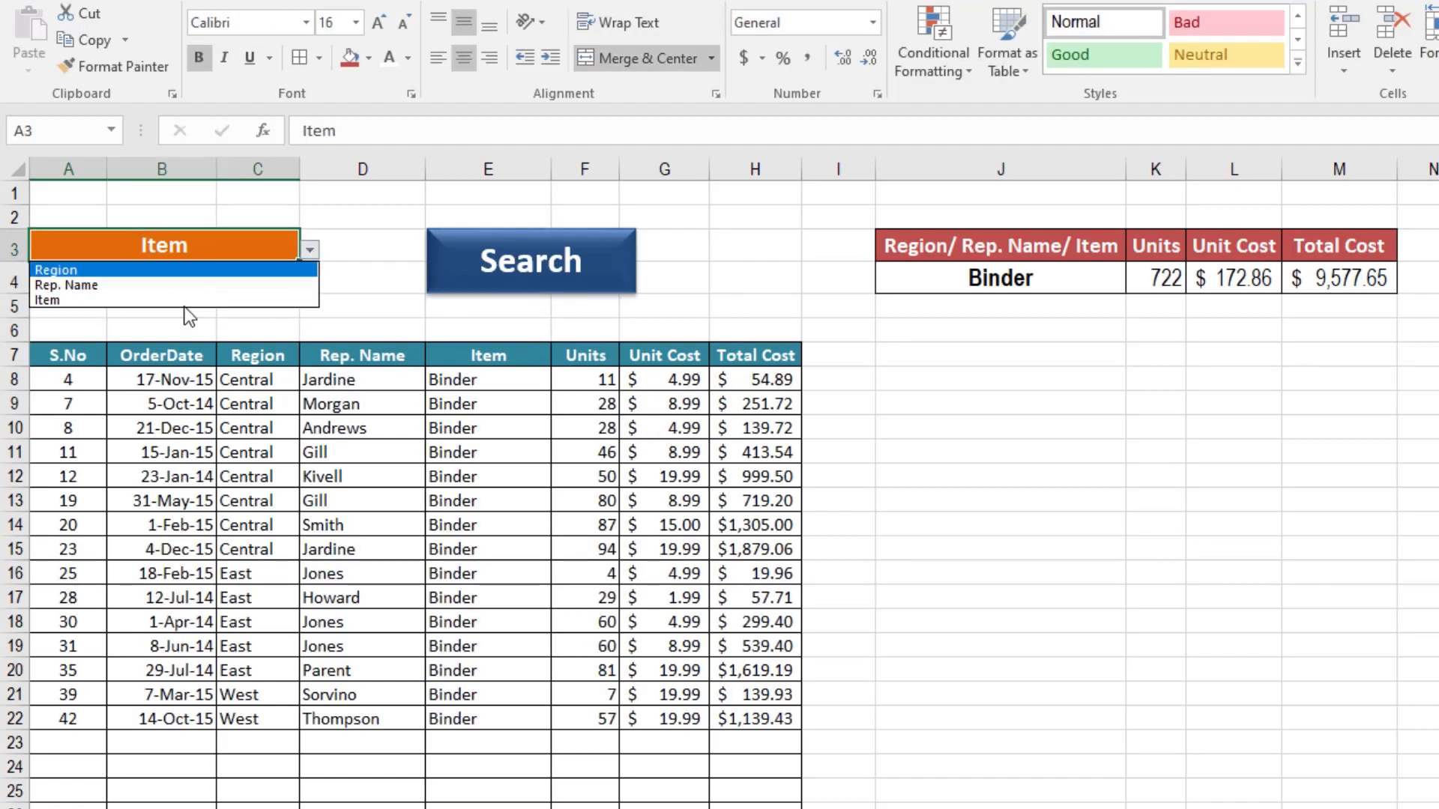
pyautogui.click(185, 271)
pyautogui.click(163, 278)
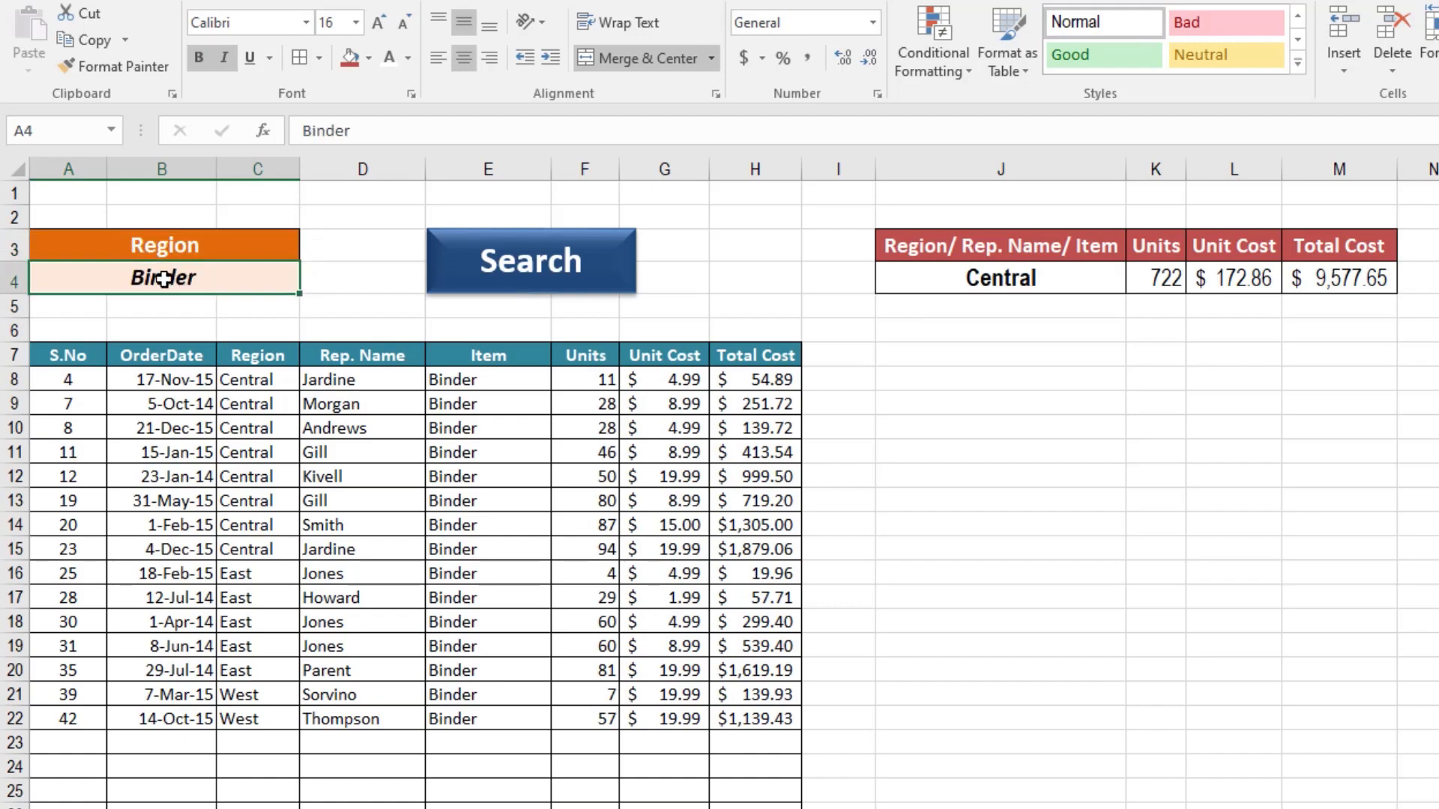
pyautogui.write('East')
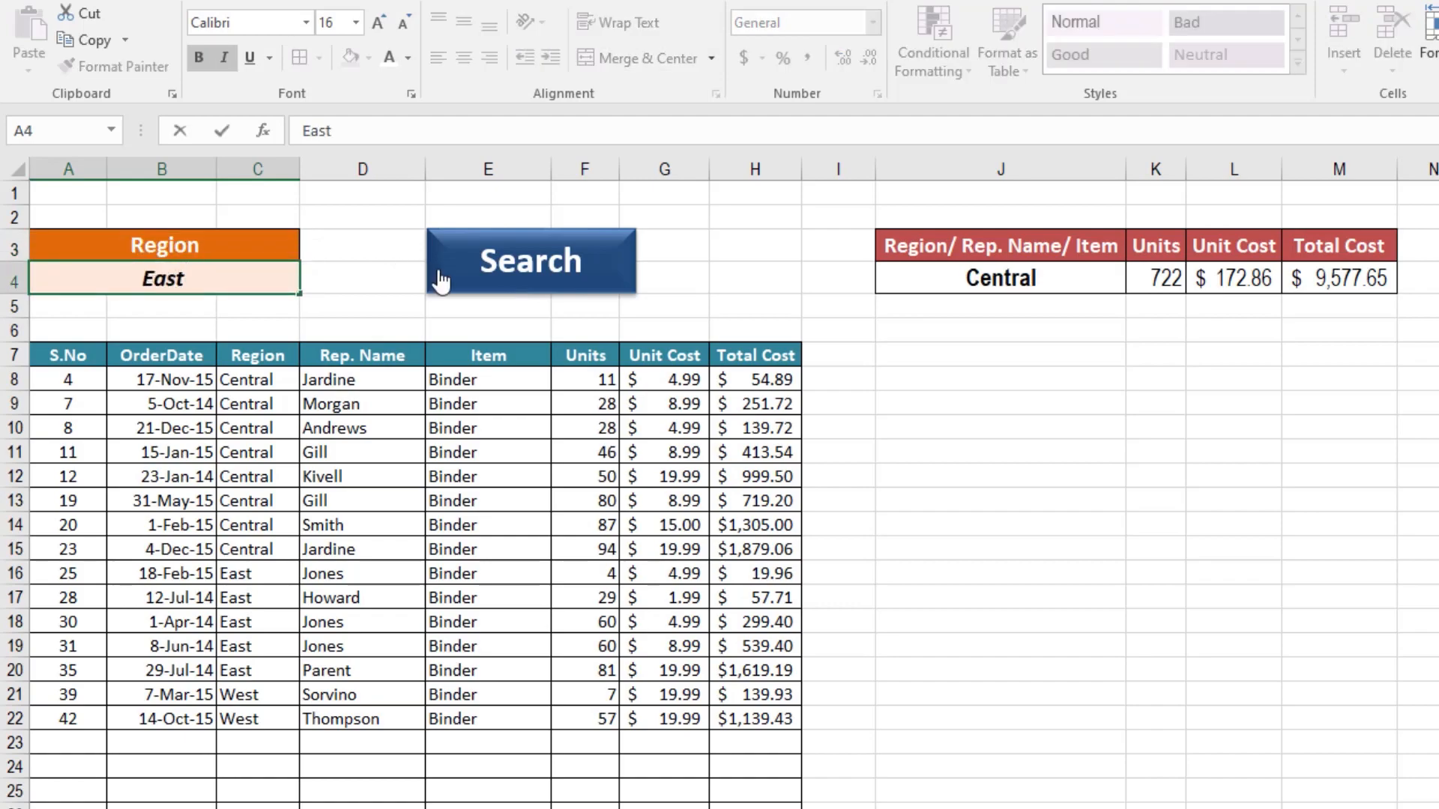
pyautogui.click(484, 262)
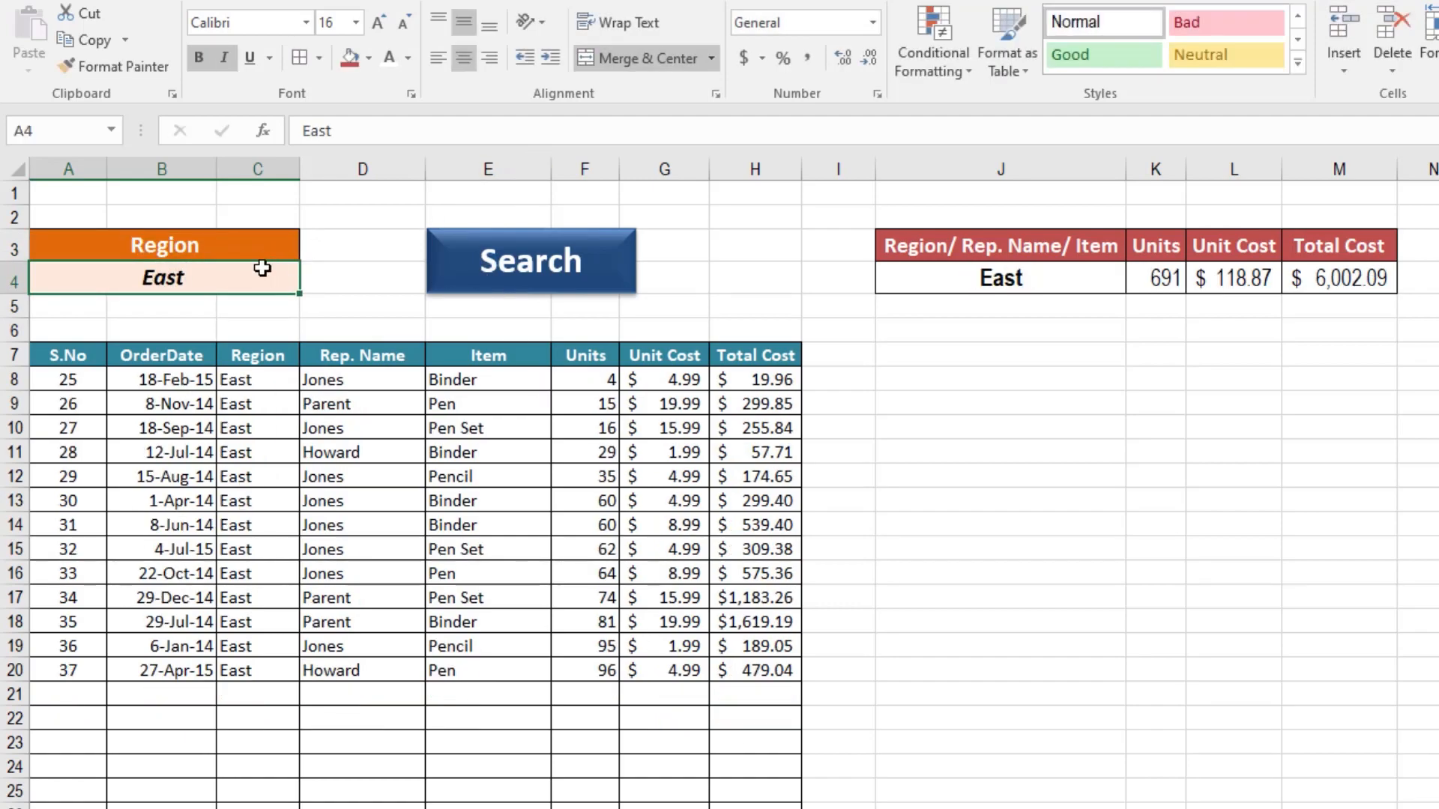
# - Change the search field in A3 to Rep. Name, enter the rep's name from the first listed record in A4 and run the search
pyautogui.click(276, 236)
pyautogui.click(307, 251)
pyautogui.click(276, 243)
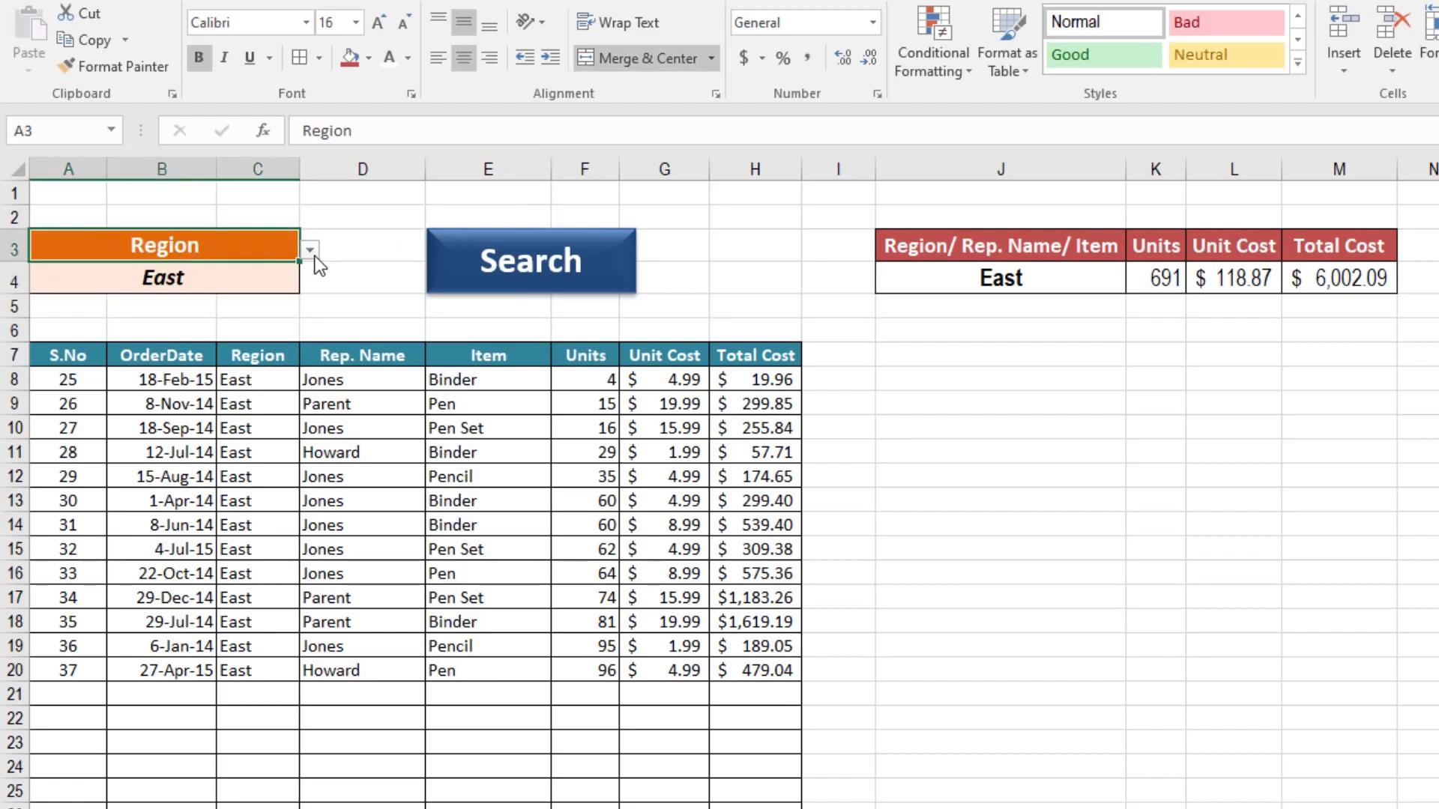
pyautogui.click(310, 251)
pyautogui.click(243, 284)
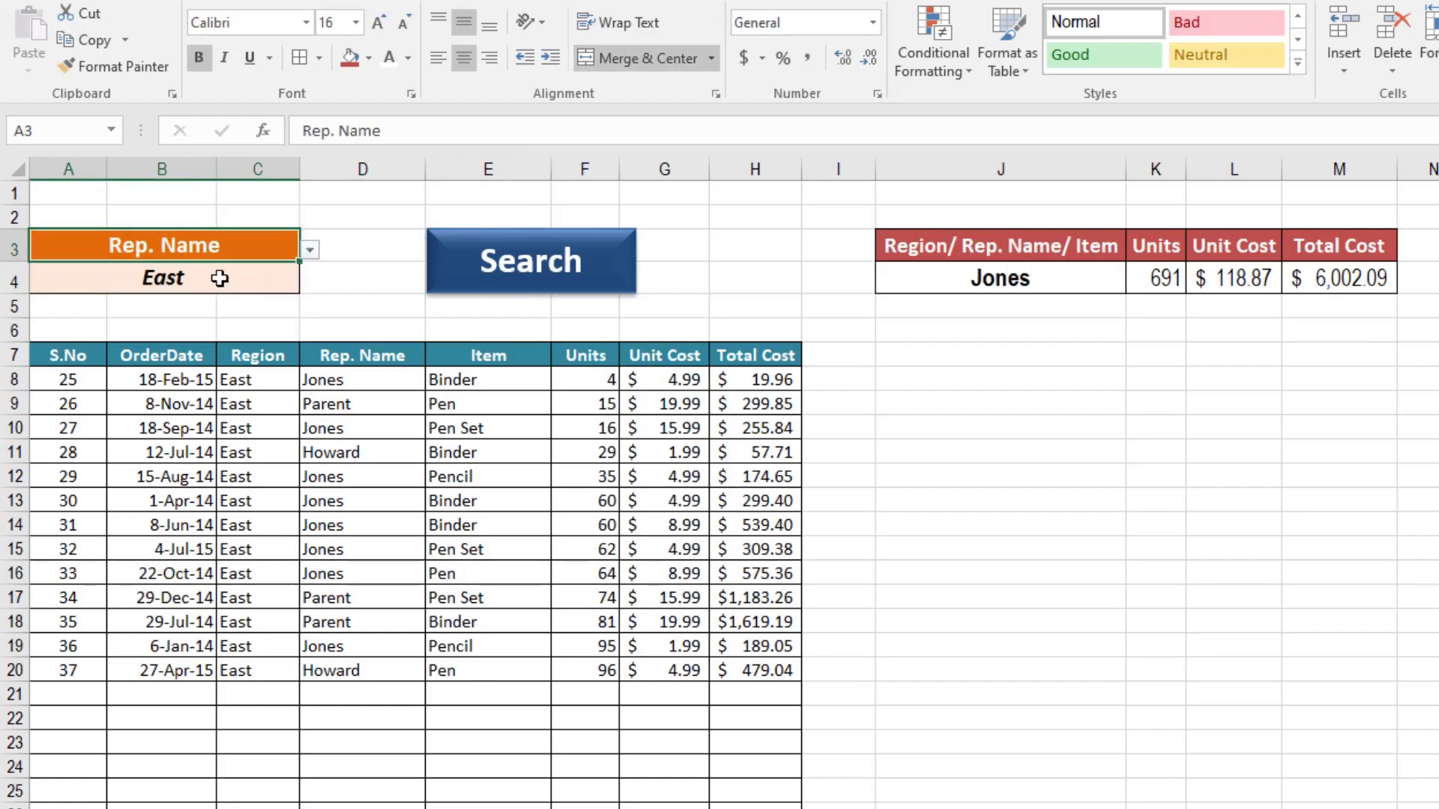
pyautogui.click(217, 275)
pyautogui.write('Jones')
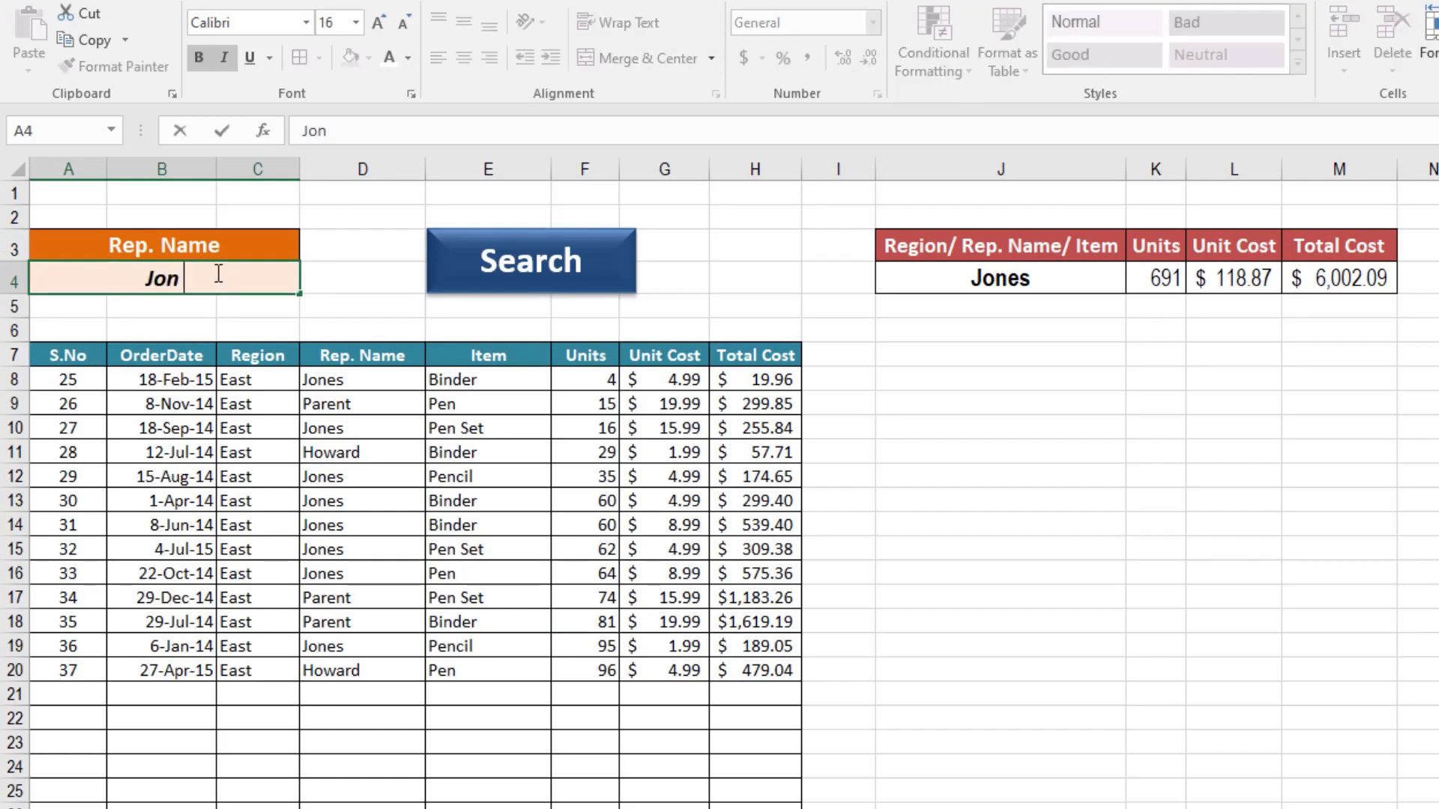
pyautogui.click(596, 283)
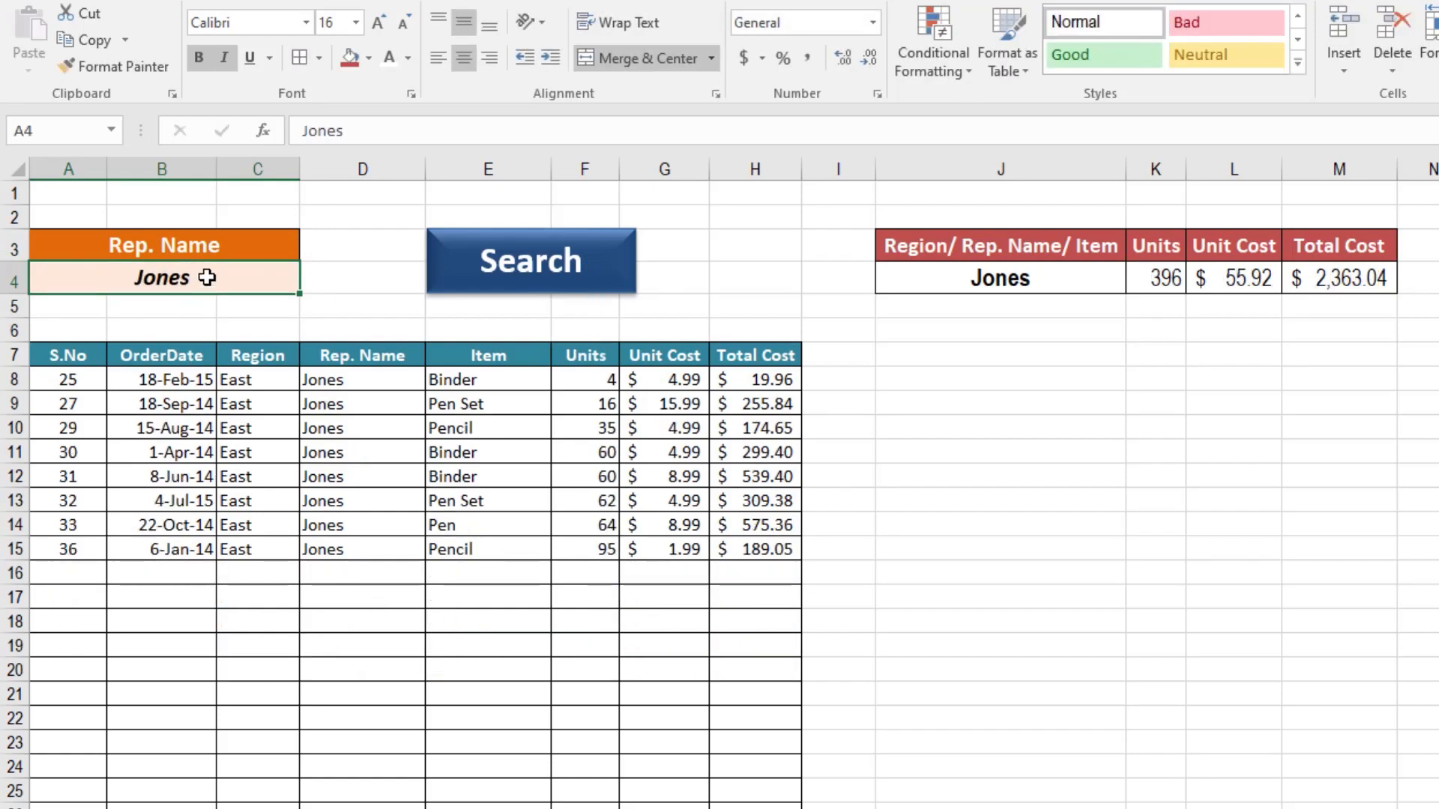
# - Clear the rep name in A4 and run the search to list all records
pyautogui.press('Delete')
pyautogui.click(556, 289)
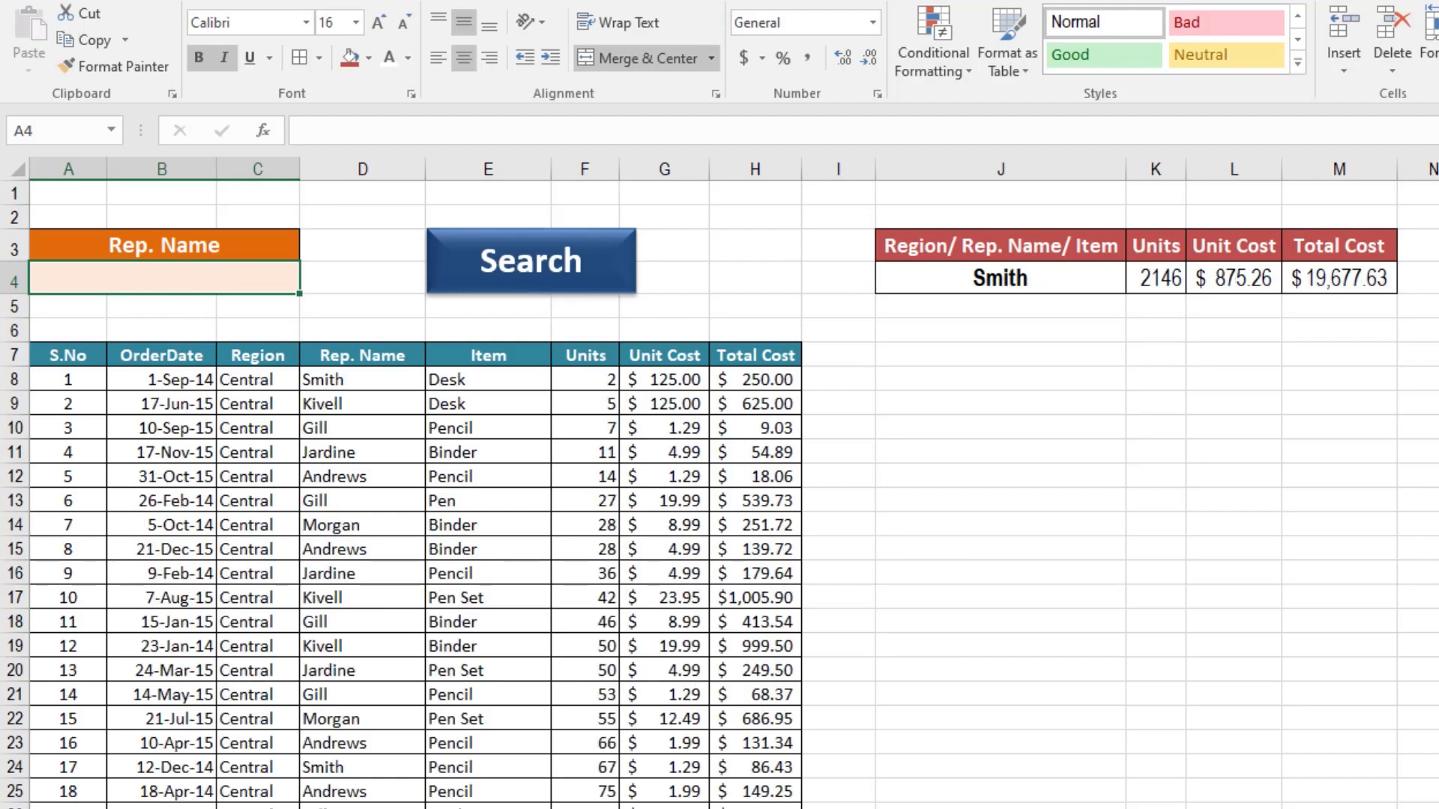